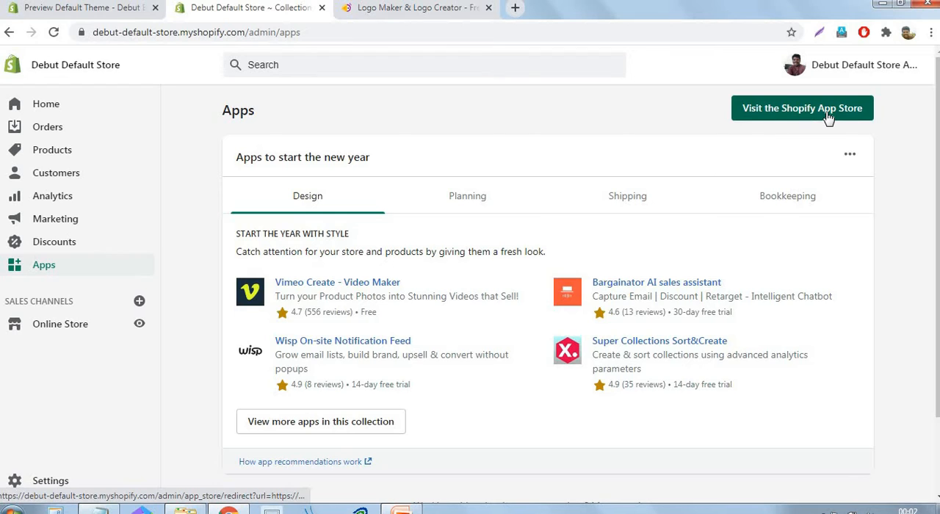
Open the Shopify App Store with the existing account and look over its featured and first-sale apps
click(830, 119)
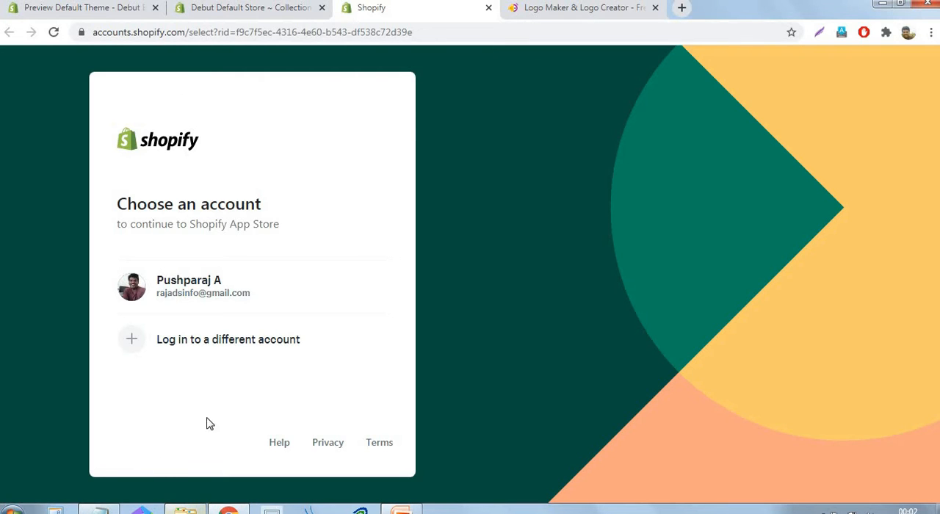
click(173, 302)
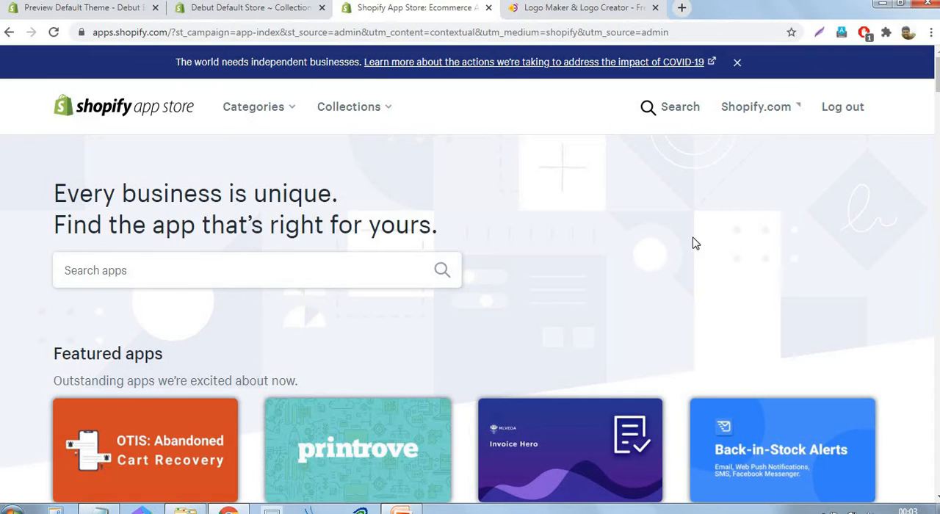
scroll(709, 201, down, 10)
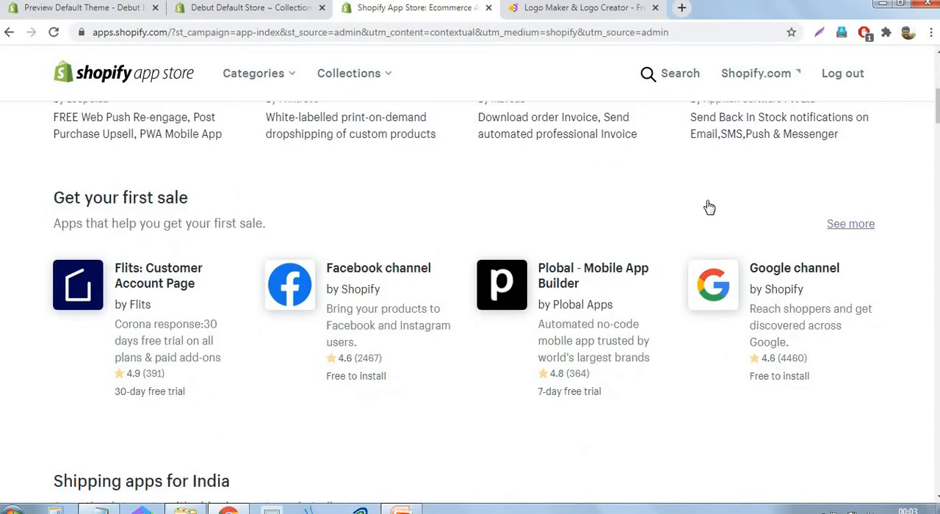
scroll(448, 370, down, 6)
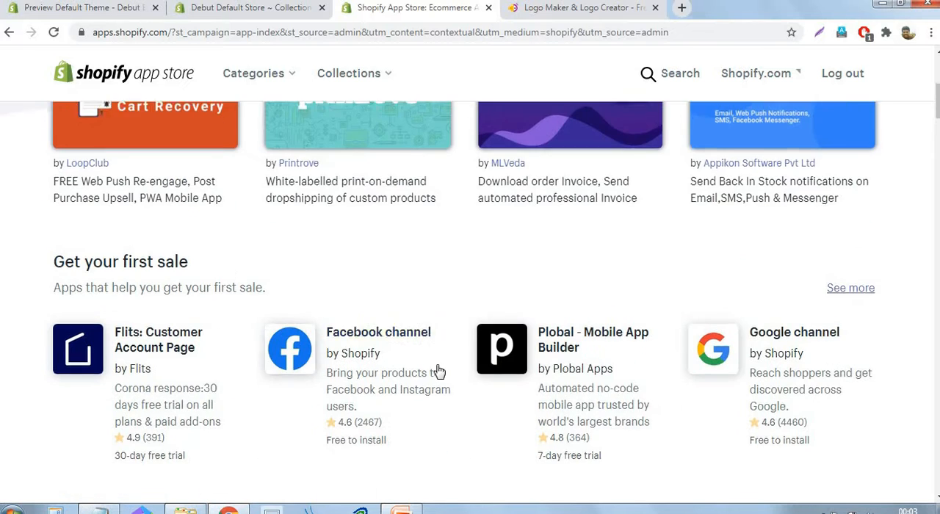
scroll(468, 233, up, 15)
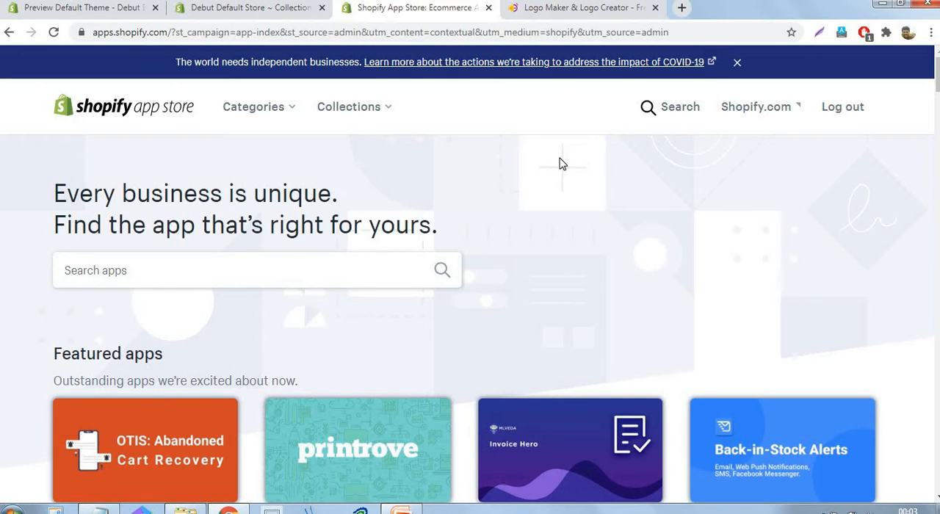
Search the Shopify App Store for "contact form"
click(406, 268)
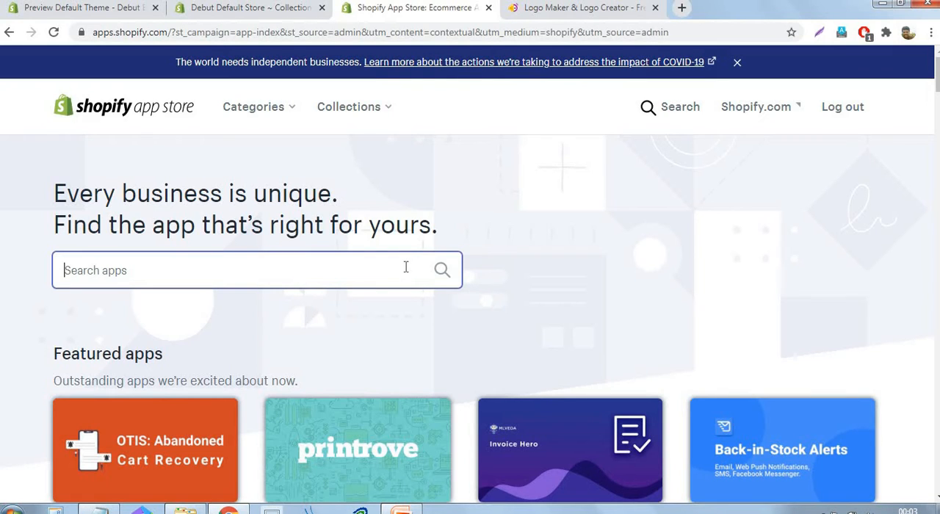
text(conta)
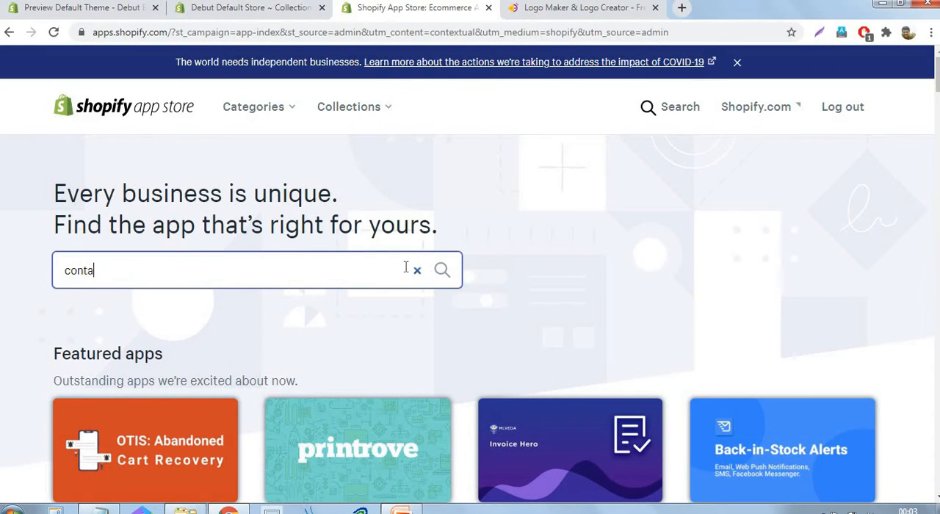
text(ct form)
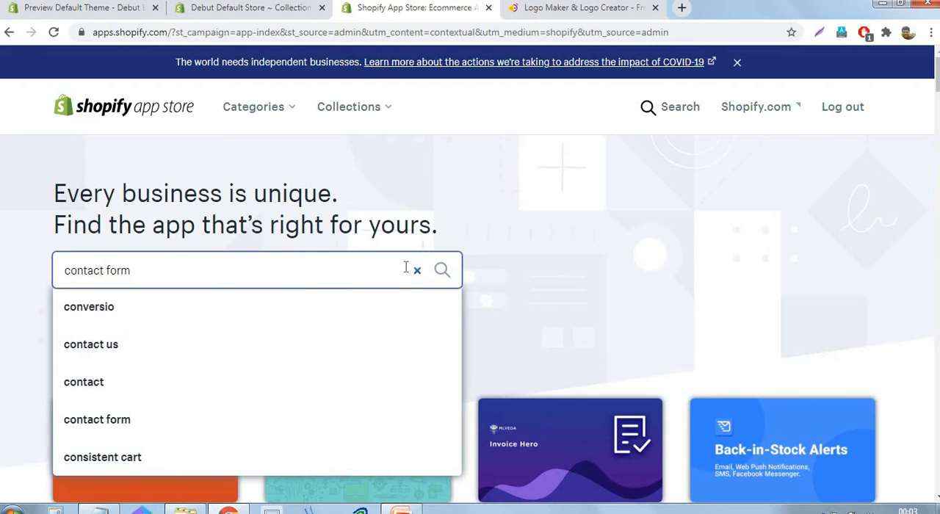
key(Return)
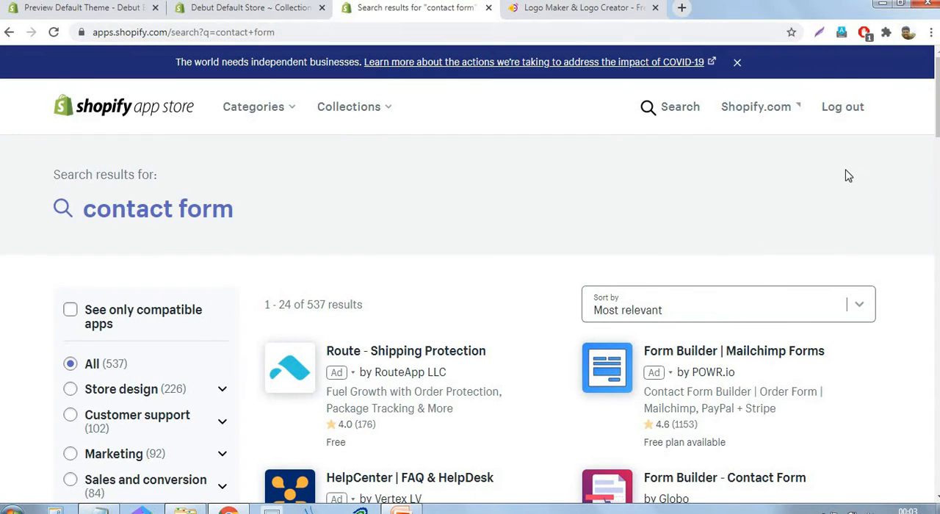
Choose the free Nerdy Contact Form app from the search results and install it on the store
scroll(884, 195, down, 3)
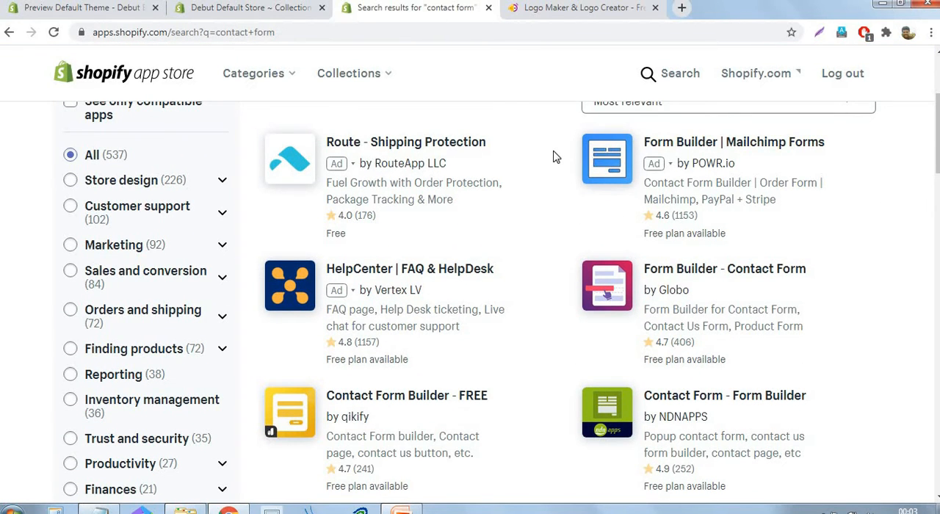
scroll(556, 155, down, 2)
scroll(552, 191, down, 1)
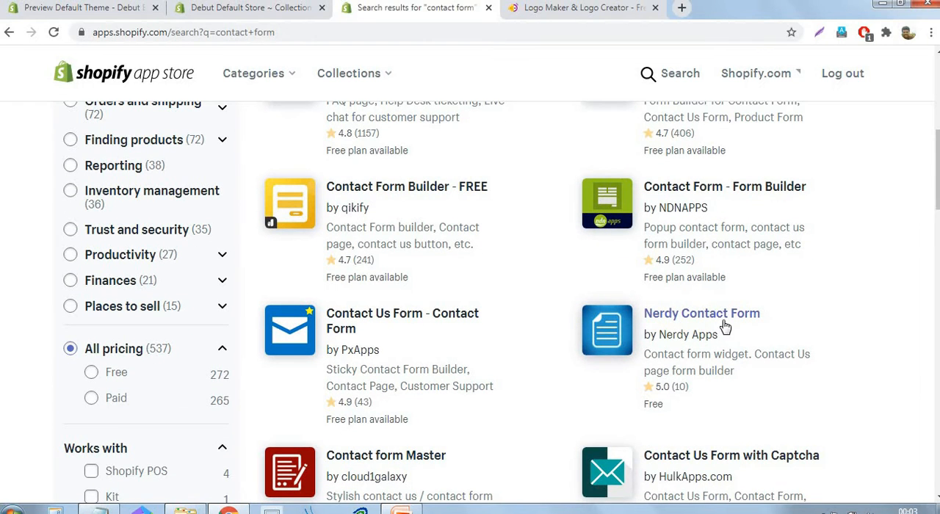
click(720, 316)
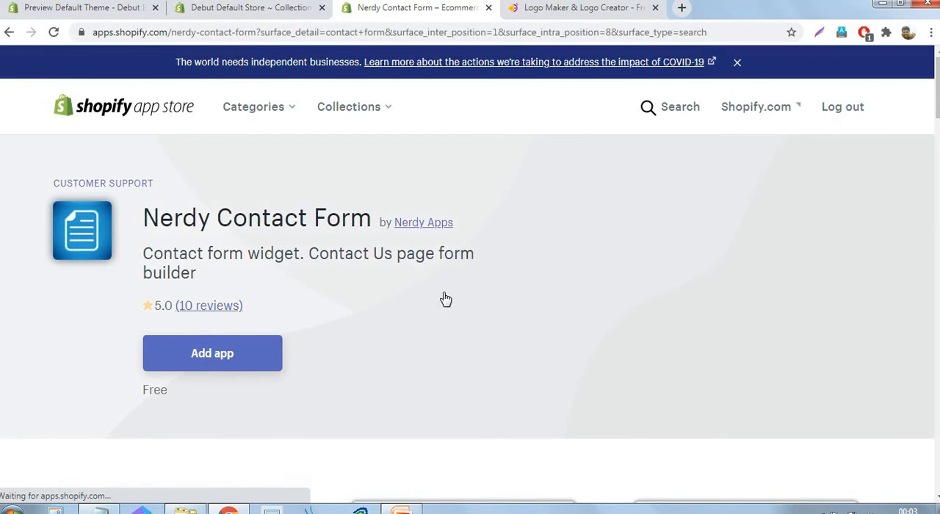
click(222, 365)
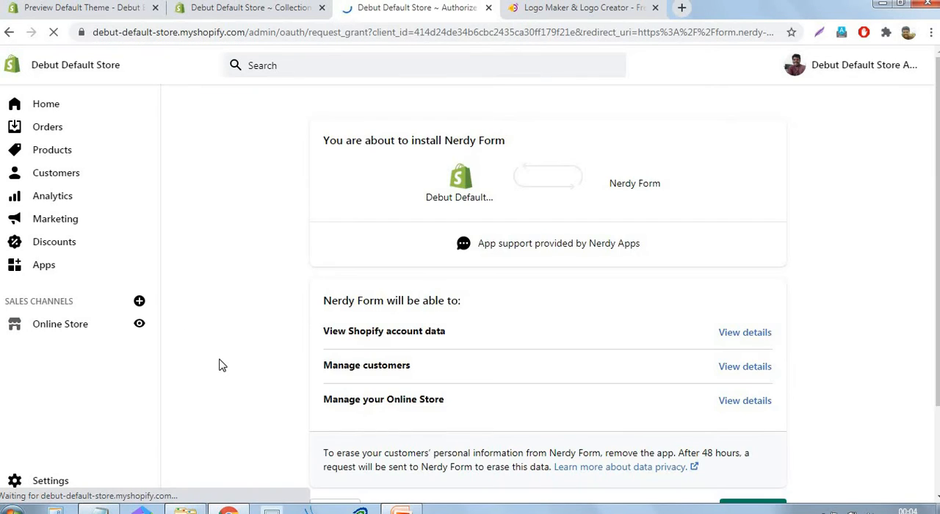
scroll(584, 236, down, 1)
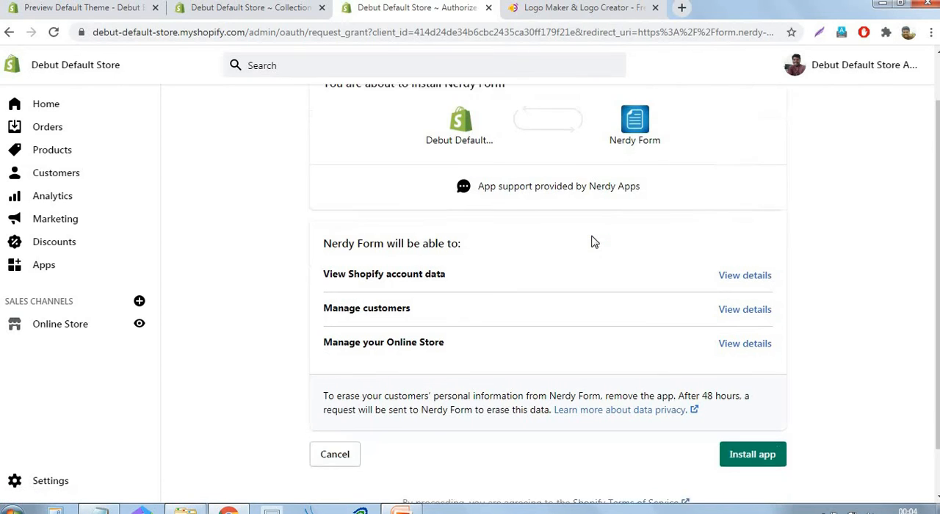
scroll(595, 243, down, 1)
click(756, 405)
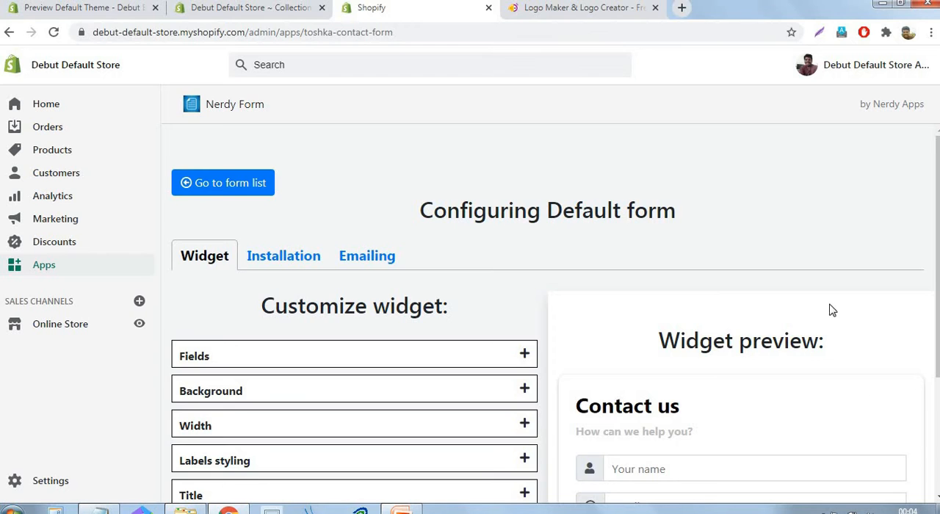
Review the default form's widget options and copy its short code from the manual installation instructions
scroll(844, 262, down, 3)
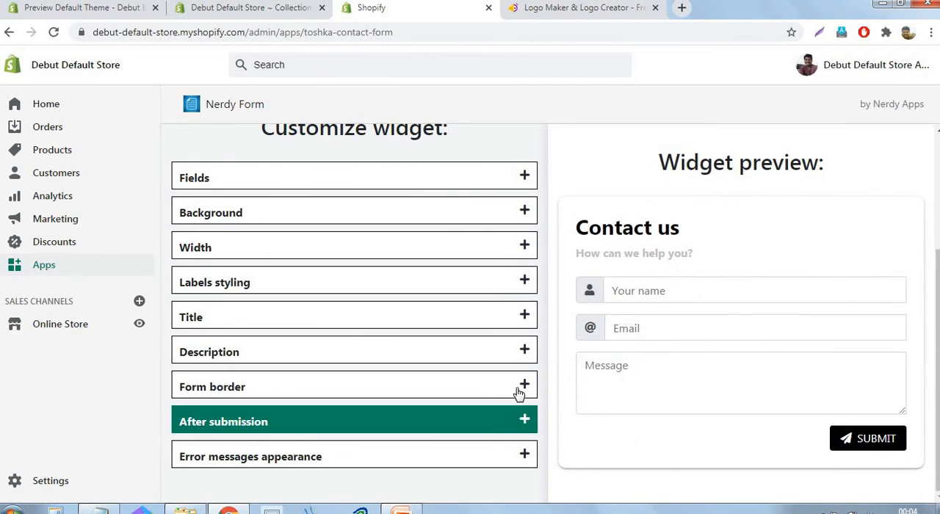
scroll(543, 327, up, 3)
click(301, 263)
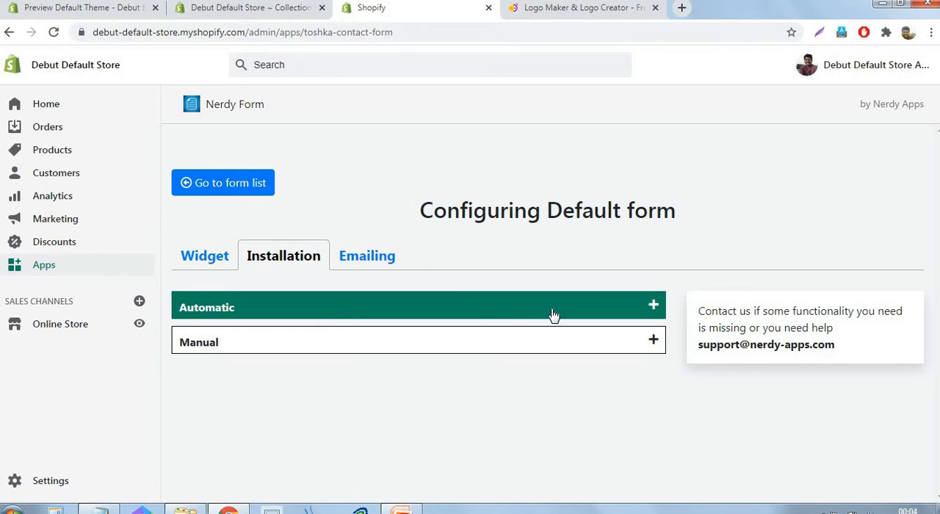
click(635, 347)
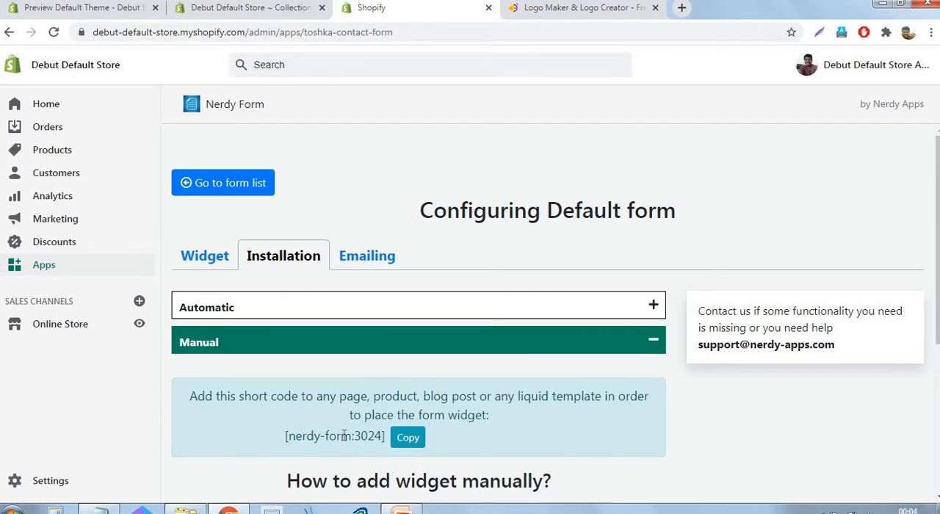
click(408, 443)
Open the store's Apps page in a new browser tab to view the installed apps
right_click(48, 273)
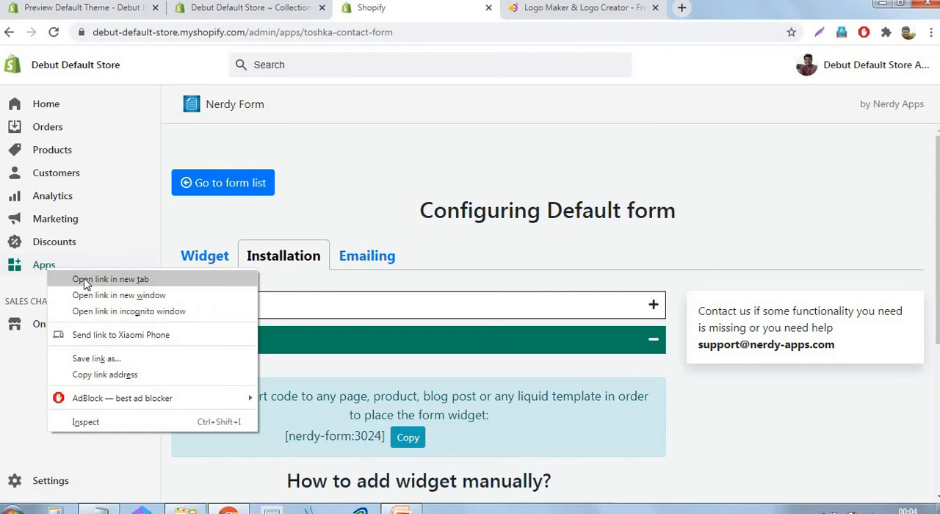
click(110, 278)
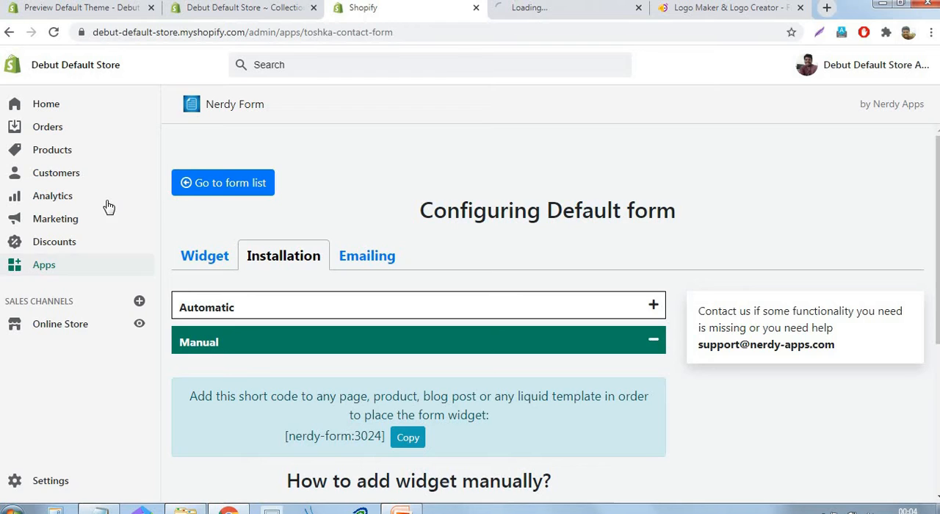
click(526, 9)
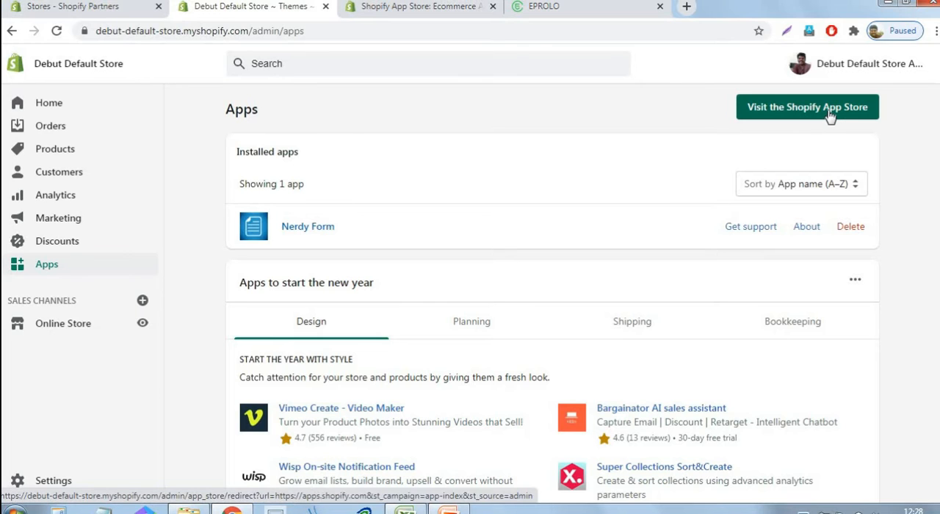
Search the Shopify App Store for "dropshipping" and look through the results as far as EPROLO-Dropshipping & Branding
click(405, 9)
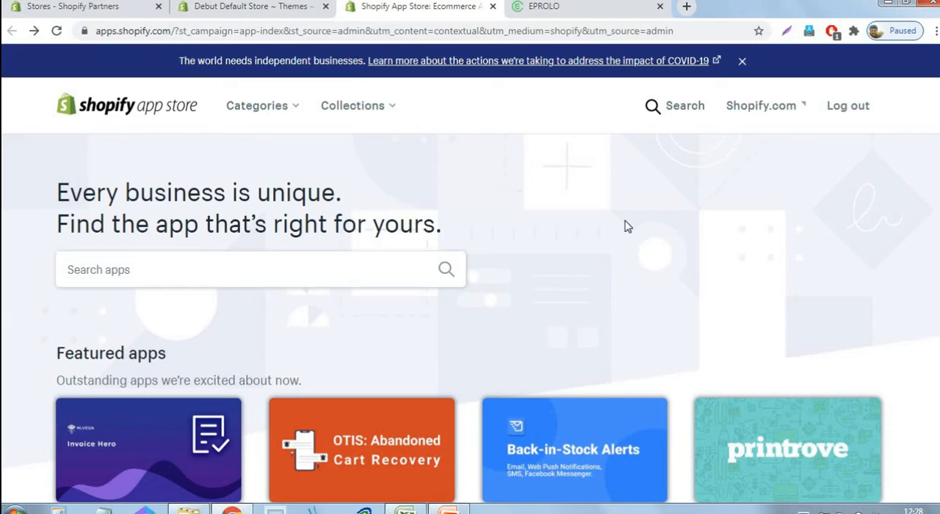
click(214, 266)
text(dr)
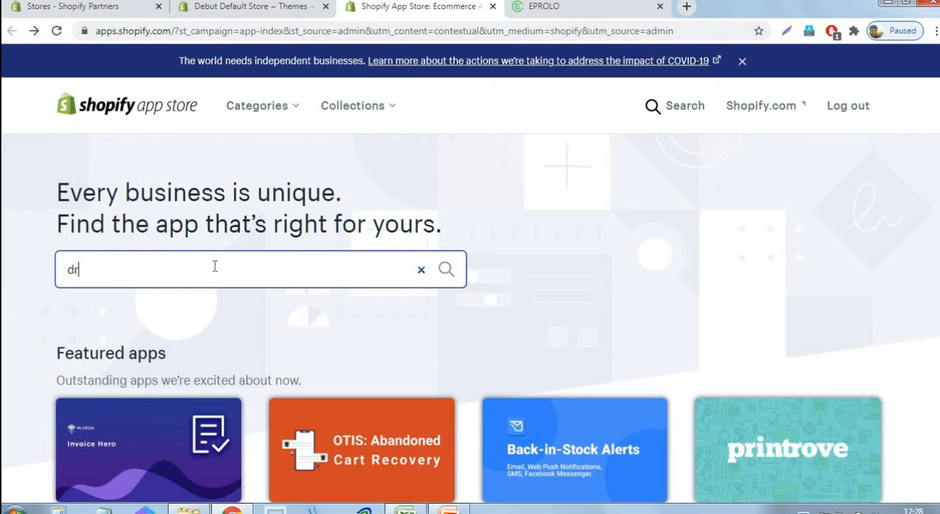
text(opshipping)
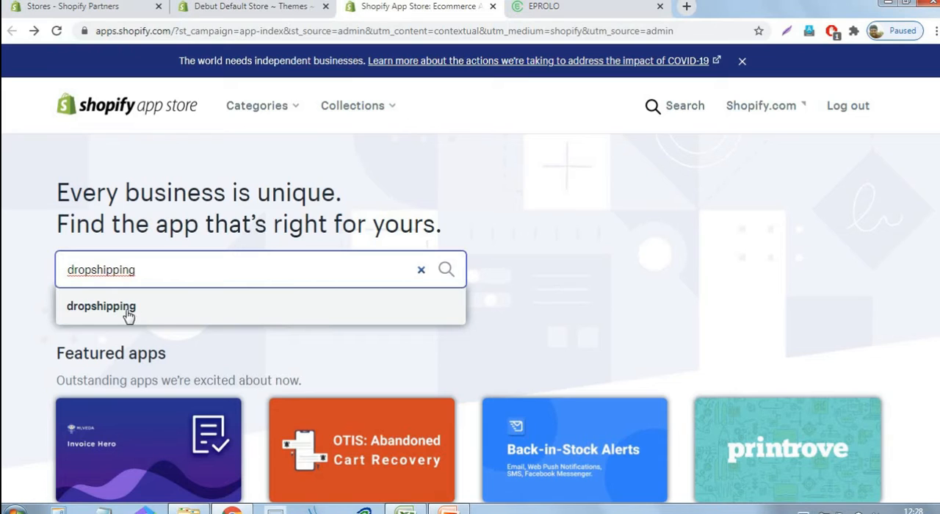
click(110, 308)
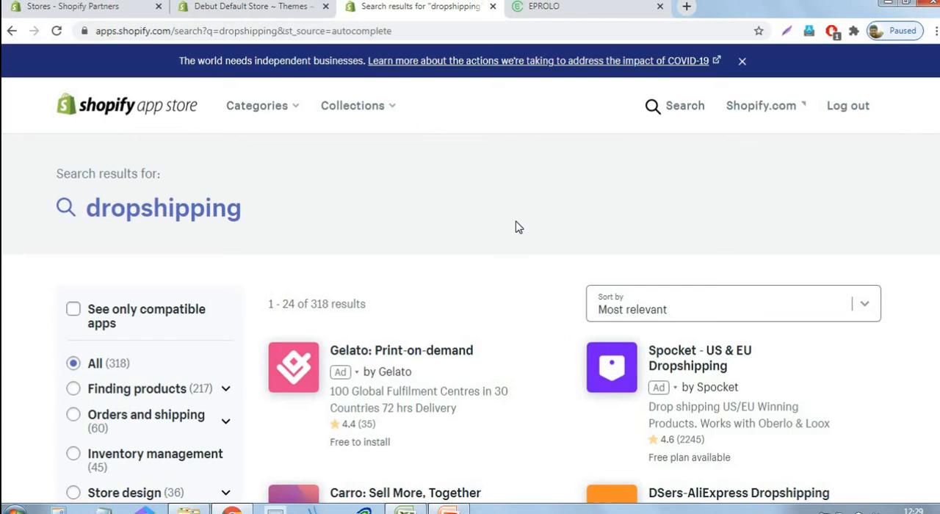
scroll(514, 227, down, 2)
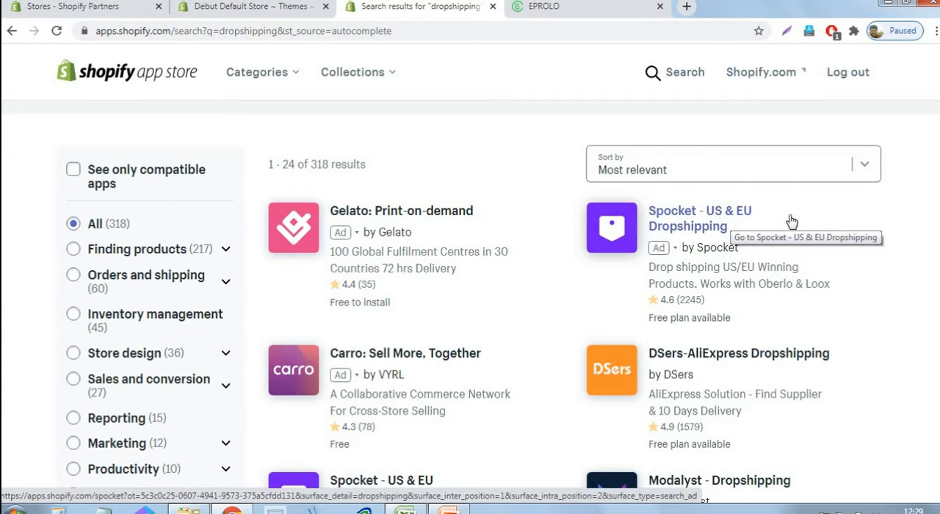
scroll(542, 242, down, 5)
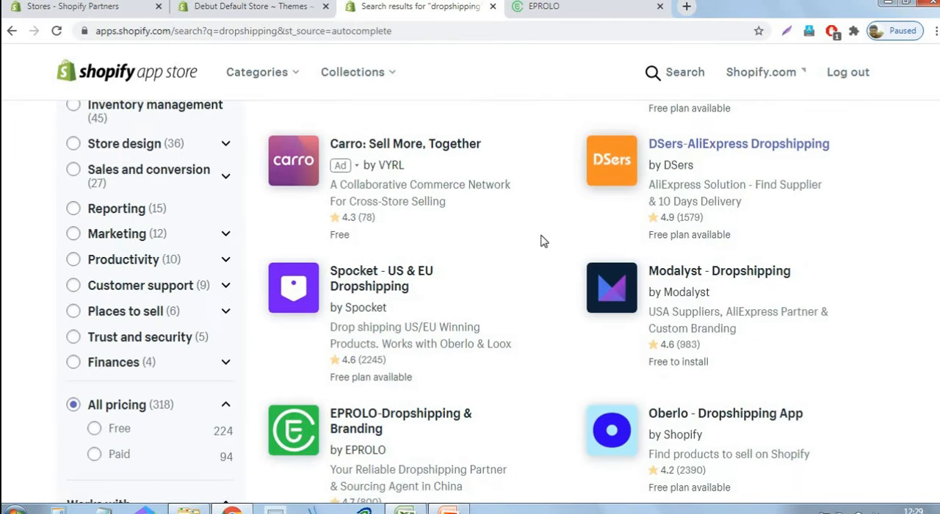
scroll(542, 242, down, 1)
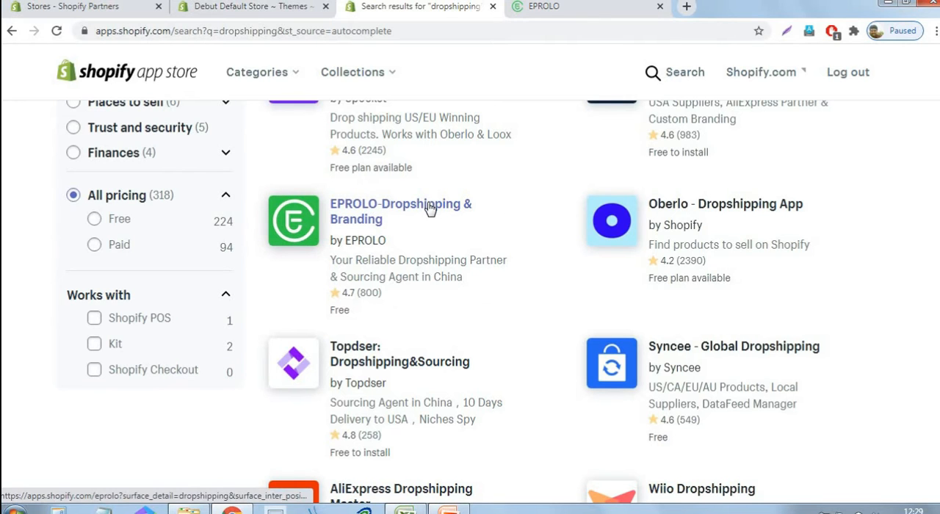
Switch to the EPROLO app and continue past its advantages page to the dashboard
click(583, 11)
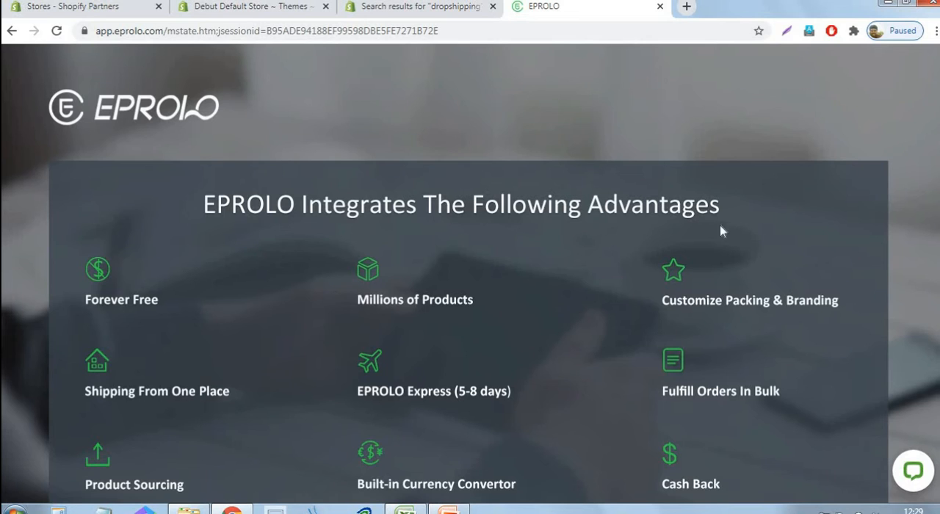
scroll(720, 230, down, 2)
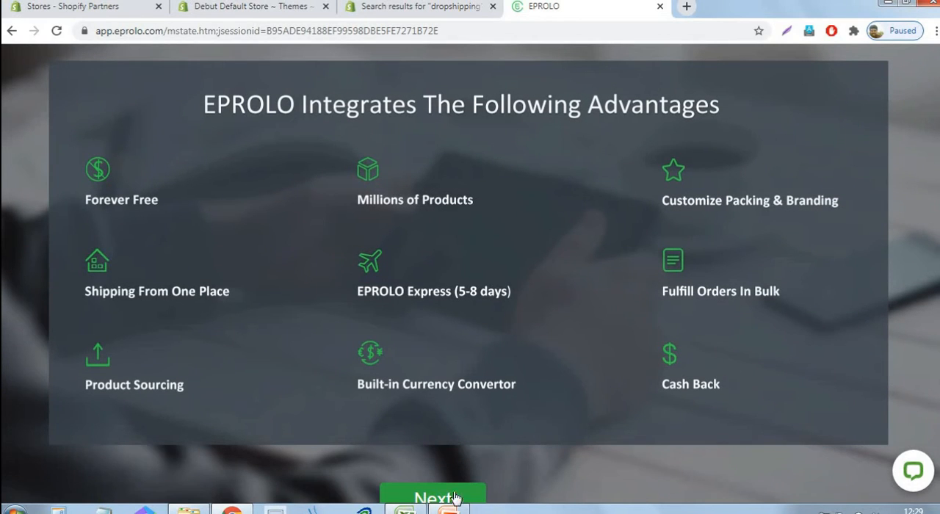
scroll(761, 338, down, 5)
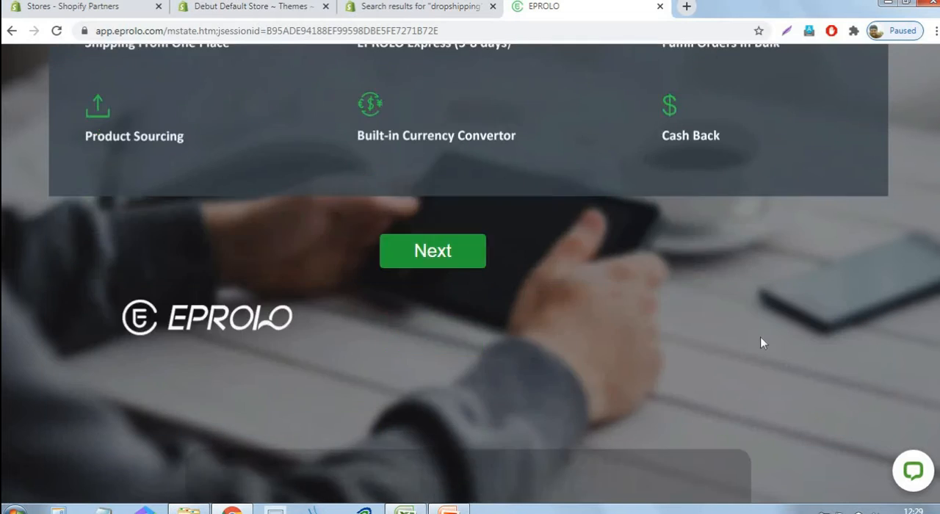
scroll(762, 342, down, 6)
click(456, 393)
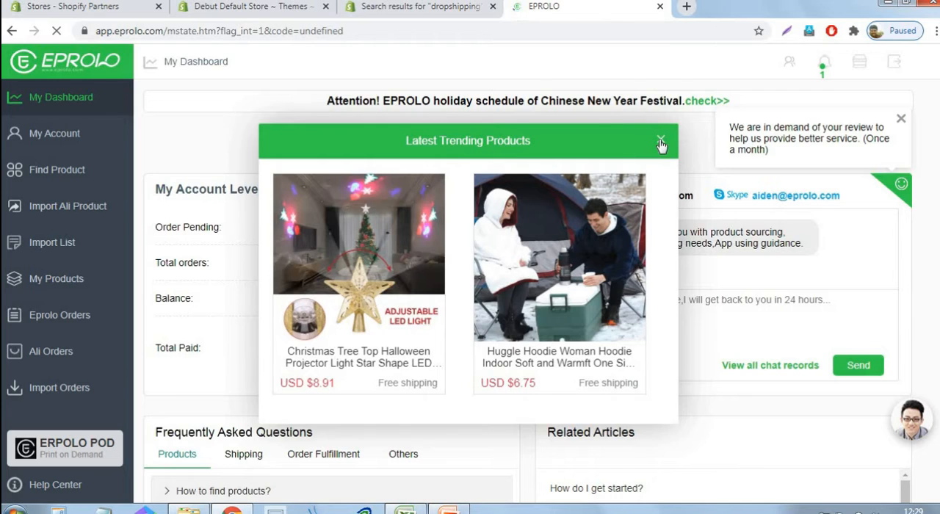
Dismiss the trending products and review request pop-ups, and open the EPROLO account level page
click(661, 138)
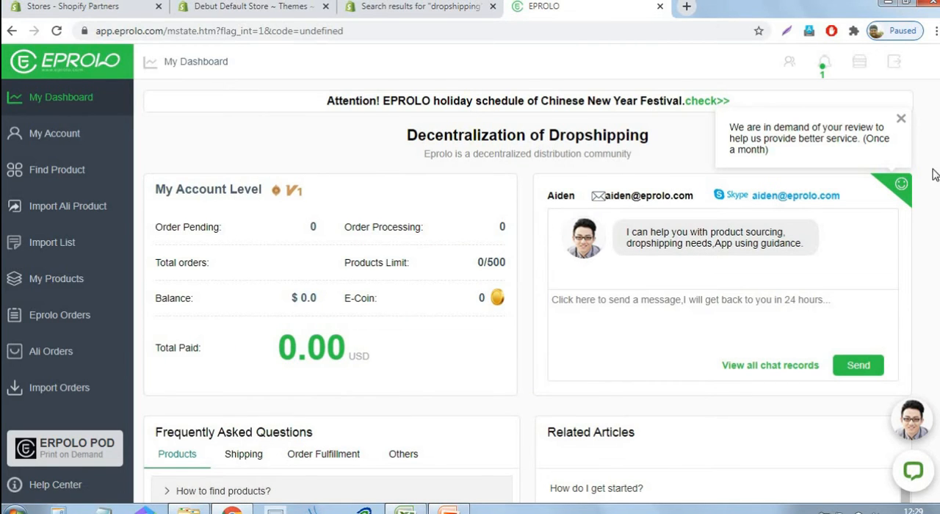
click(901, 119)
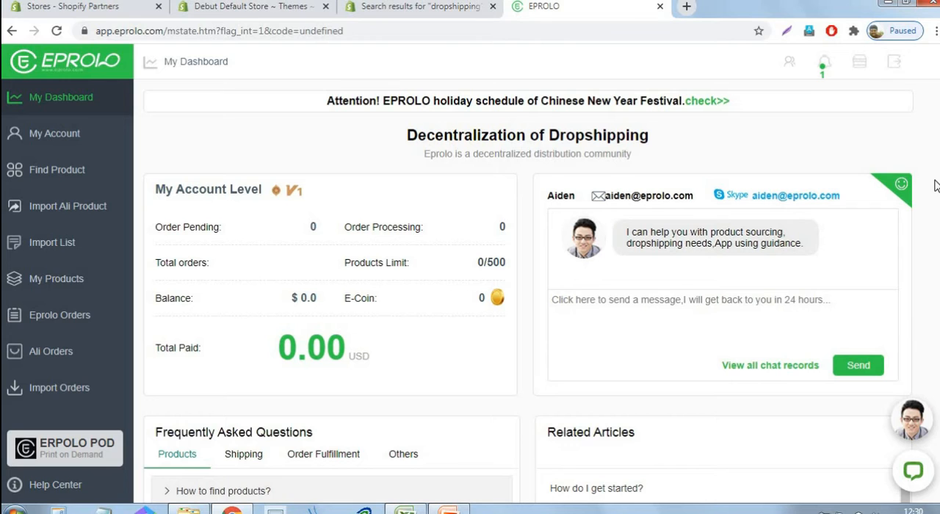
click(38, 137)
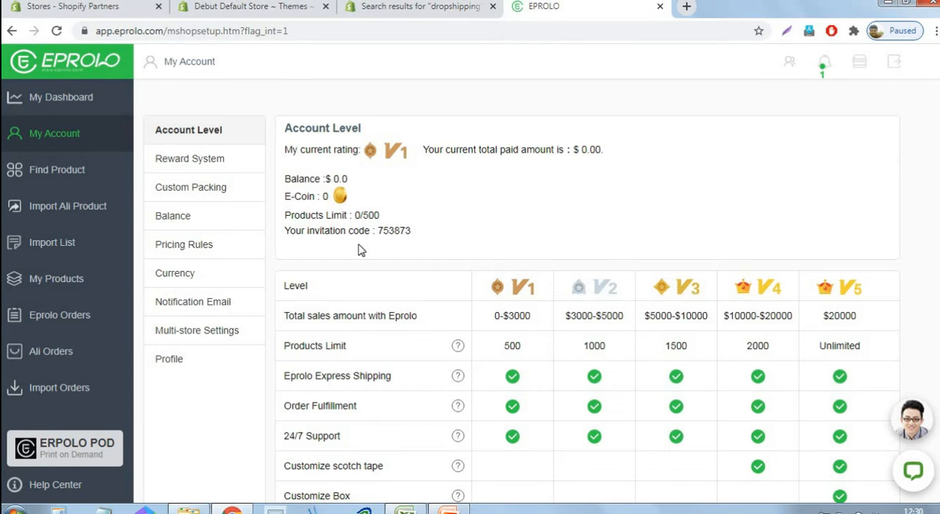
View the EPROLO account's pricing rules, and open the Find Products page to look over its categories
click(184, 250)
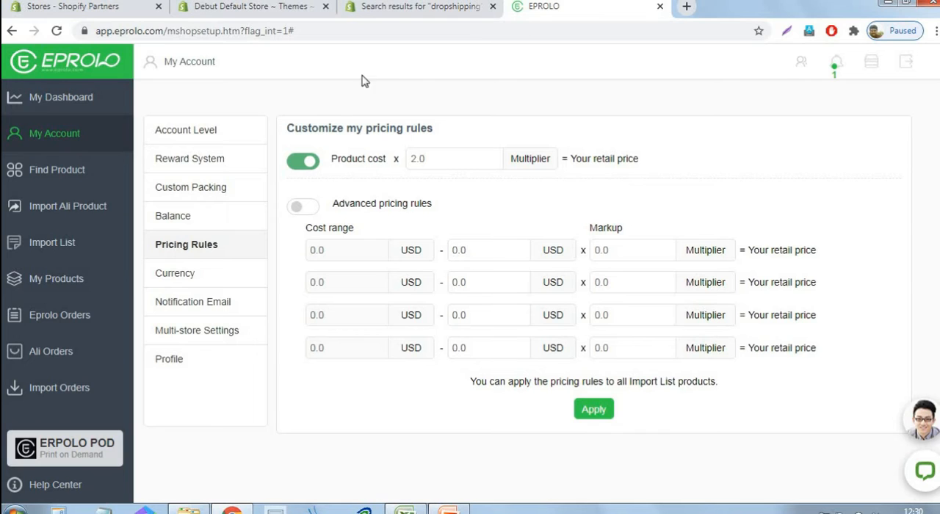
click(52, 173)
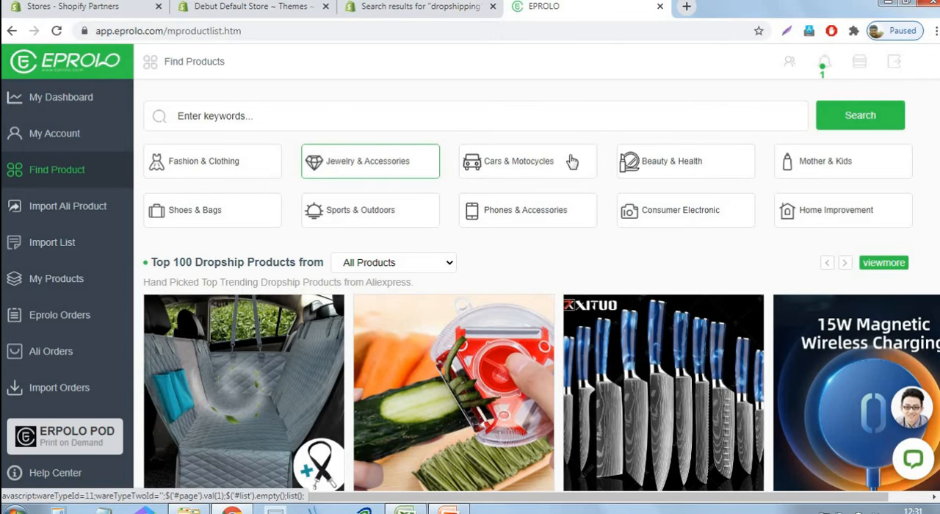
Switch to the PowerPoint outline and recolour the "Installing Apps" item on slide 2 grey like the completed items above it
click(448, 510)
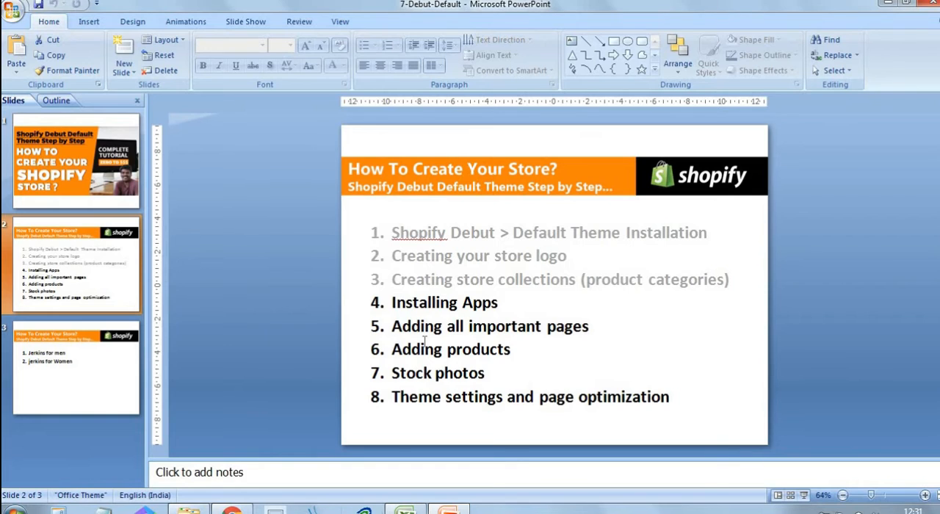
click(437, 309)
drag(507, 305, 422, 310)
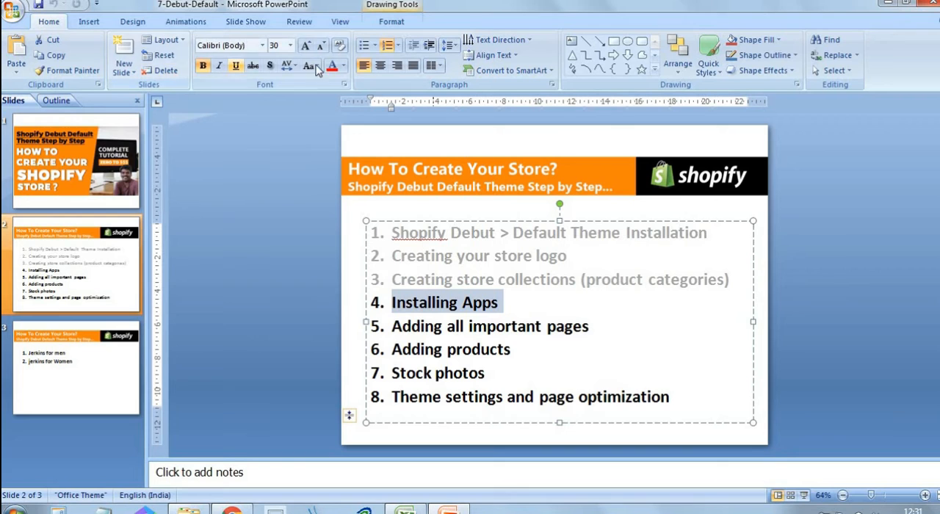
click(342, 70)
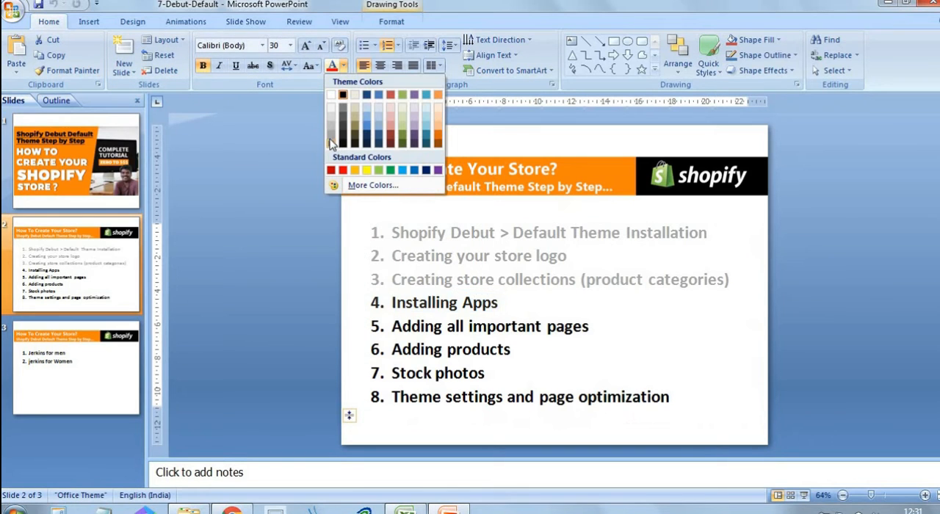
click(338, 147)
key(Right)
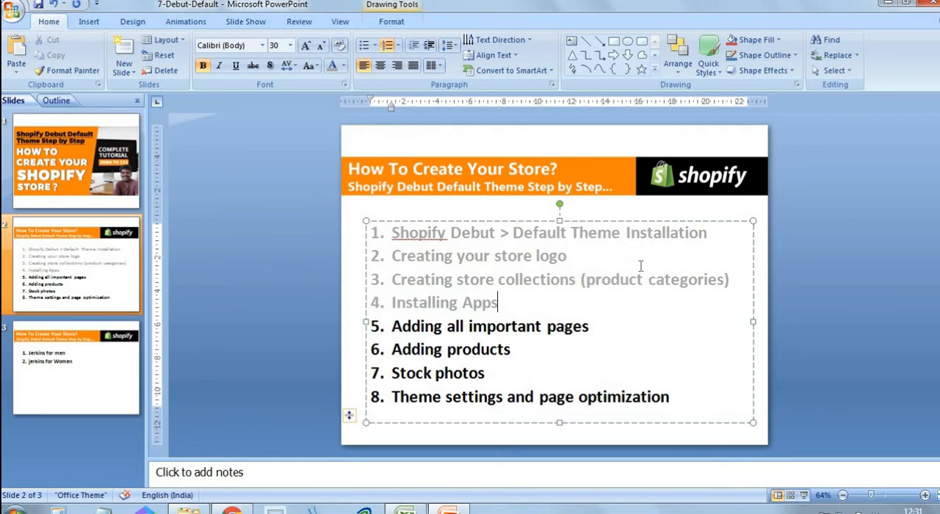
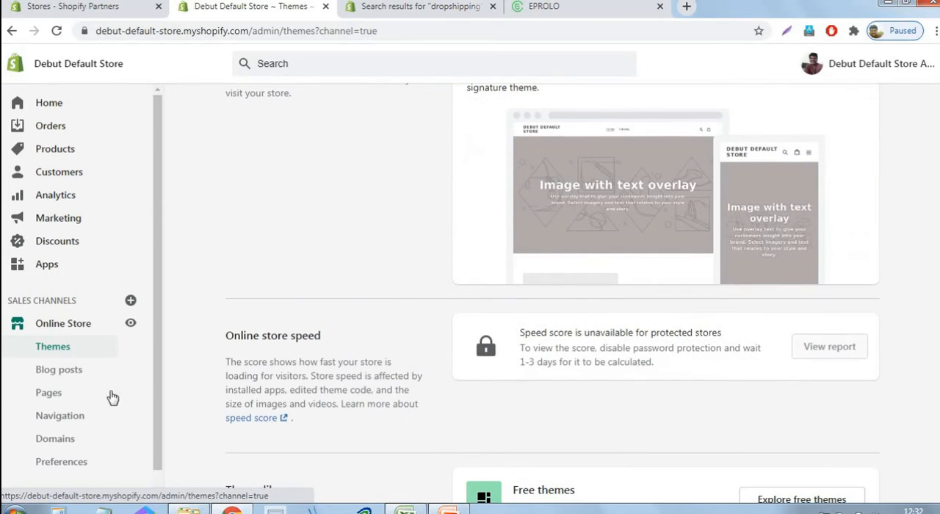
Add a new page to the online store and title it "About us"
click(49, 396)
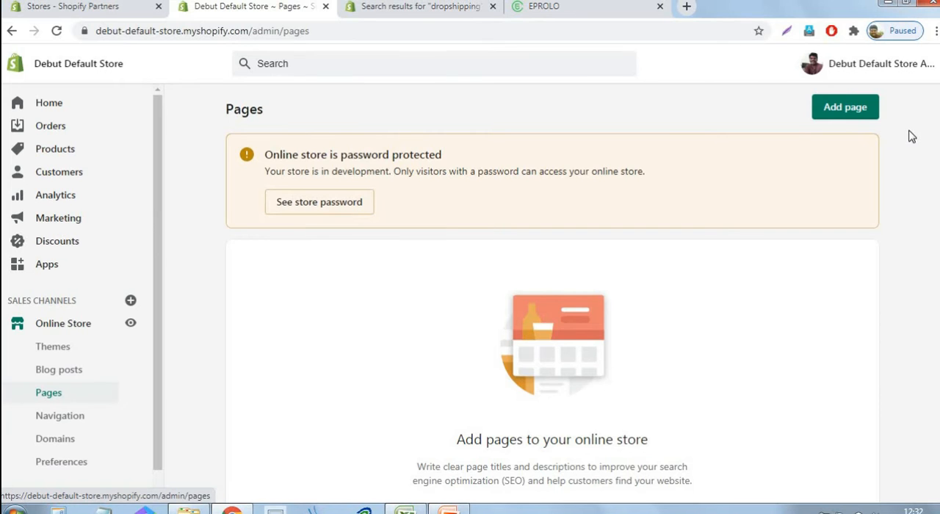
scroll(925, 276, down, 4)
scroll(671, 311, up, 4)
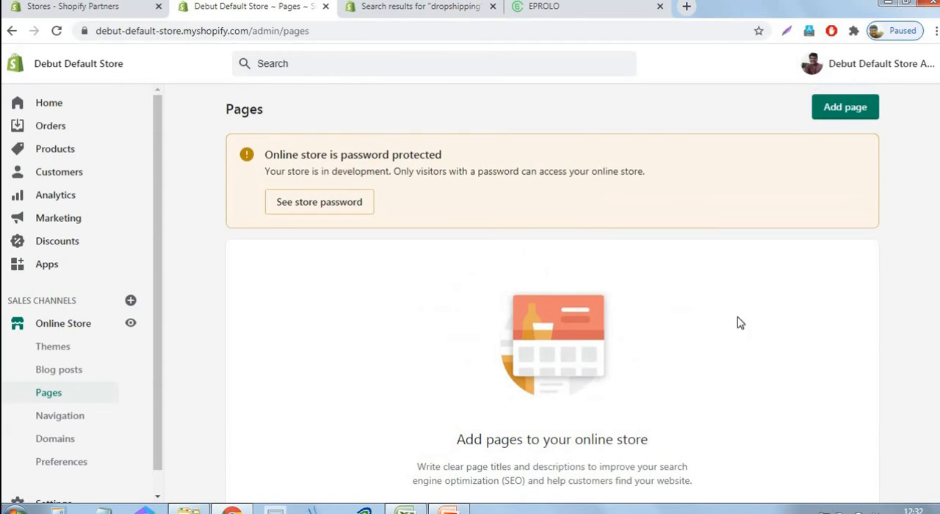
click(842, 115)
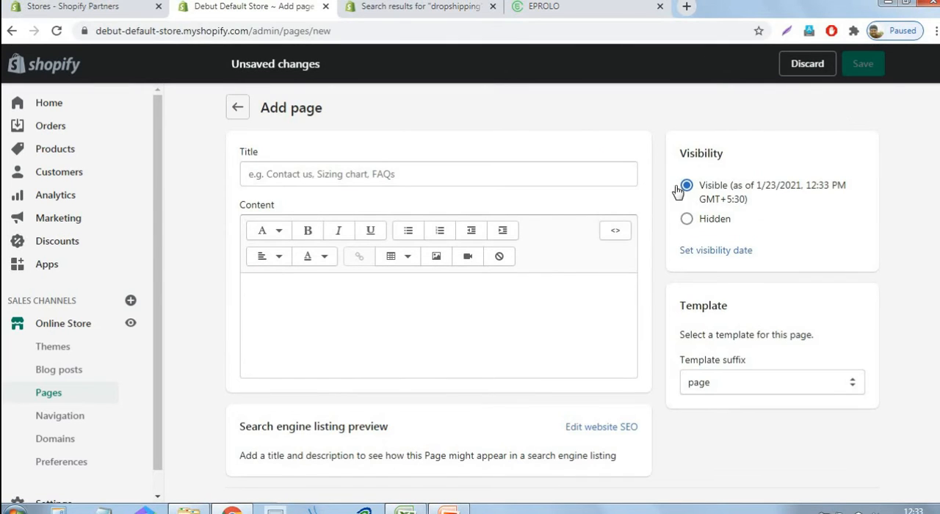
click(616, 174)
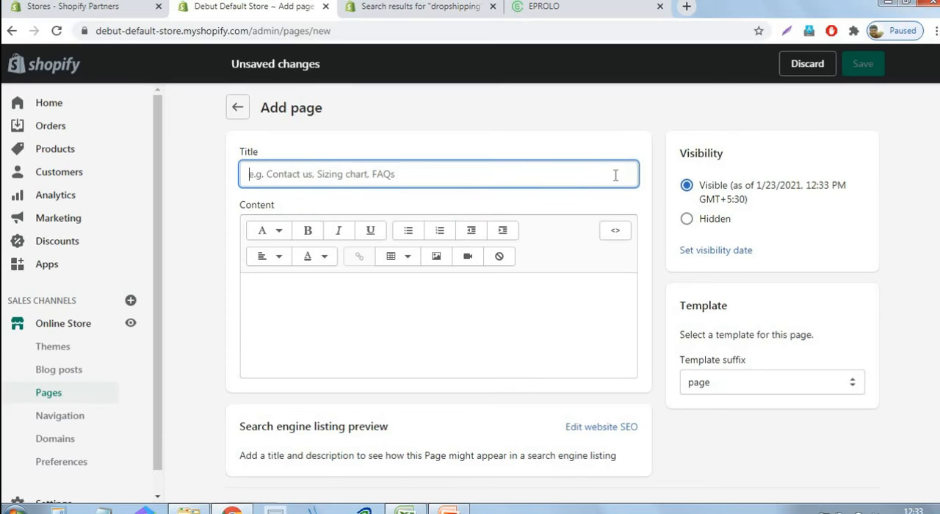
text(About )
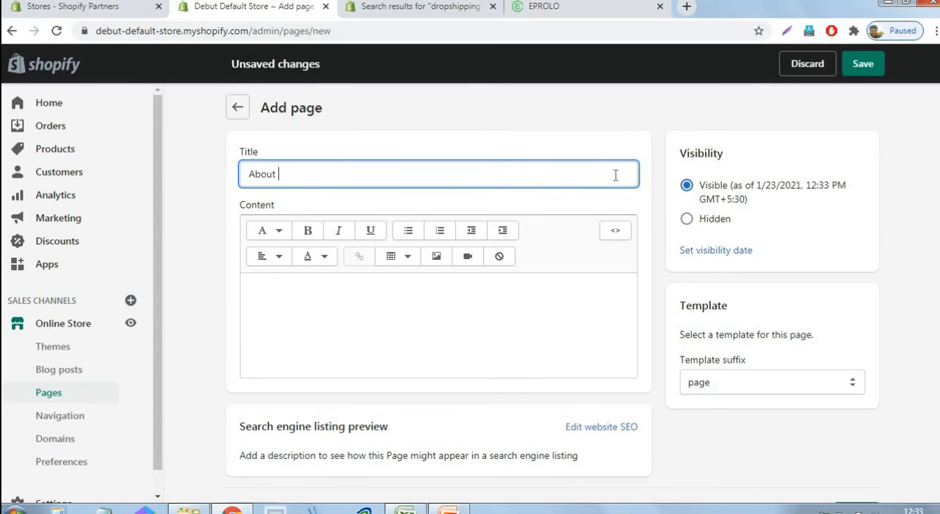
text(us)
Enter "Welcome to our store" as the About us page's content and save the page
click(433, 300)
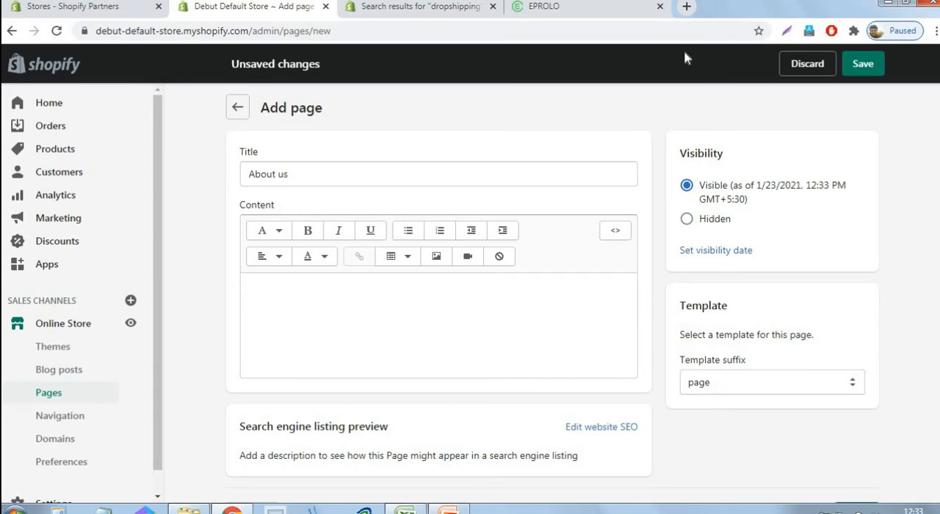
text(Welcome to)
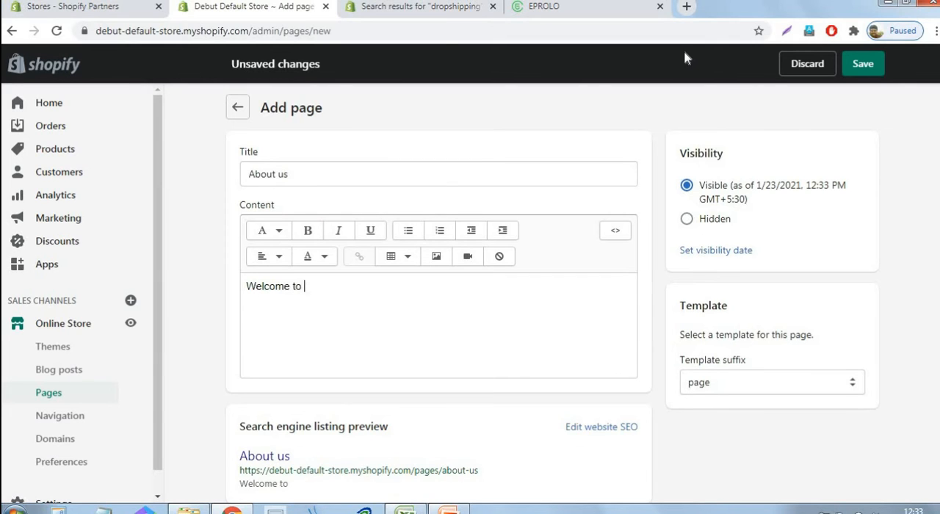
text( our store)
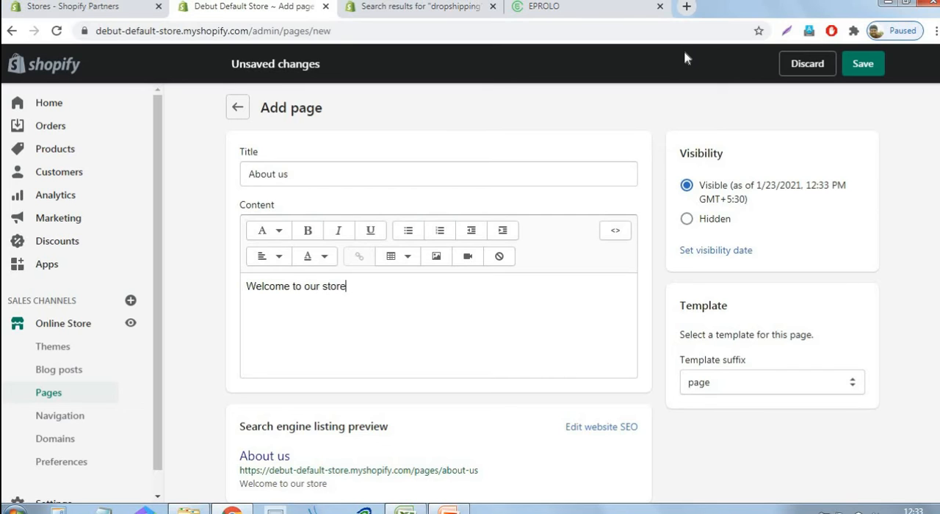
click(872, 66)
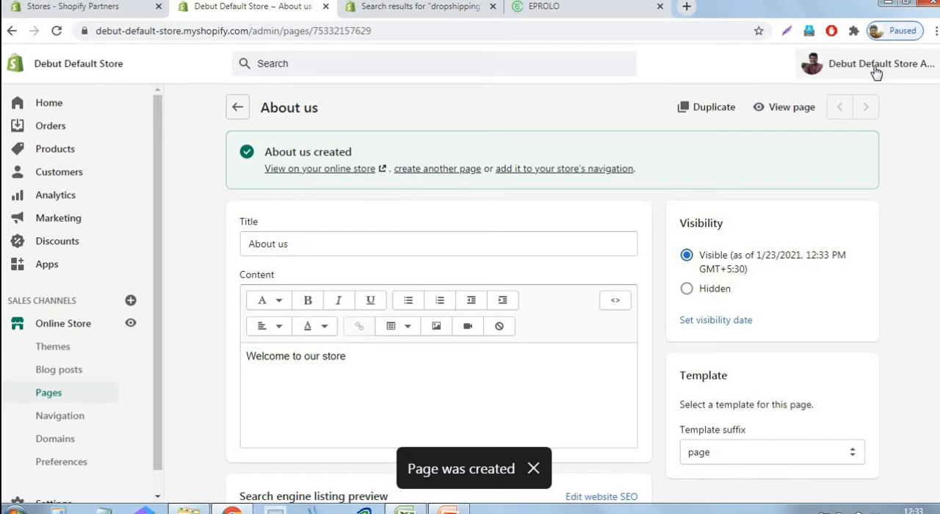
Start another new page, and open the store's Legal settings in a separate browser tab
click(451, 171)
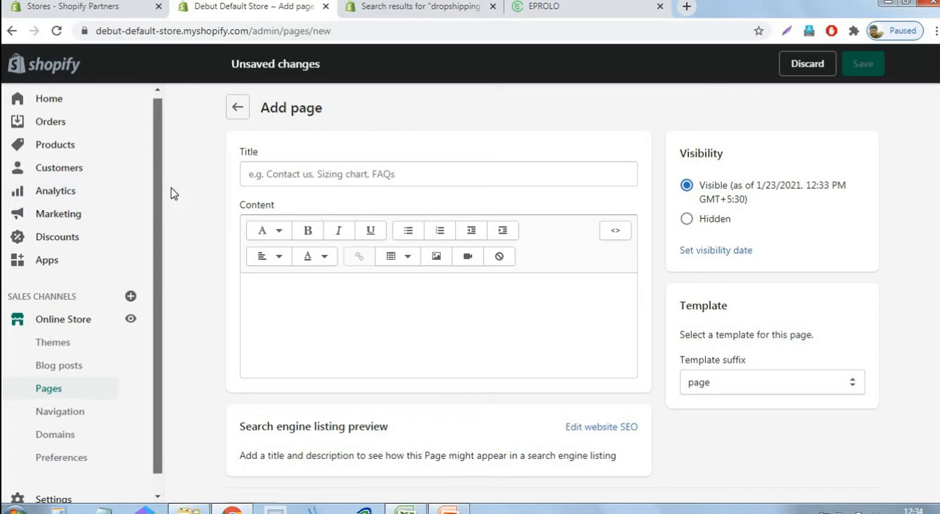
scroll(139, 391, down, 1)
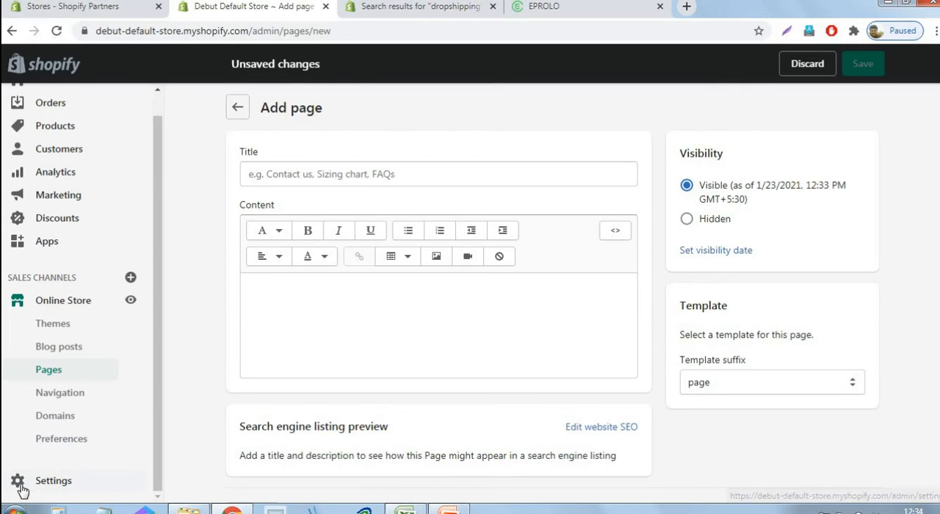
right_click(50, 486)
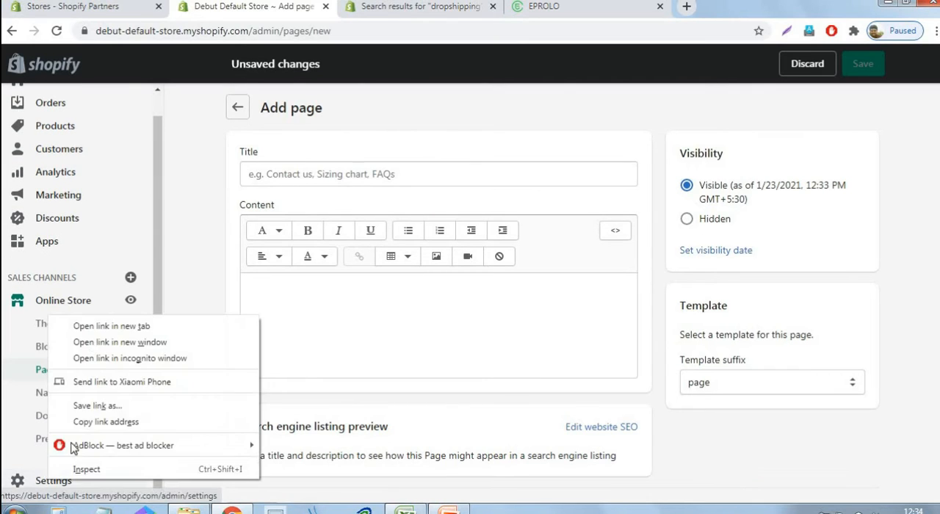
click(93, 326)
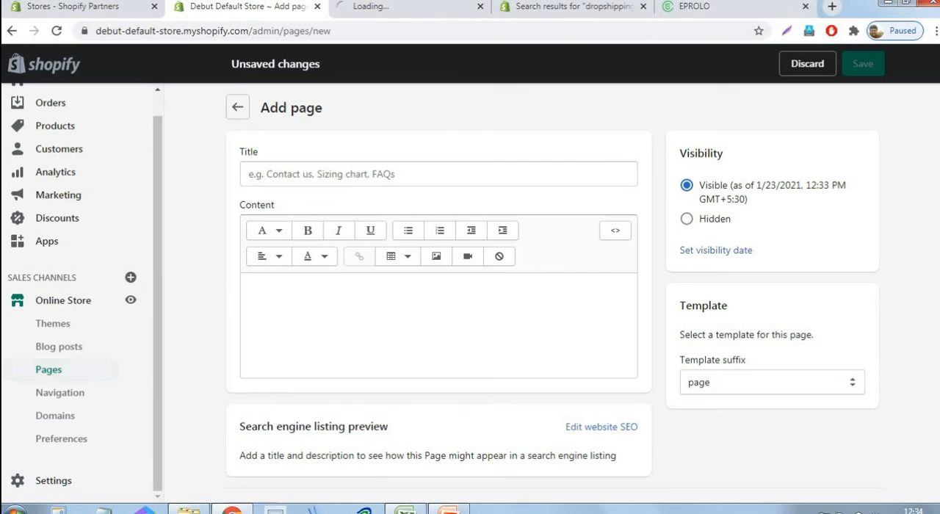
click(410, 11)
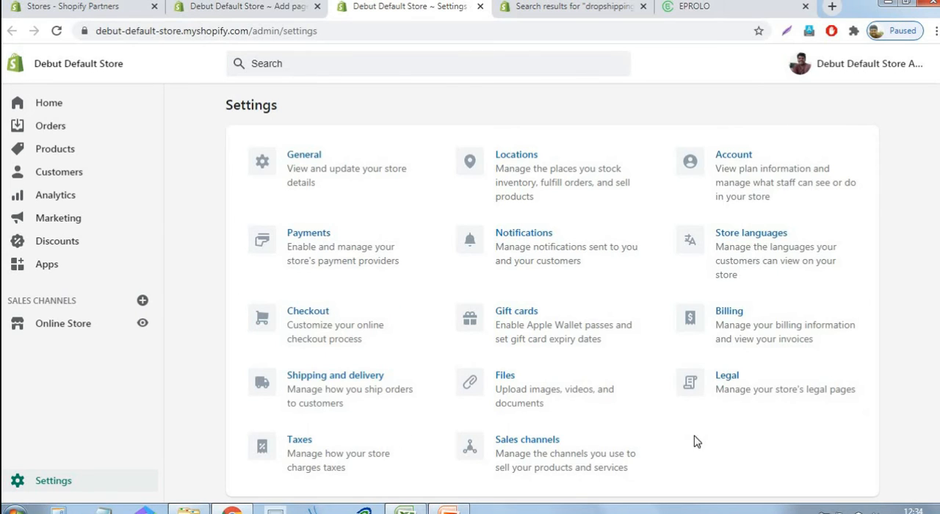
click(763, 397)
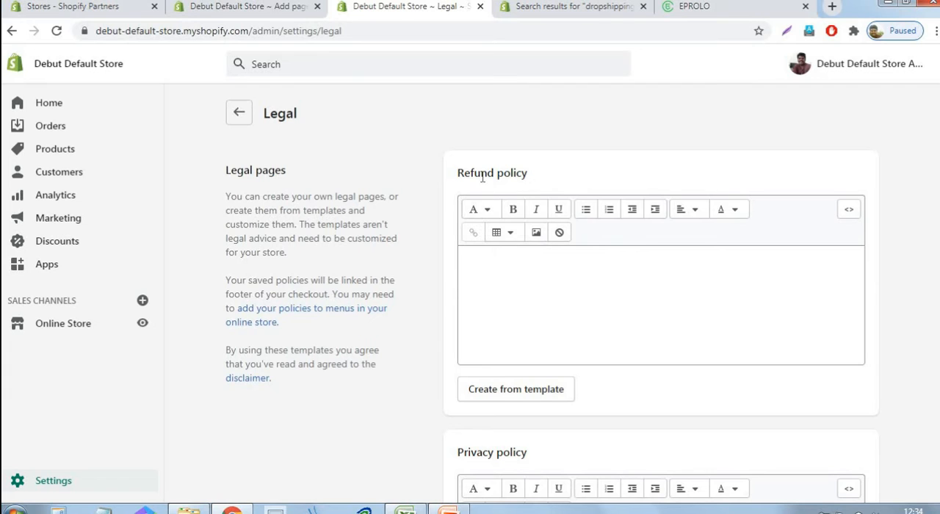
Create the refund policy from the template in the Legal settings and copy its entire text
scroll(504, 351, down, 5)
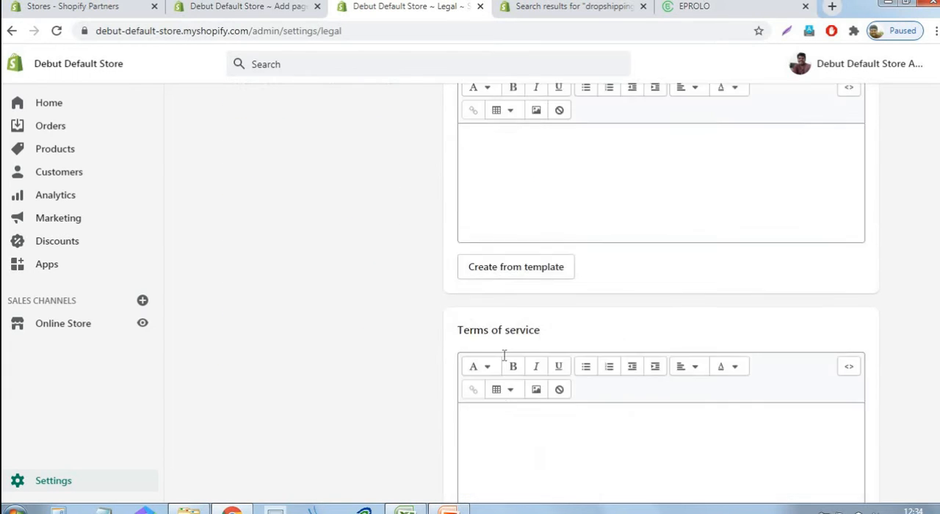
scroll(504, 356, down, 1)
scroll(554, 384, down, 2)
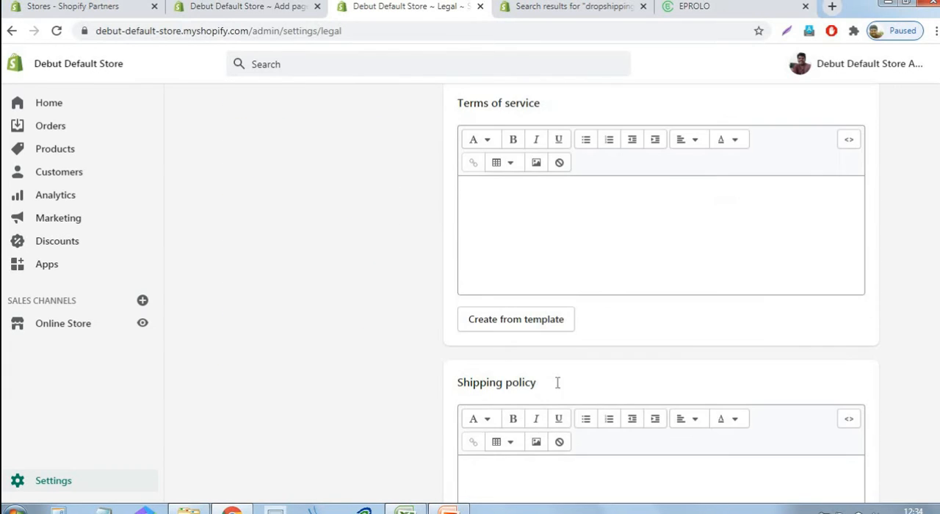
scroll(674, 313, up, 8)
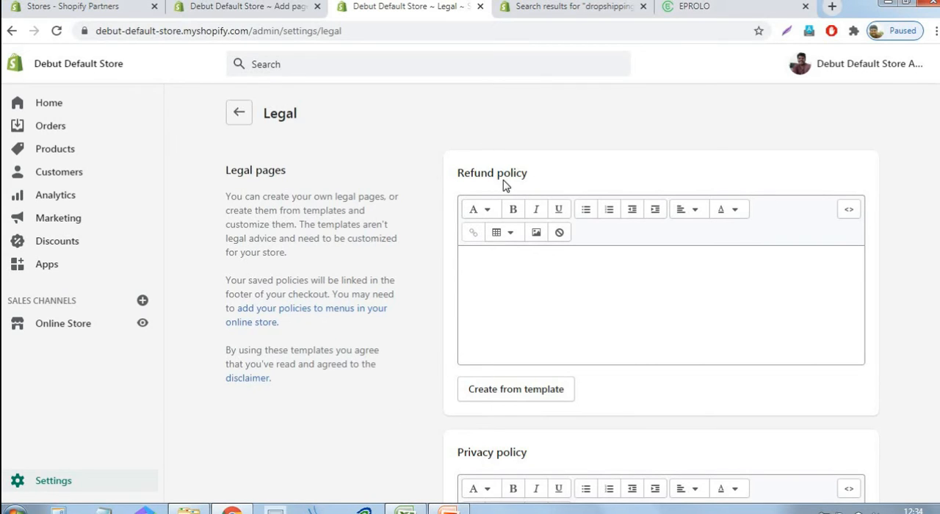
click(520, 399)
click(550, 305)
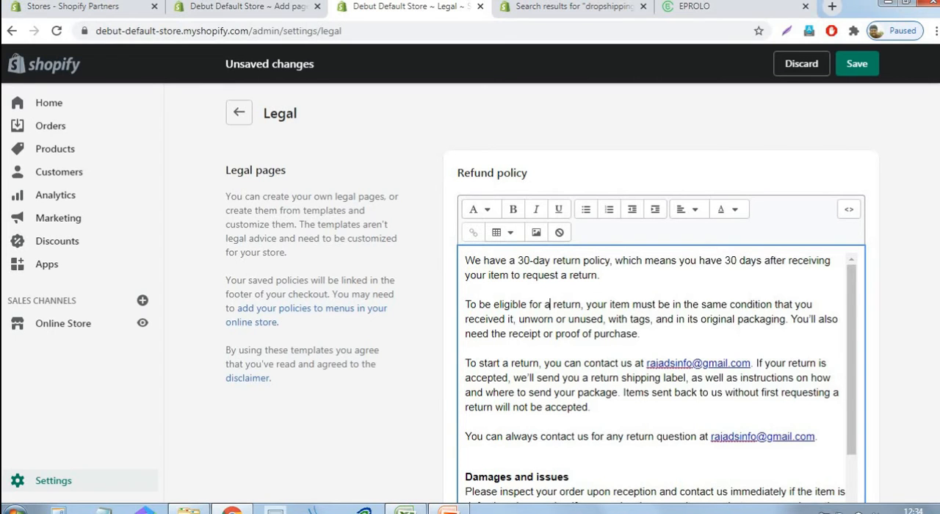
key(ctrl+a)
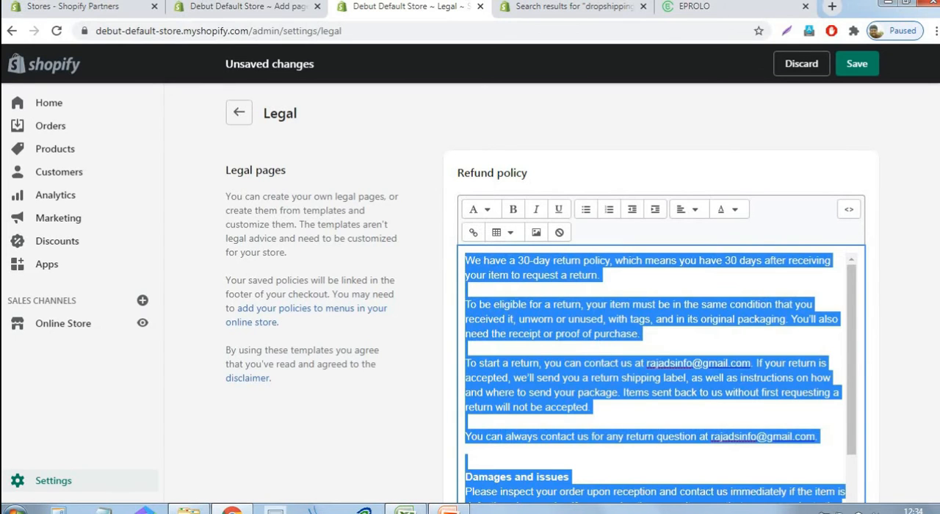
Return to the blank new page and title it "Refund Policy"
click(271, 13)
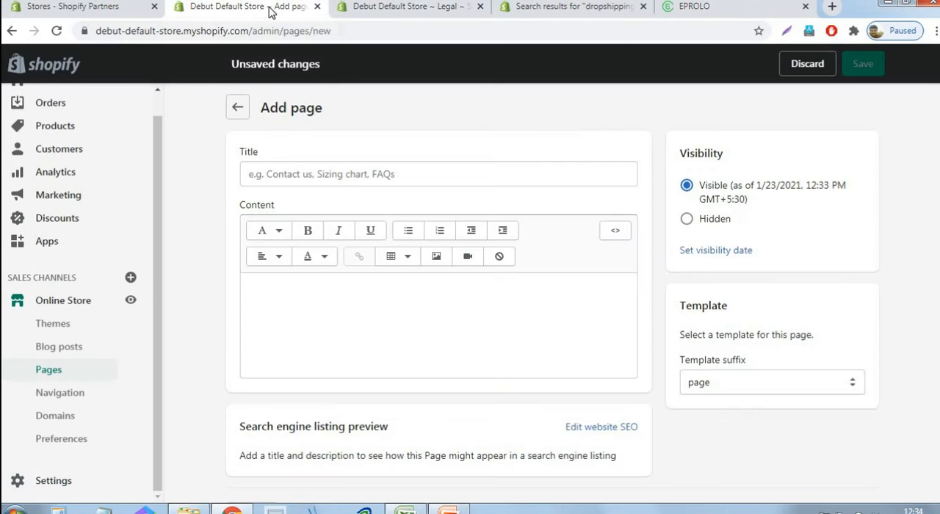
click(299, 174)
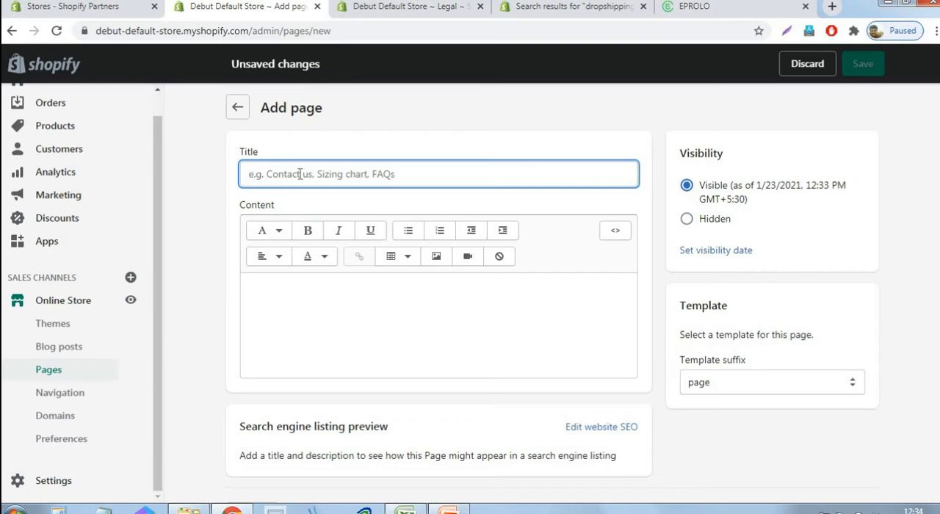
text(RE)
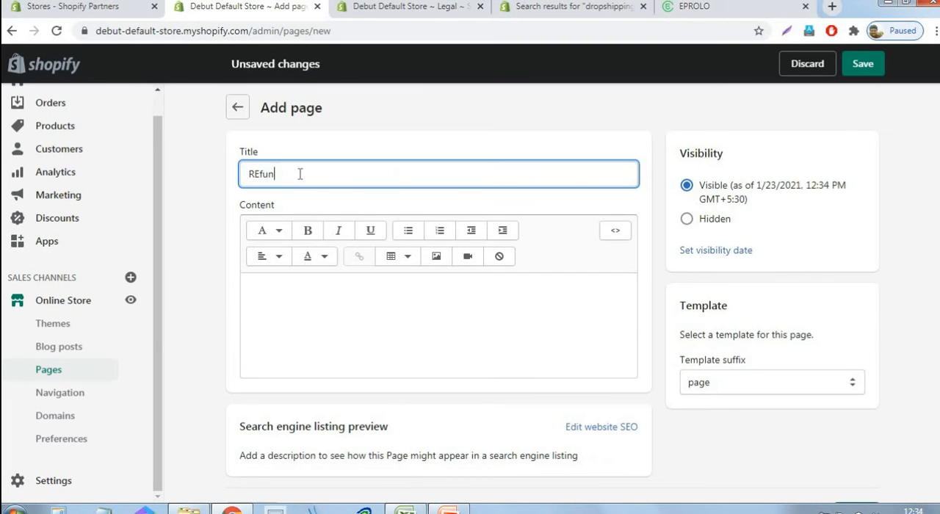
text(fun)
click(394, 11)
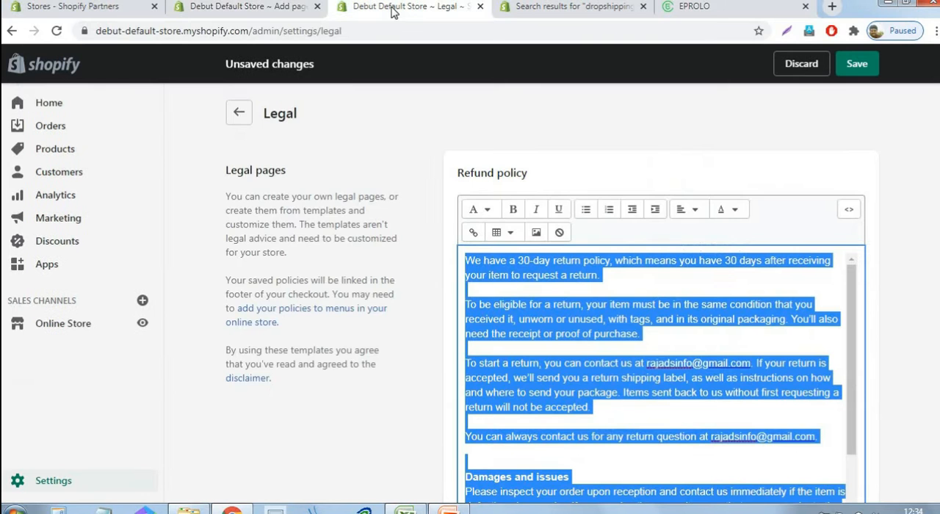
click(262, 12)
double_click(252, 174)
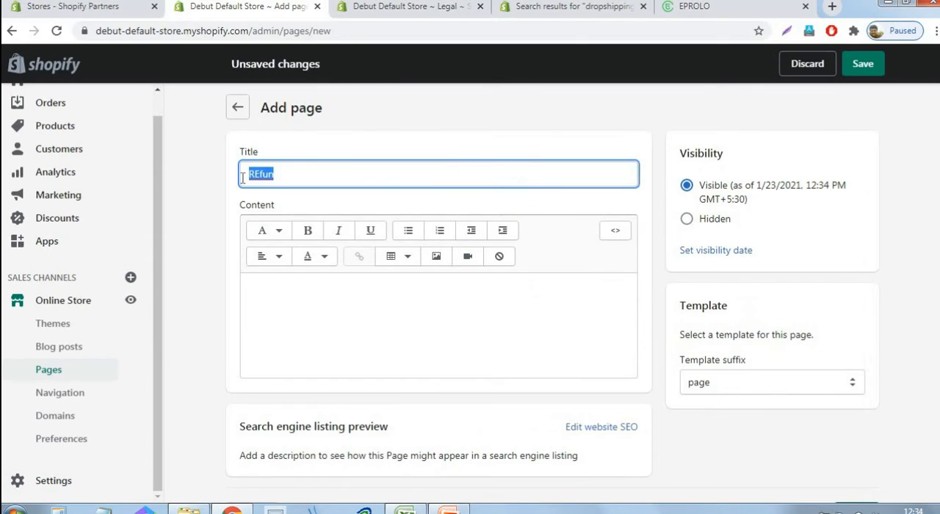
text(REfund)
key(Delete)
text(e)
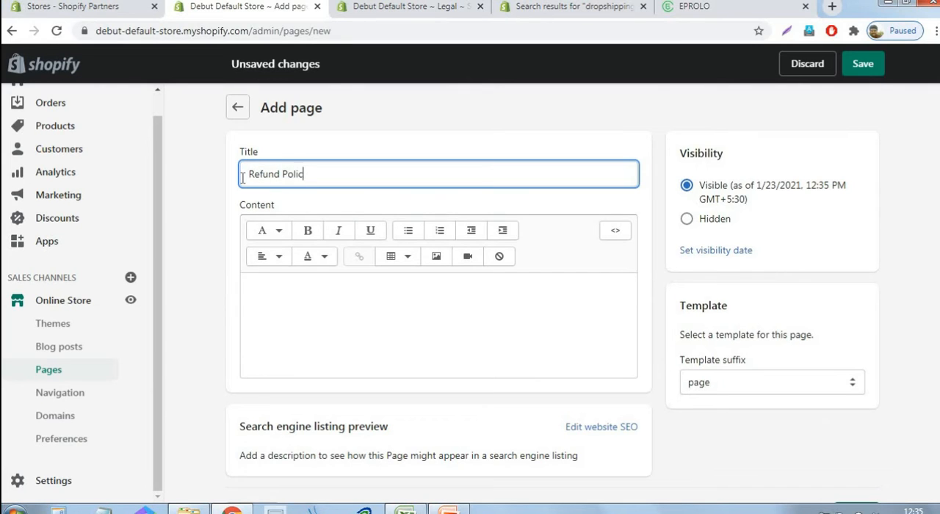
Paste the copied refund policy text as the page's content and save the page
click(328, 308)
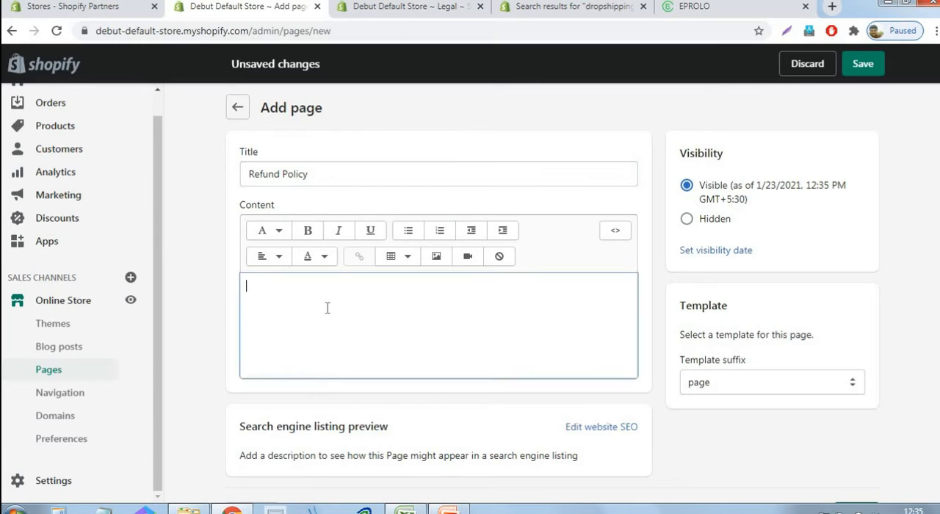
key(ctrl+v)
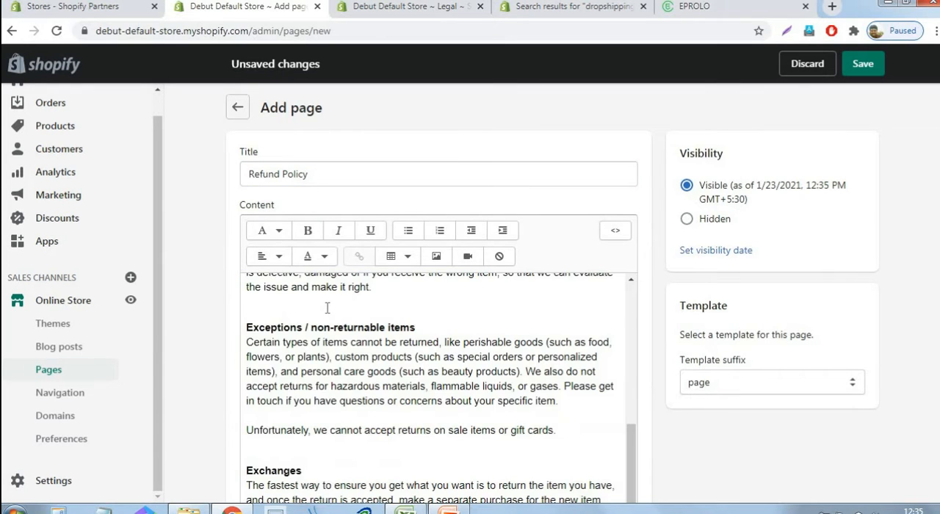
click(877, 70)
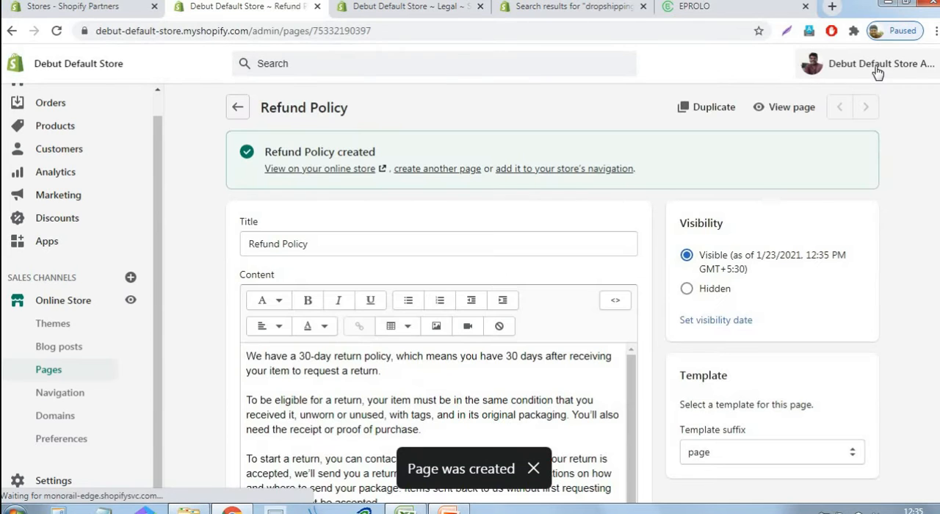
Start another new page, and create the privacy policy from the template in the Legal settings
click(438, 171)
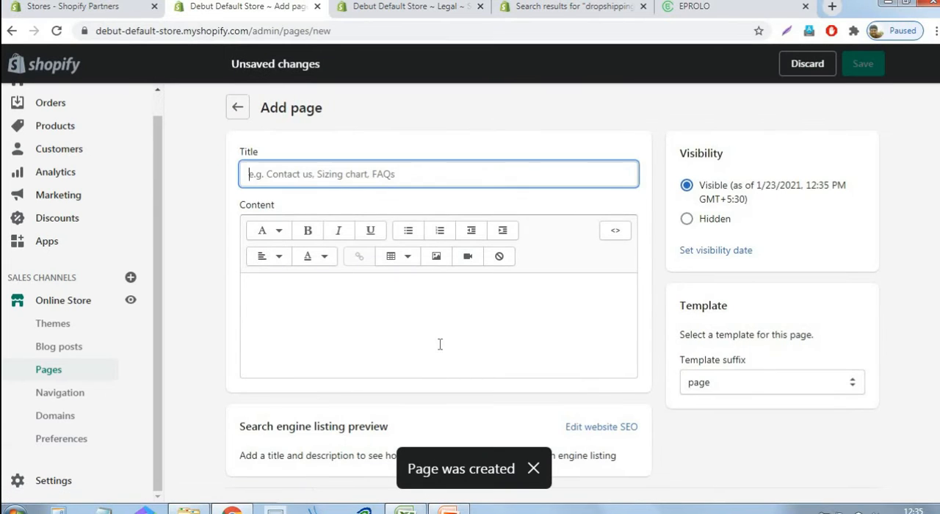
click(402, 15)
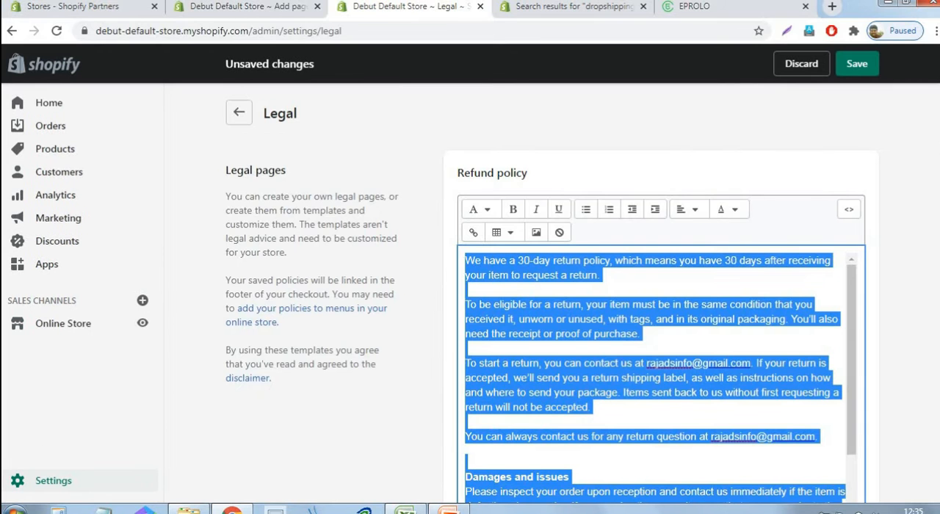
scroll(669, 224, down, 5)
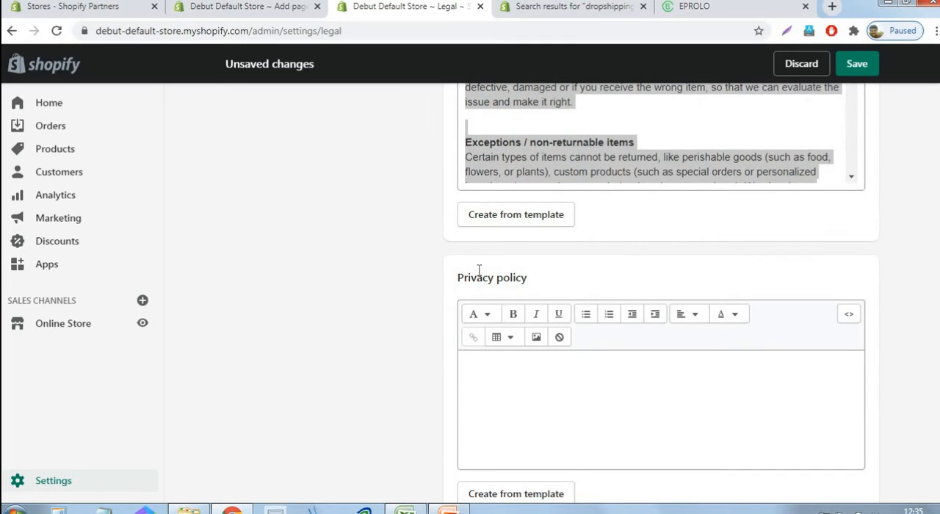
scroll(604, 261, down, 1)
scroll(604, 262, down, 1)
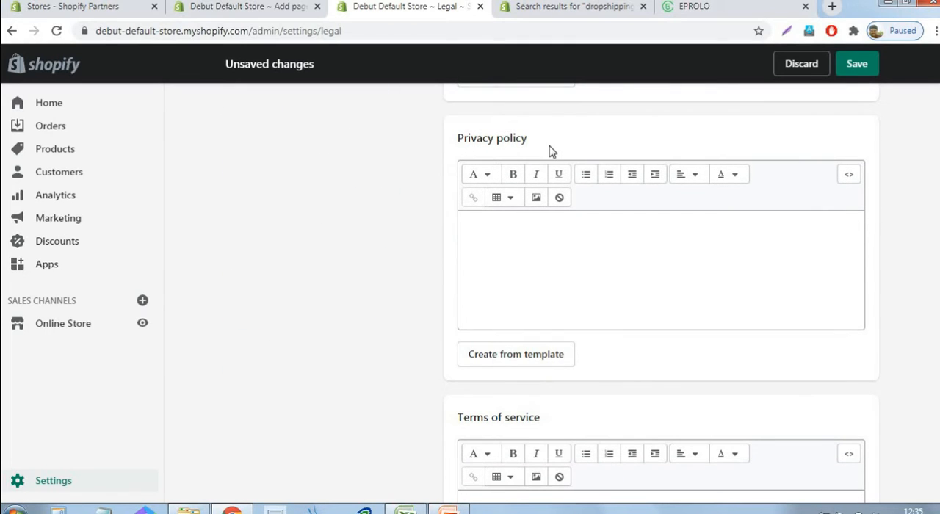
click(543, 365)
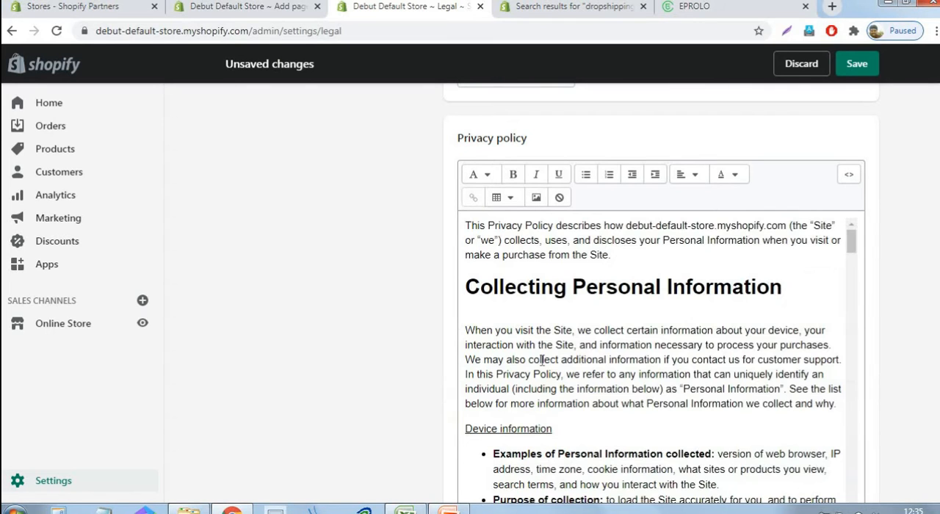
Select and copy the entire privacy policy text in the Legal settings
click(602, 346)
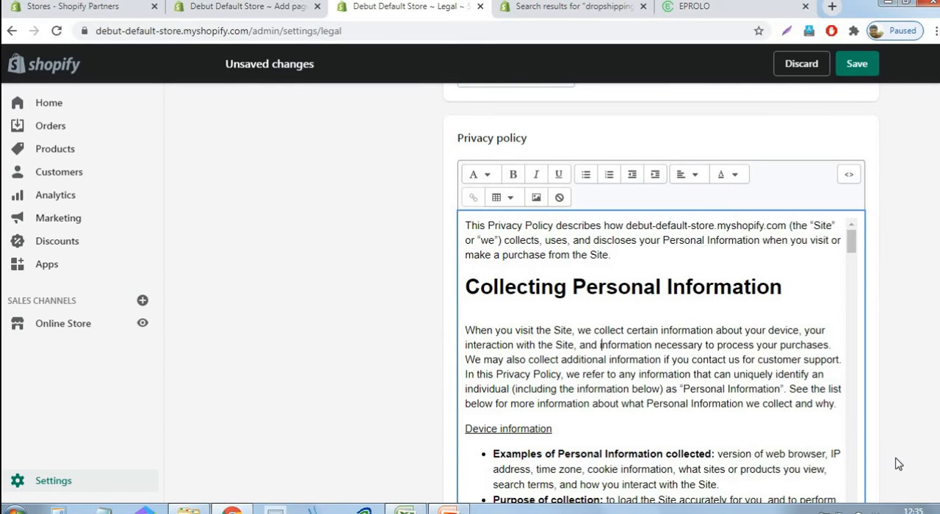
text(A)
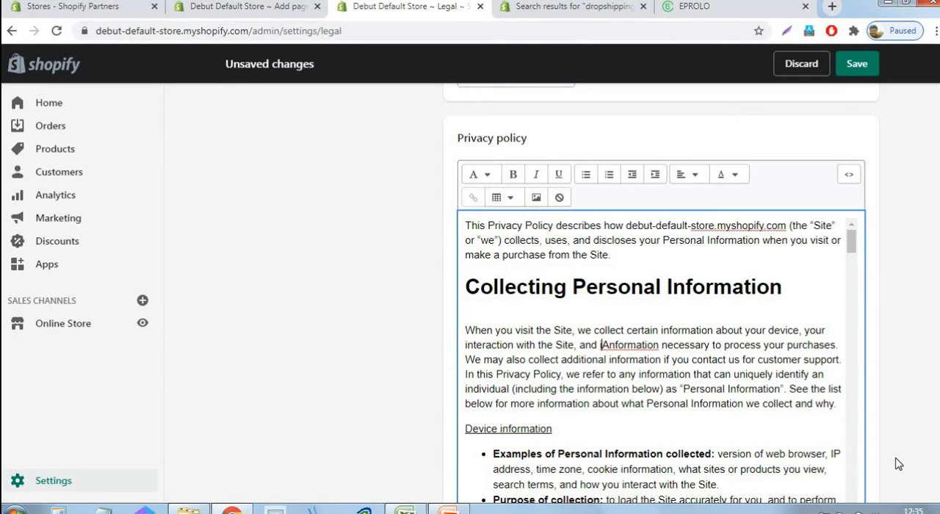
key(Delete)
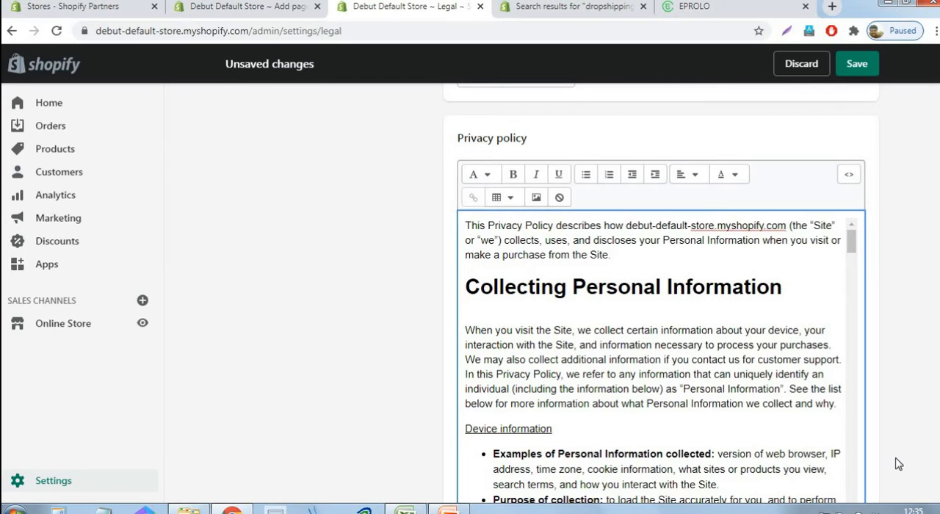
key(ctrl+a)
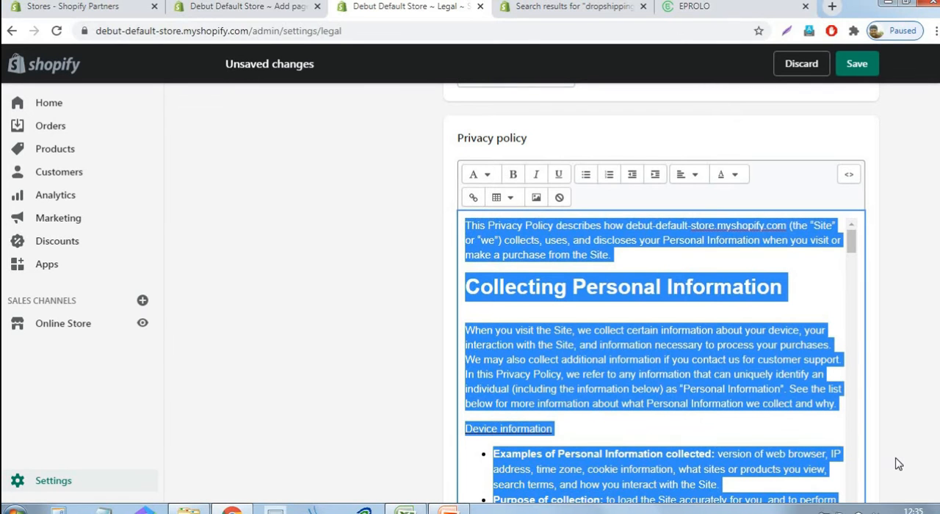
Return to the blank new page and paste the copied privacy policy text as its content
click(224, 8)
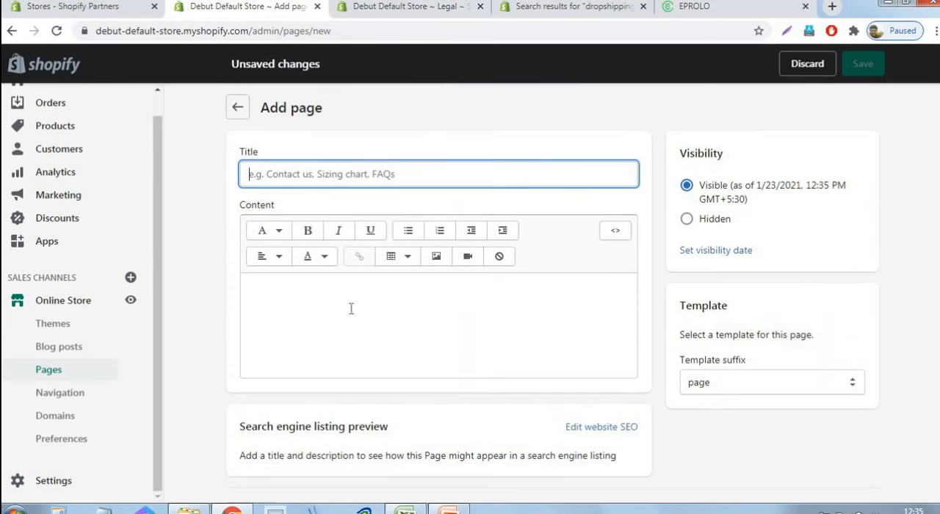
click(350, 310)
right_click(351, 310)
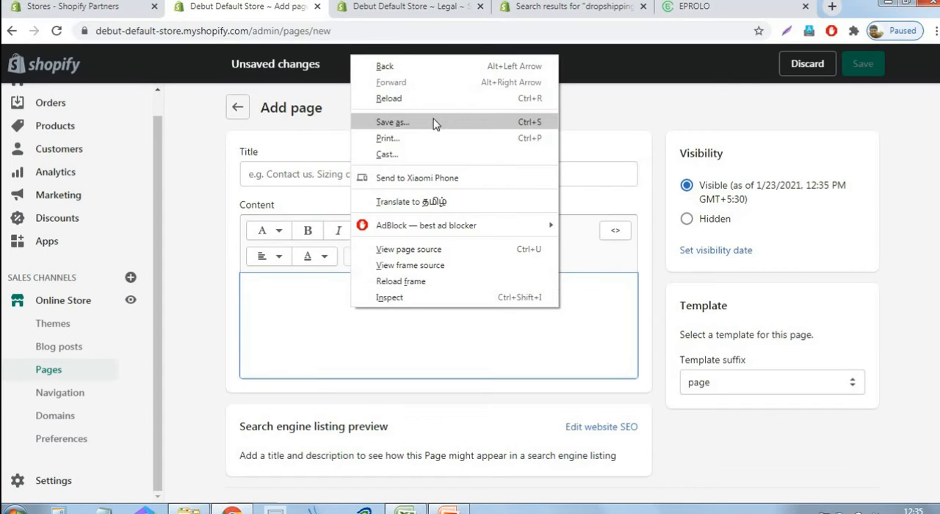
click(298, 326)
key(ctrl+v)
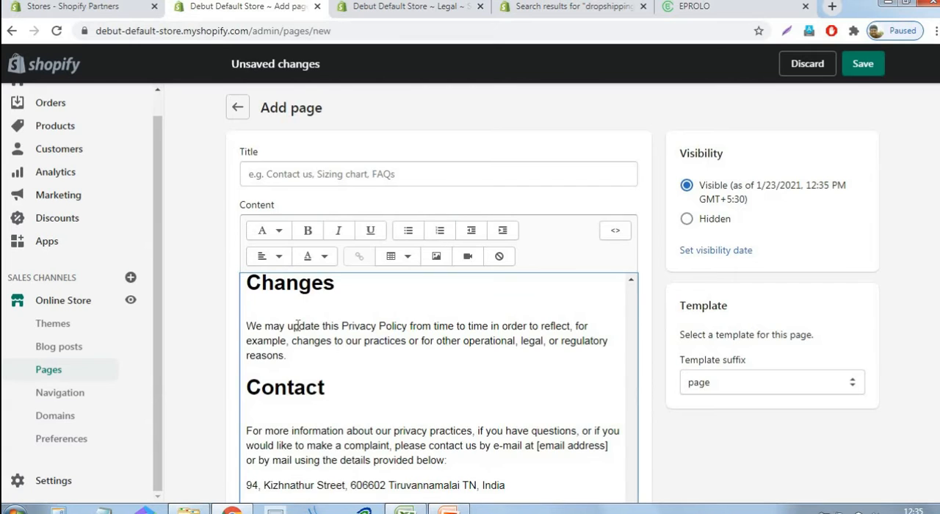
Title the new page "Privacy Policy" and save it
click(283, 169)
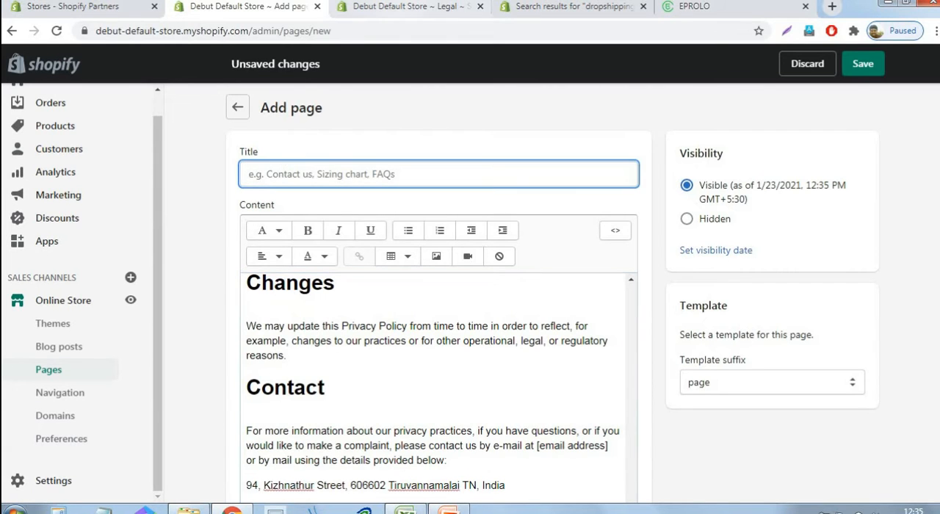
click(441, 7)
click(248, 9)
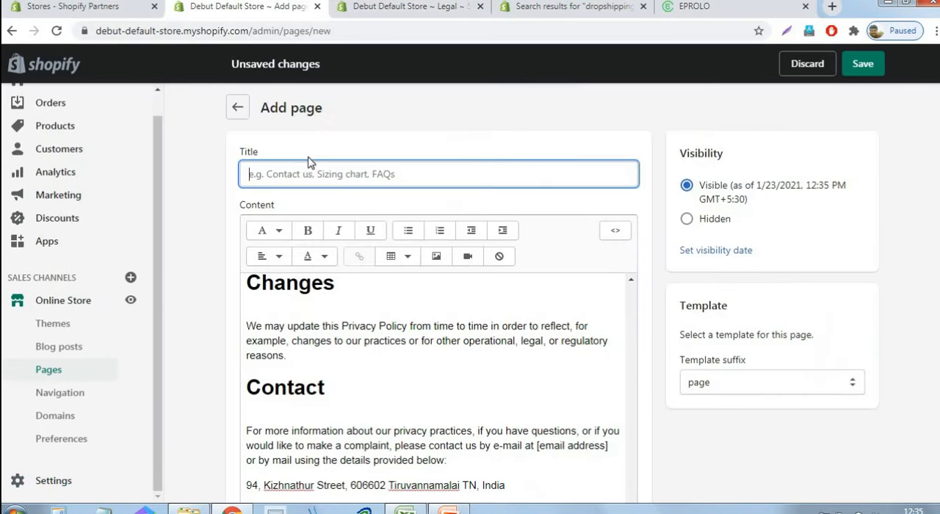
text(P)
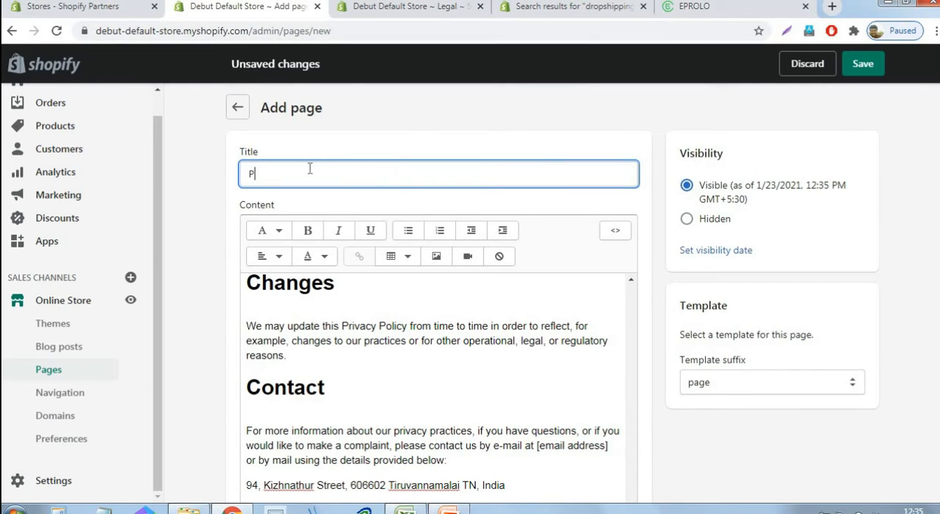
text(rivacy Policy)
click(870, 66)
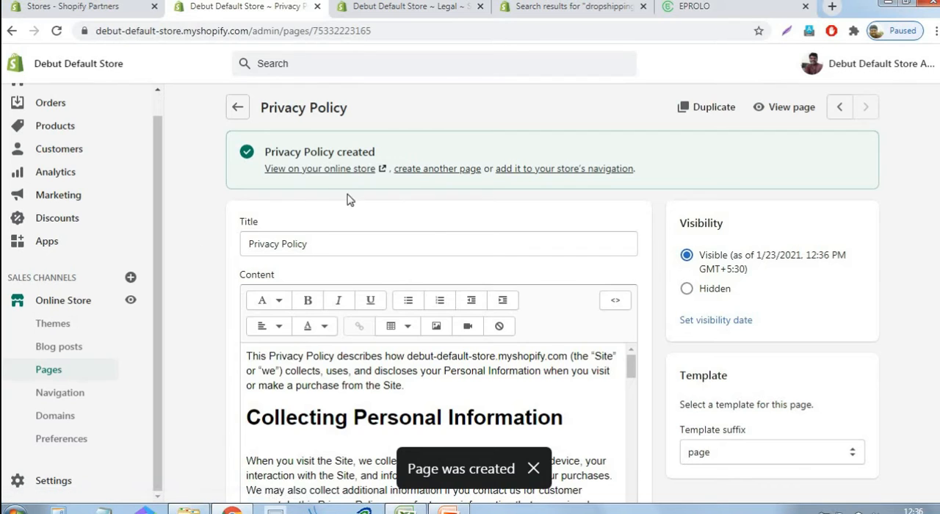
Start another new page, and create the terms of service from the template in the Legal settings
click(445, 169)
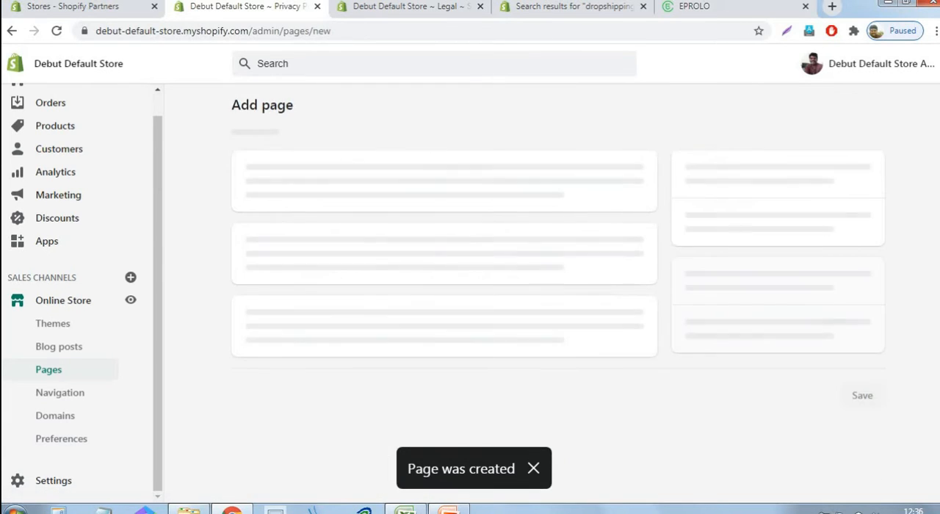
click(411, 7)
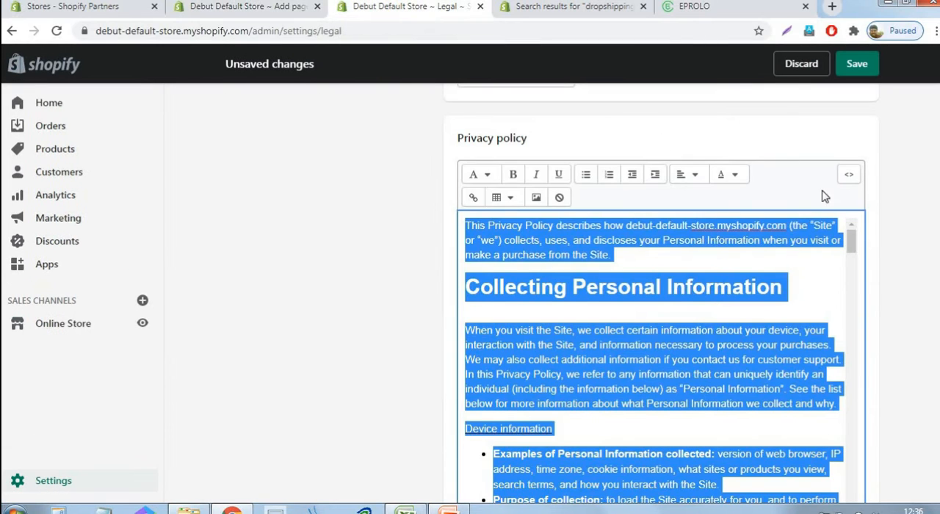
scroll(806, 203, down, 7)
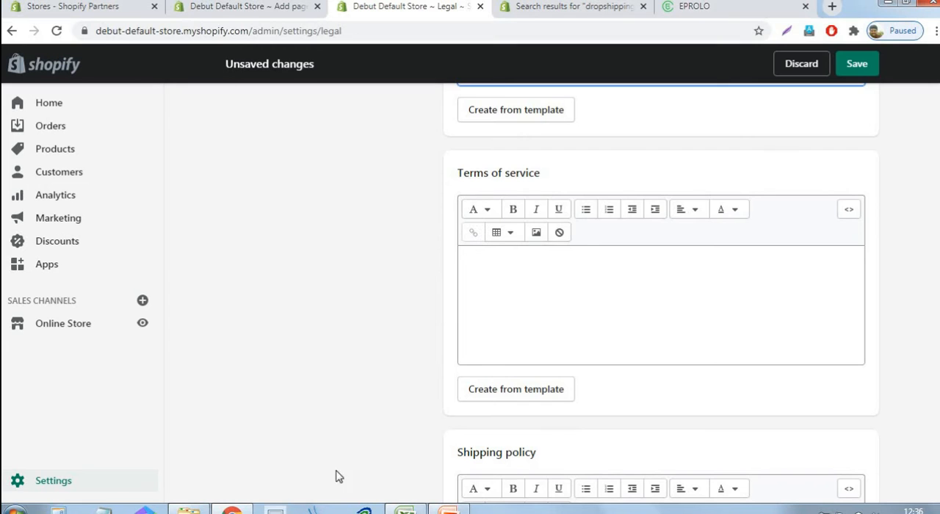
click(510, 400)
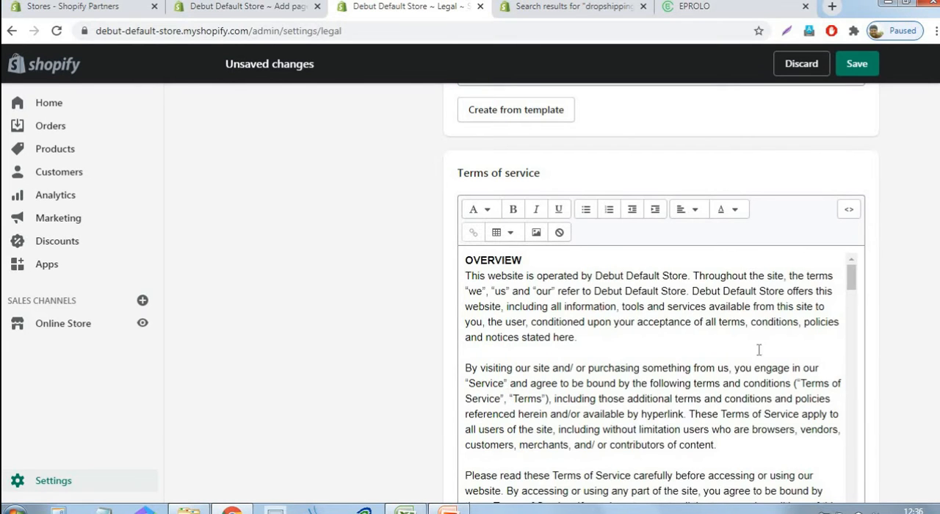
Copy the entire terms of service text and return to the blank new page
click(619, 322)
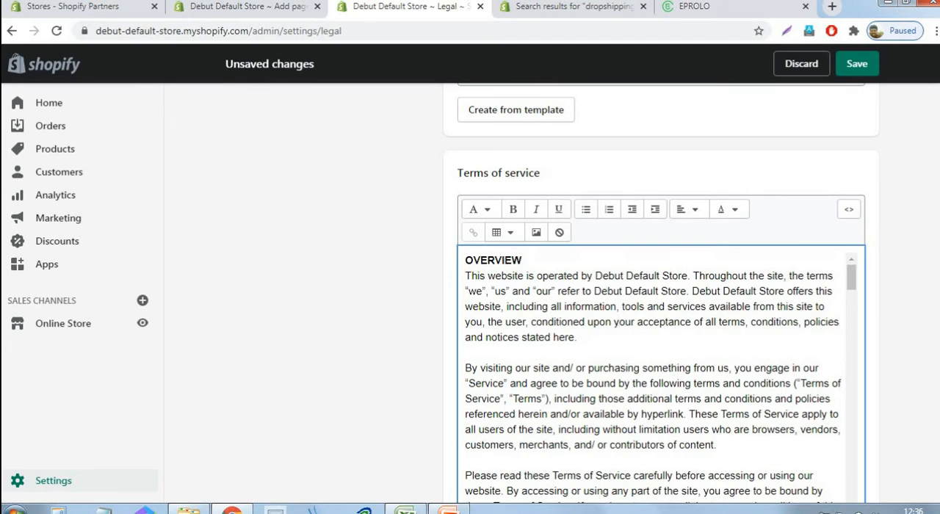
key(ctrl+a)
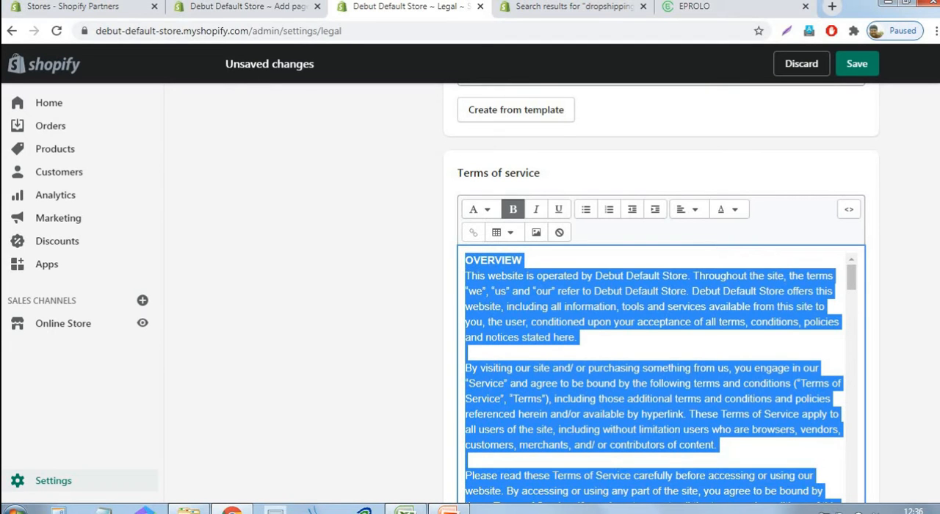
click(234, 8)
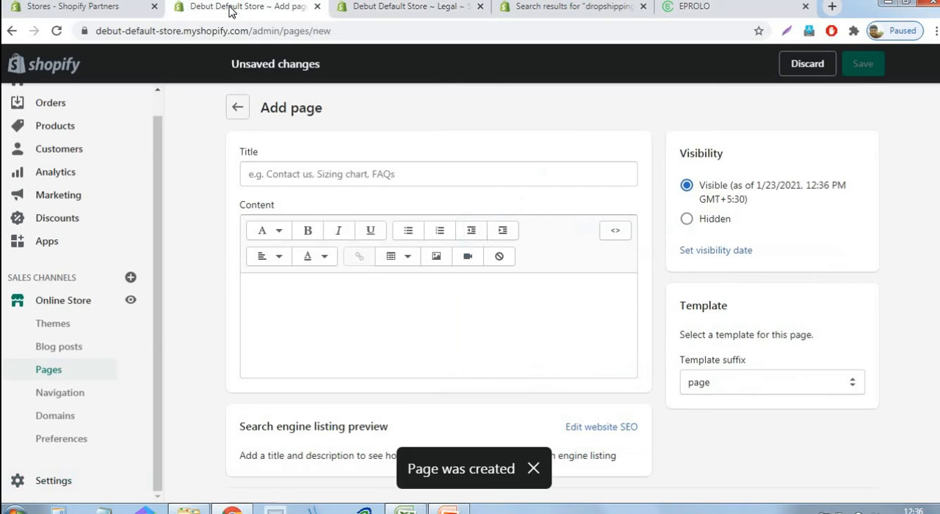
Title the new page "Terms Of Service"
click(282, 172)
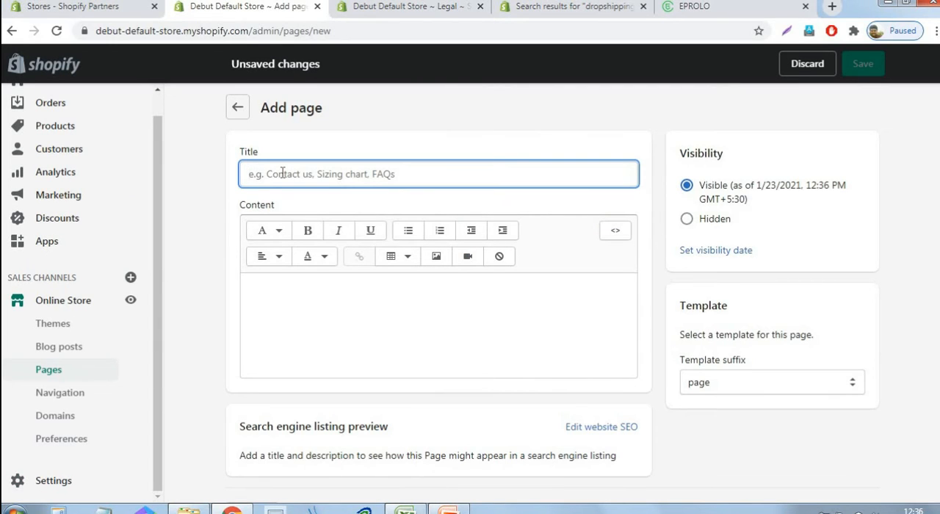
text(Ter)
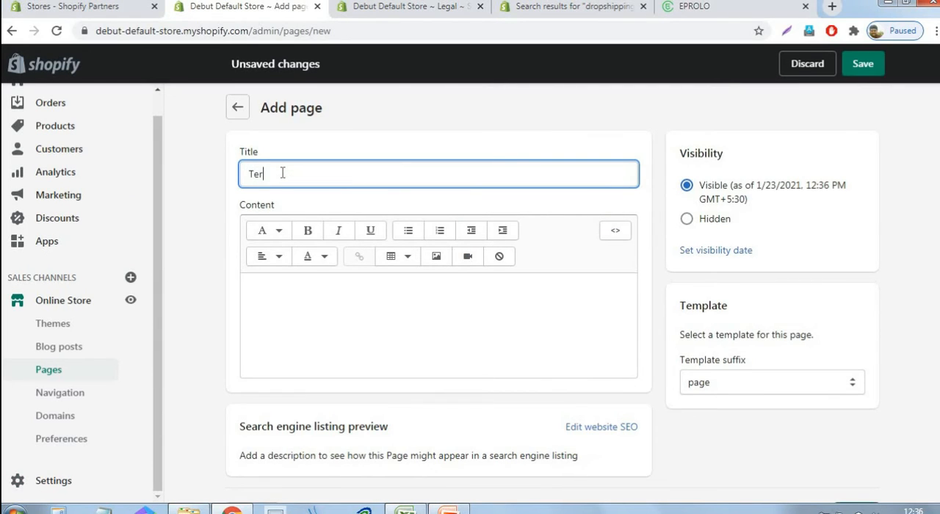
text(ms Of Service)
Paste the copied terms of service text as the page's content and save the page
click(354, 292)
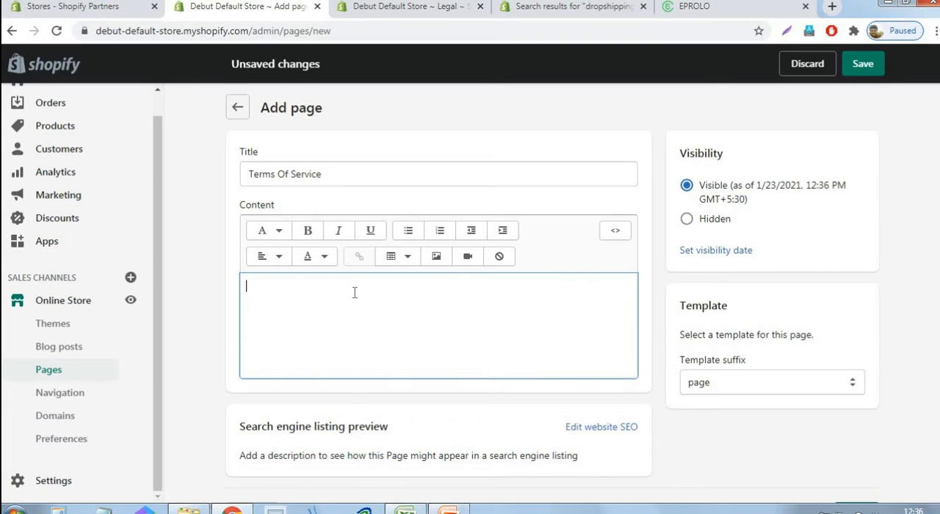
key(ctrl+v)
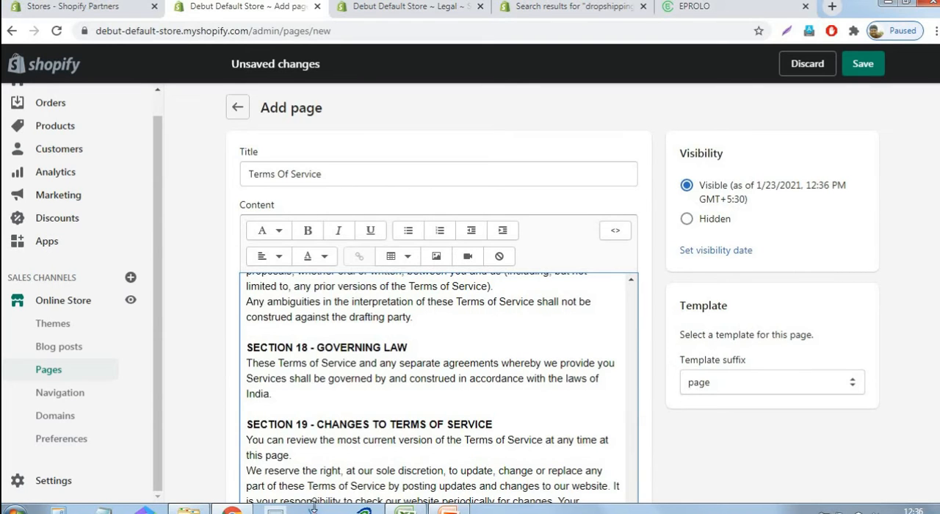
click(866, 65)
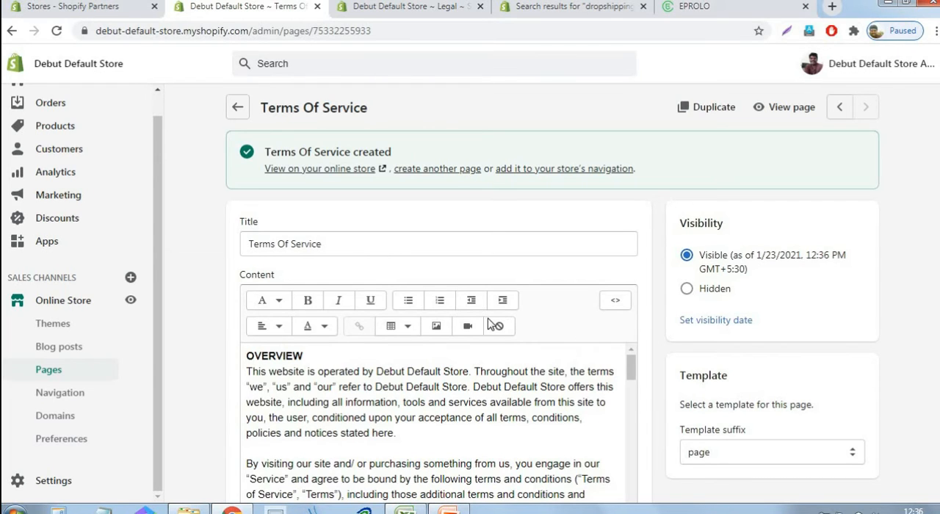
Start another new page and title it "Contact us", leaving the insertion point in its empty content
click(444, 170)
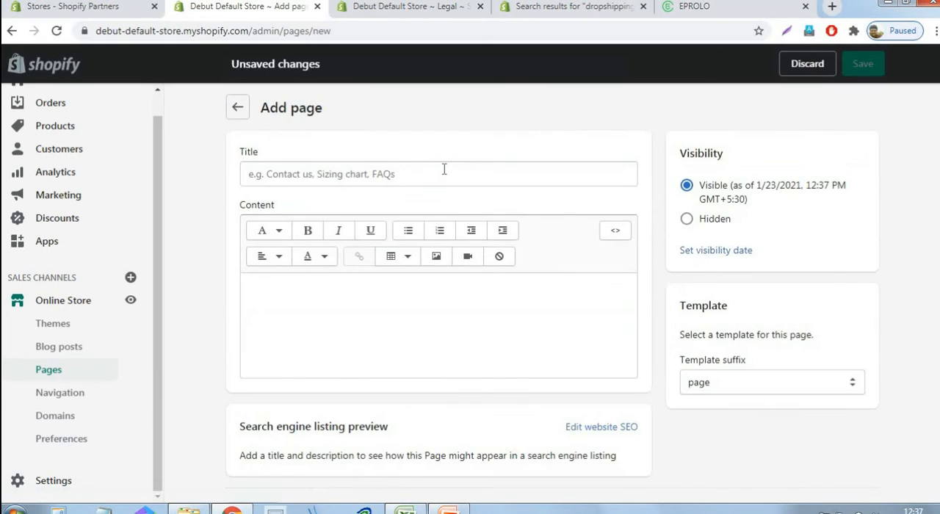
click(443, 170)
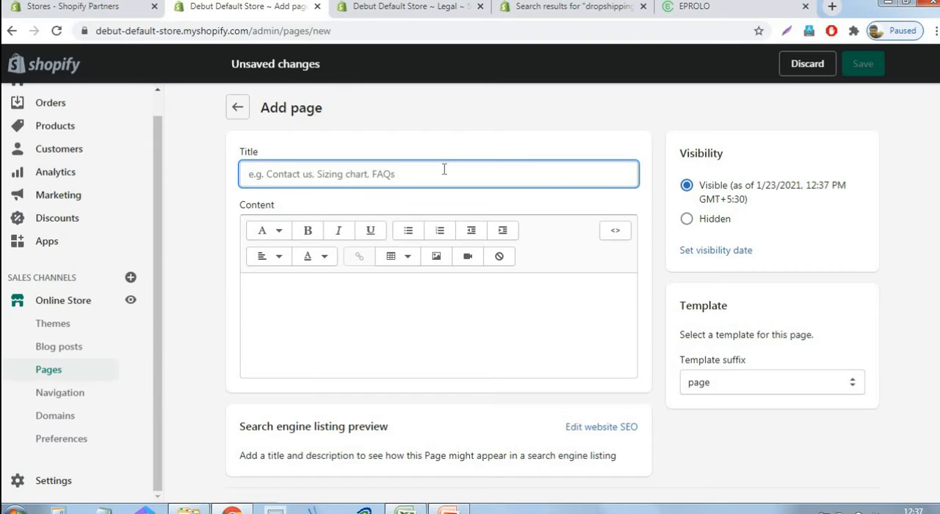
text(on)
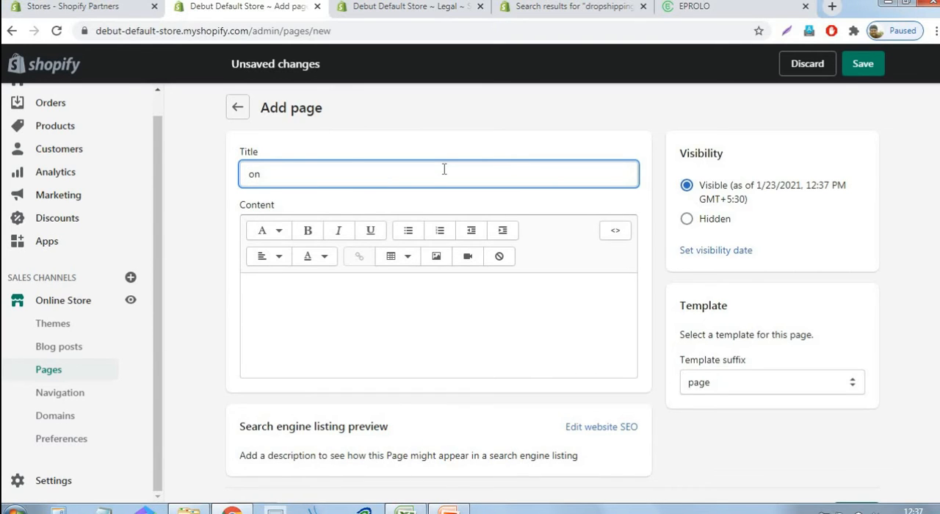
text(Contact us)
click(470, 292)
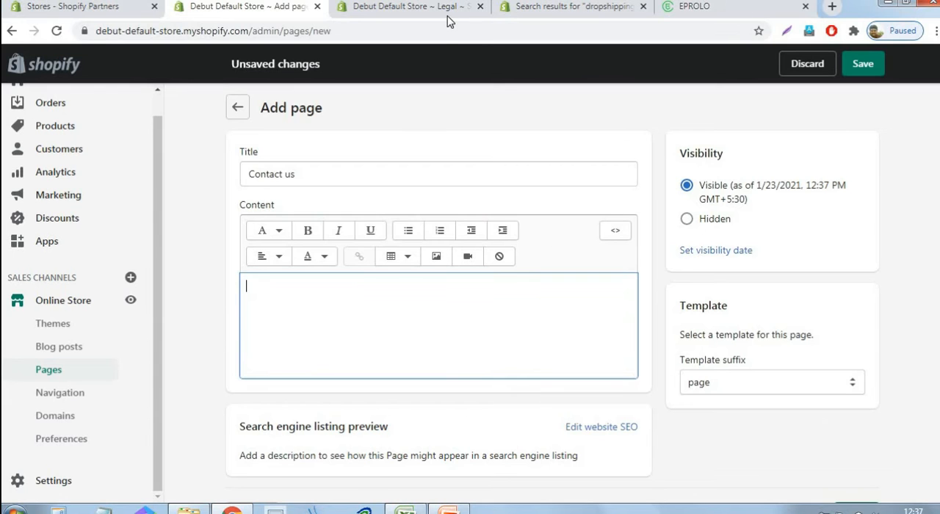
Open the store's installed apps in a separate browser tab and launch Nerdy Form
click(519, 12)
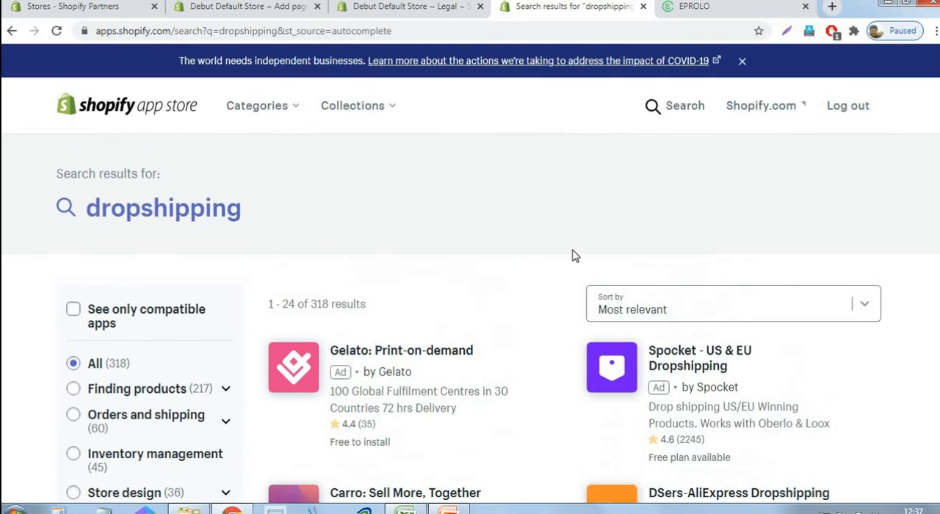
click(218, 12)
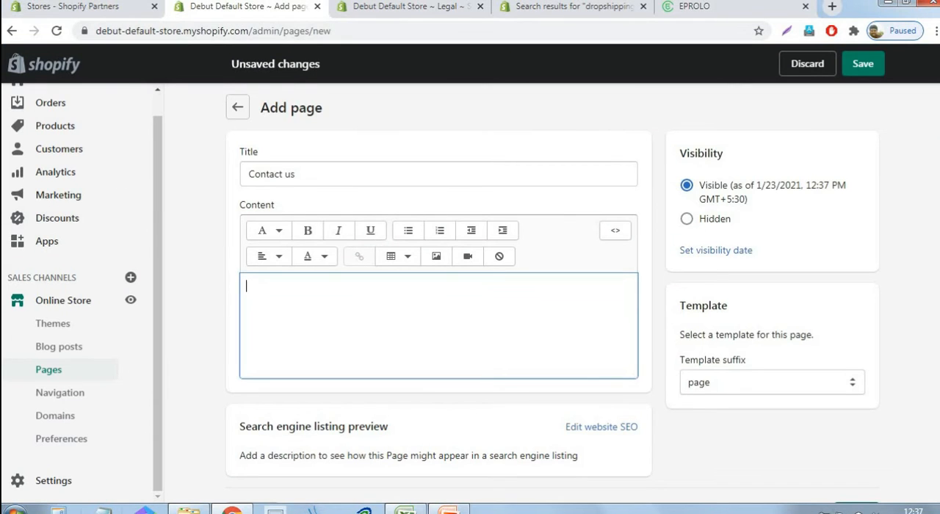
right_click(57, 246)
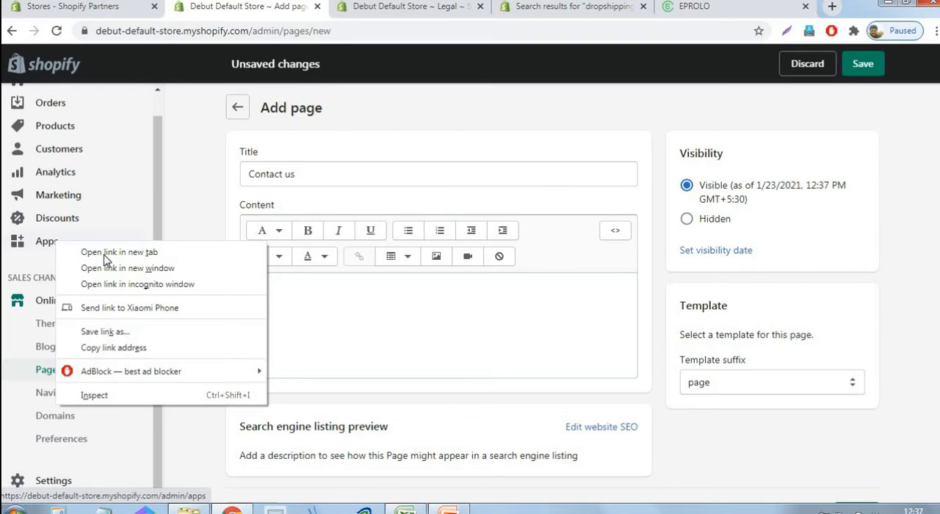
key(Return)
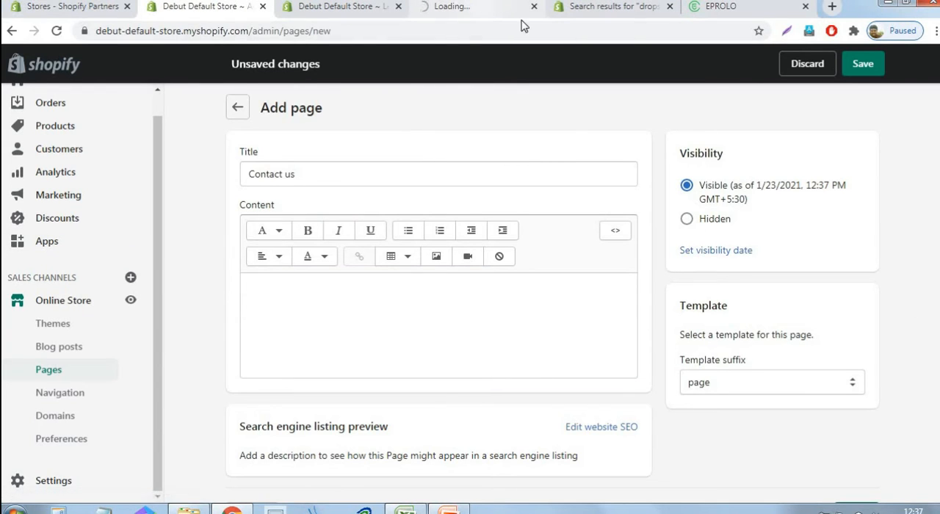
click(461, 10)
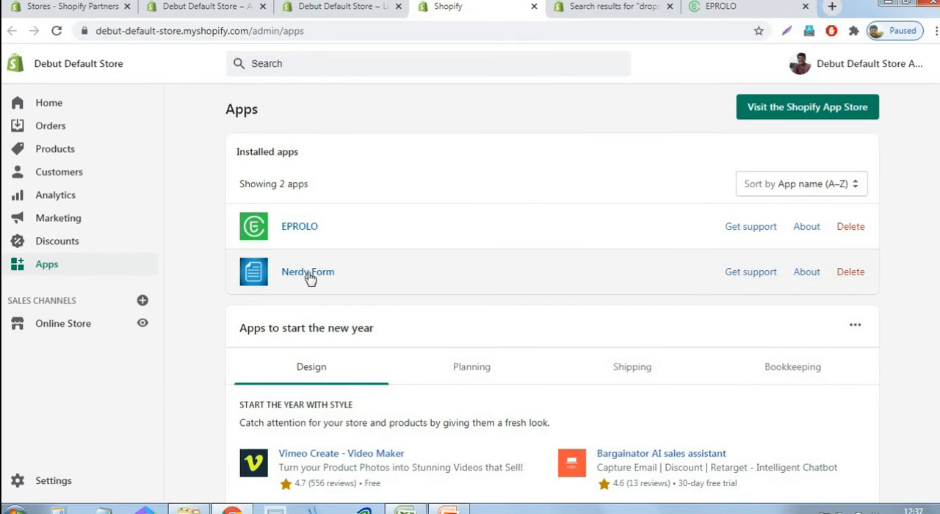
click(309, 274)
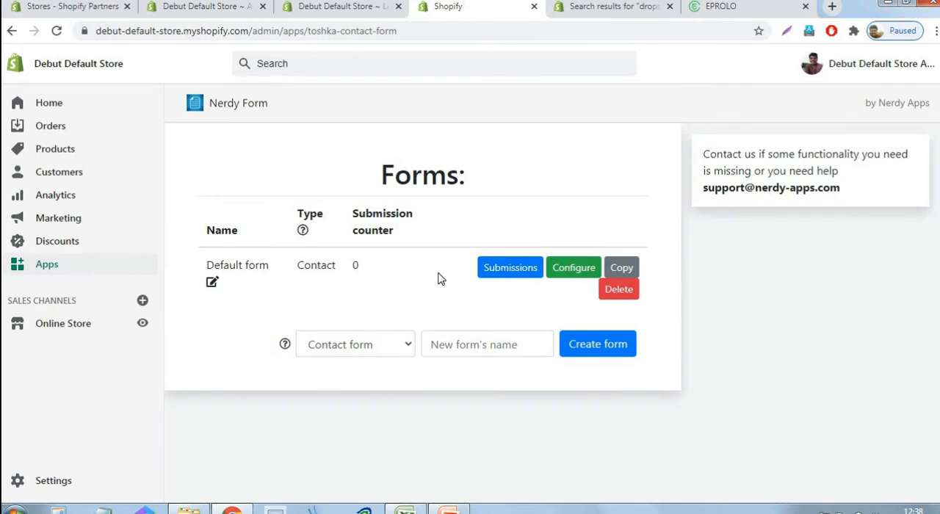
Open the Default form's configuration and copy its short code from the manual installation instructions
click(582, 269)
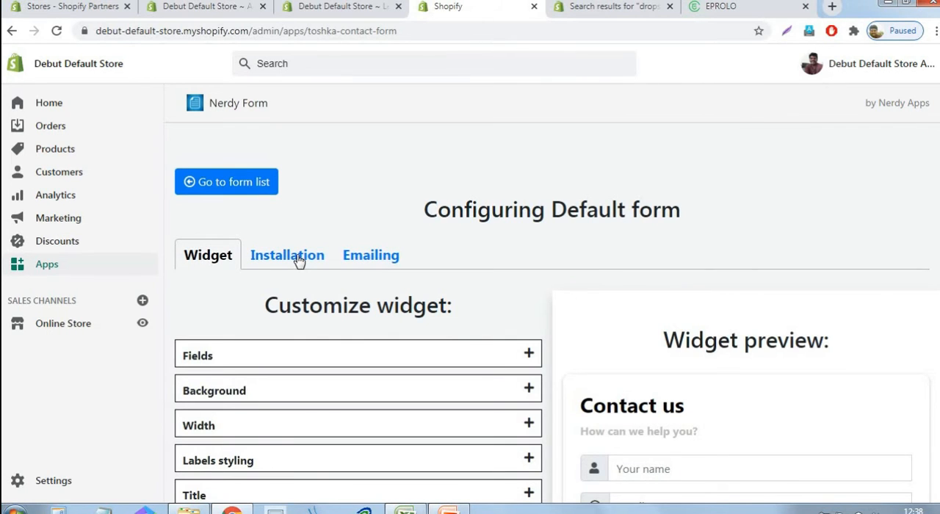
click(299, 262)
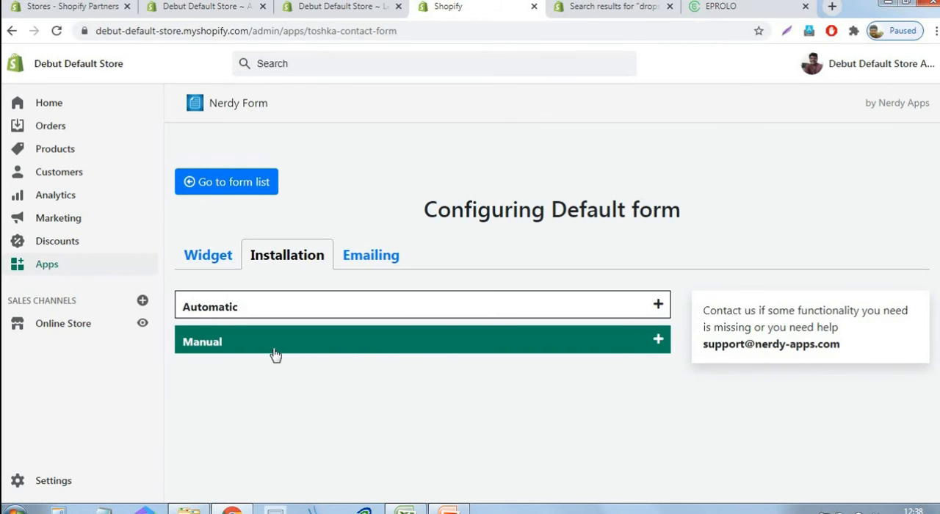
click(419, 352)
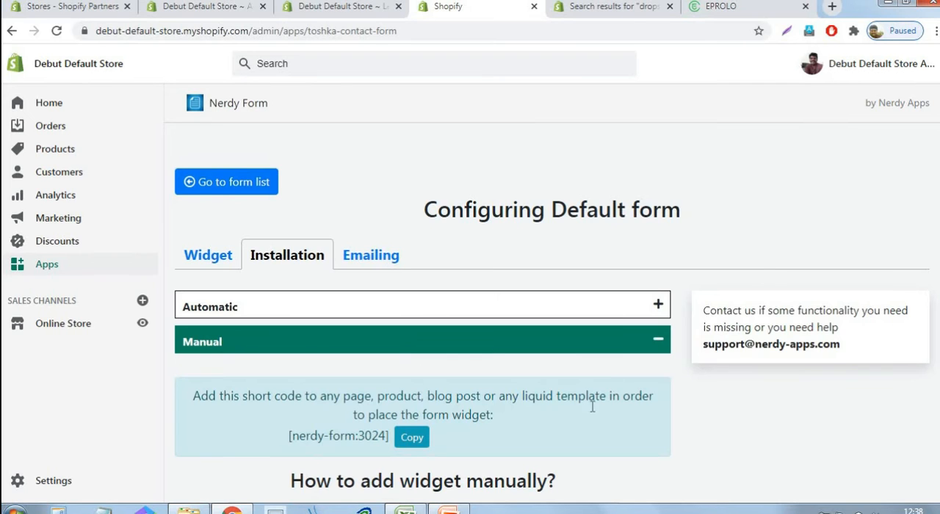
scroll(581, 415, down, 2)
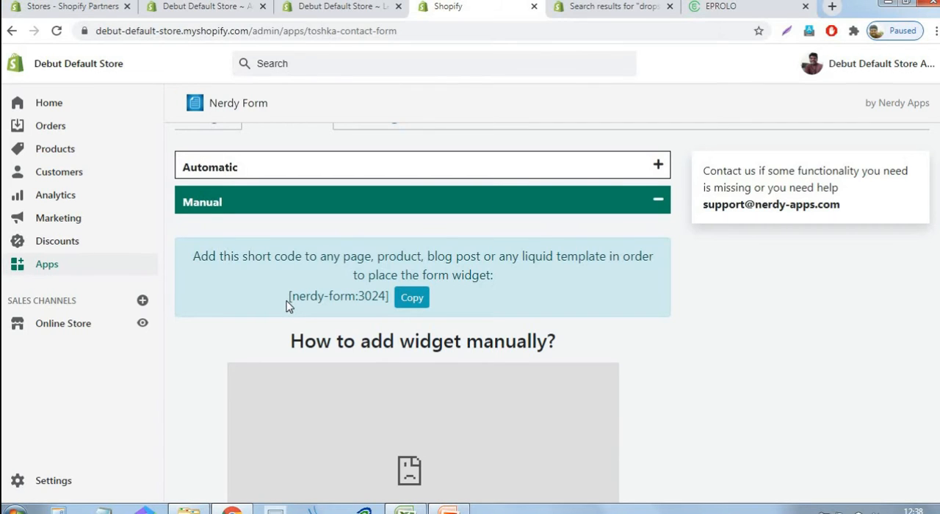
click(412, 303)
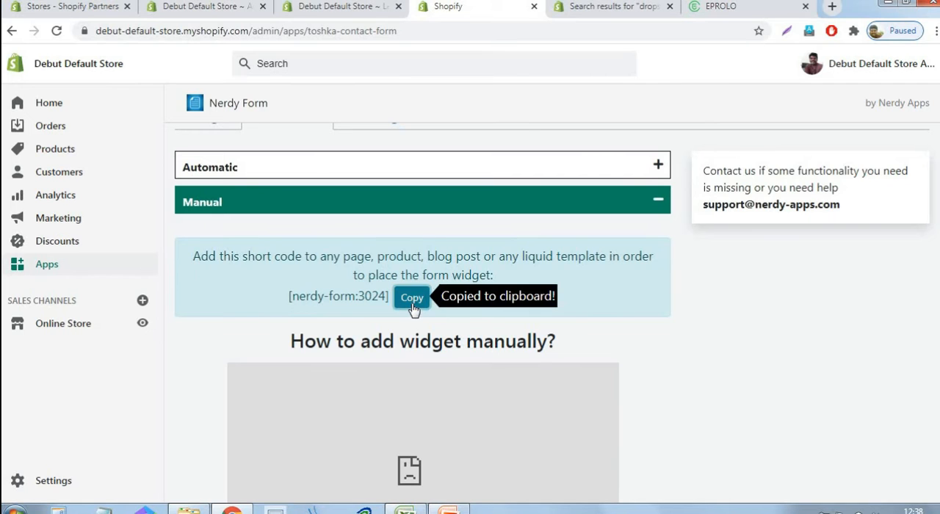
Paste the short code [nerdy-form:3024] into the Contact us page's content as HTML and save the page
click(232, 10)
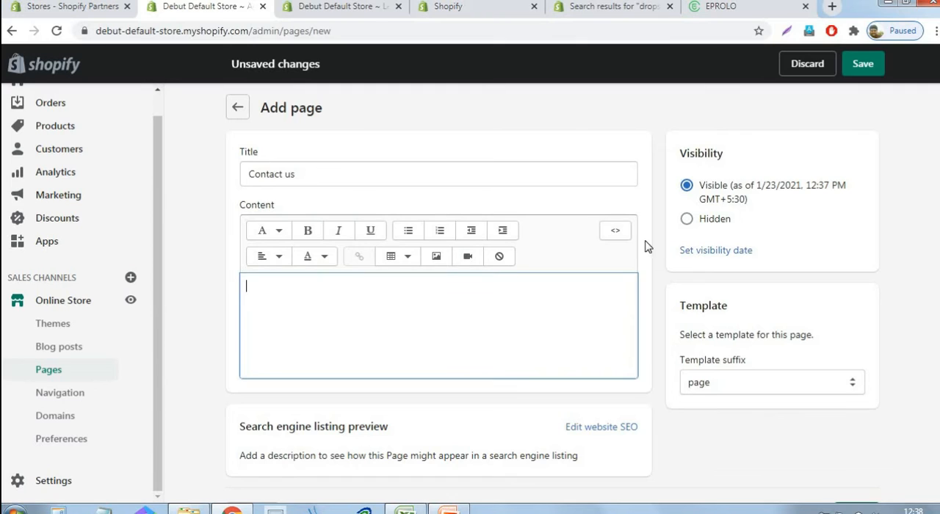
click(615, 230)
click(545, 299)
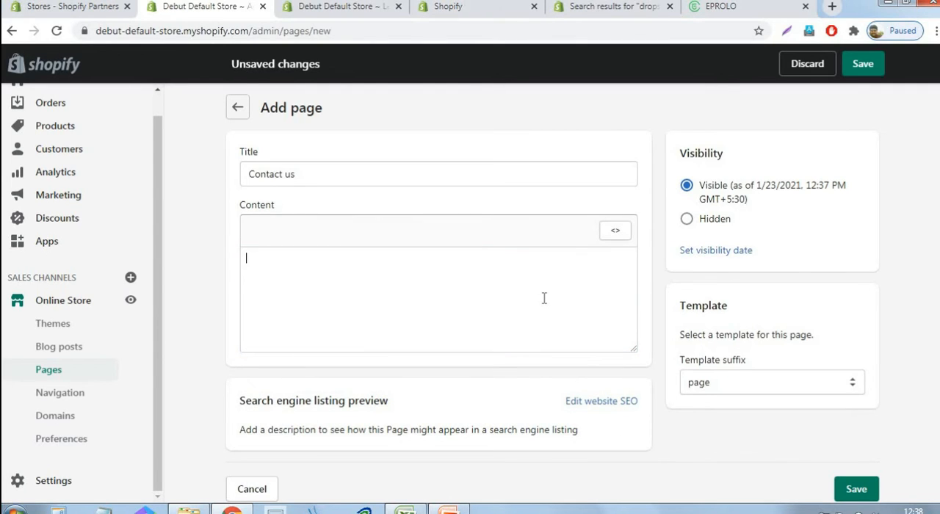
key(ctrl+v)
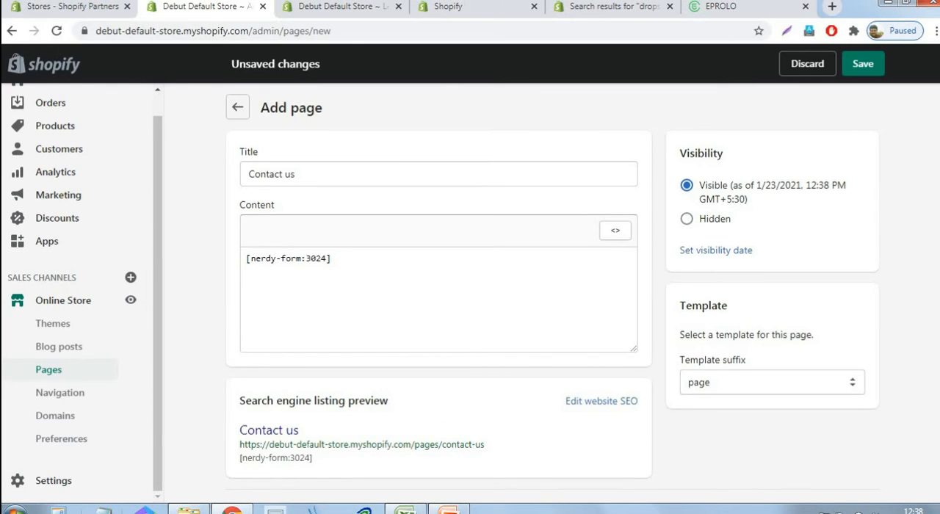
click(864, 64)
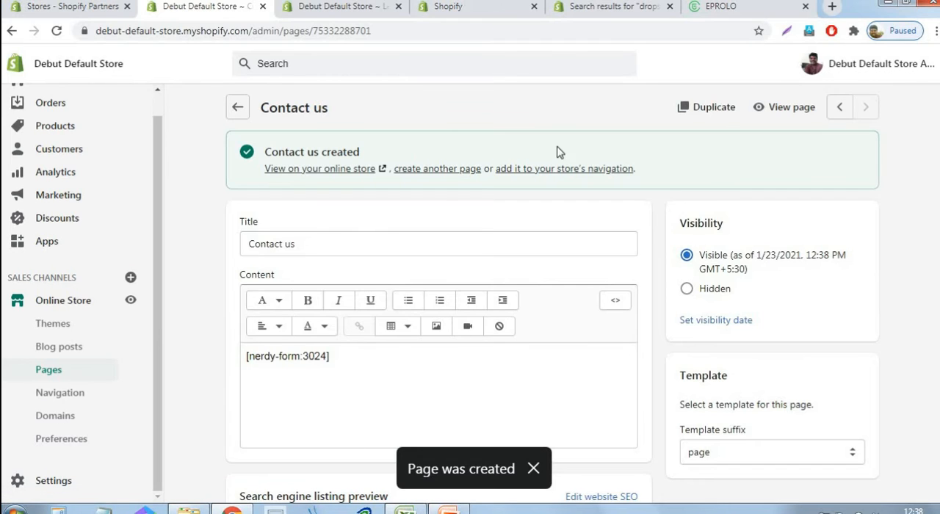
View the Contact us page on the storefront in a new tab without the preview bar and examine the form's heading
right_click(790, 110)
click(798, 118)
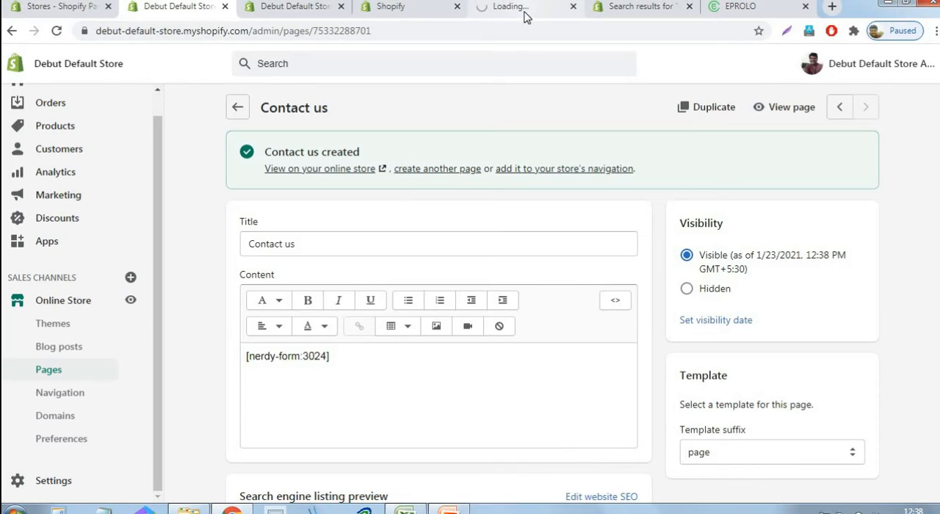
click(525, 9)
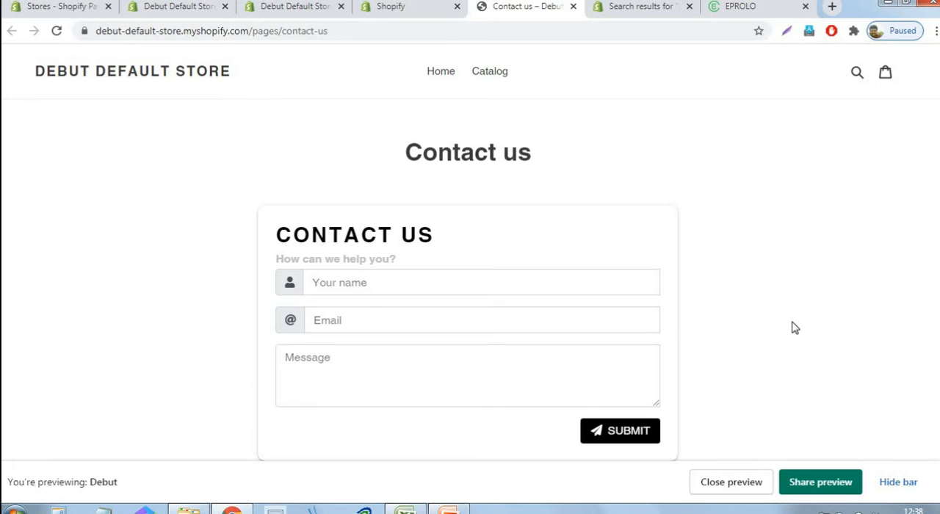
click(898, 482)
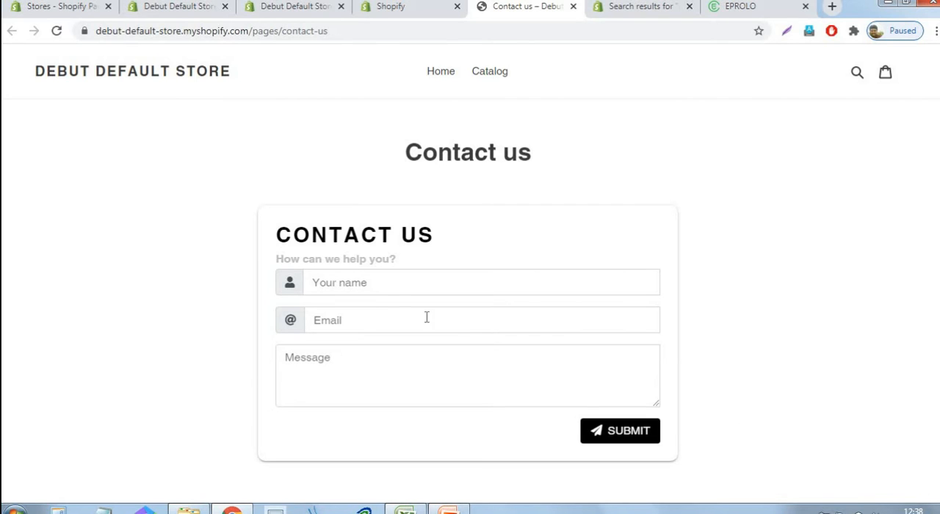
scroll(394, 289, down, 2)
scroll(394, 294, up, 2)
drag(399, 235, 448, 216)
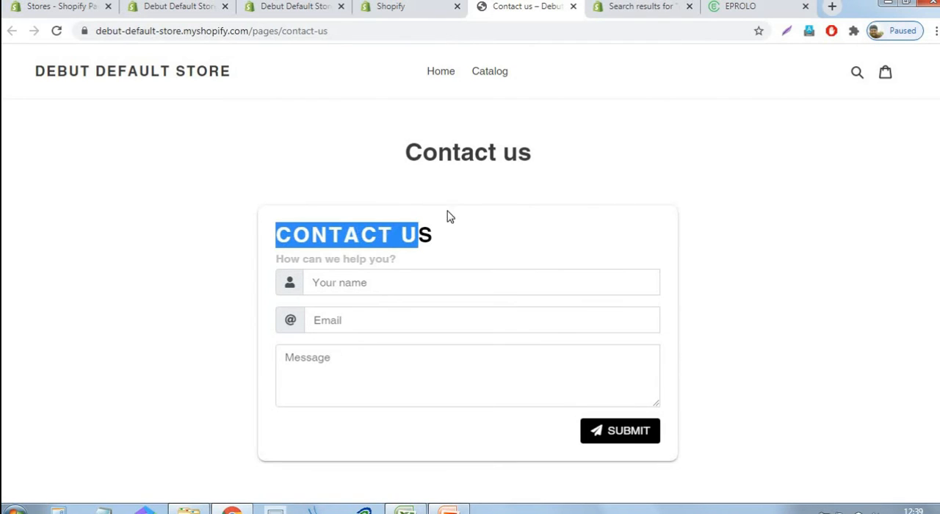
click(333, 245)
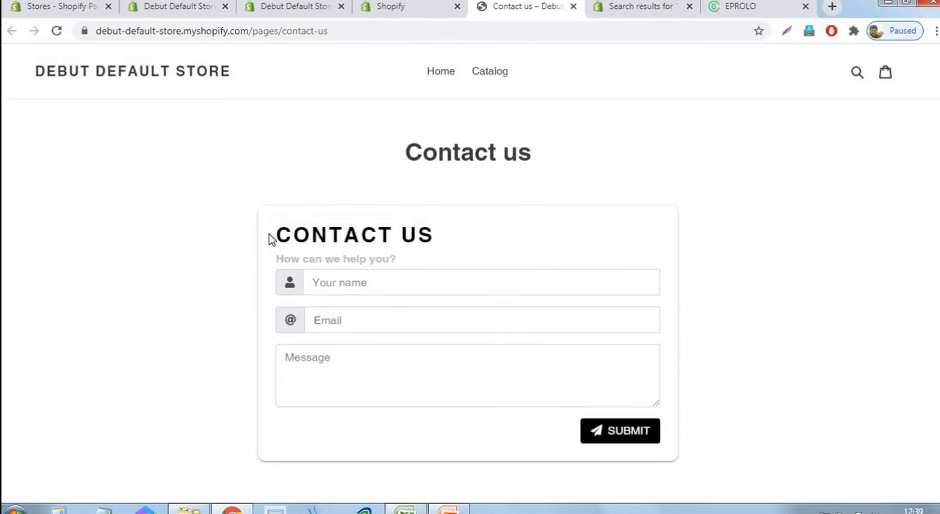
drag(271, 237, 409, 246)
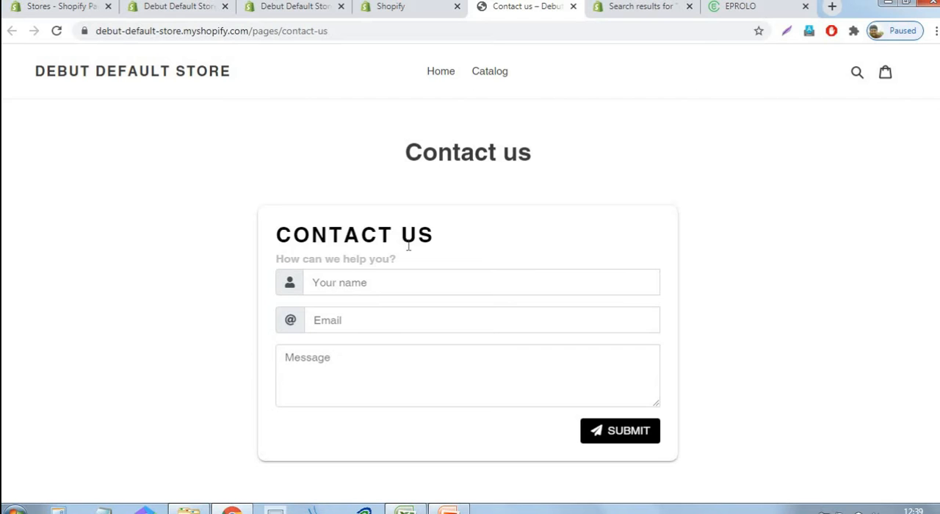
Remove the title text from the Nerdy Form Default form widget and save the changes
click(421, 13)
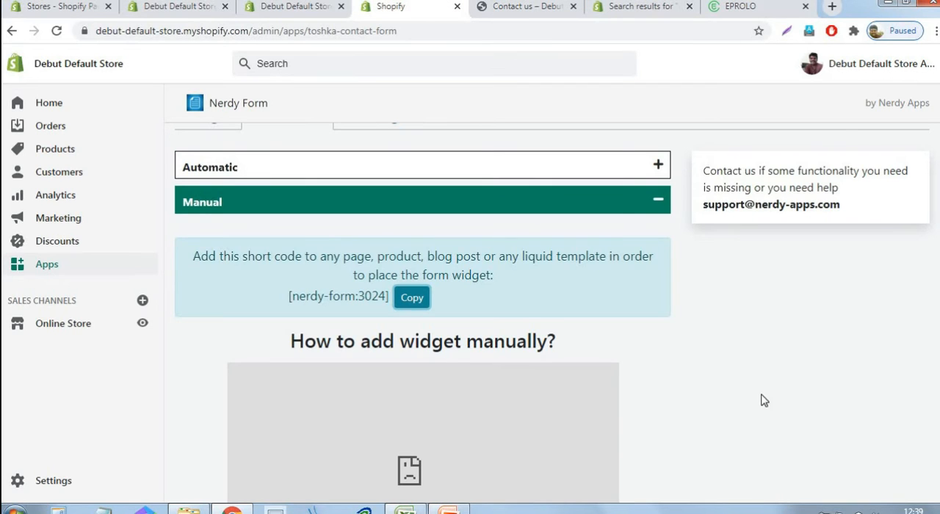
scroll(527, 317, up, 2)
click(212, 264)
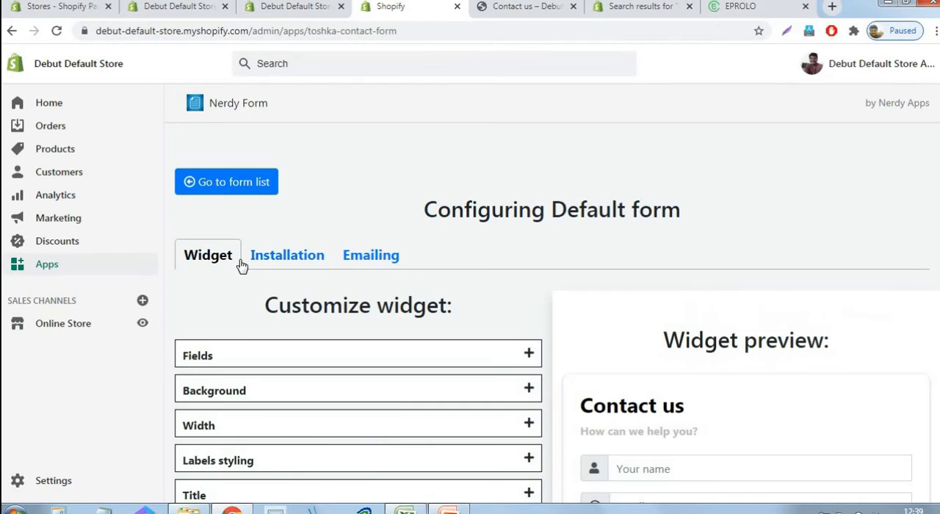
scroll(836, 318, down, 3)
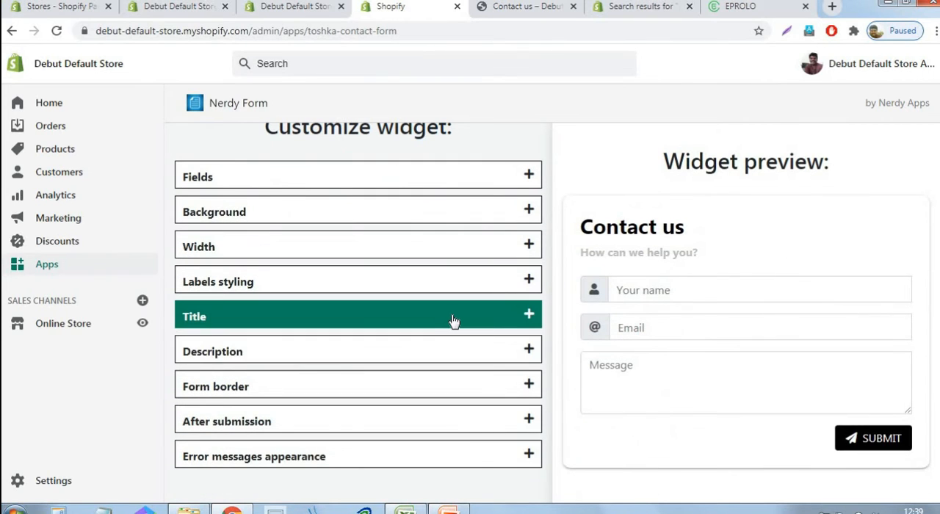
click(454, 321)
triple_click(193, 435)
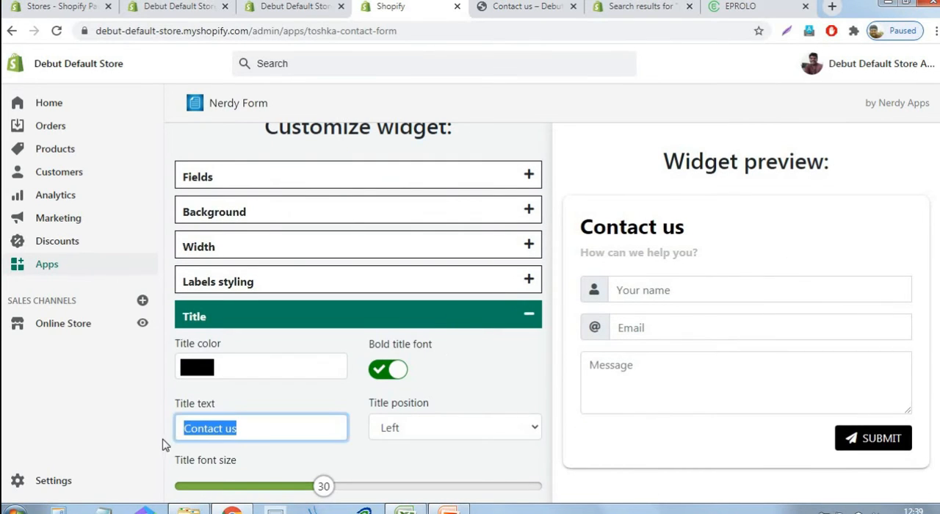
key(BackSpace)
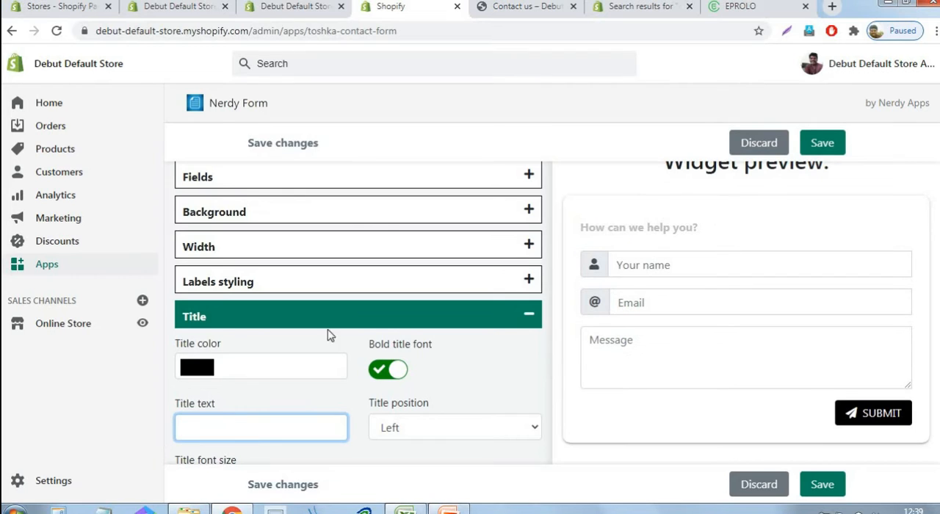
click(837, 145)
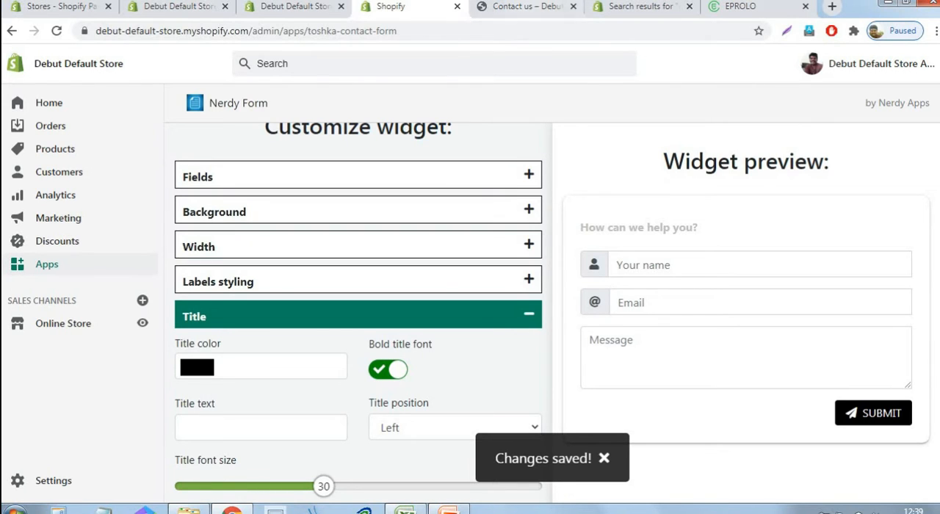
Reload the storefront Contact us page and check the form without its inner title
key(ctrl+Tab)
click(56, 30)
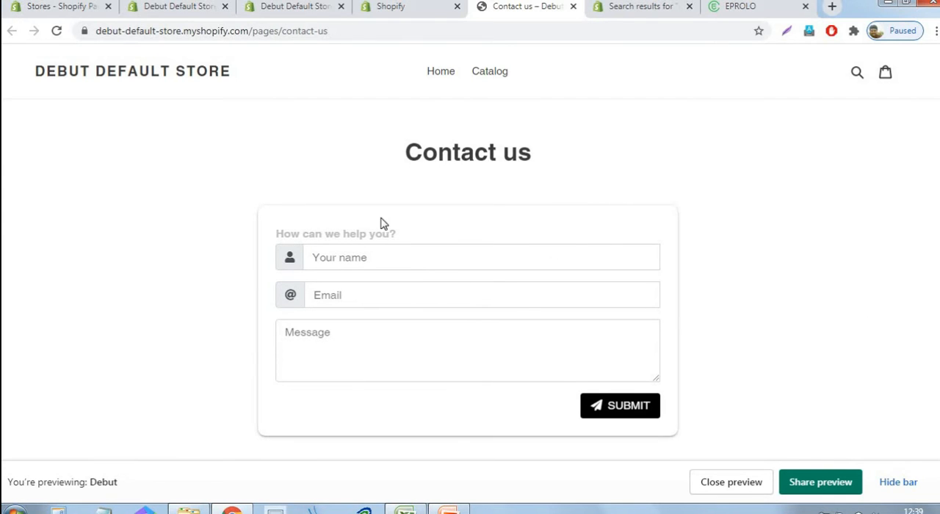
scroll(380, 221, down, 4)
scroll(732, 180, up, 4)
Switch to the PowerPoint checklist and colour the item "Adding all important pages" grey to mark it as done
click(449, 510)
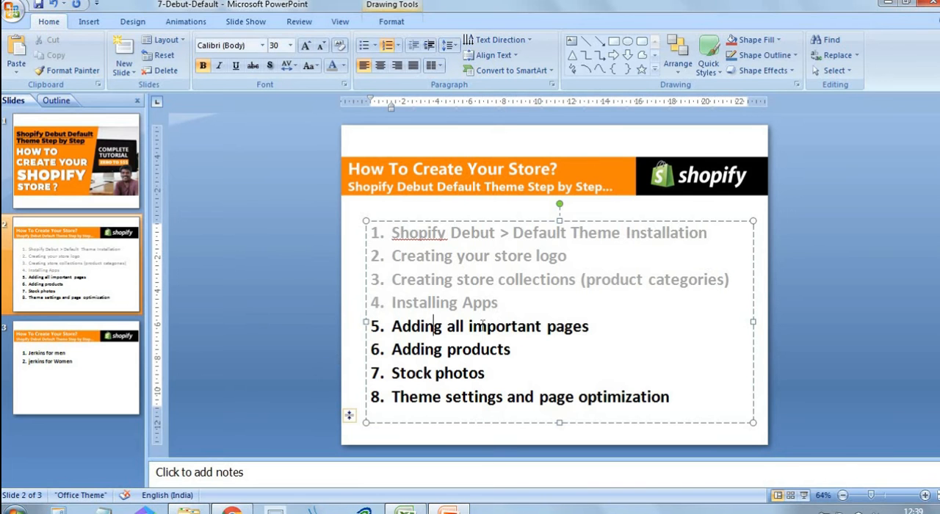
drag(589, 328, 415, 335)
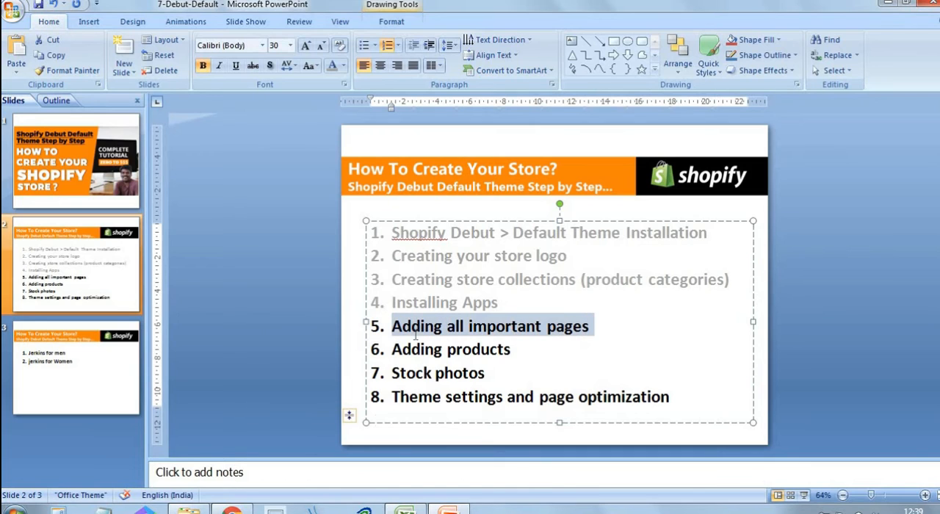
click(332, 66)
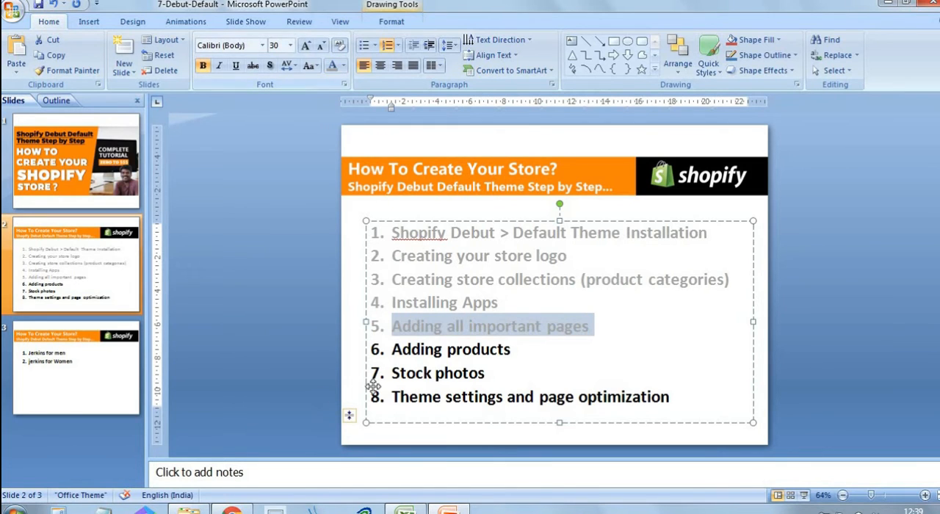
click(507, 349)
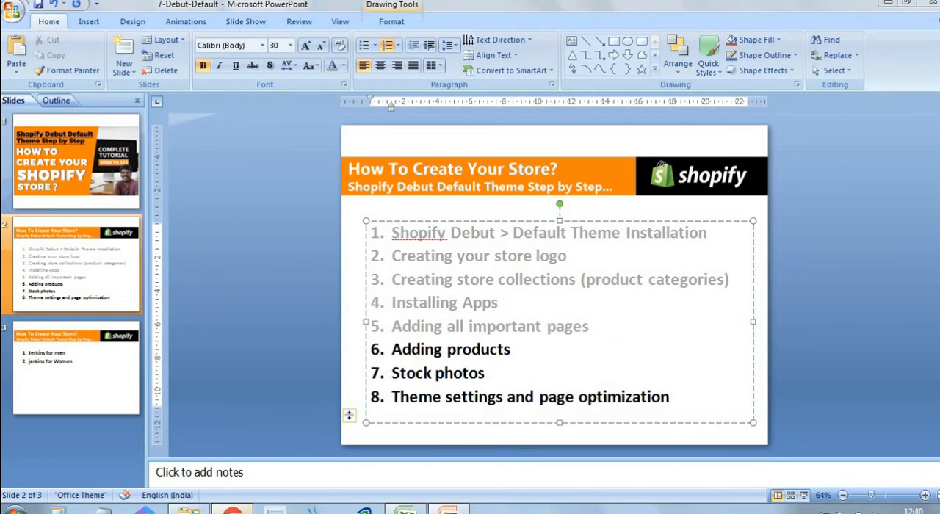
Bring up EPROLO's product finder in the browser and look up the planned product list on the third PowerPoint slide
key(alt+Tab)
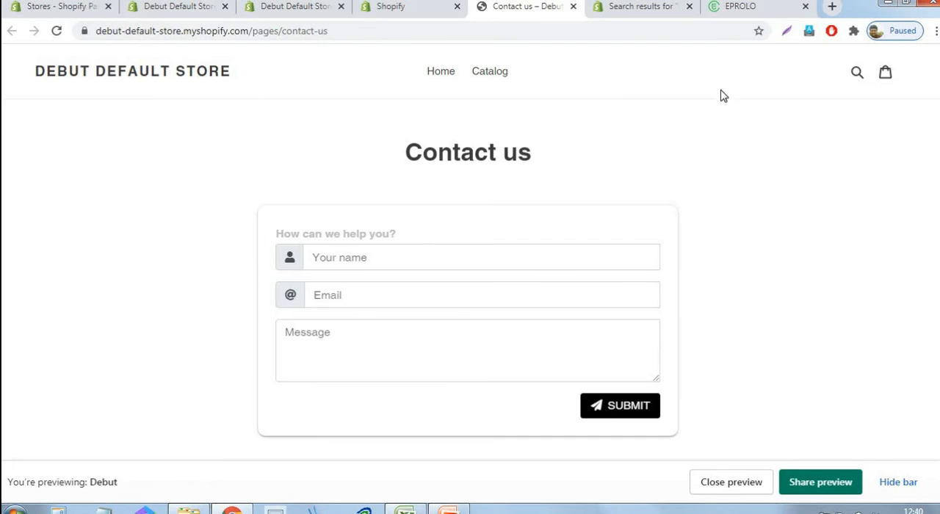
click(753, 9)
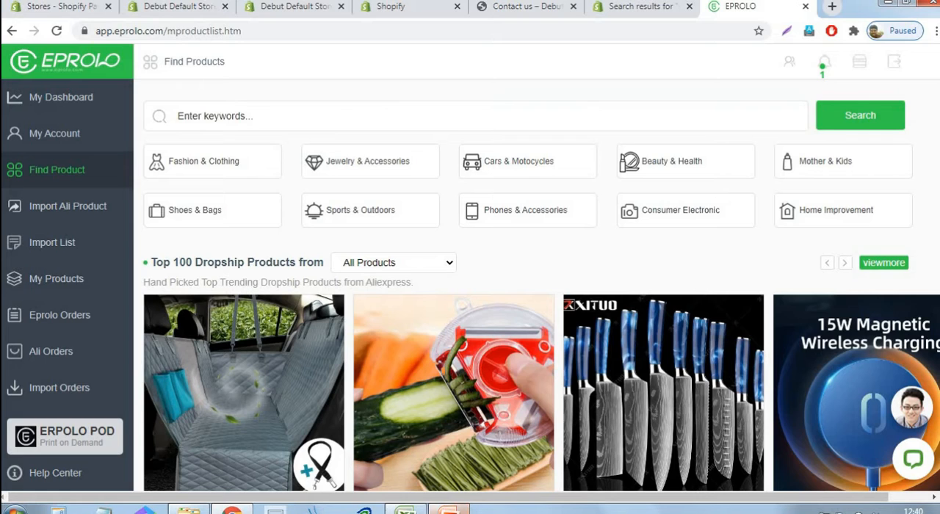
click(449, 510)
click(119, 378)
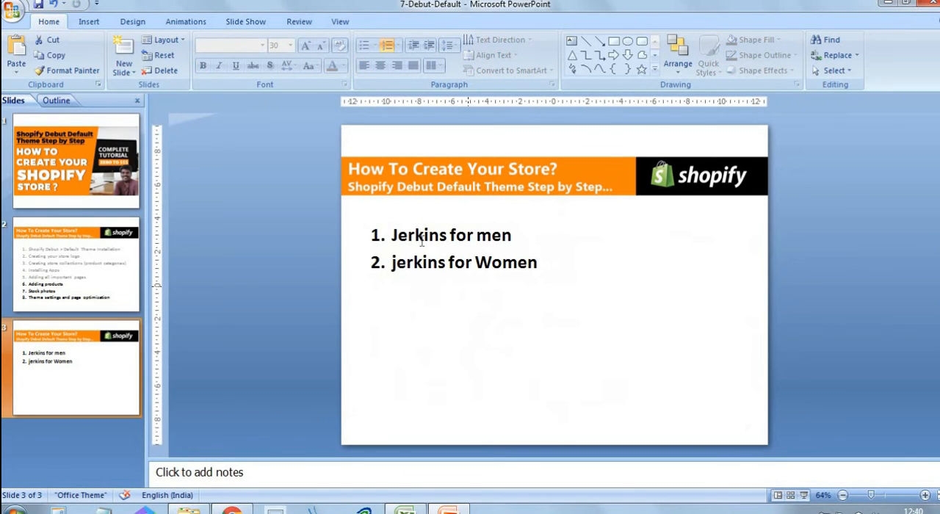
Copy "Jerkins for men" from the product list slide and search EPROLO's product finder in the browser for it
click(394, 235)
drag(393, 235, 514, 237)
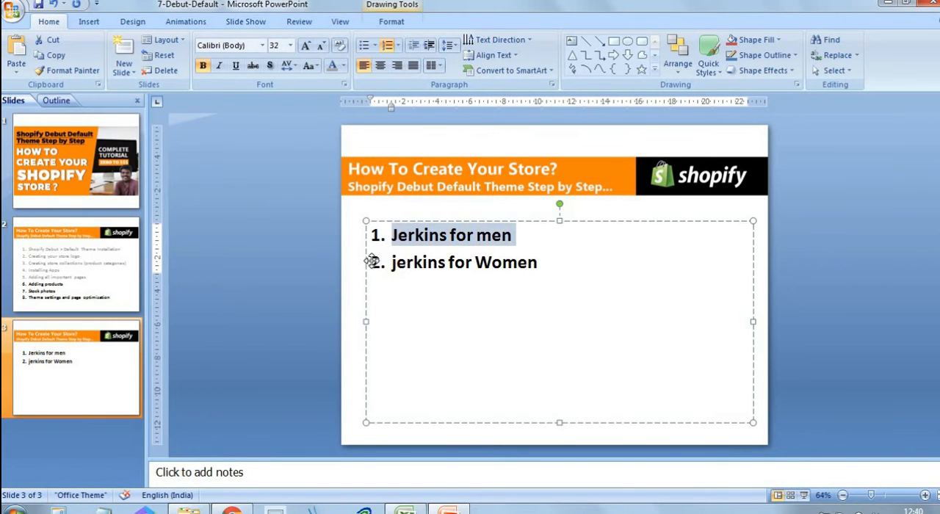
drag(393, 266, 521, 301)
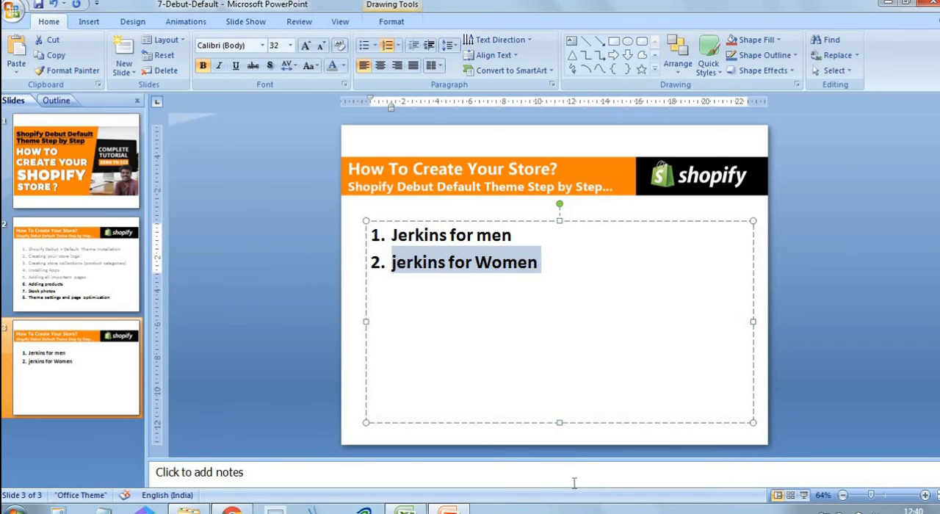
drag(392, 235, 507, 235)
key(ctrl+c)
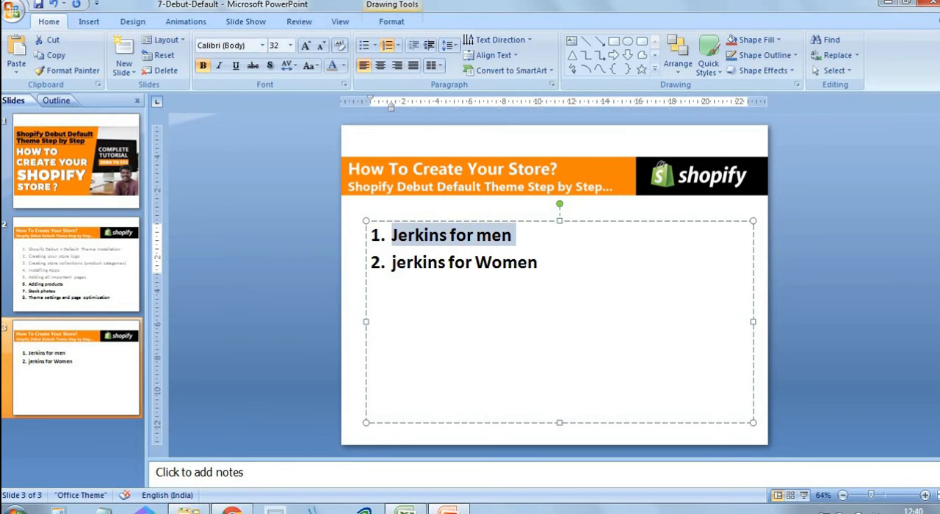
key(alt+Tab)
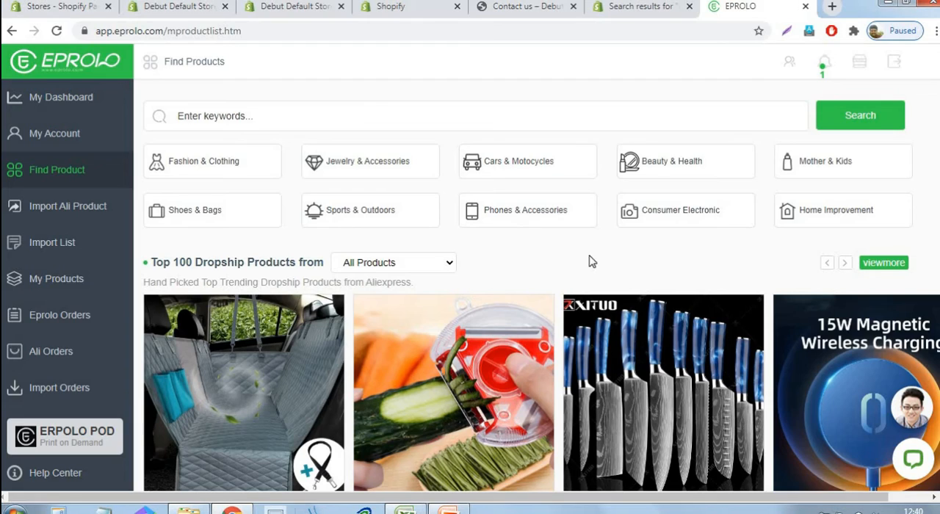
click(362, 116)
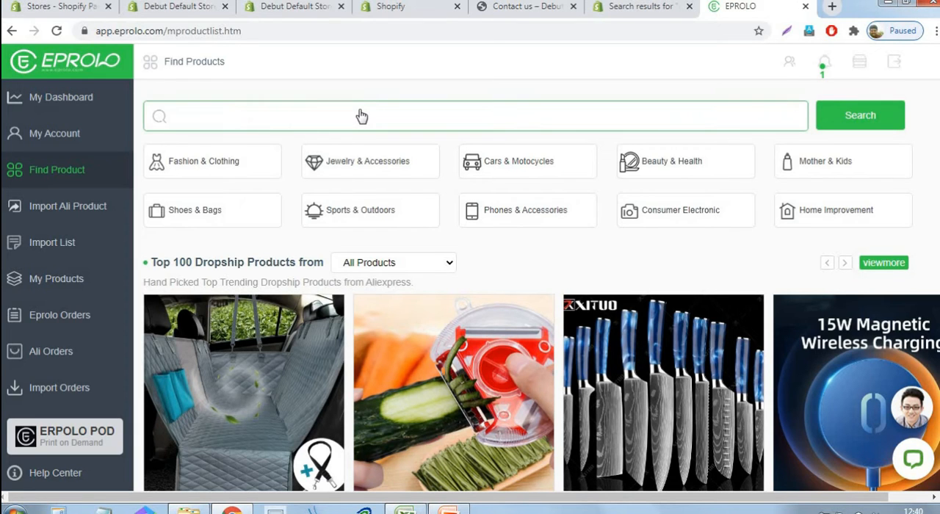
key(ctrl+v)
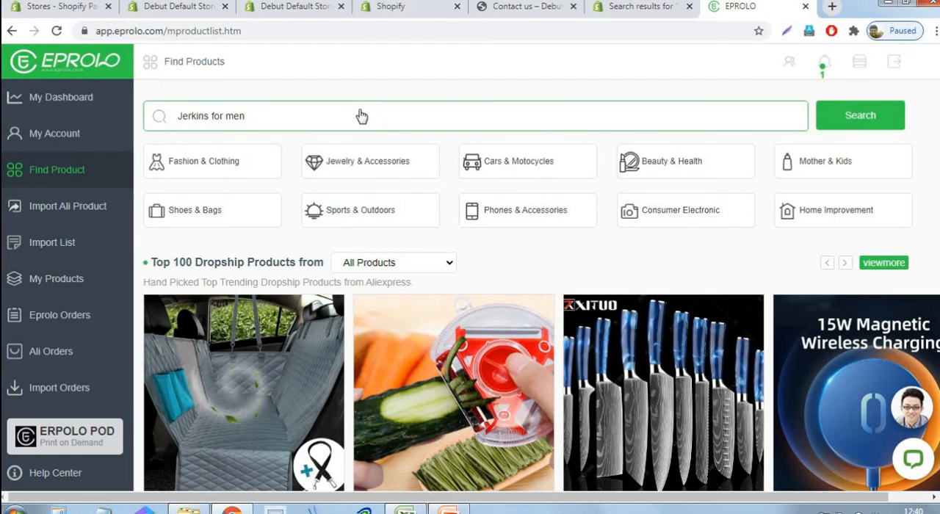
click(882, 121)
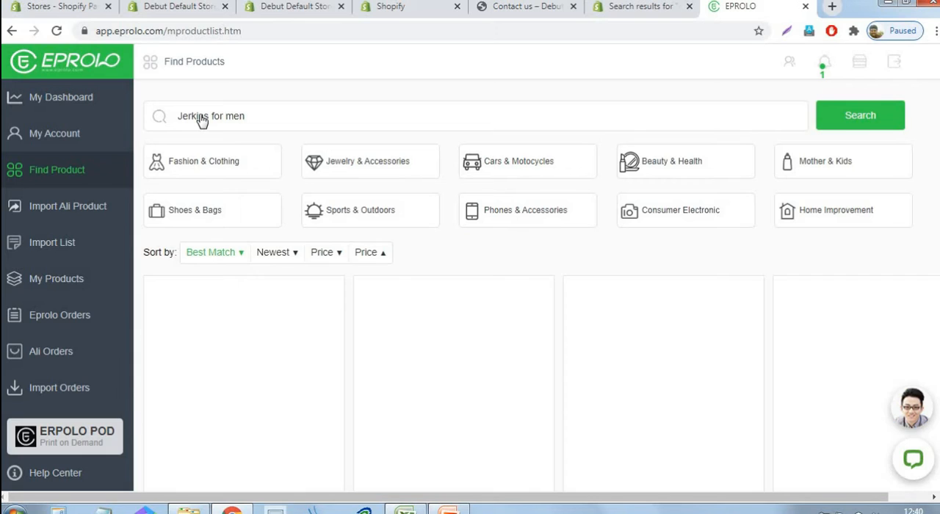
Replace "Jerkins" in the product search with "jacket" and search for "jacket for men"
click(206, 121)
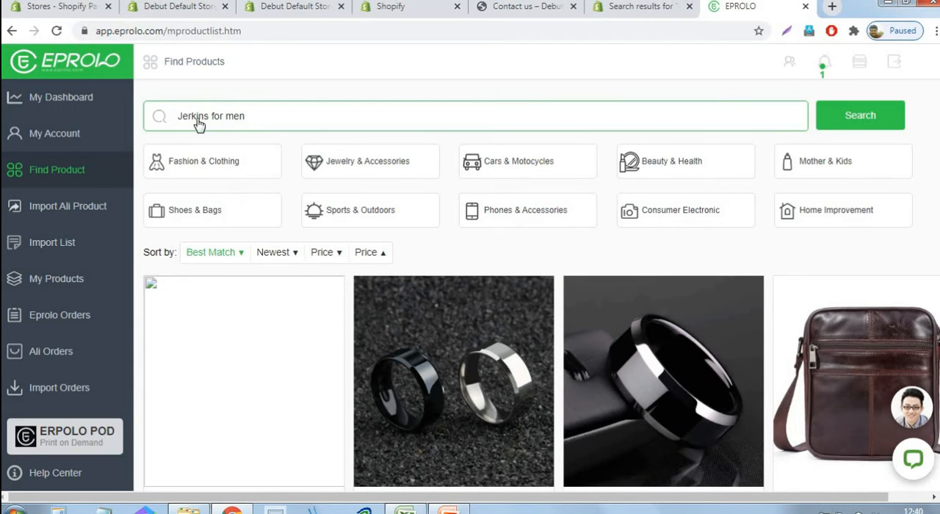
double_click(170, 126)
key(BackSpace)
text(jacket)
click(861, 122)
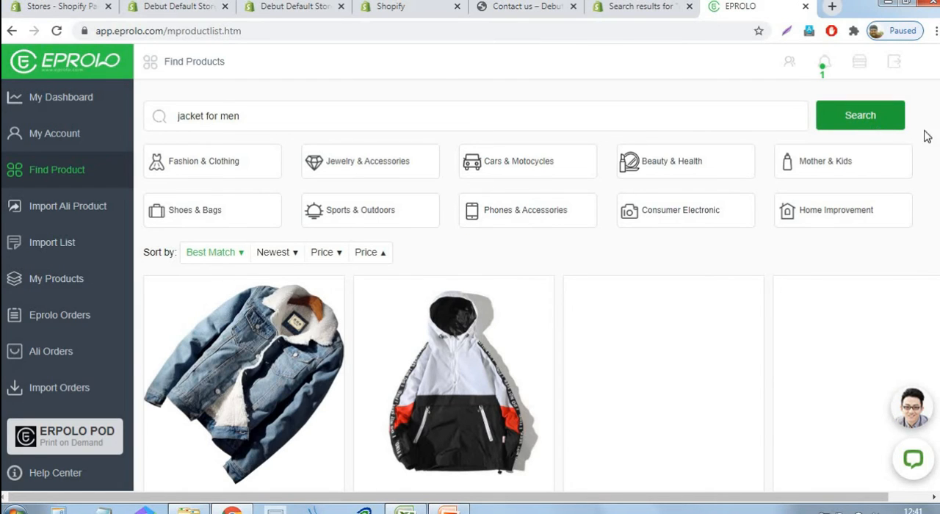
Add the warm denim, hooded block pullover, hooded hip hop bomber and New 2017 casual loose men's jackets to the import list
scroll(432, 147, down, 3)
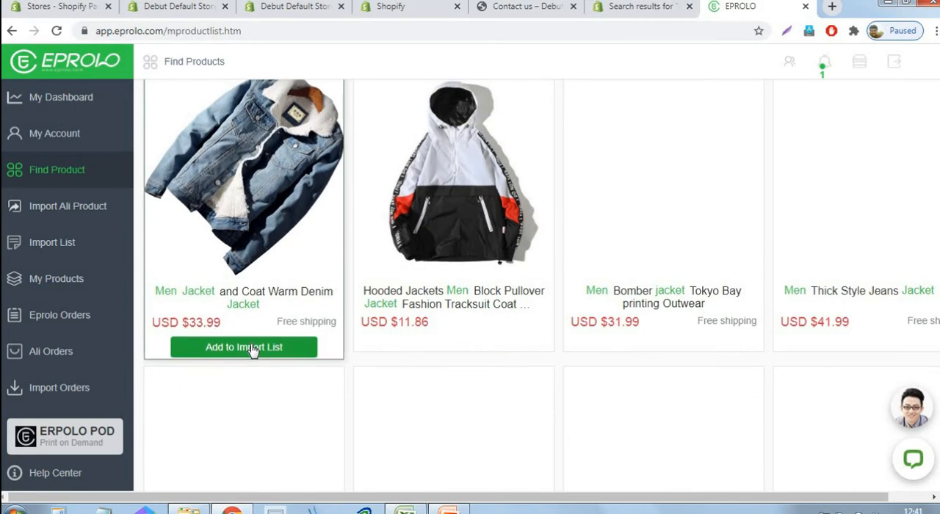
click(472, 346)
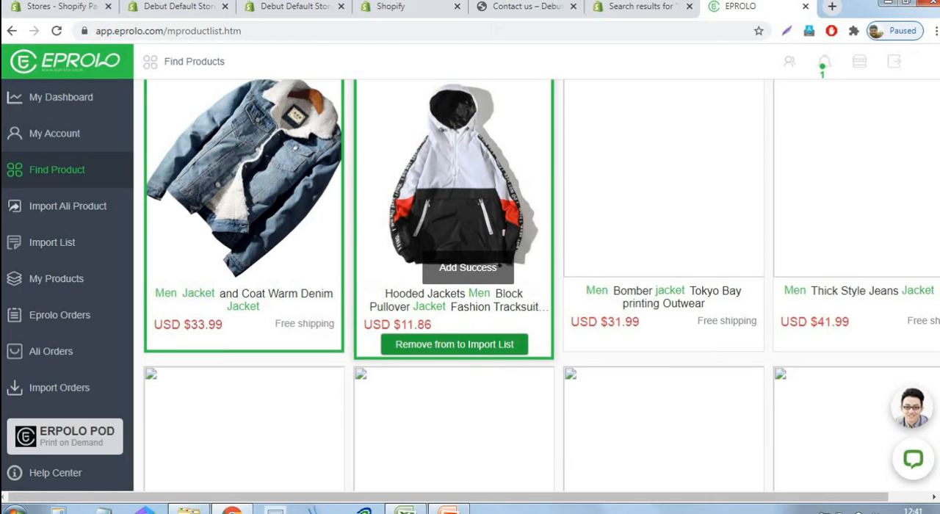
scroll(641, 178, down, 5)
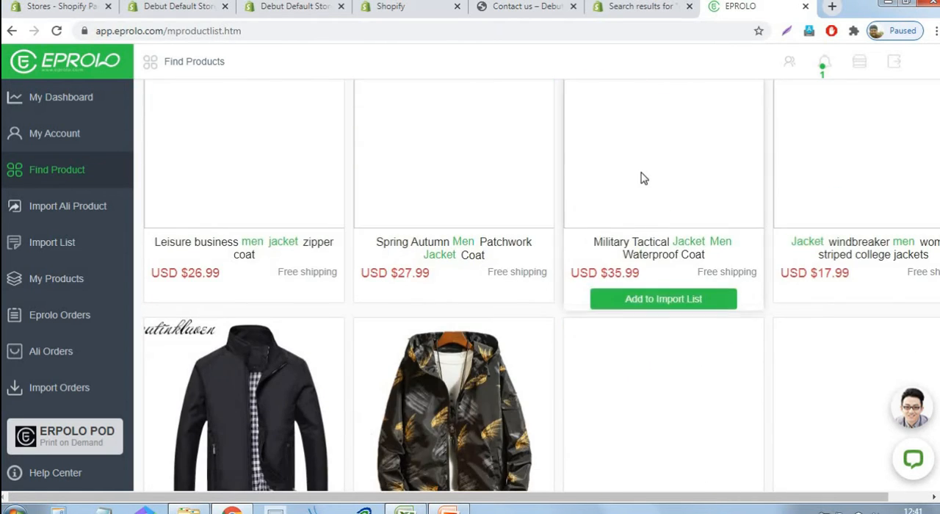
scroll(641, 179, down, 3)
click(464, 391)
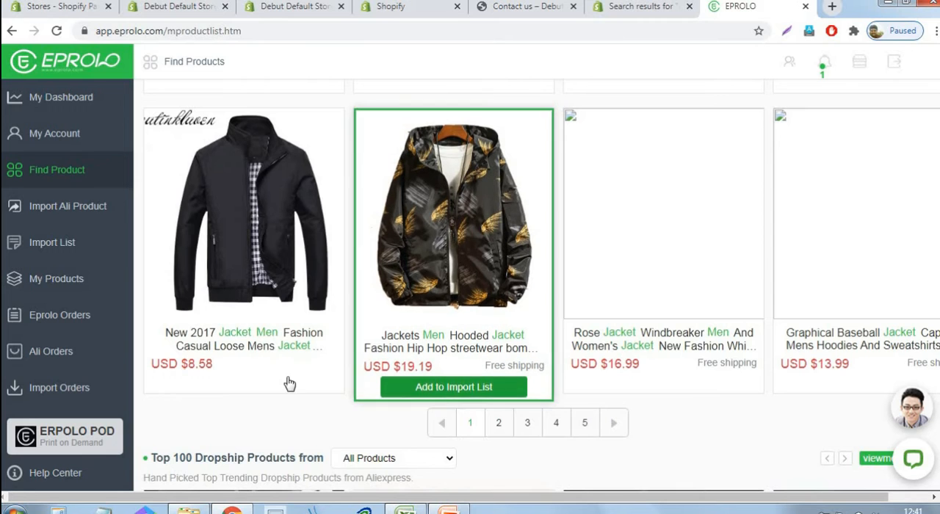
click(230, 394)
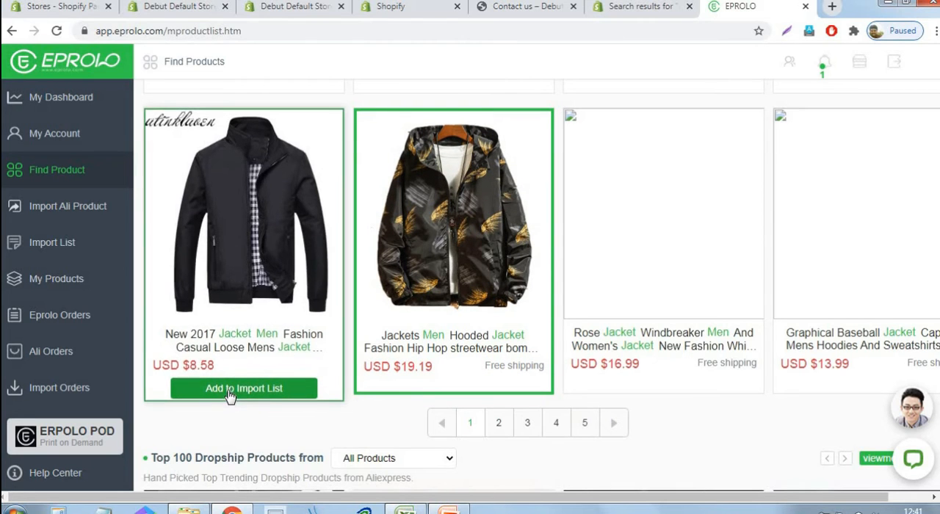
Look over the remaining jacket results, open the import list and review the jackets collected in it
scroll(580, 321, down, 5)
scroll(581, 321, up, 3)
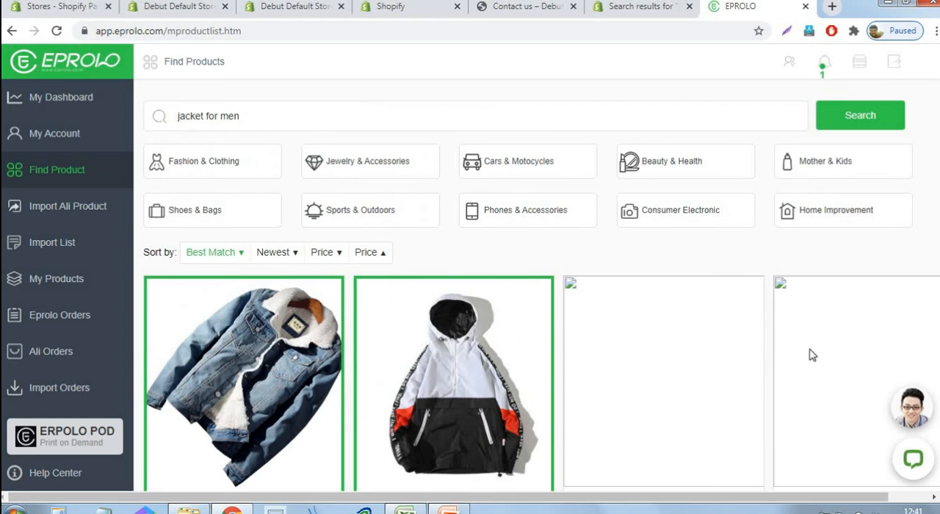
scroll(532, 321, down, 3)
scroll(535, 321, down, 5)
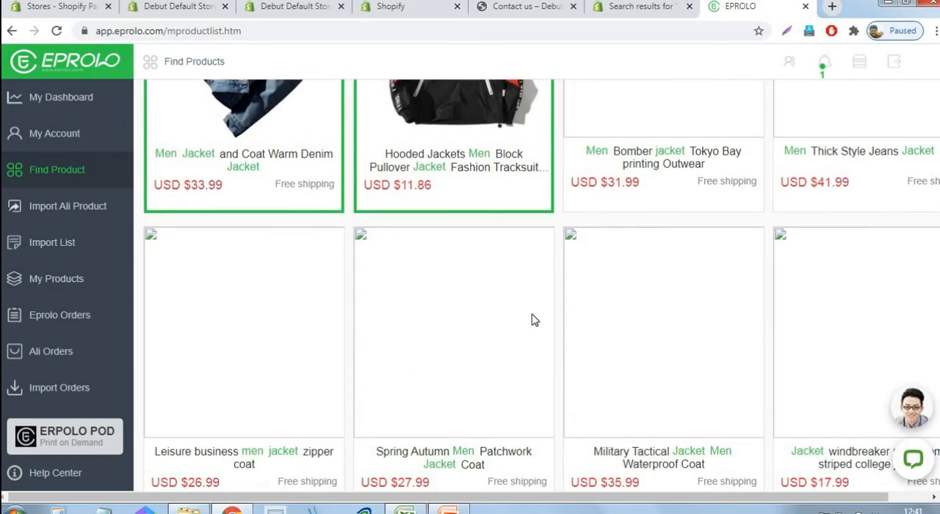
scroll(532, 321, up, 6)
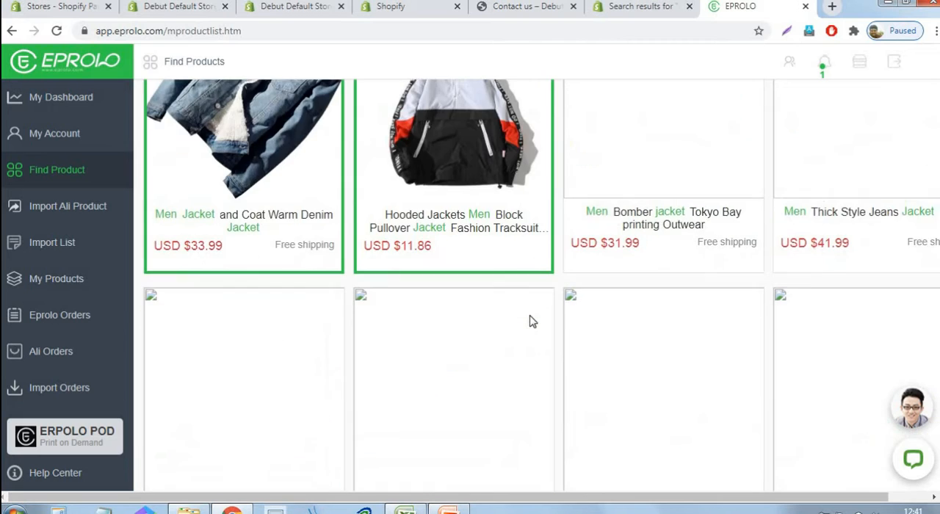
scroll(307, 236, down, 5)
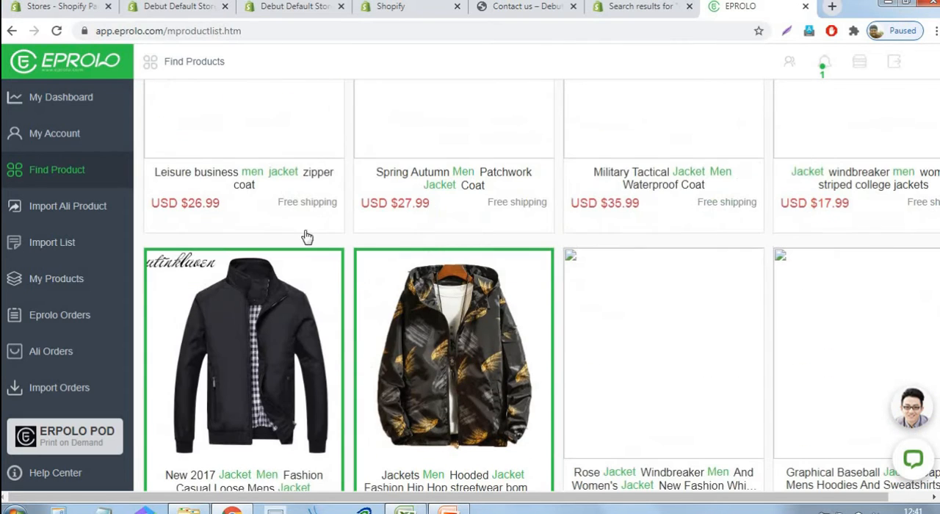
click(62, 251)
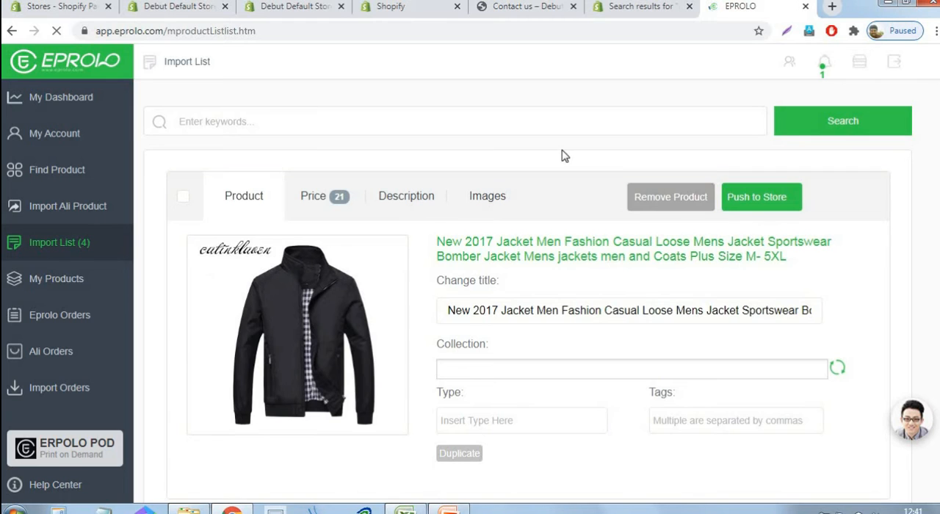
scroll(575, 294, down, 5)
scroll(576, 301, down, 8)
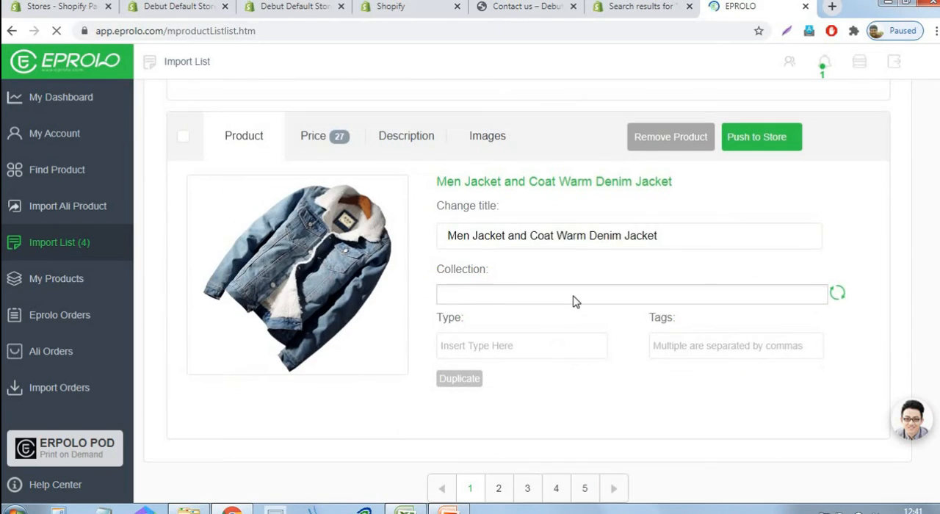
scroll(576, 318, up, 5)
scroll(577, 316, up, 12)
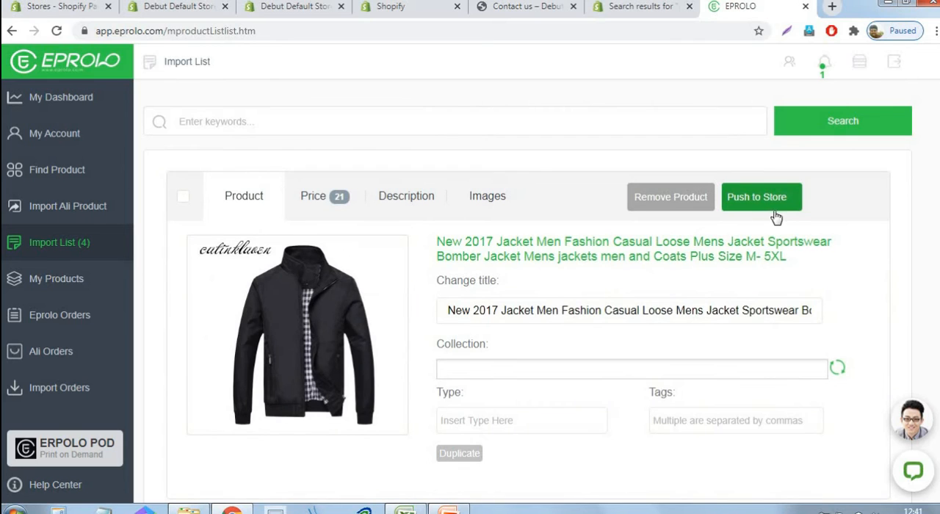
Select the New 2017 casual loose men's jacket in the import list and start editing its tags
click(183, 205)
scroll(539, 354, down, 1)
click(663, 351)
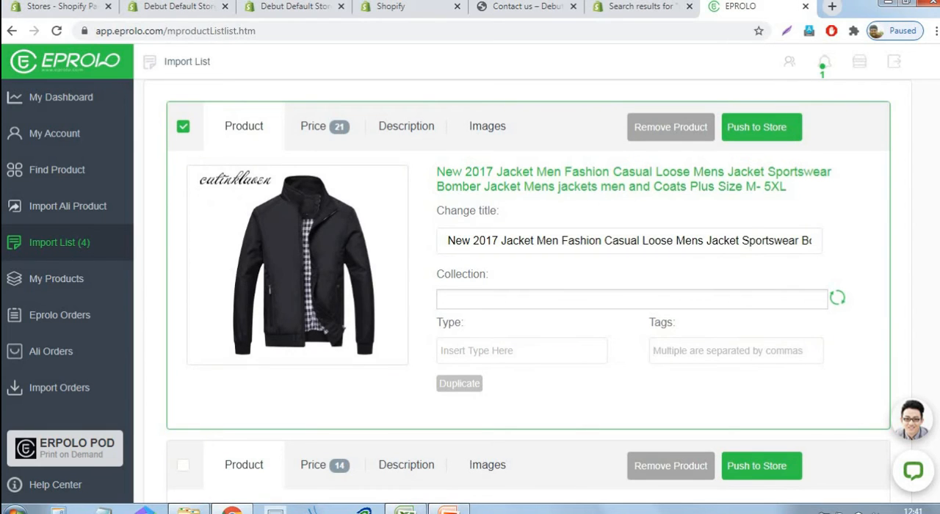
Switch to the Shopify admin, open the "Jerkins for men" collection and copy its product tag condition "menjerkins"
click(183, 7)
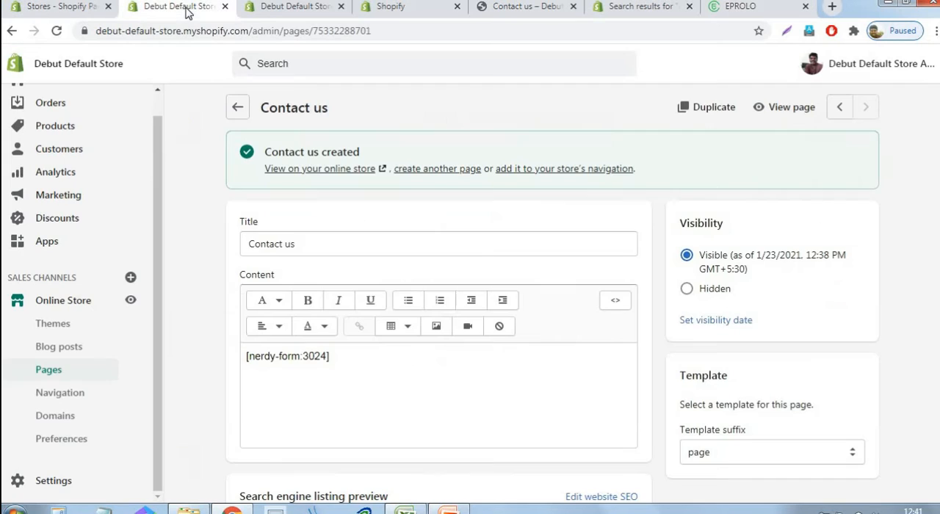
click(55, 128)
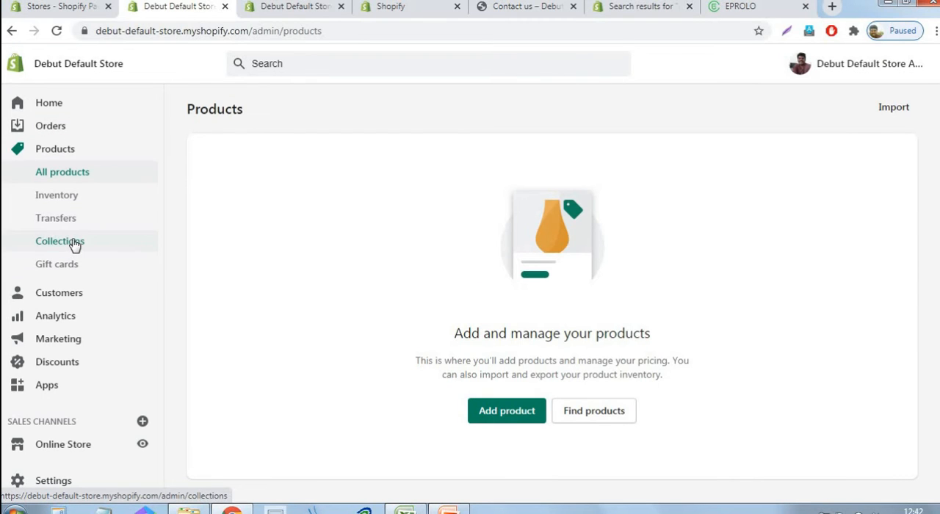
click(73, 245)
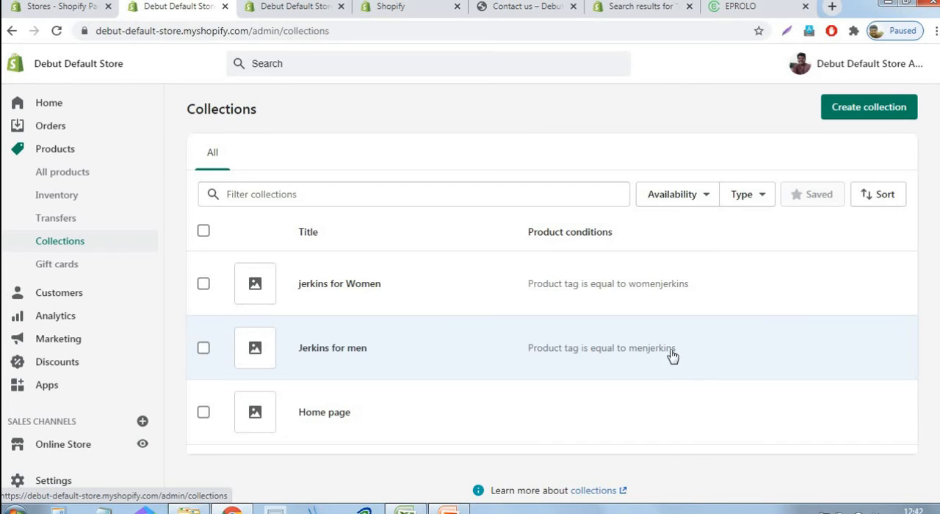
drag(673, 356, 636, 358)
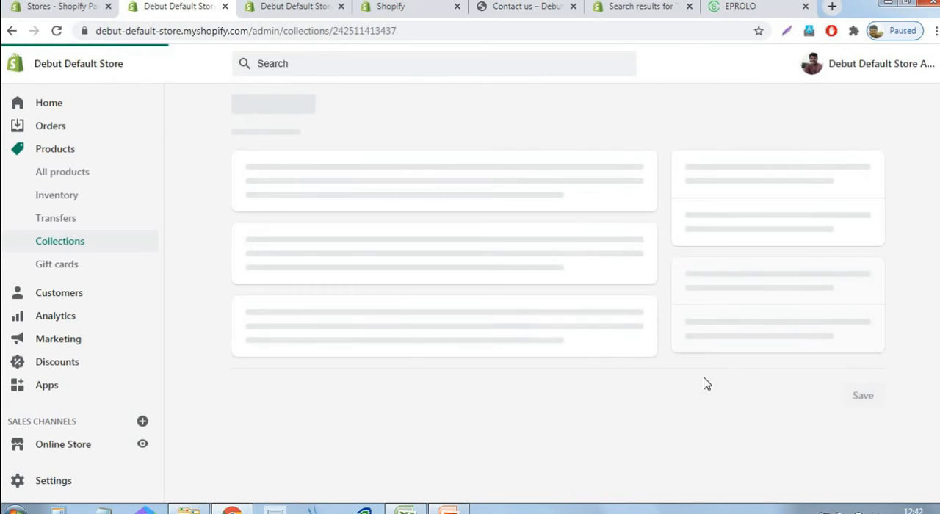
scroll(717, 280, down, 1)
scroll(713, 280, down, 4)
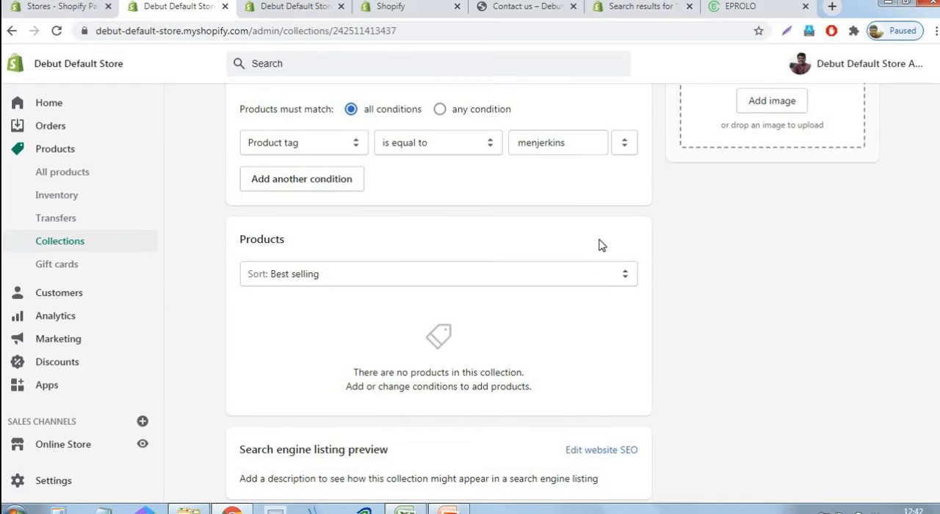
drag(570, 145, 515, 149)
key(ctrl+c)
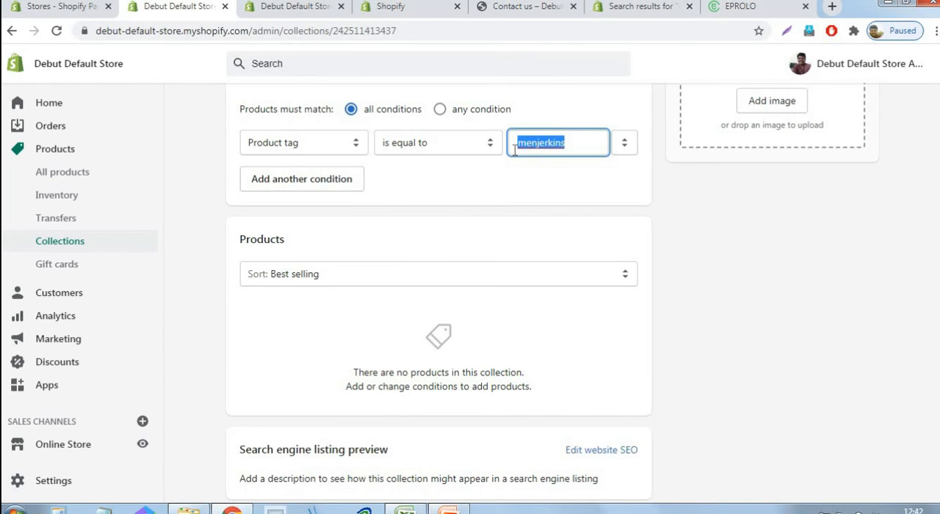
Back in EPROLO, tag the New 2017 jacket and the hooded hip hop bomber jacket "menjerkins" and push both to the store
click(744, 11)
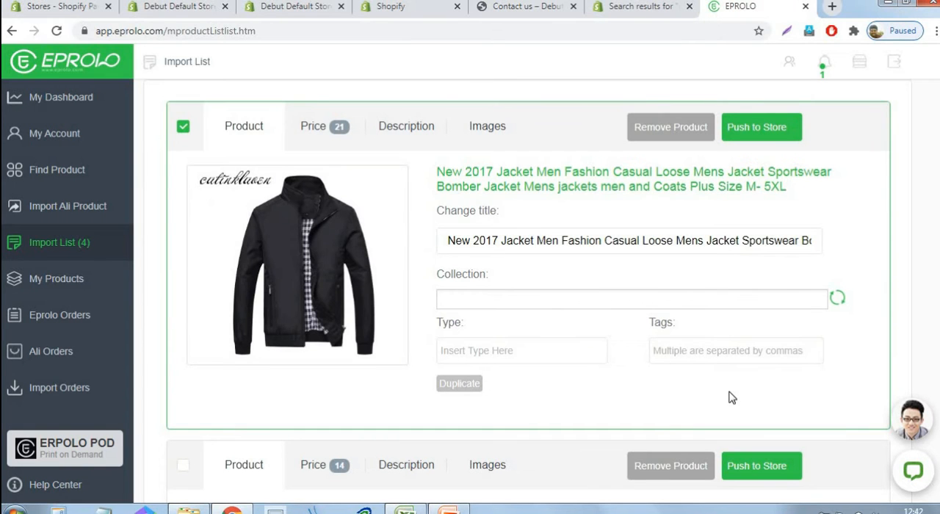
key(ctrl+v)
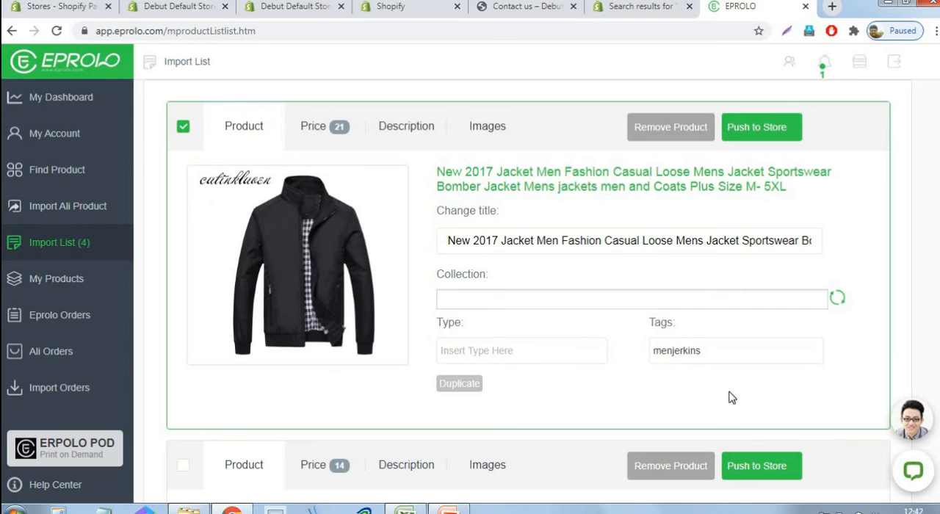
click(762, 127)
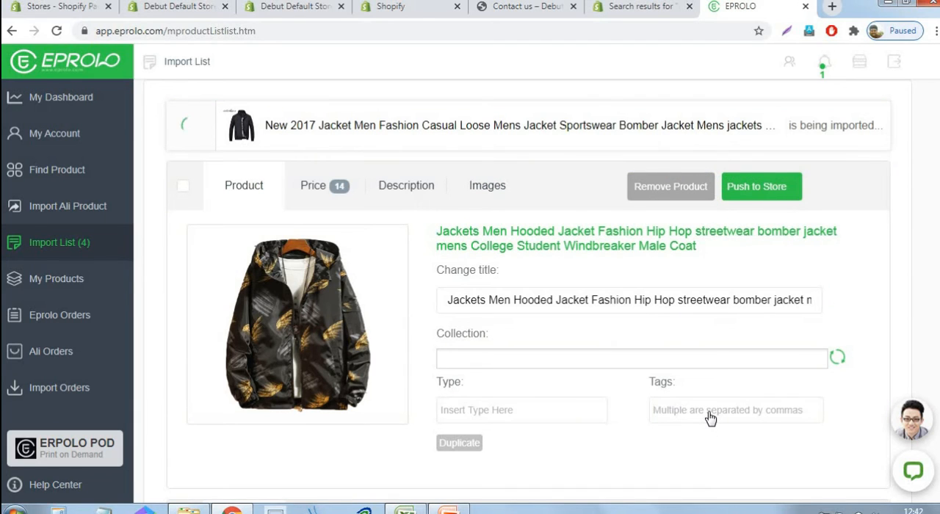
key(ctrl+v)
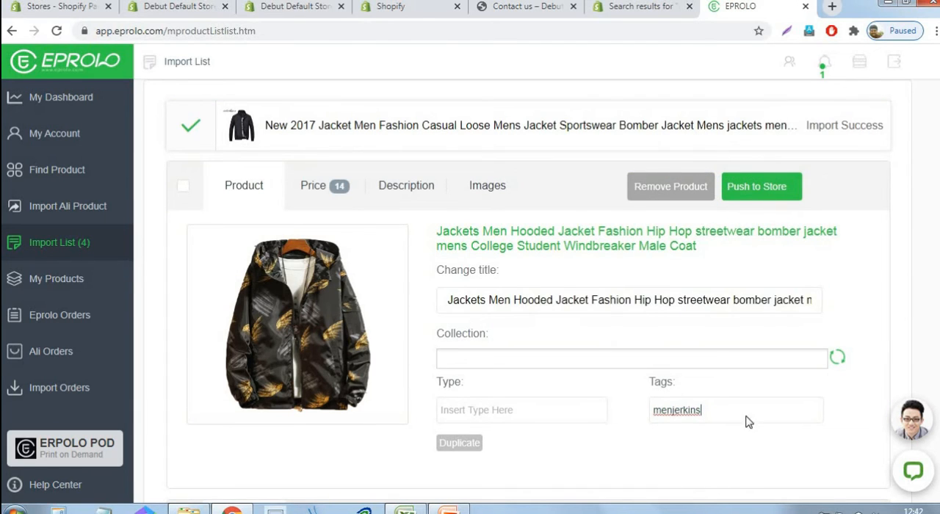
click(768, 182)
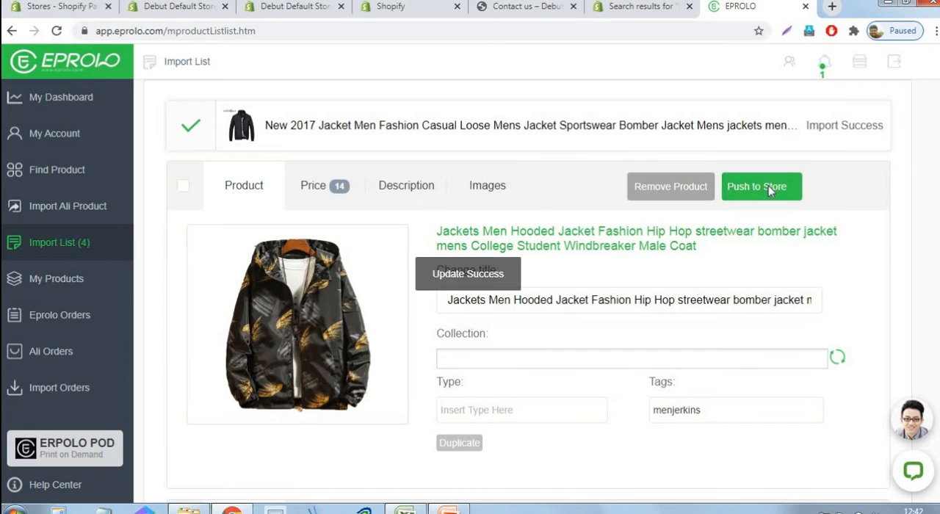
Tag the hooded block pullover jacket and the Men Jacket and Coat Warm Denim Jacket "menjerkins" and push both to the store
scroll(789, 311, down, 3)
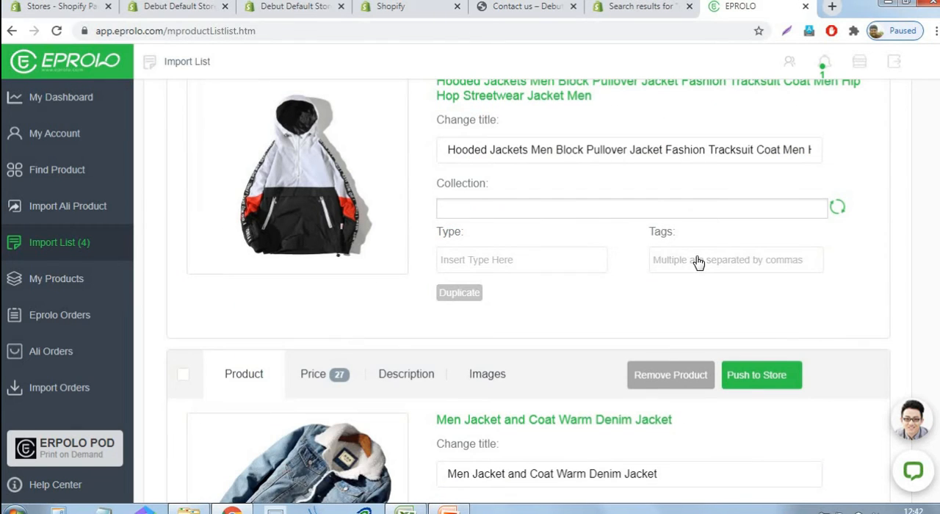
key(ctrl+v)
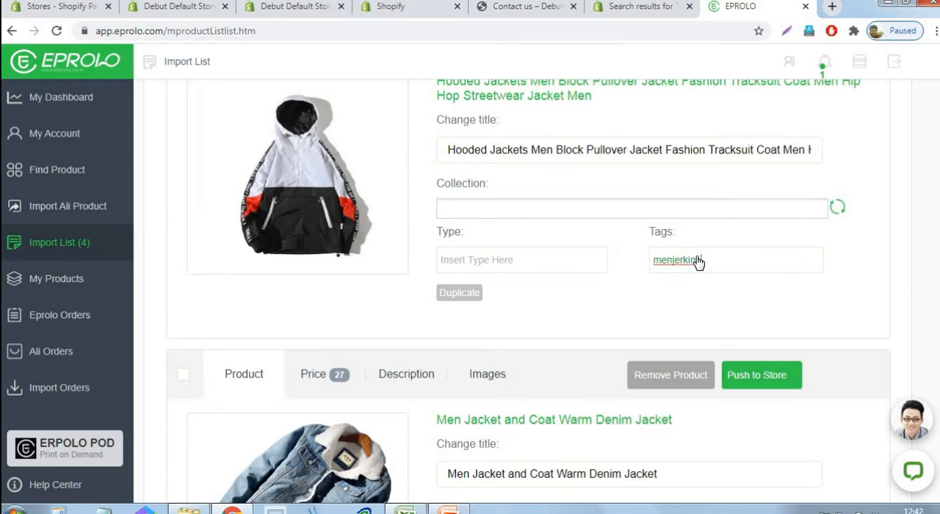
scroll(721, 285, up, 1)
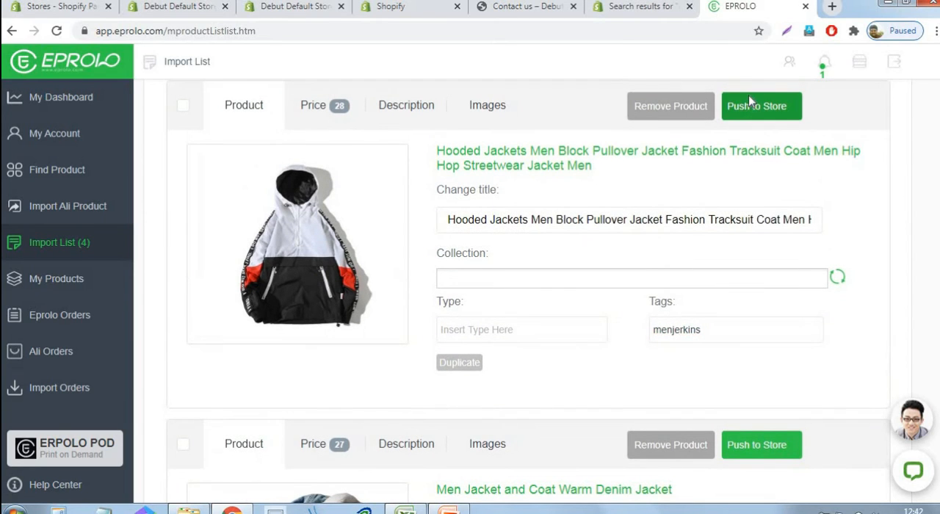
click(749, 97)
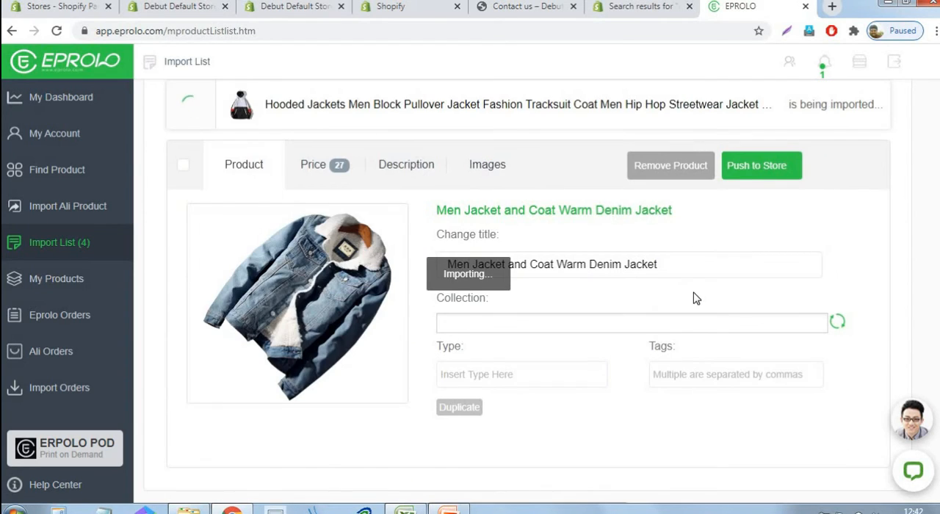
scroll(696, 298, down, 1)
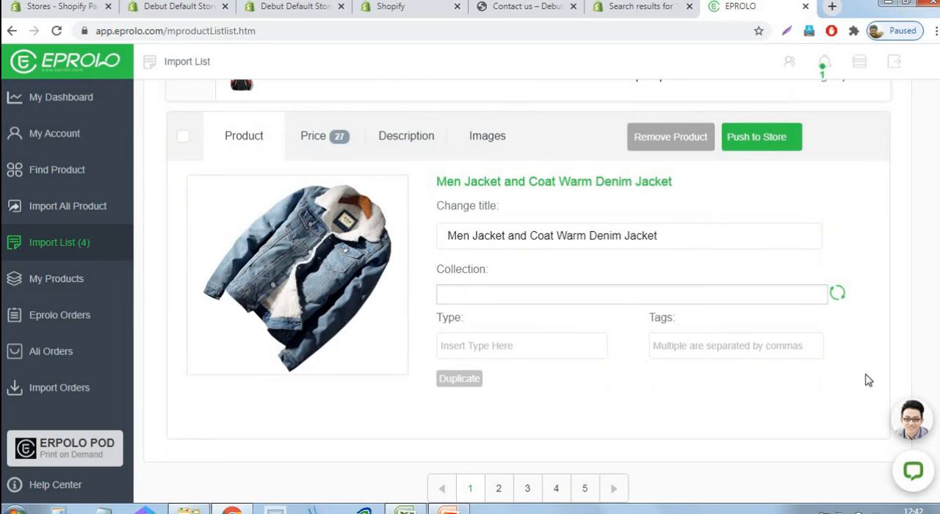
key(ctrl+v)
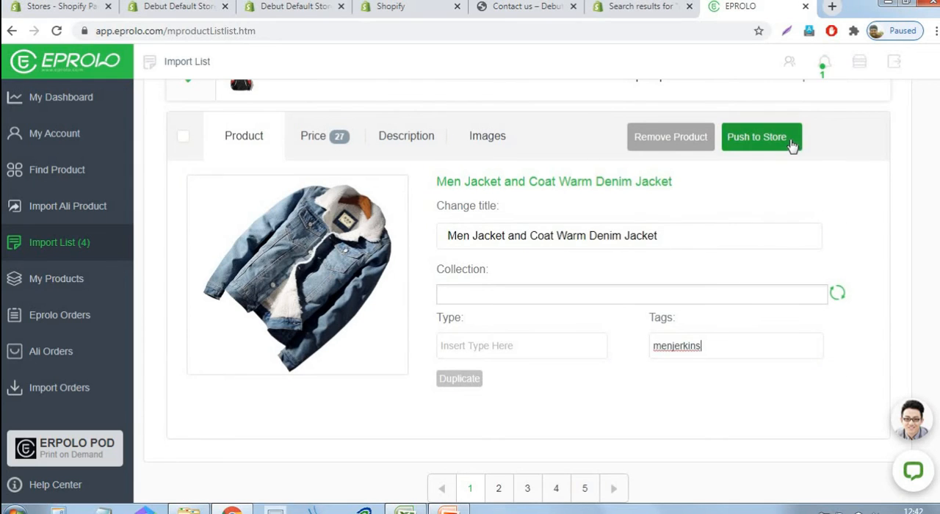
click(792, 146)
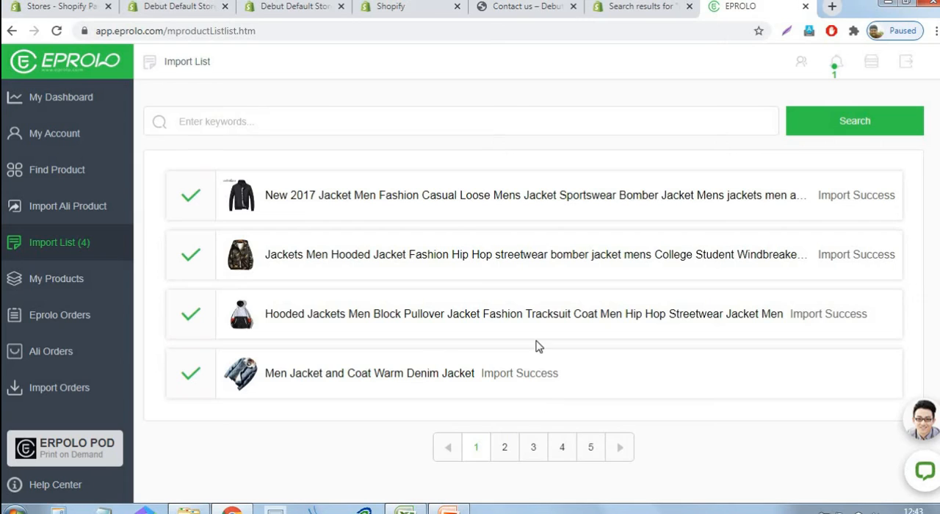
Search the product catalog for "jacket for women" and add the long-sleeve denim jacket and the hooded autumn winter jacket to the import list
click(41, 179)
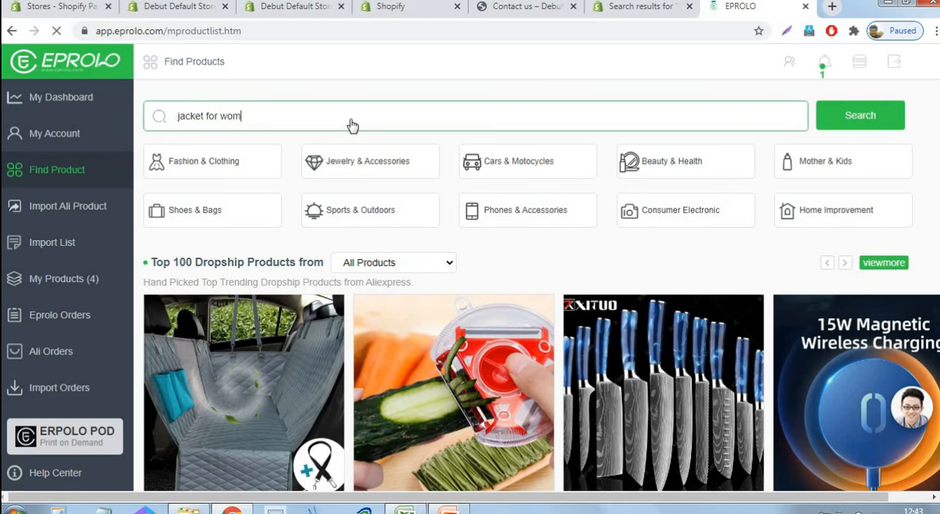
click(891, 126)
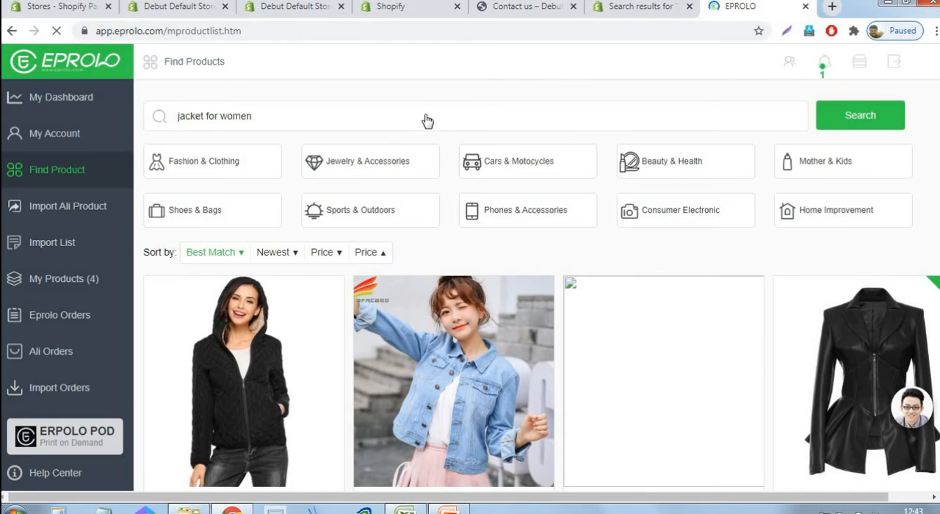
scroll(427, 120, down, 2)
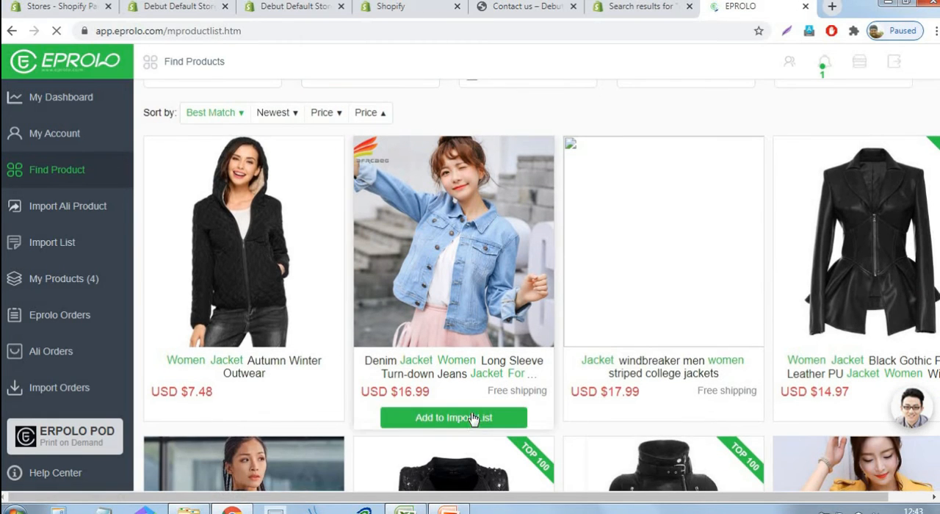
click(472, 418)
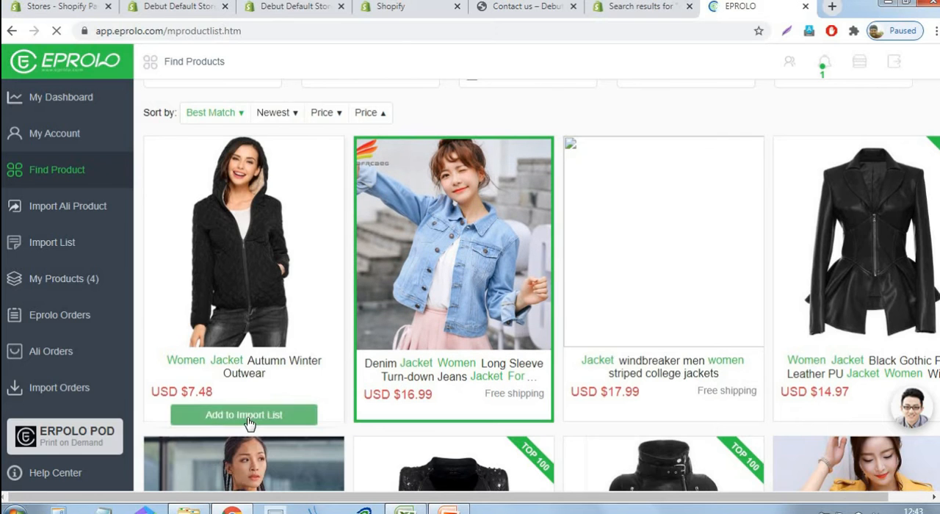
click(249, 417)
Add the black Faux Leather PU jacket and the yellow Faux Soft Leather motorcycle jacket to the import list
scroll(756, 257, down, 4)
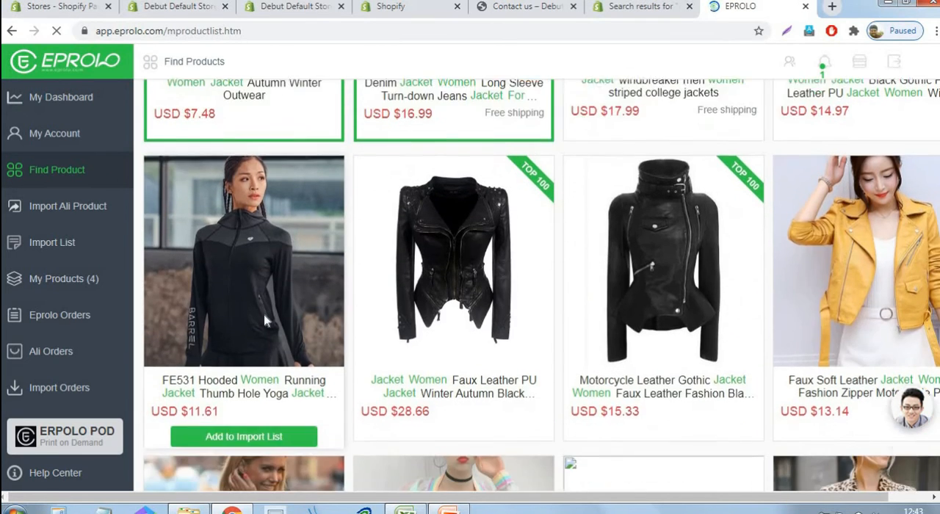
scroll(266, 321, down, 1)
mouse_move(453, 310)
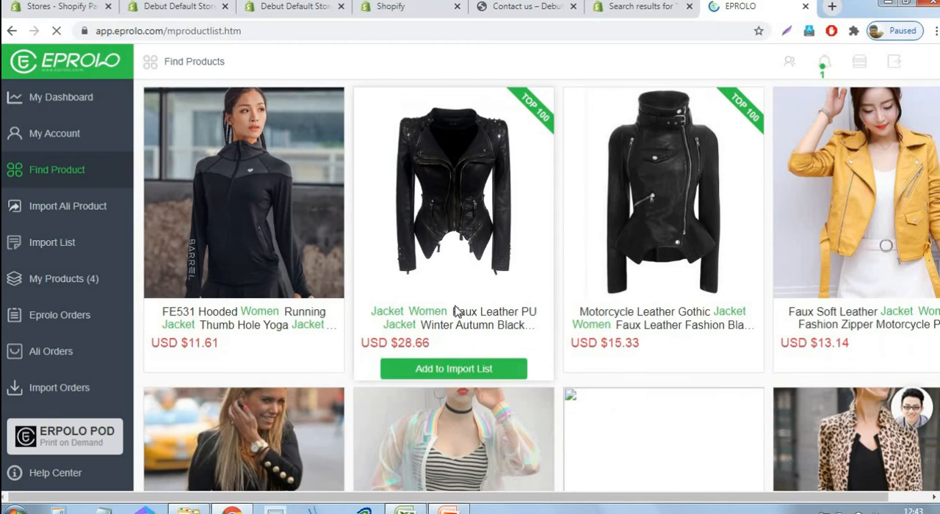
click(456, 369)
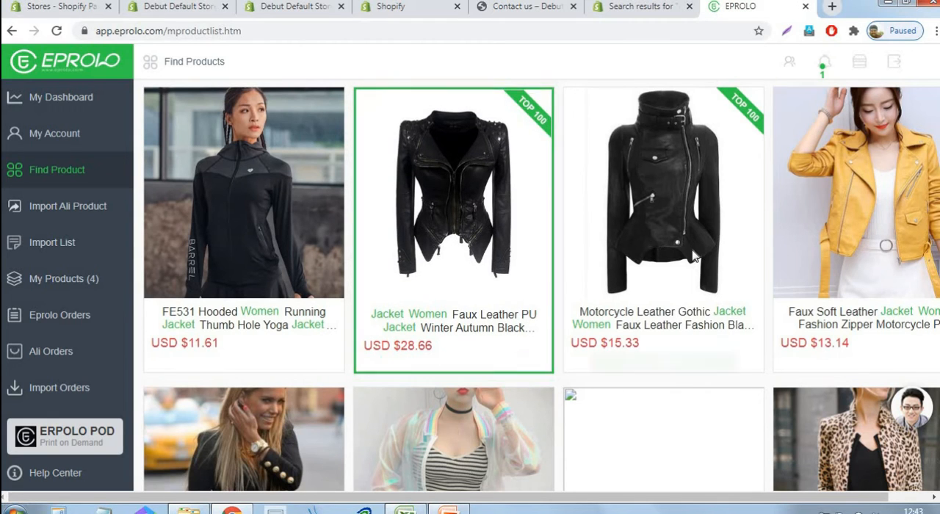
click(881, 370)
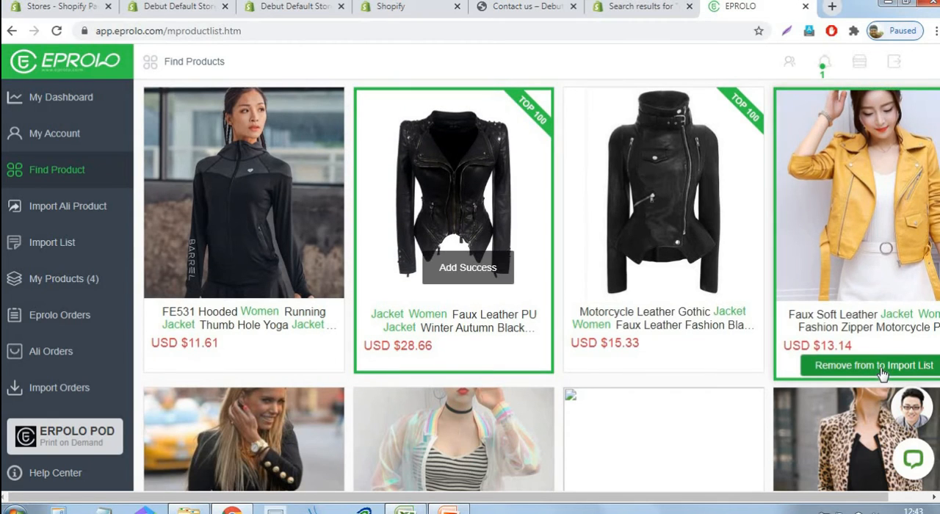
Open the import list and start editing the tags of the Faux Soft Leather Jacket
scroll(889, 168, up, 6)
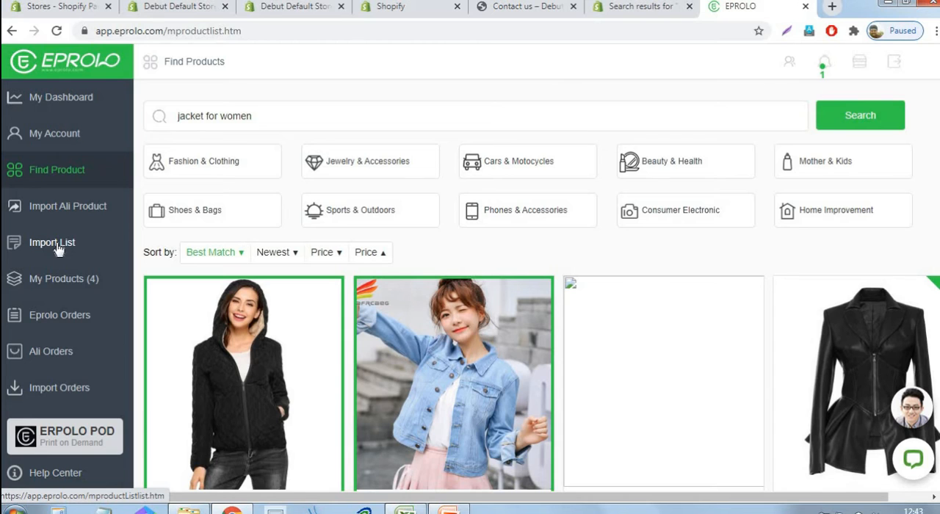
click(58, 250)
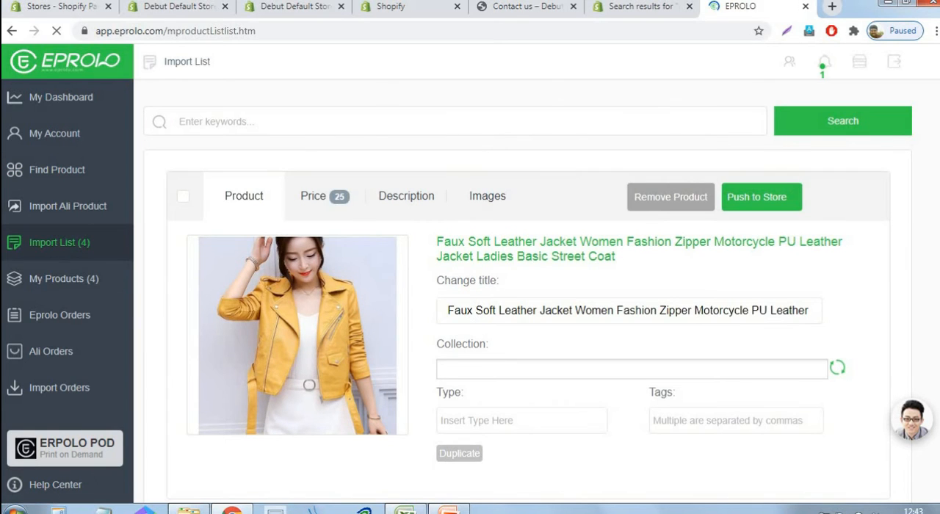
click(741, 425)
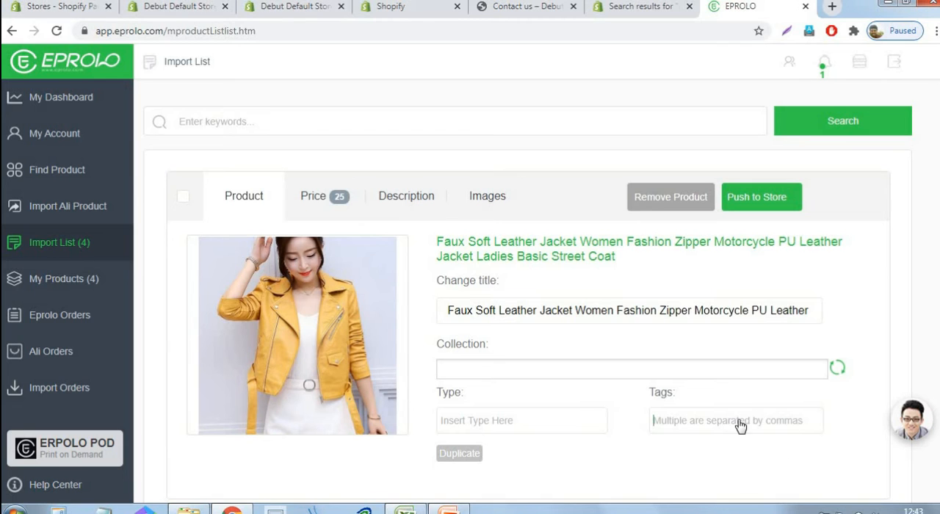
Switch to the Shopify admin and return from the "Jerkins for men" collection to the list of collections
click(290, 8)
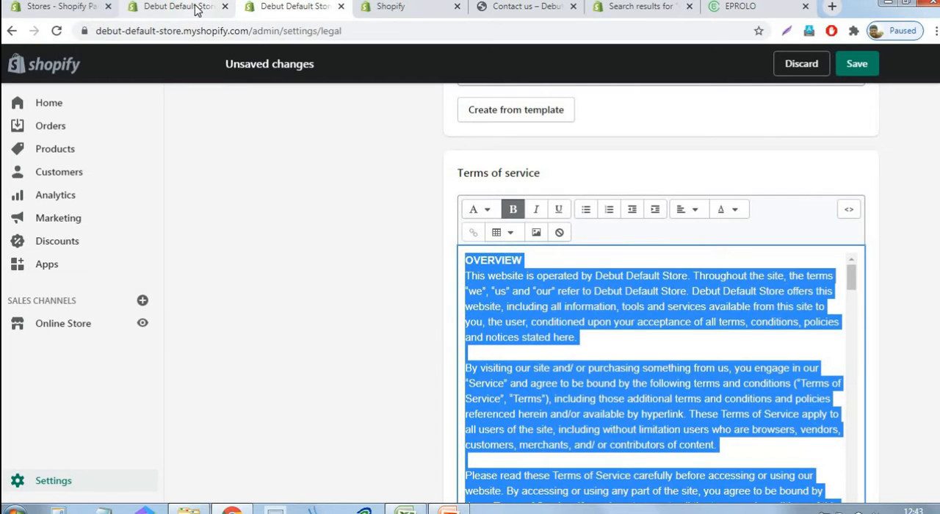
click(197, 9)
scroll(245, 138, up, 5)
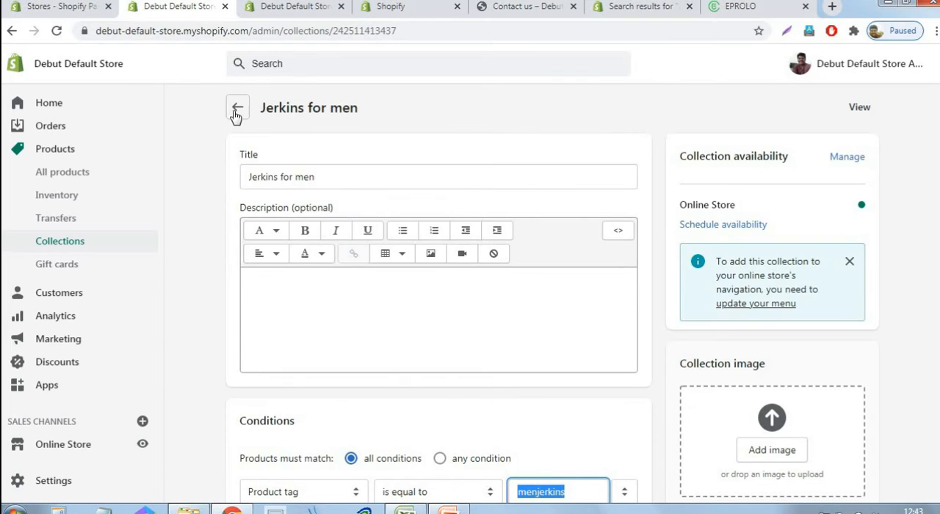
click(238, 107)
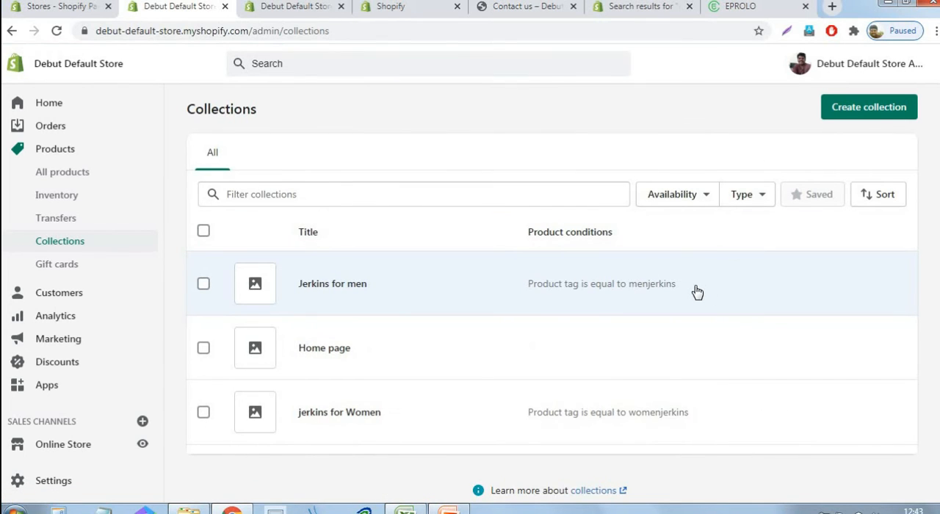
click(697, 293)
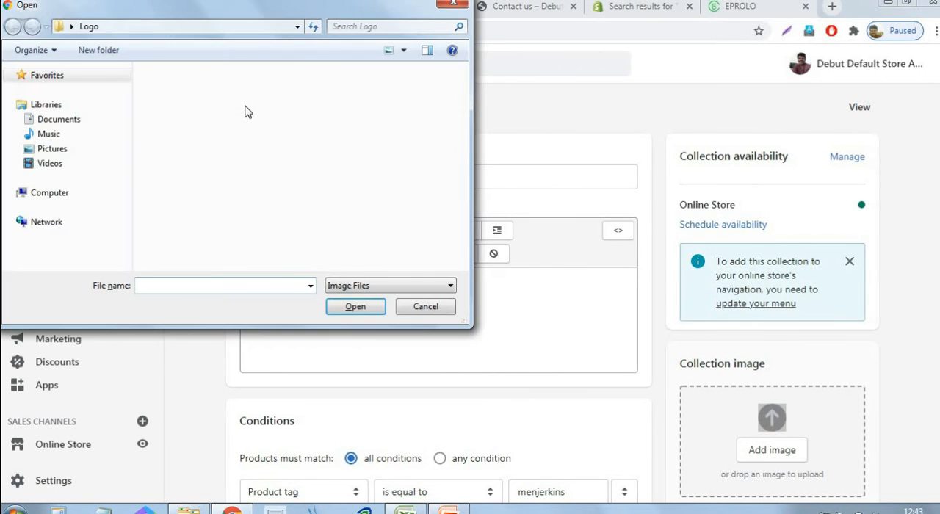
click(427, 310)
click(237, 108)
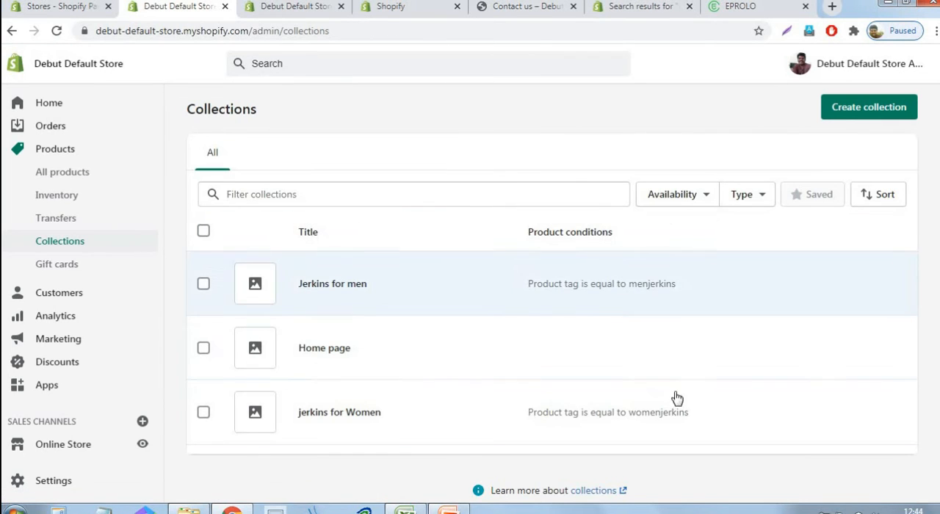
Open the "jerkins for Women" collection and copy its product tag condition "womenjerkins"
drag(711, 419, 634, 425)
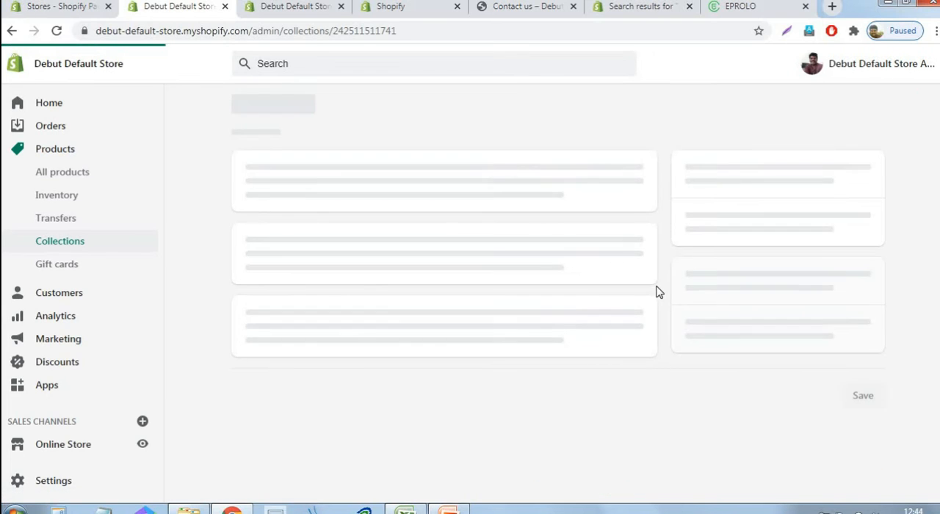
scroll(658, 291, down, 5)
scroll(659, 293, down, 1)
drag(587, 151, 512, 151)
key(ctrl+c)
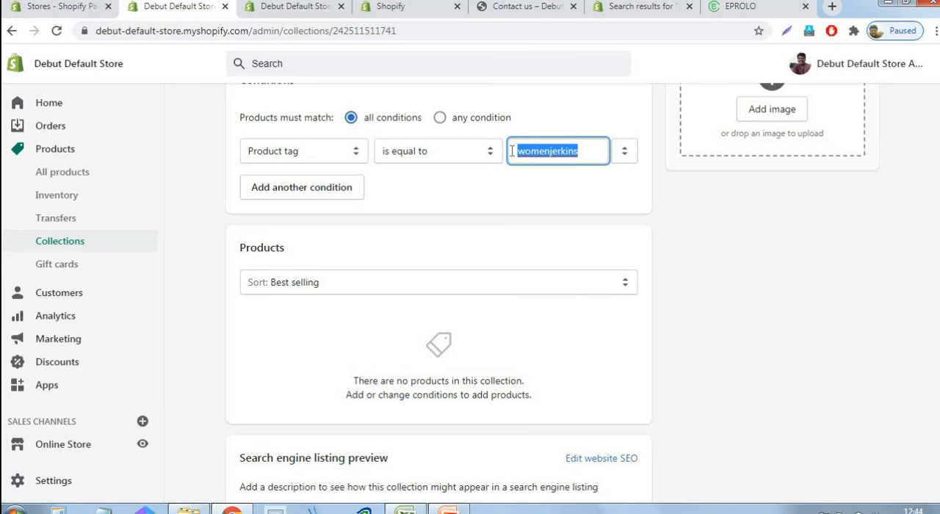
Switch back to EPROLO, tag the Faux Soft Leather Jacket "womenjerkins", select it and push it to the store
click(293, 6)
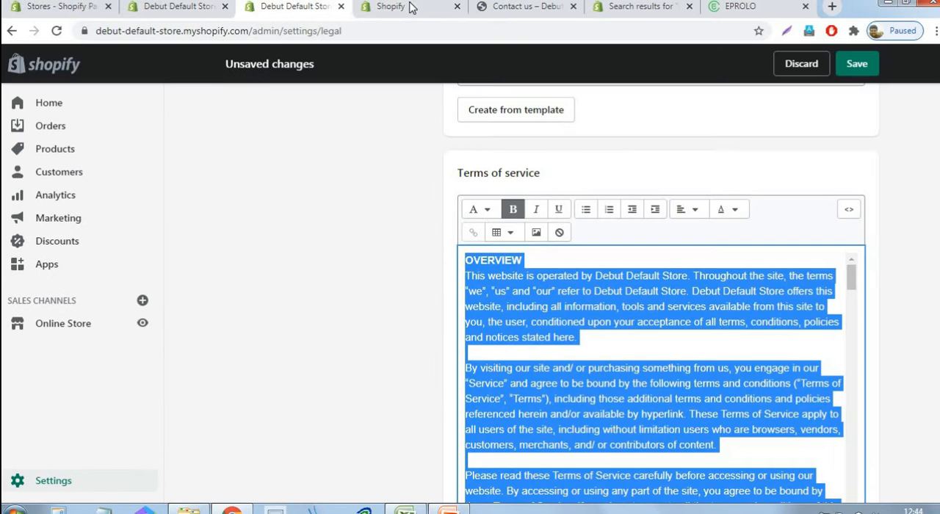
click(411, 8)
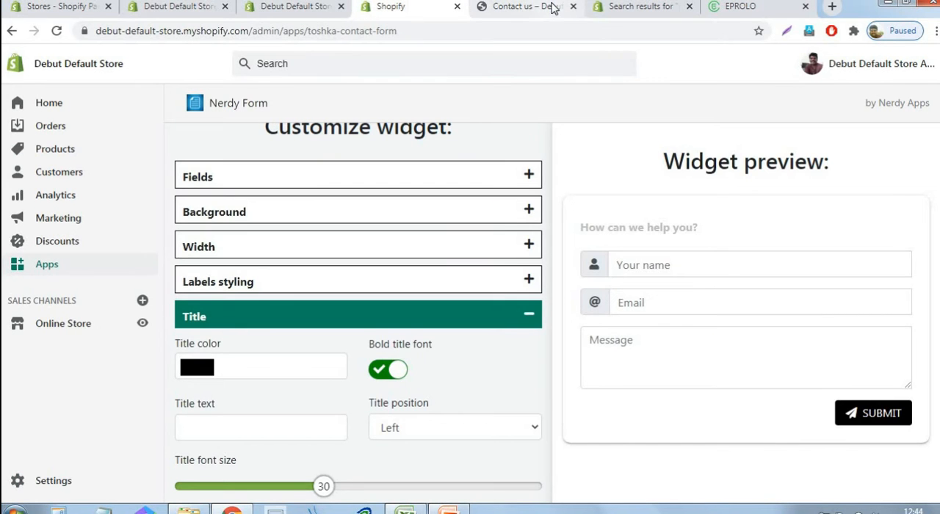
click(551, 9)
click(751, 11)
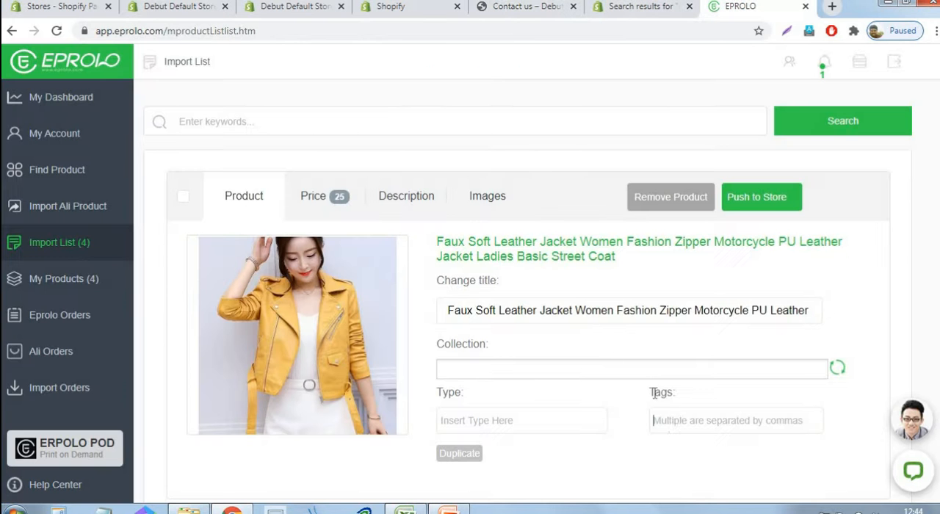
key(ctrl+v)
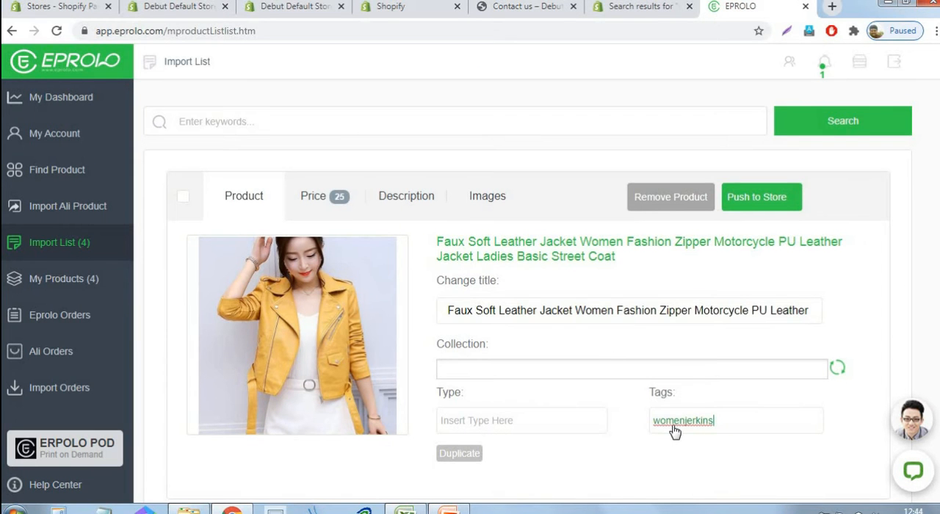
click(186, 198)
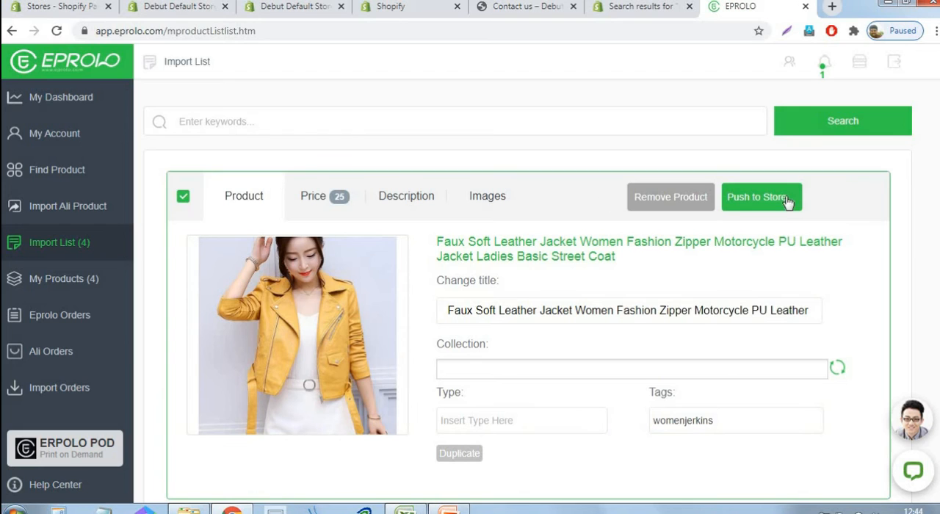
click(785, 205)
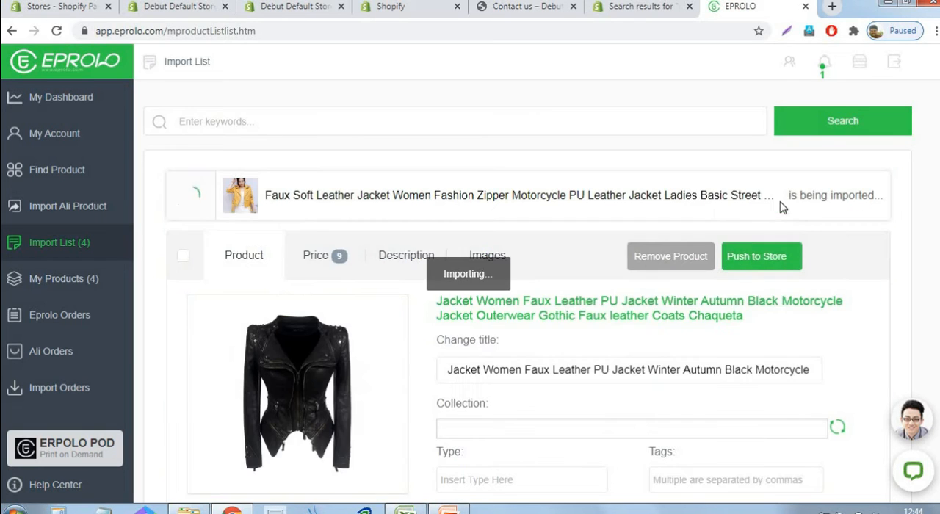
Select the black Faux Leather PU motorcycle jacket, tag it "womenjerkins" and push it to the store
scroll(384, 221, down, 2)
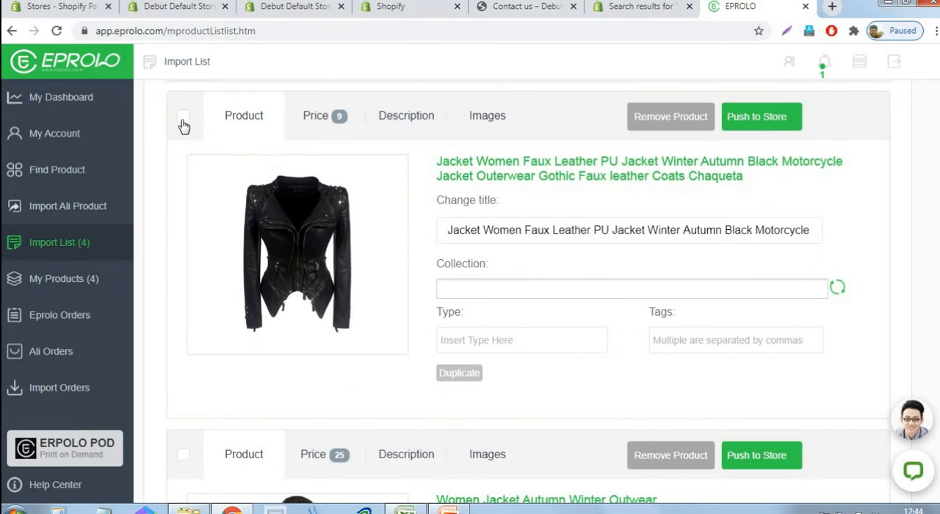
click(183, 118)
click(721, 343)
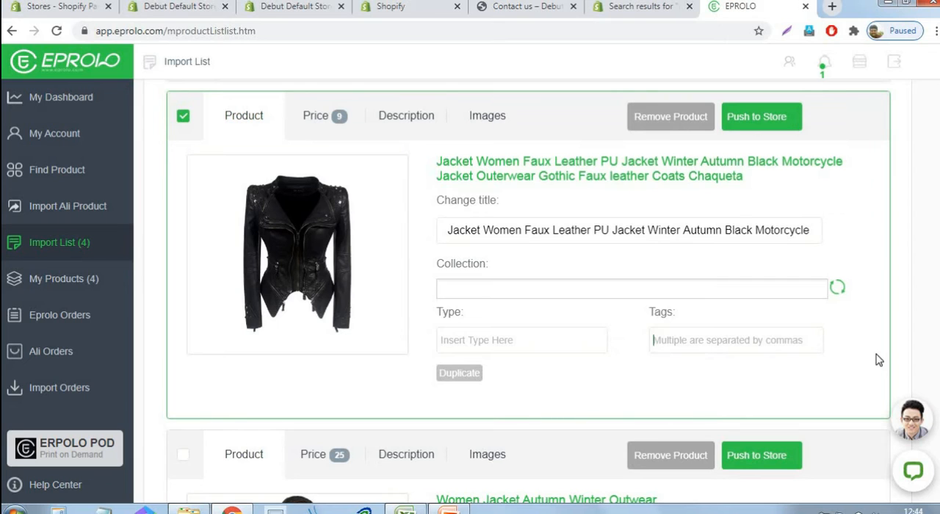
key(ctrl+v)
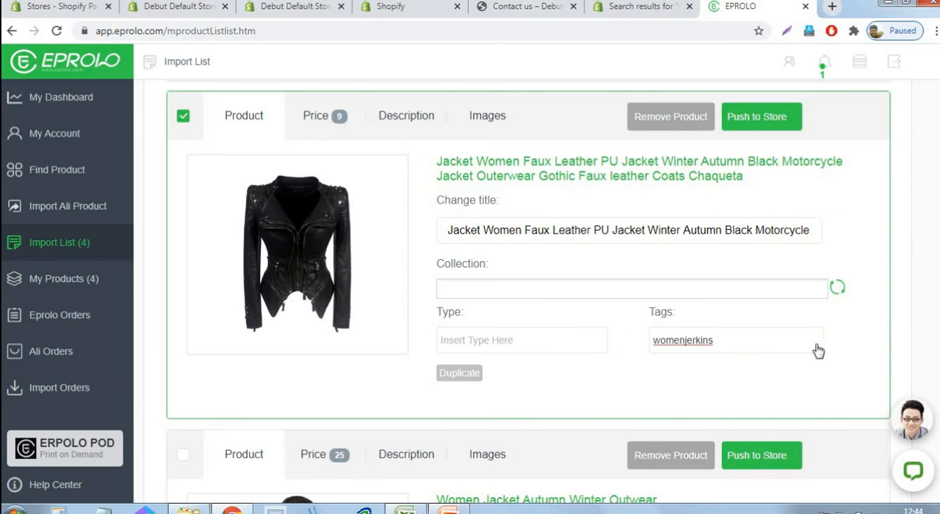
click(782, 126)
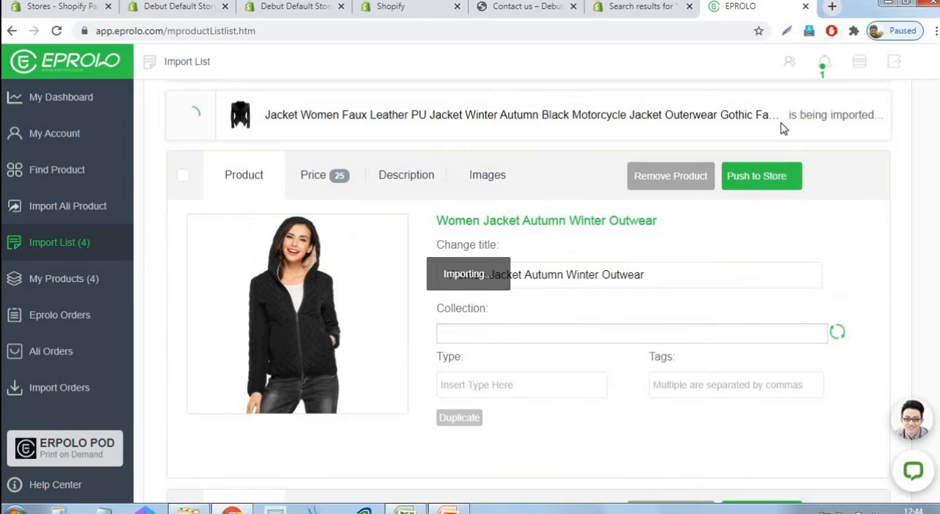
Tag the "Women Jacket Autumn Winter Outwear" product "womenjerkins", select it and push it to the store
click(693, 391)
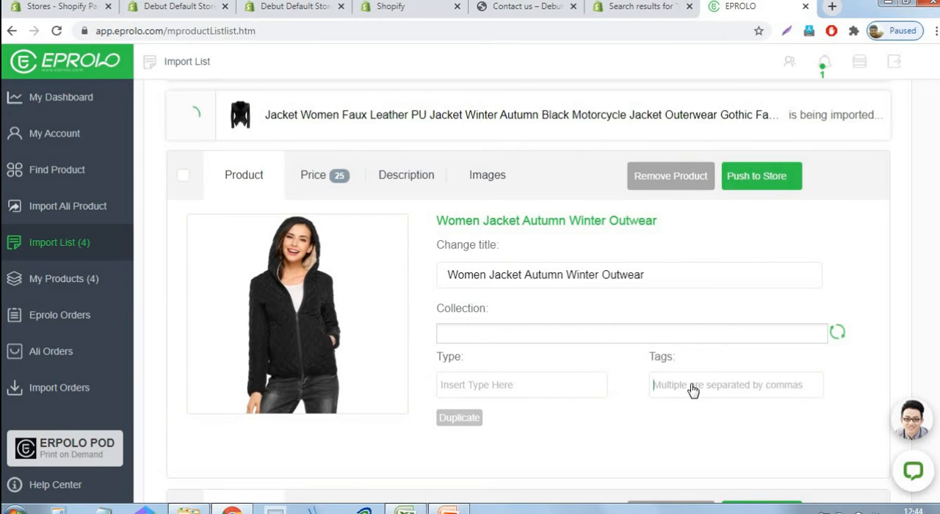
key(ctrl+v)
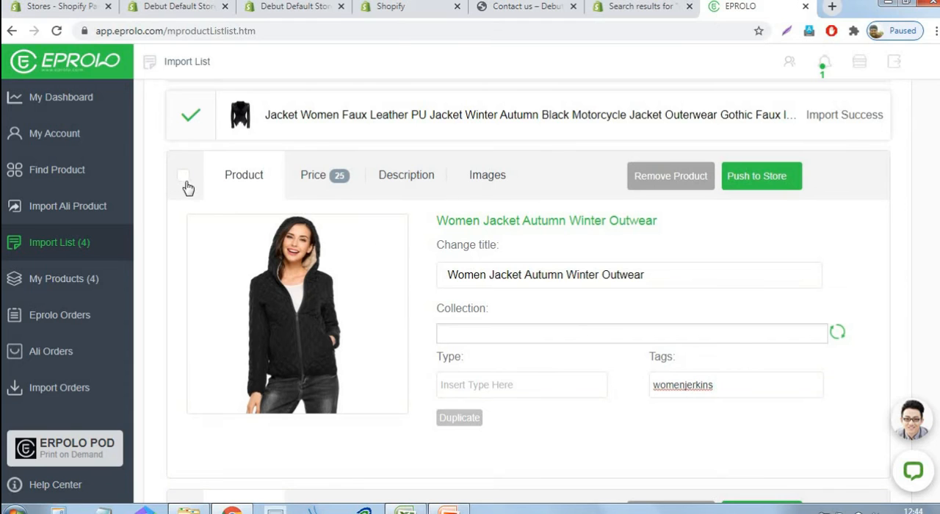
click(319, 374)
click(318, 367)
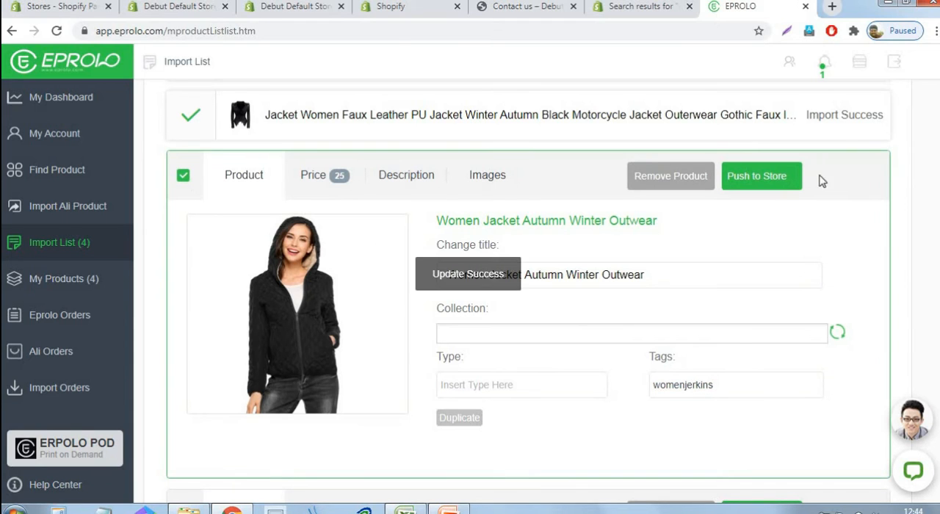
click(760, 175)
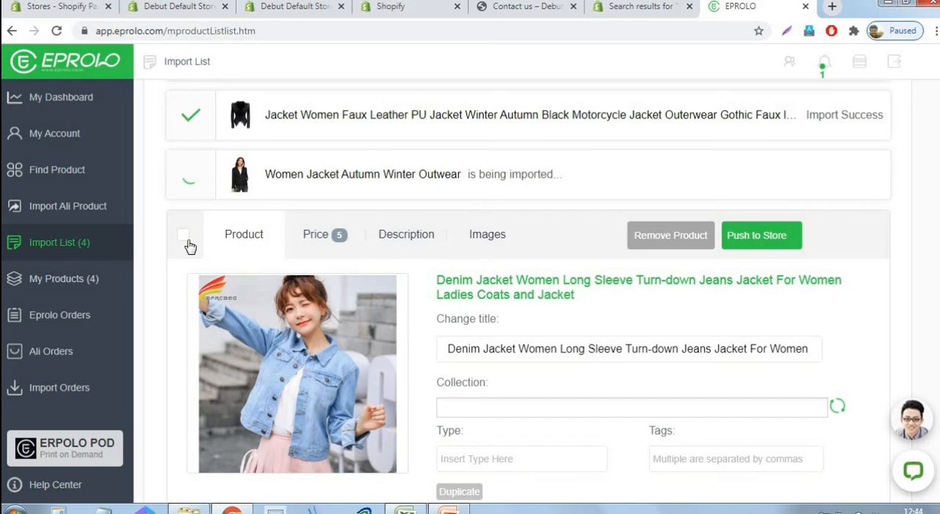
Select the long-sleeve women's Denim Jacket, tag it "womenjerkins" and push it to the store
click(666, 367)
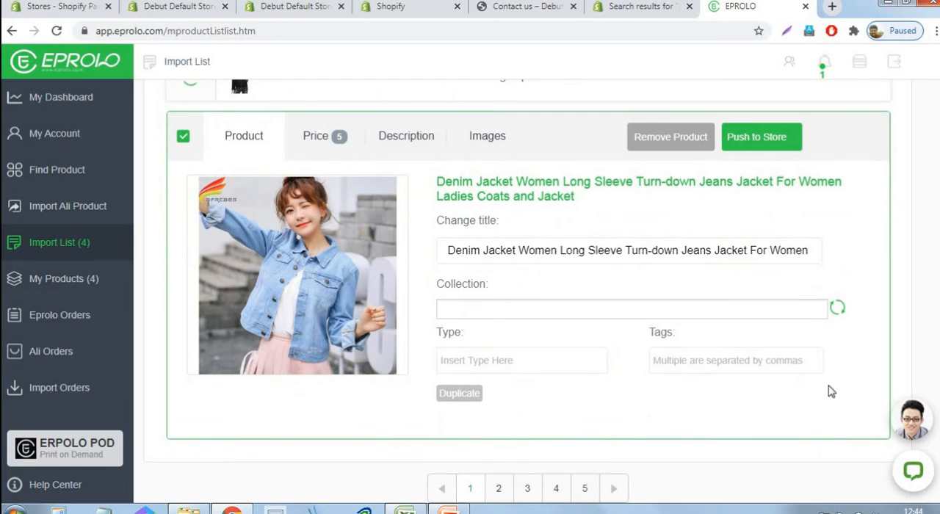
text(womenjerkins)
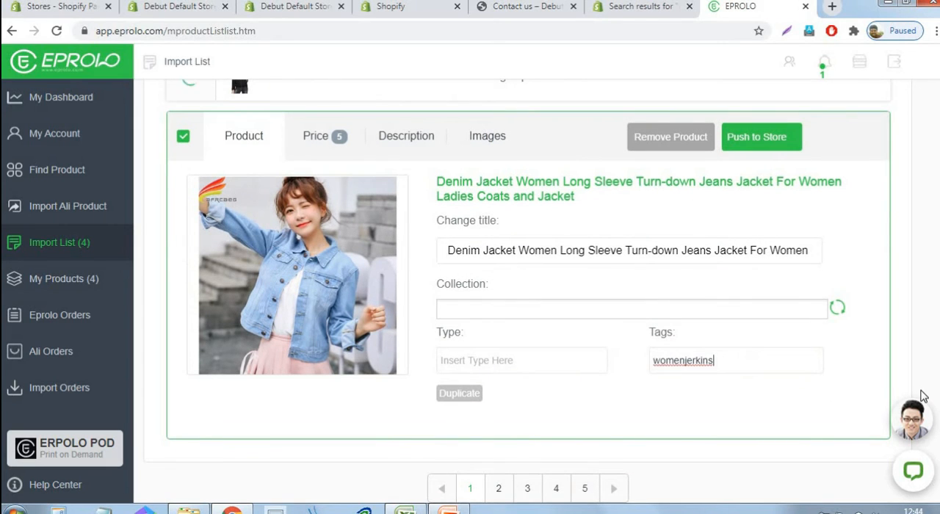
click(780, 147)
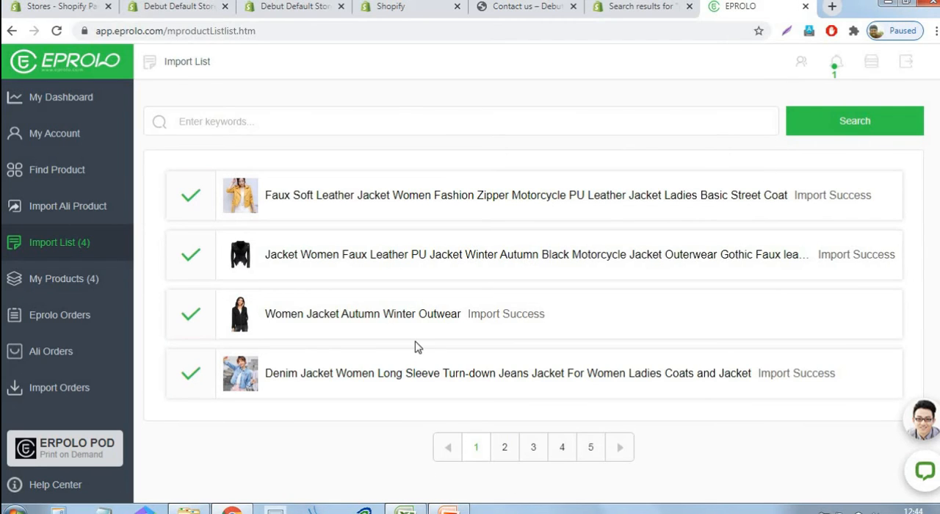
Switch to the PowerPoint presentation and grey out the "Adding products" item in the checklist on slide 2
click(450, 510)
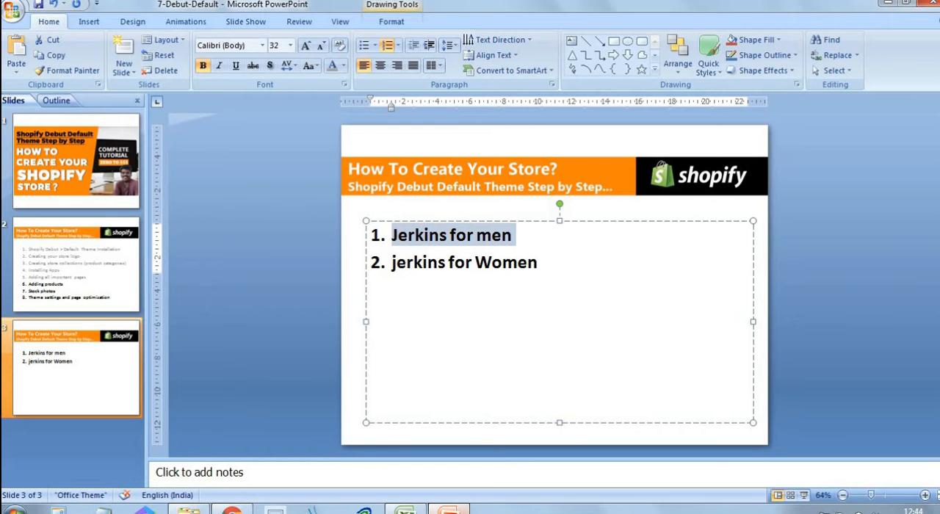
click(232, 510)
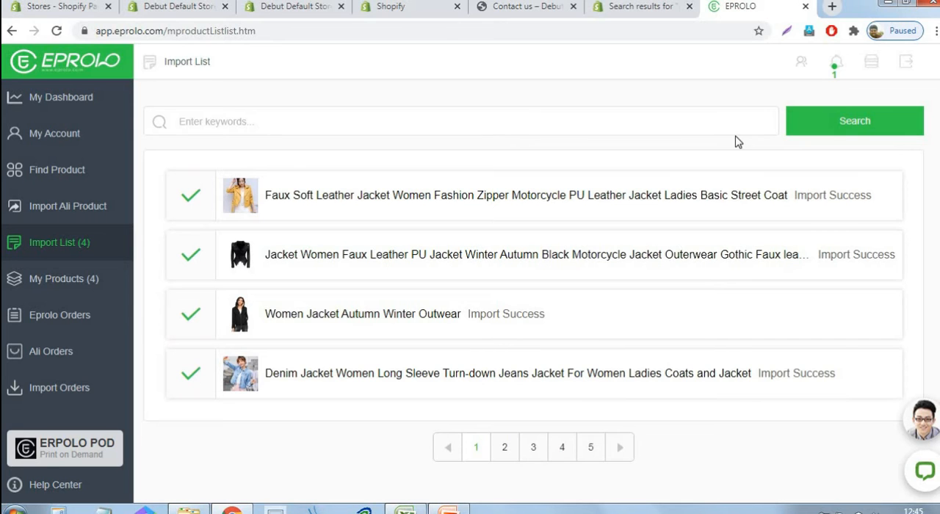
click(457, 509)
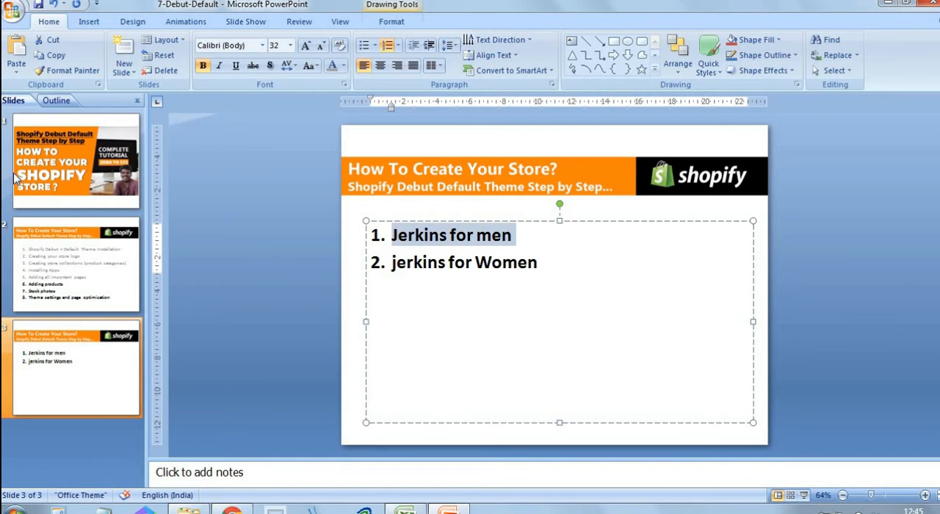
click(99, 276)
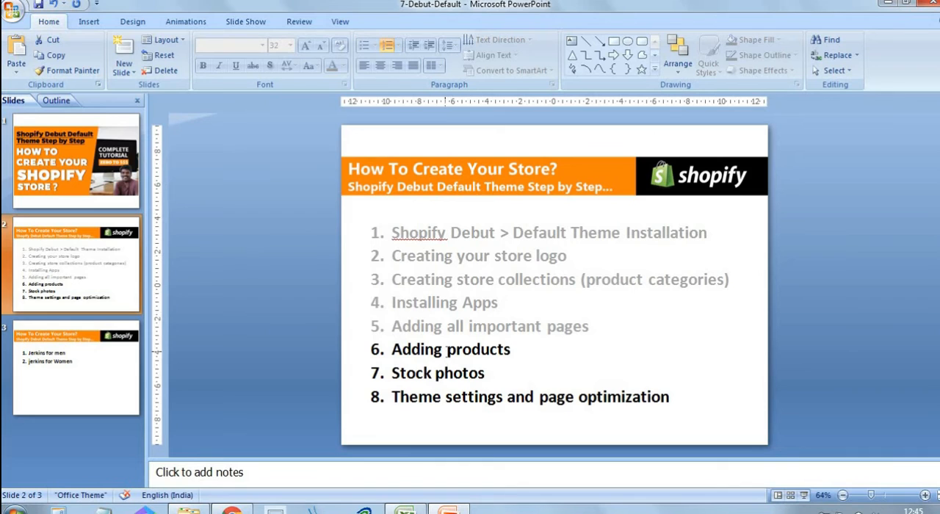
click(447, 350)
drag(517, 350, 391, 349)
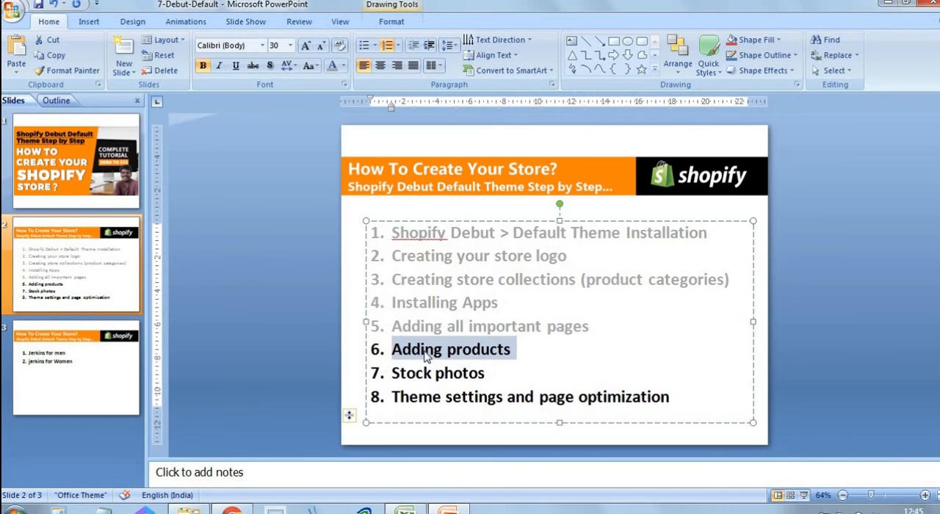
click(336, 65)
click(463, 349)
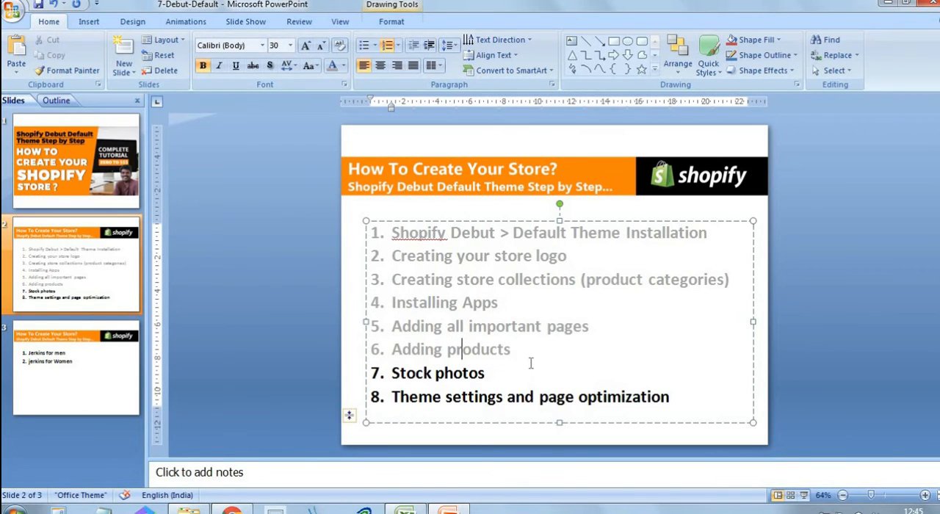
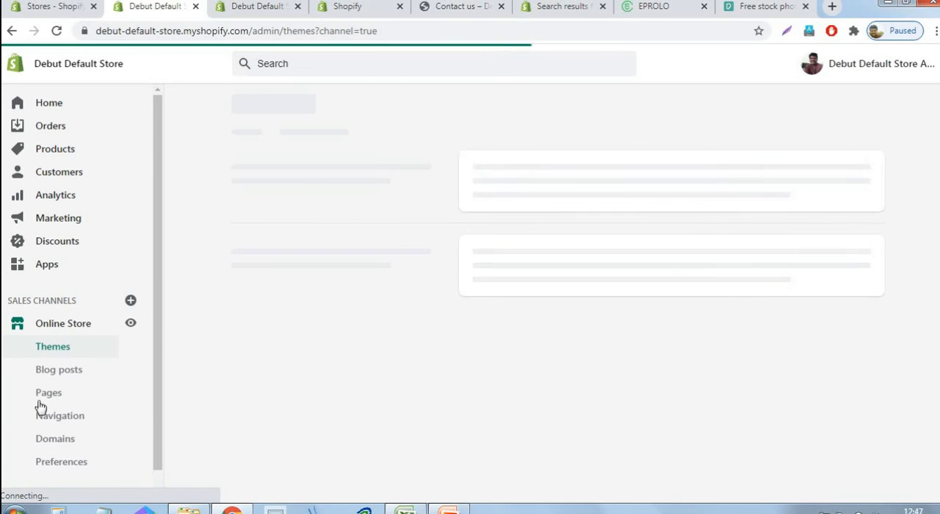
Open the store navigation's Main menu and remove the Catalog item
click(69, 423)
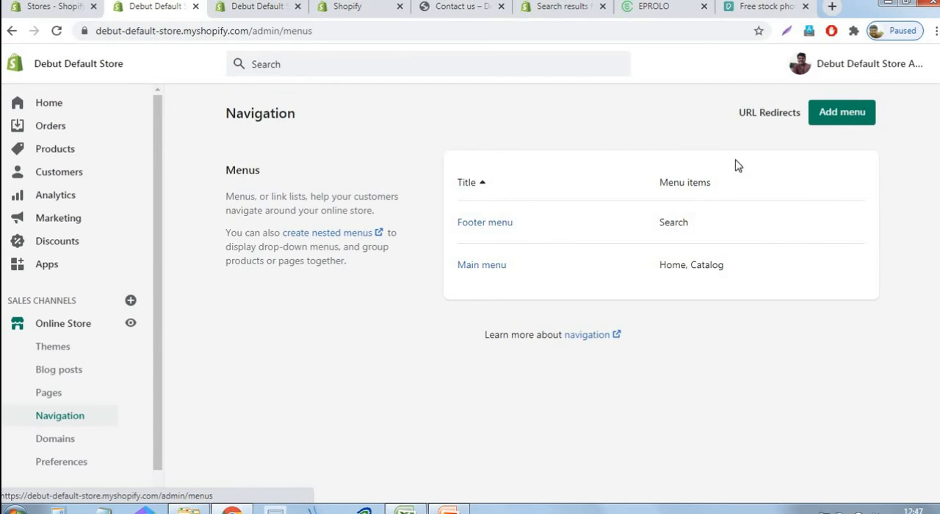
click(482, 265)
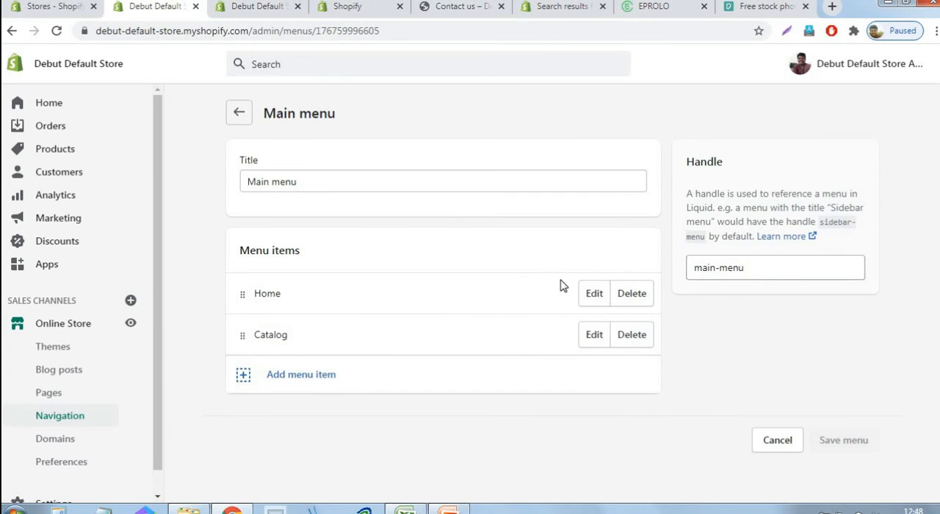
click(646, 336)
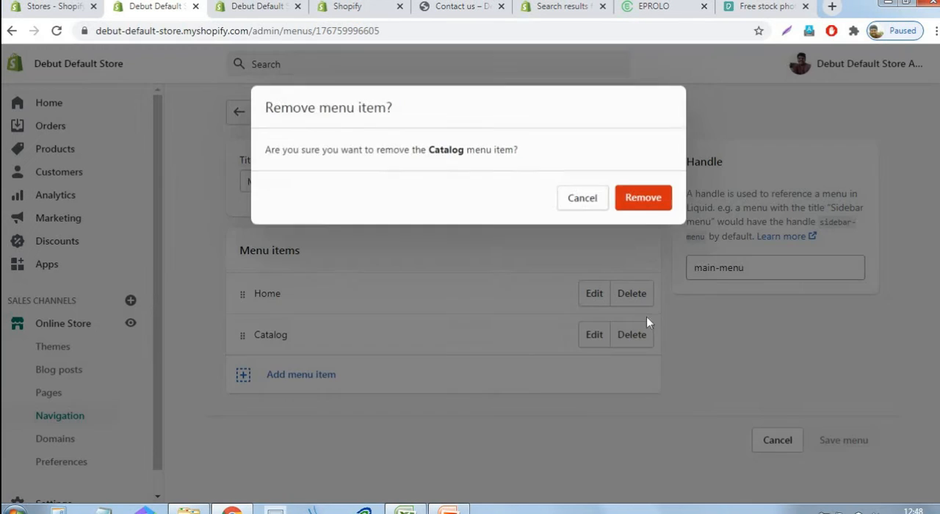
click(657, 200)
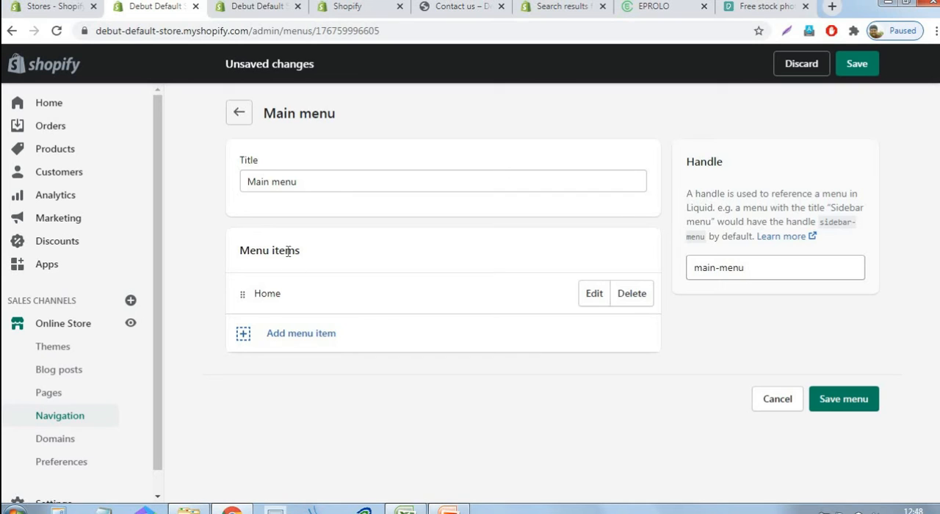
Add a Main menu item linked to the "Jerkins for men" collection, keeping the collection's name
click(292, 335)
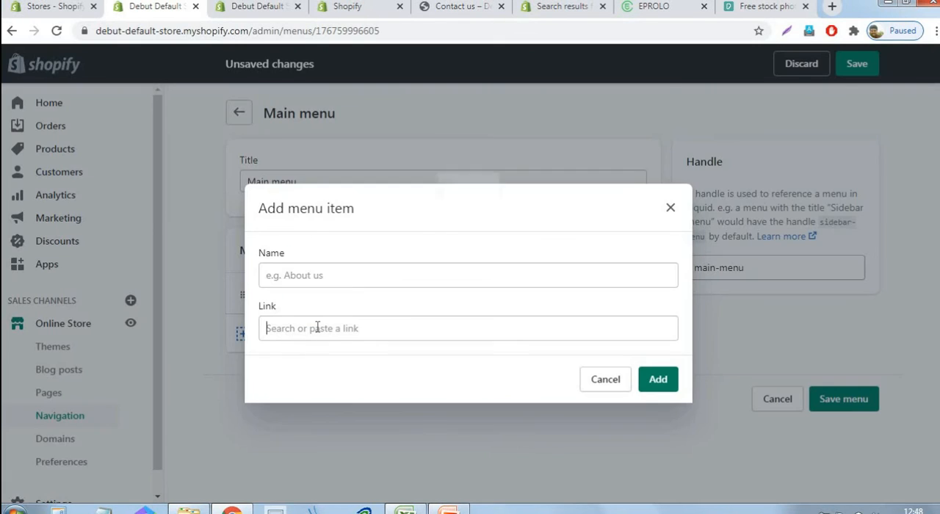
click(316, 330)
click(279, 156)
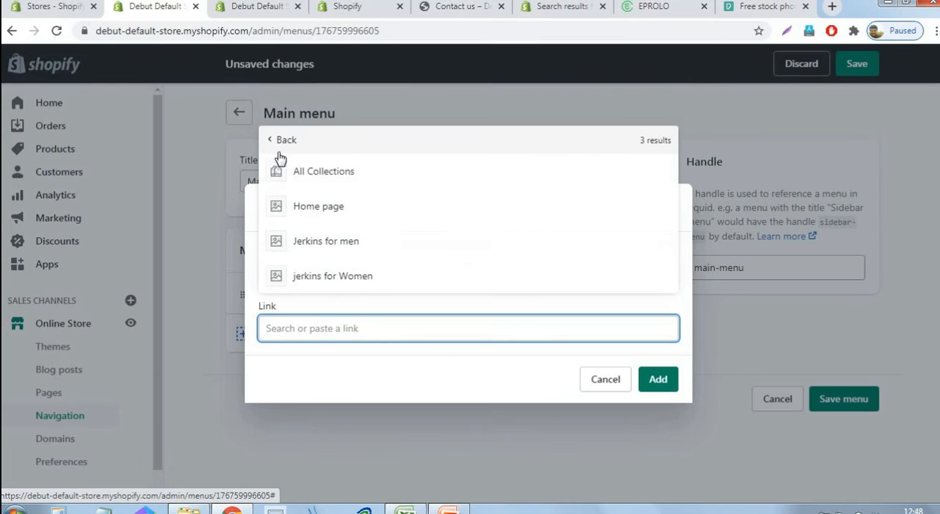
click(333, 249)
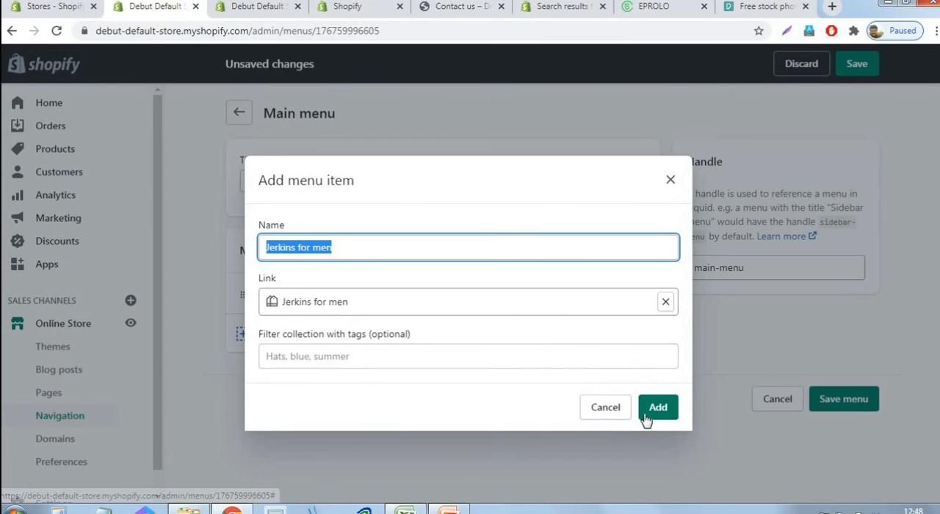
click(658, 415)
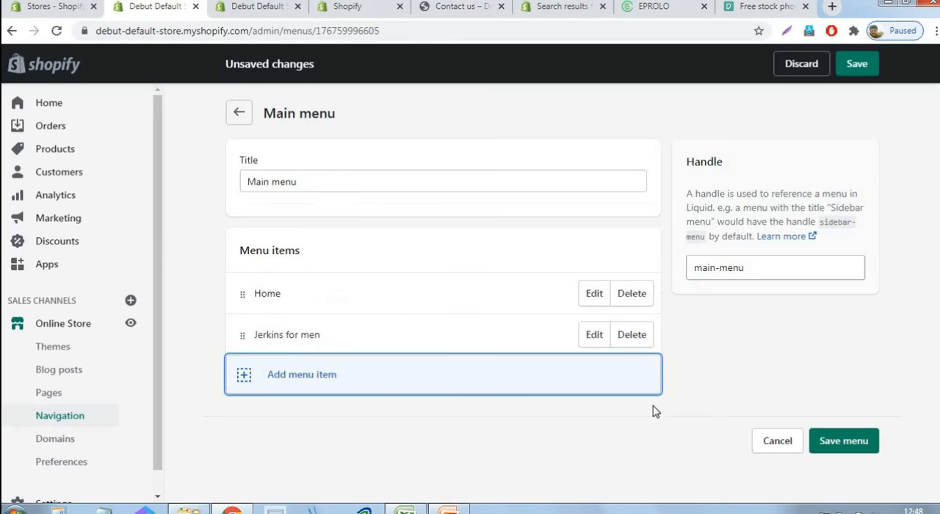
Add a Main menu item linked to the "jerkins for Women" collection, keeping the collection's name
click(278, 375)
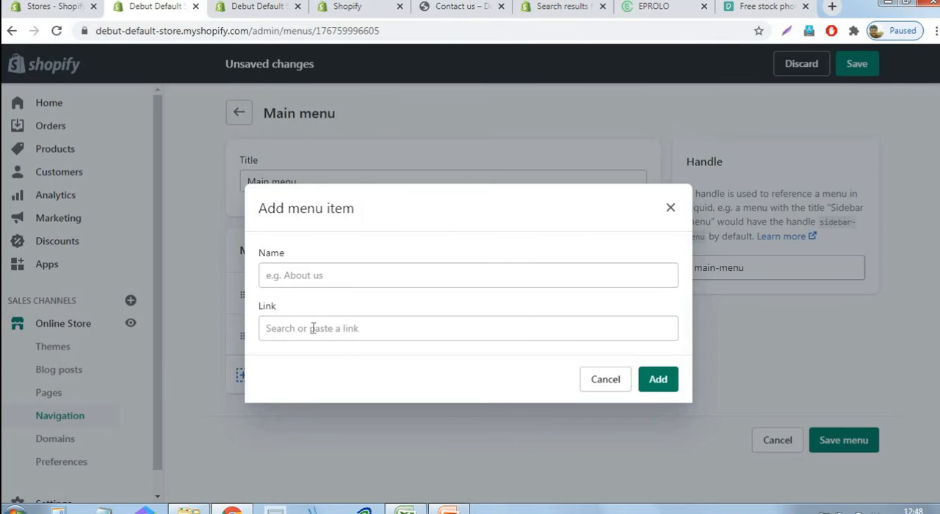
click(312, 329)
click(416, 154)
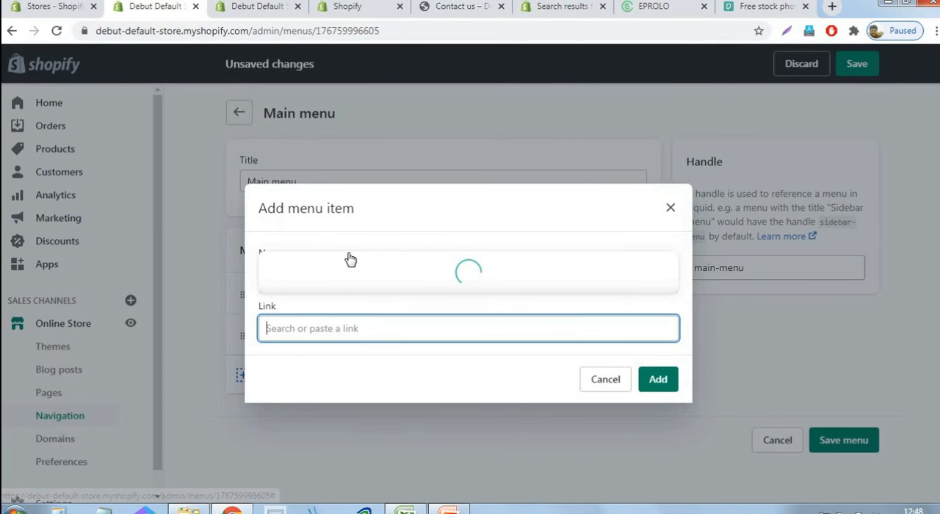
click(349, 286)
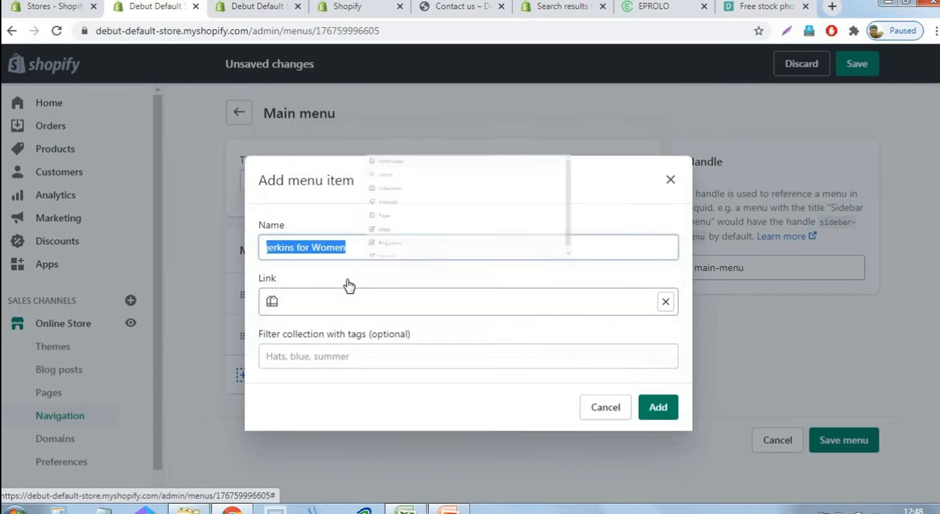
click(661, 413)
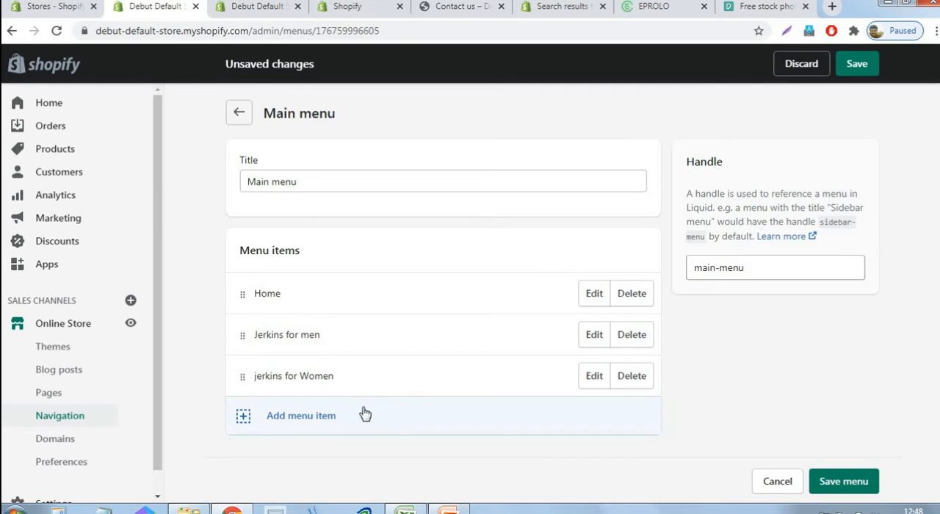
Add a Main menu item linked to the "Contact us" page and save the menu
click(309, 426)
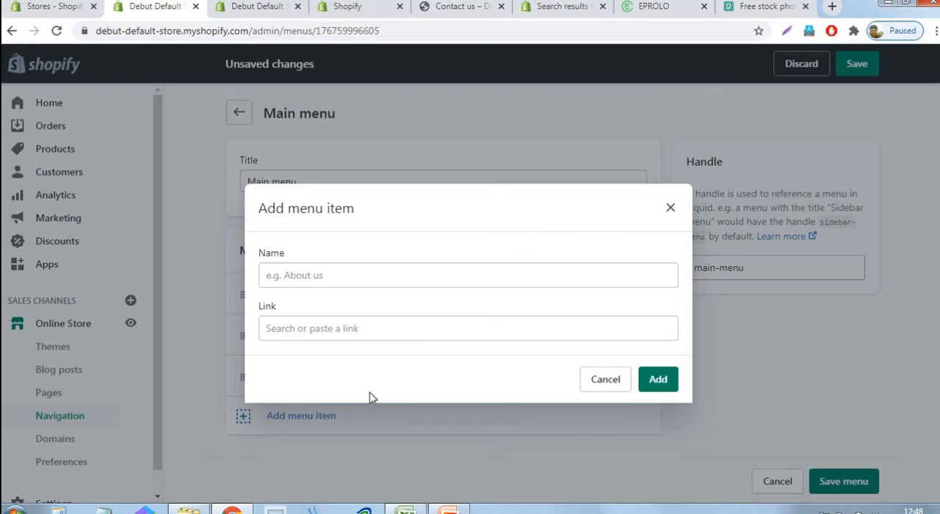
click(330, 329)
click(326, 215)
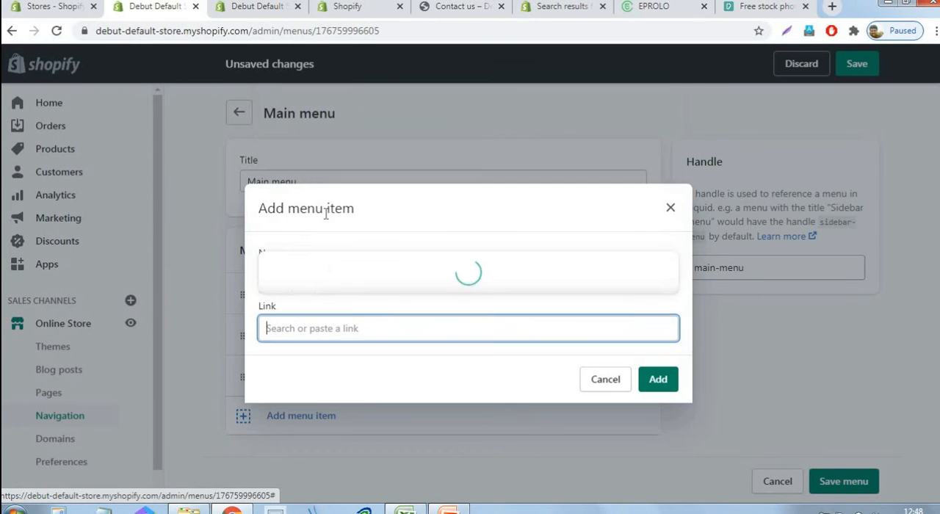
click(306, 202)
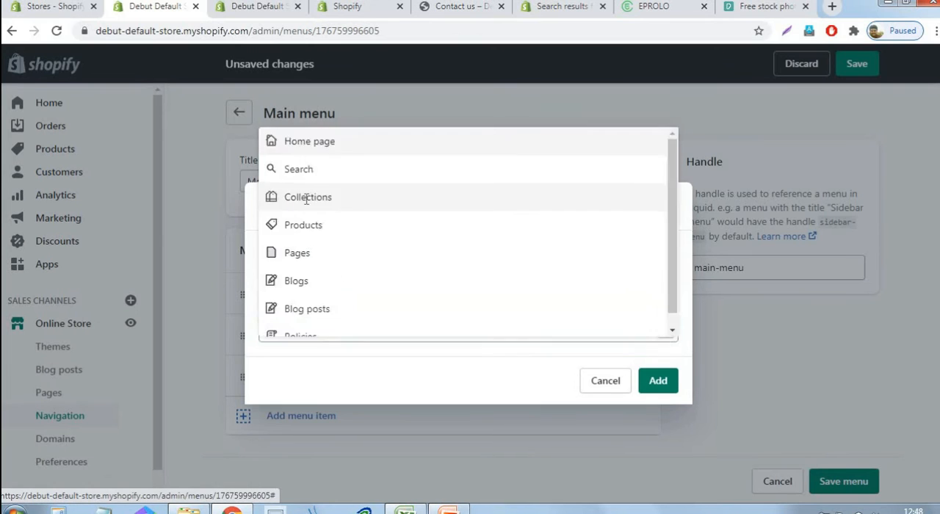
click(660, 381)
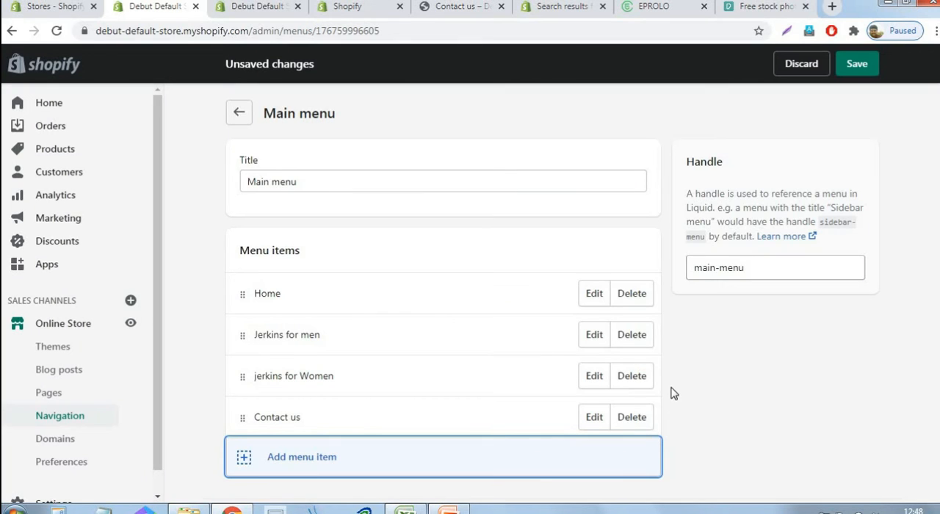
click(858, 64)
mouse_move(450, 511)
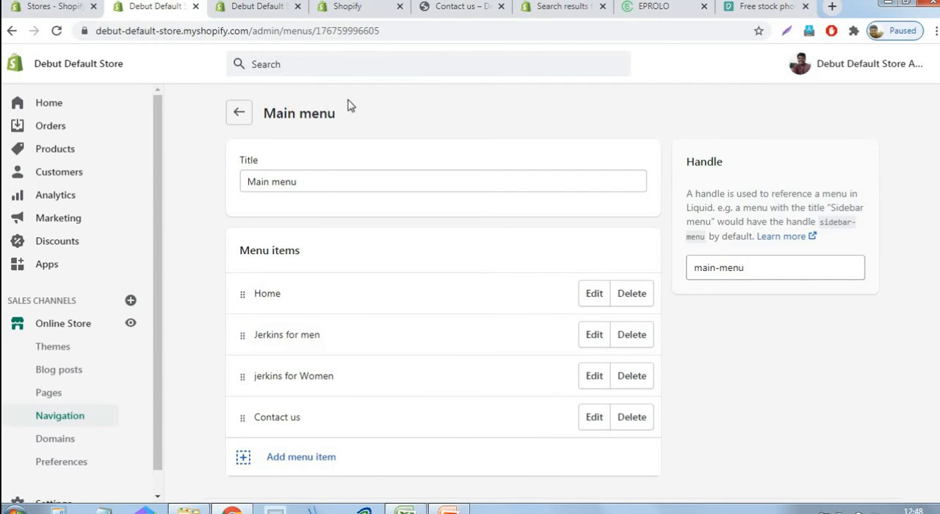
Return to the menu list, open the Footer menu and remove its Search item
click(243, 122)
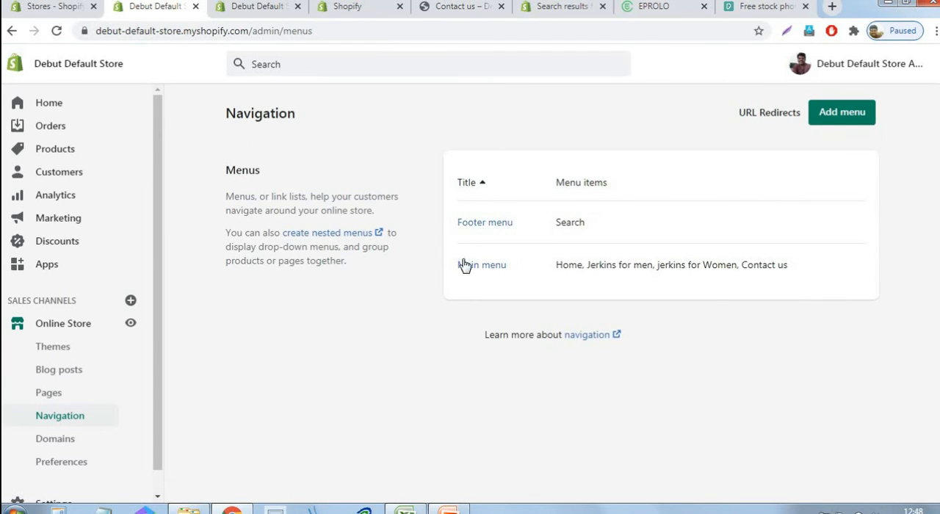
click(491, 228)
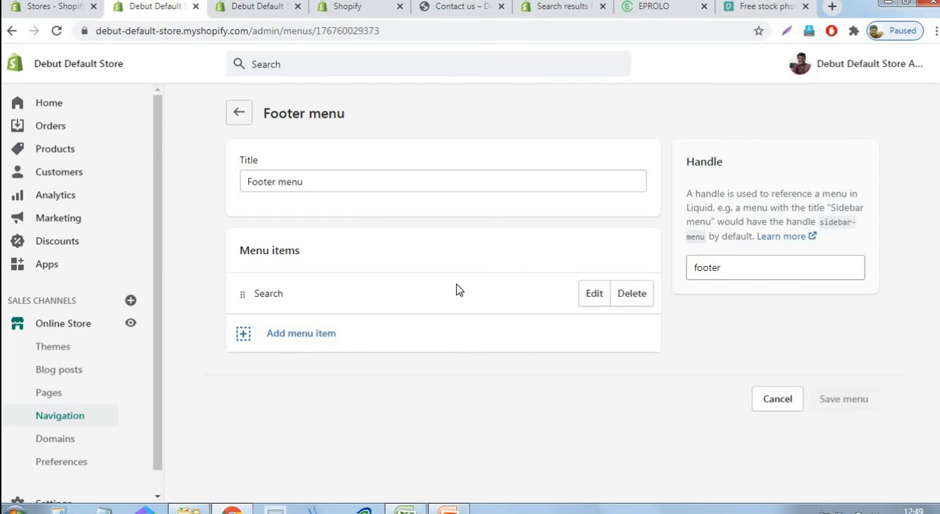
click(637, 301)
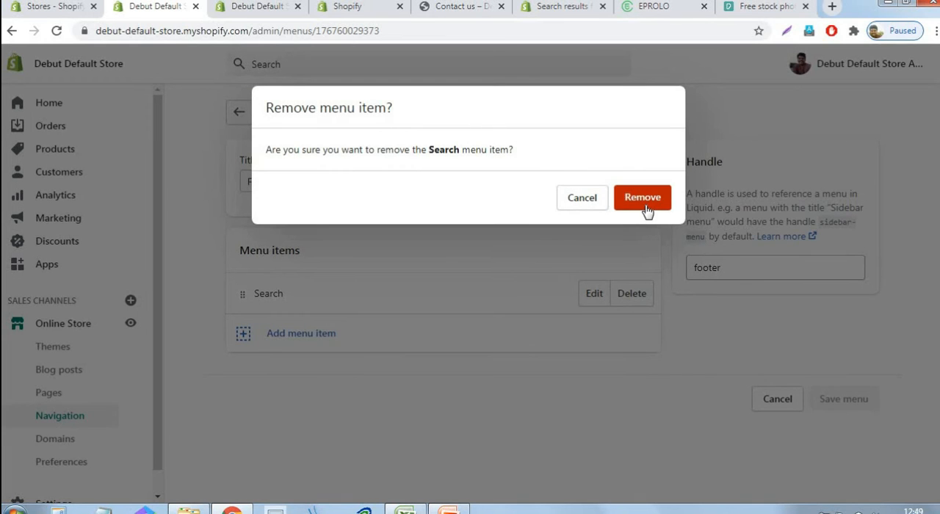
click(644, 198)
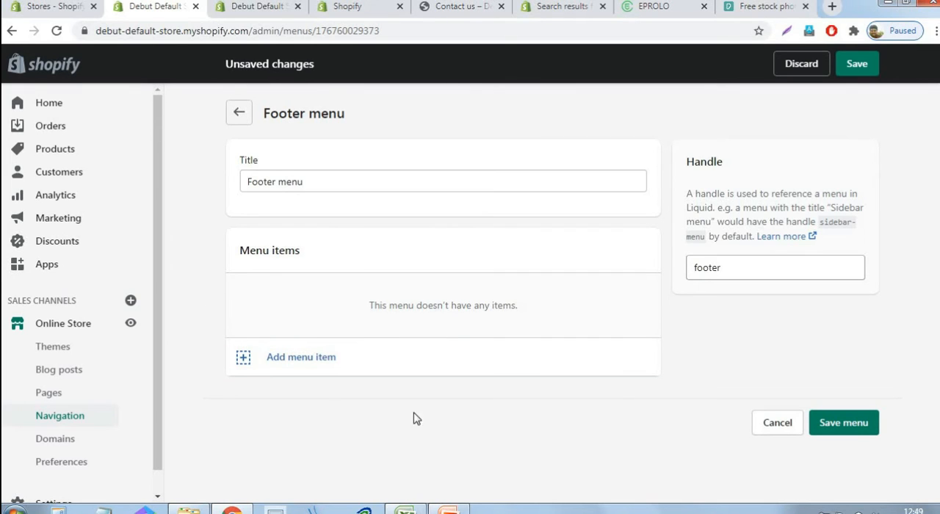
Add a Footer menu item linked to the "About us" page
click(302, 365)
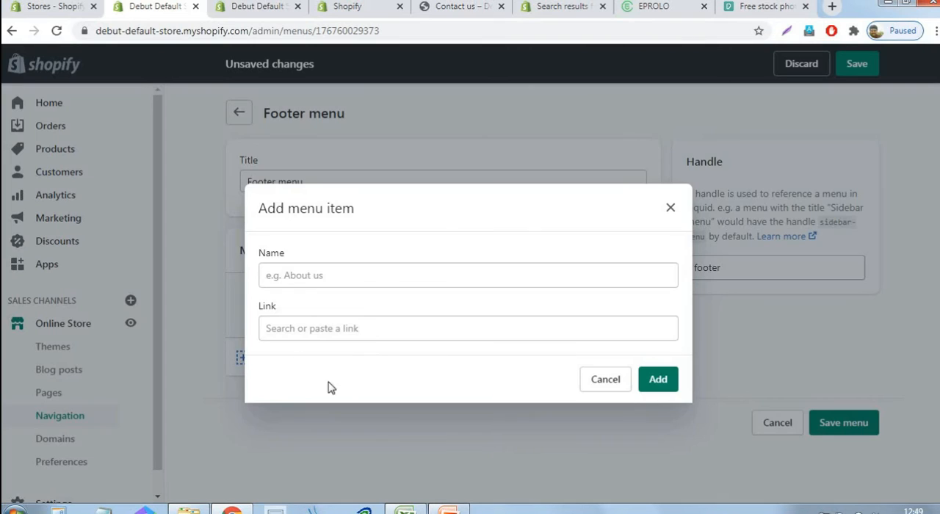
click(373, 333)
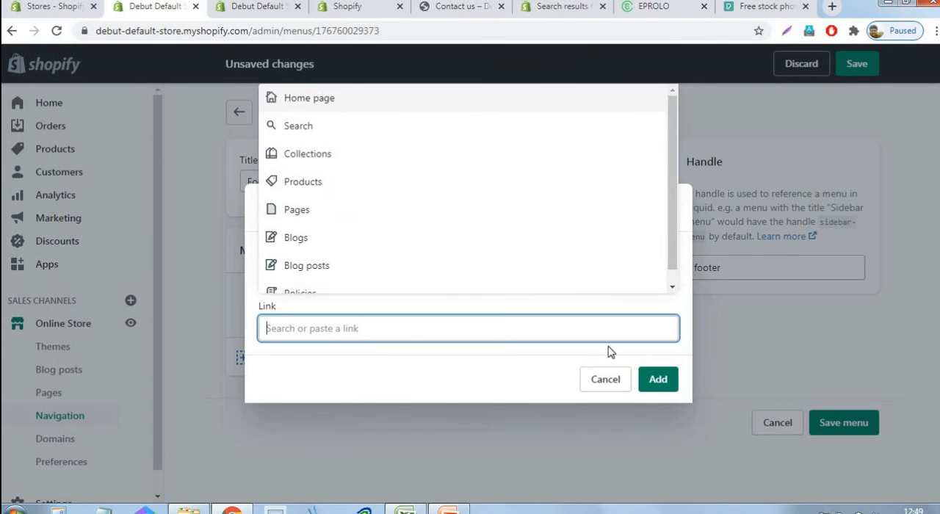
click(343, 210)
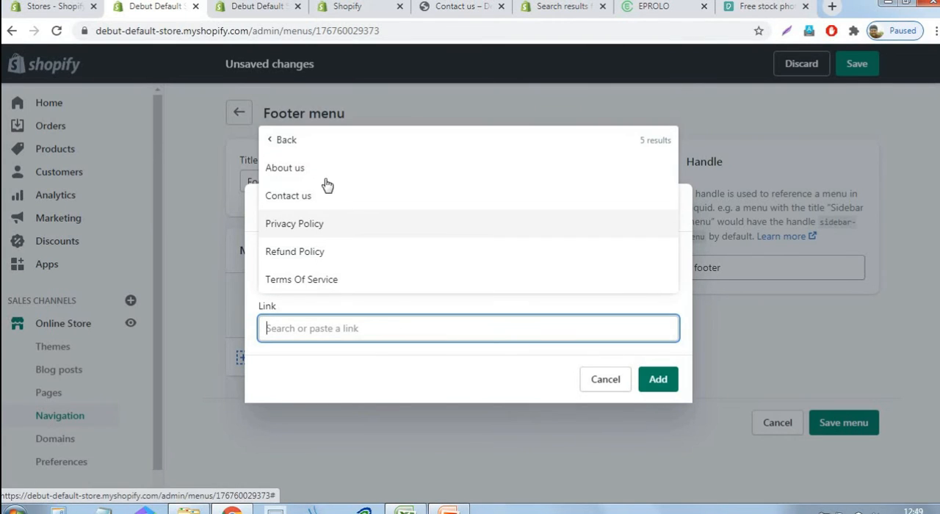
click(323, 174)
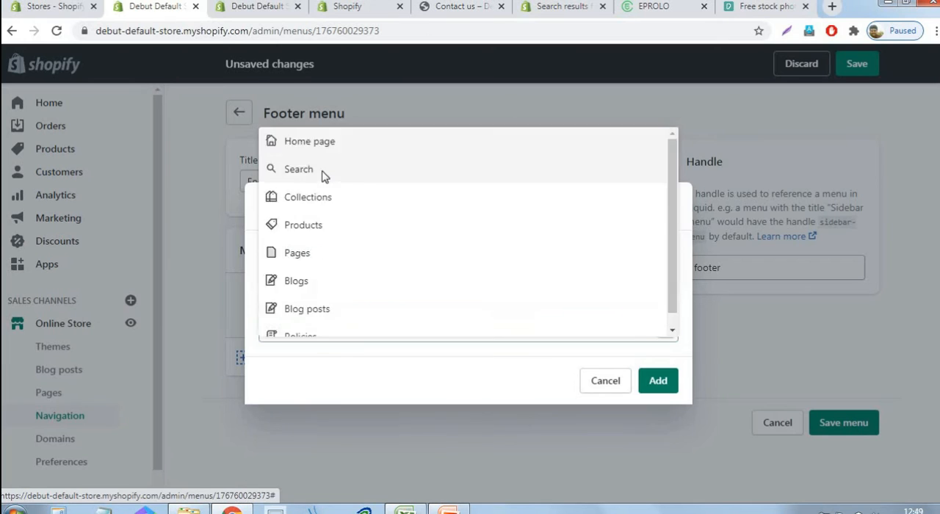
click(663, 383)
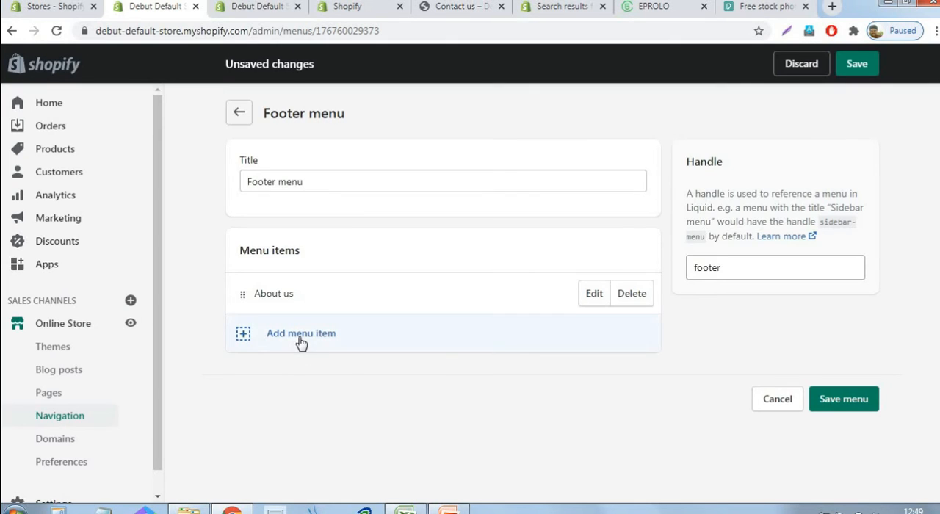
Add a Footer menu item linked to the "Privacy Policy" page
click(299, 337)
click(301, 331)
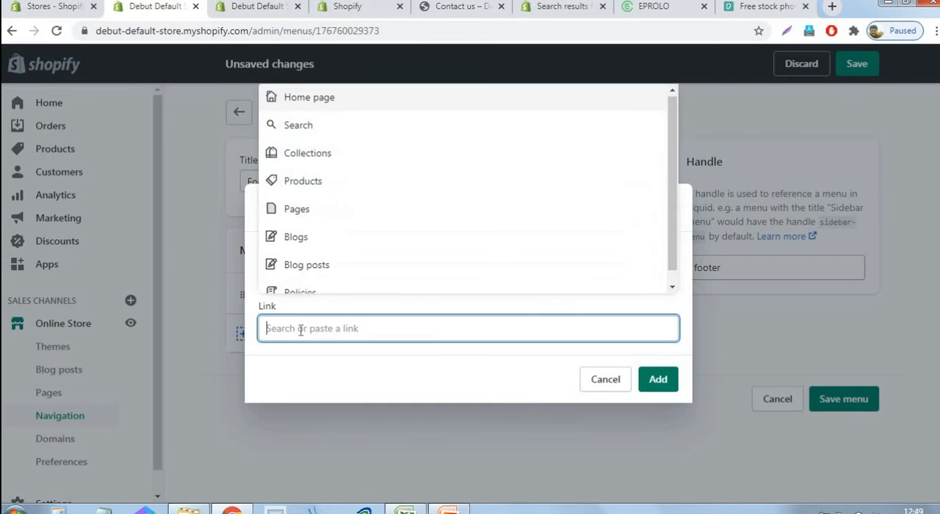
click(301, 213)
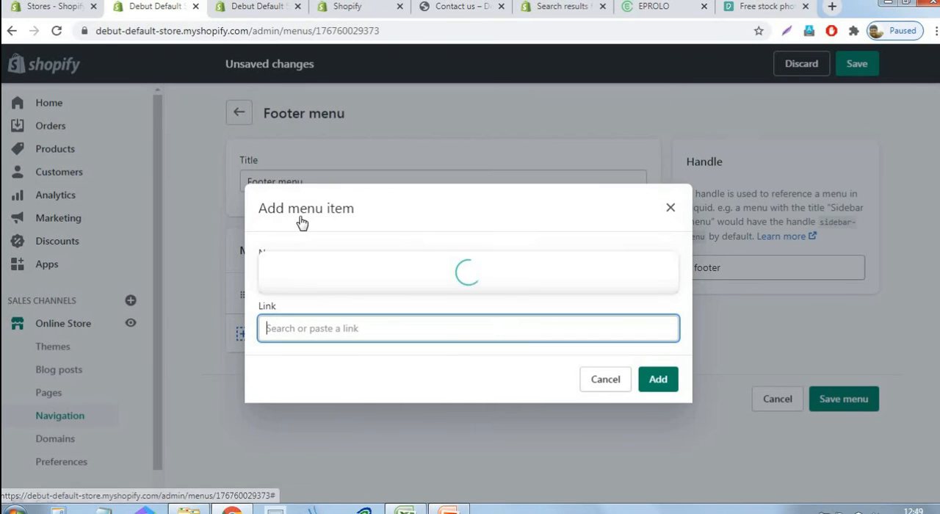
click(307, 225)
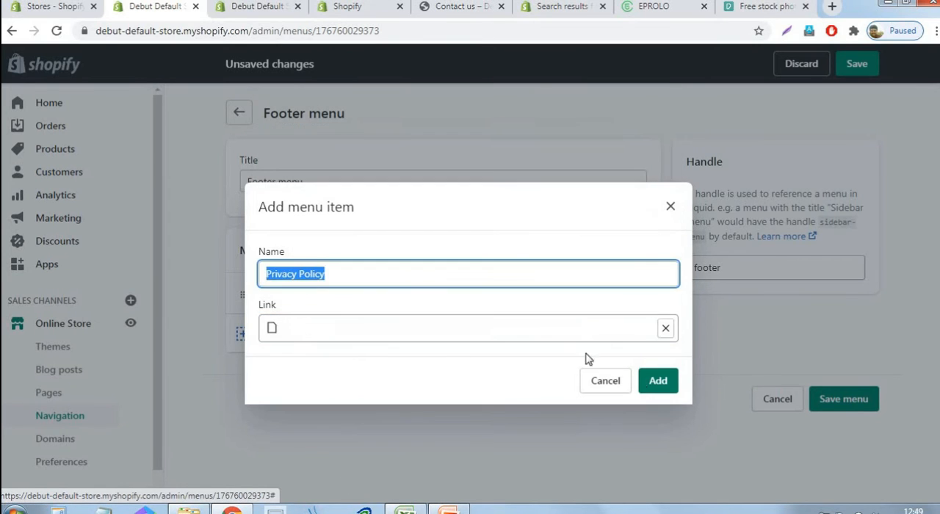
click(660, 382)
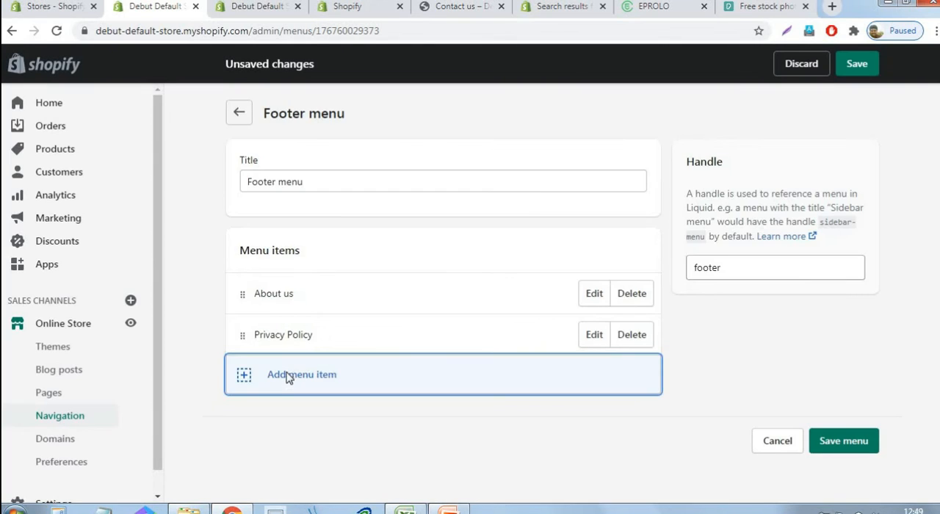
Add a Footer menu item linked to the "Refund Policy" page
click(291, 376)
click(294, 332)
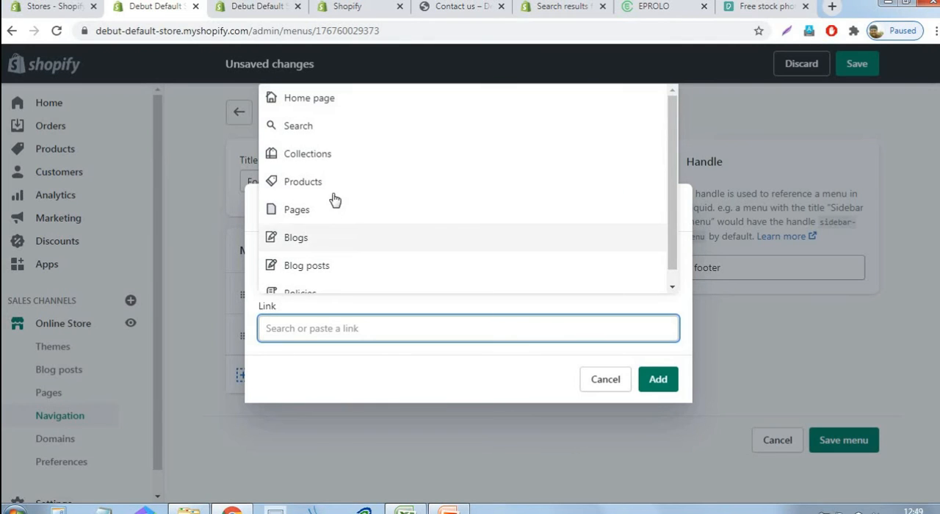
click(317, 213)
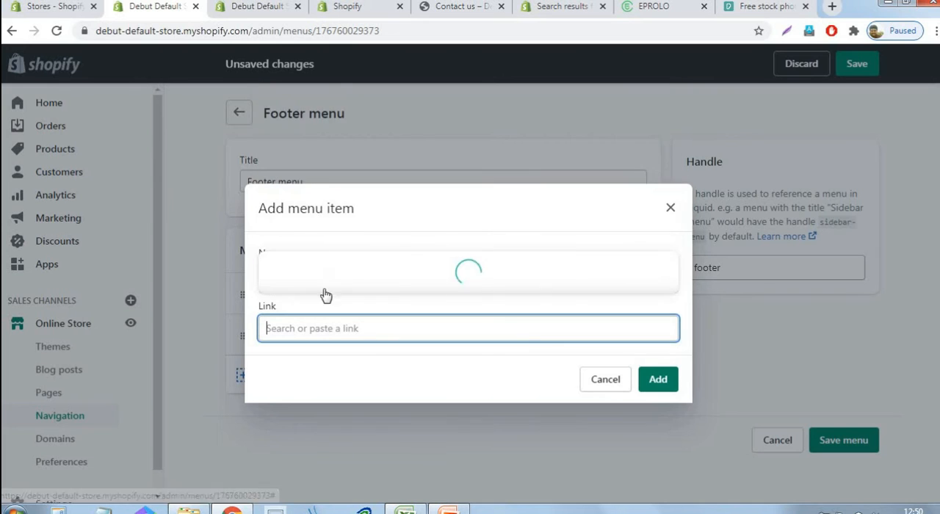
click(294, 251)
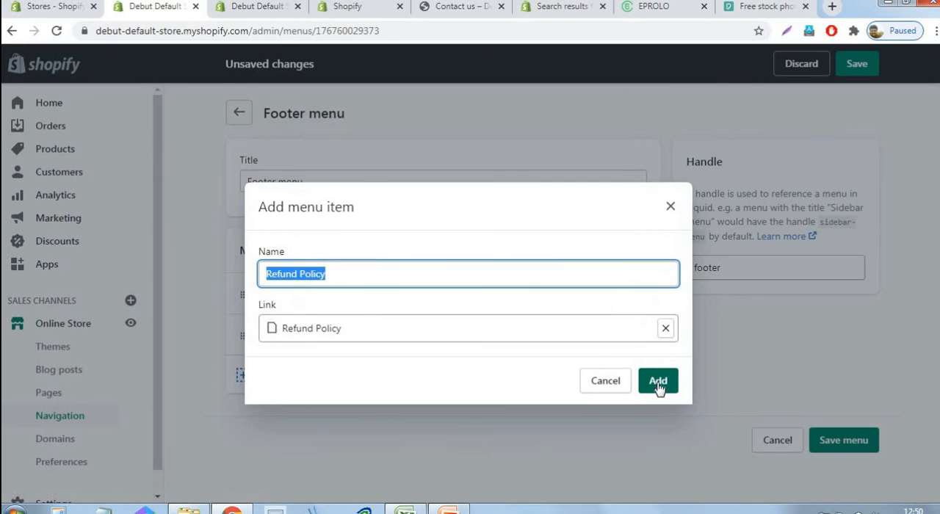
click(659, 379)
Add a Footer menu item linked to the "Terms Of Service" page
click(301, 418)
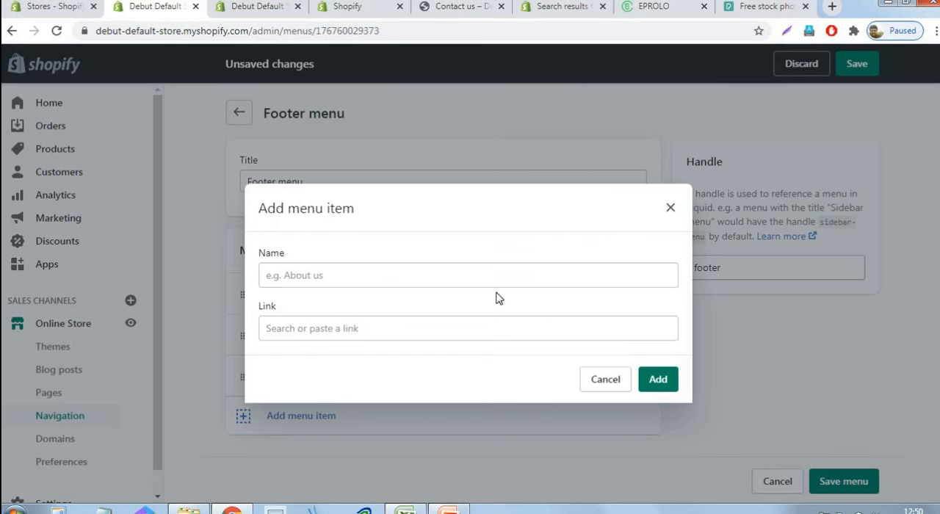
click(307, 328)
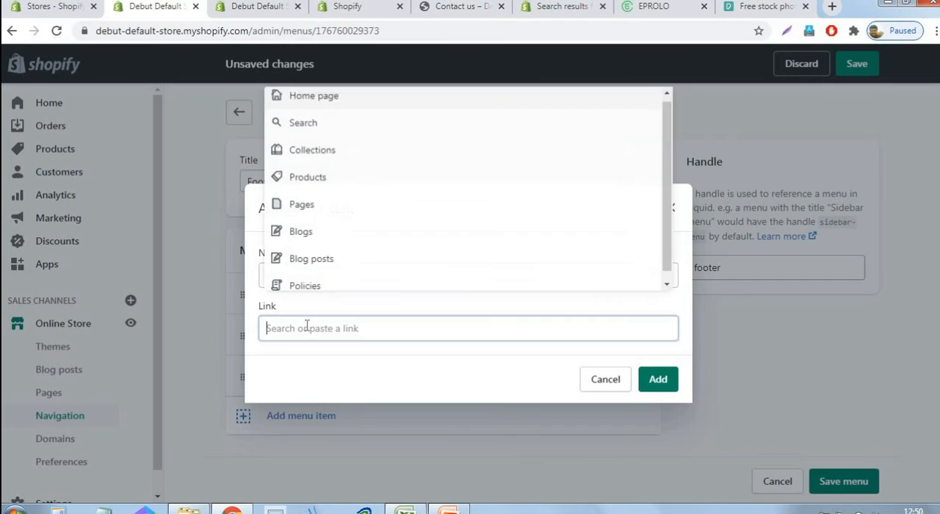
click(328, 214)
click(331, 280)
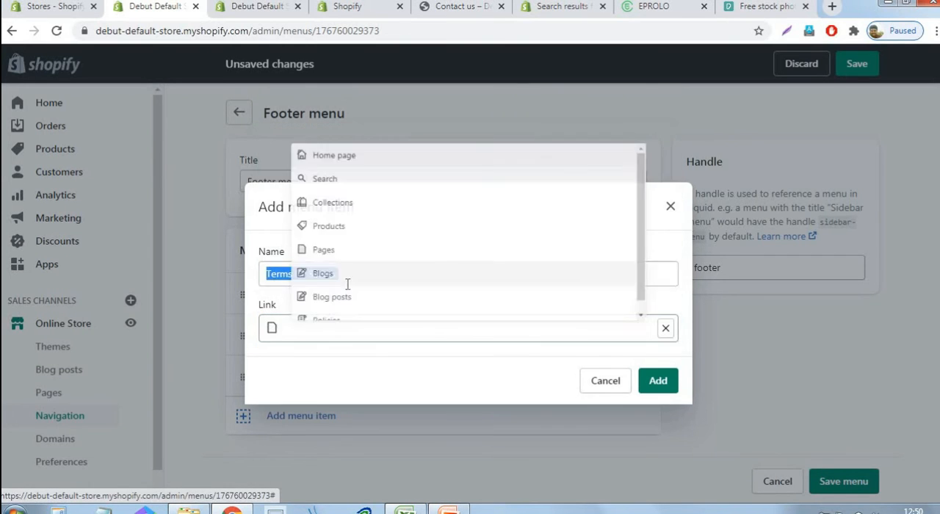
click(658, 380)
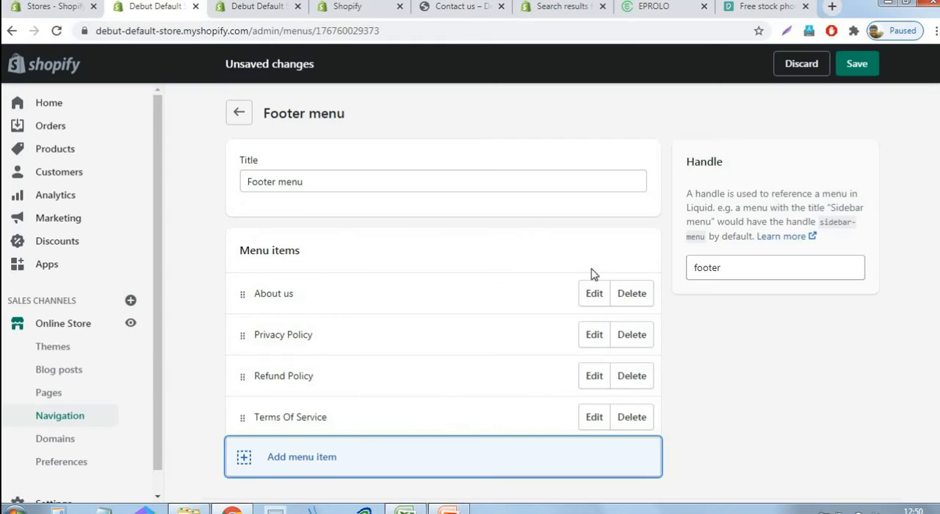
Add a Footer menu item linked to the "Contact us" page and save the menu
scroll(260, 366, down, 1)
click(281, 401)
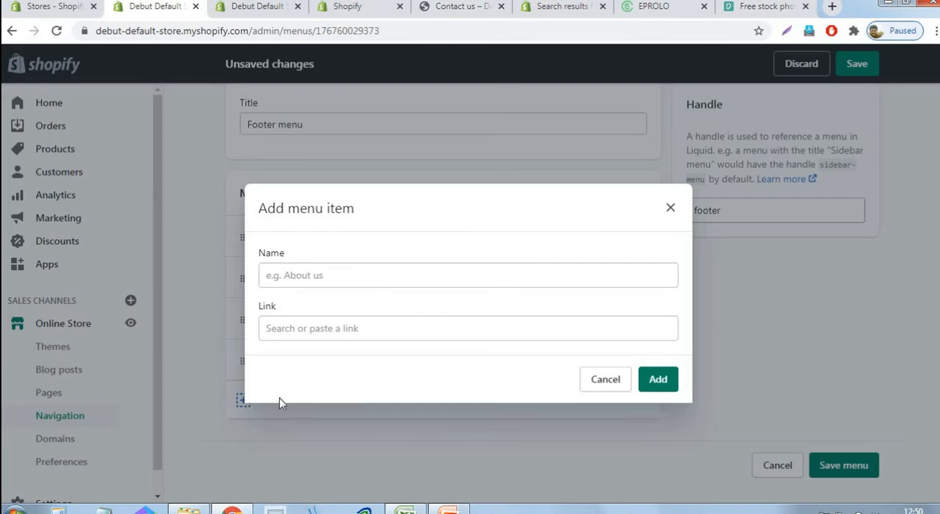
click(341, 329)
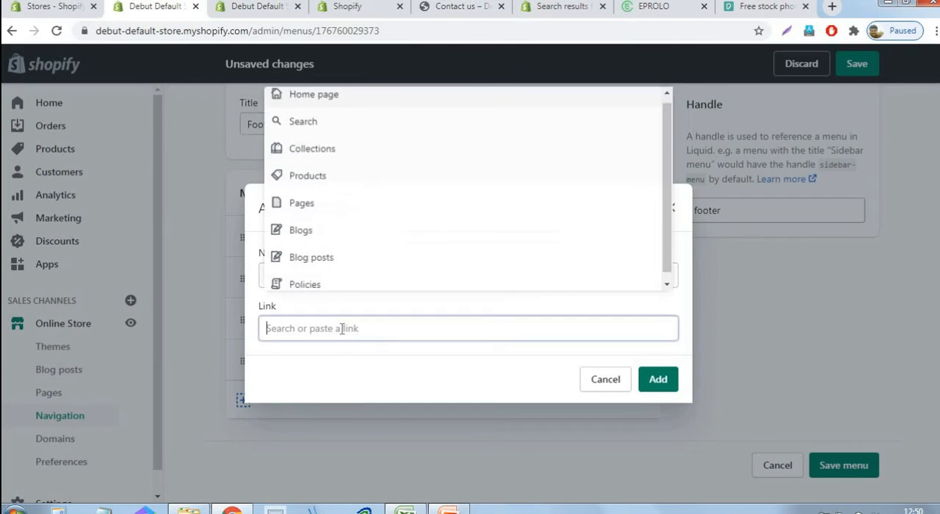
click(311, 211)
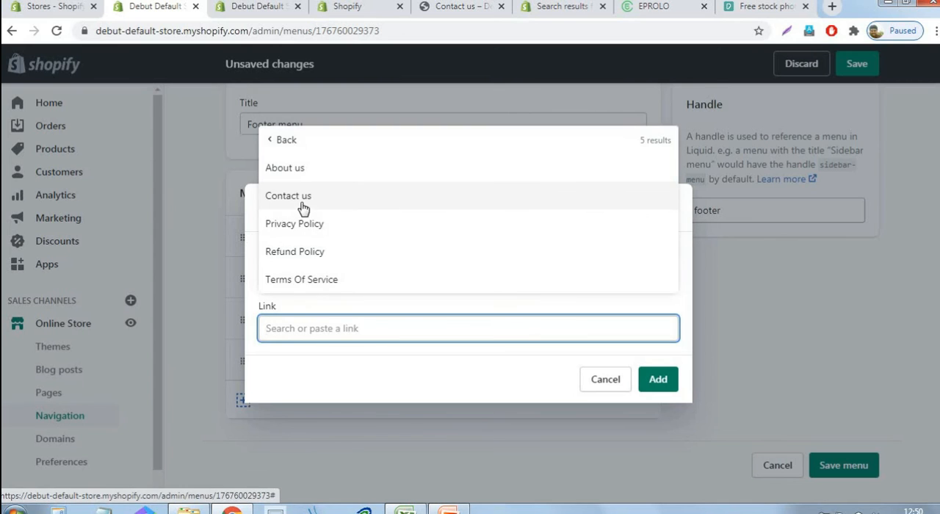
click(300, 198)
click(667, 380)
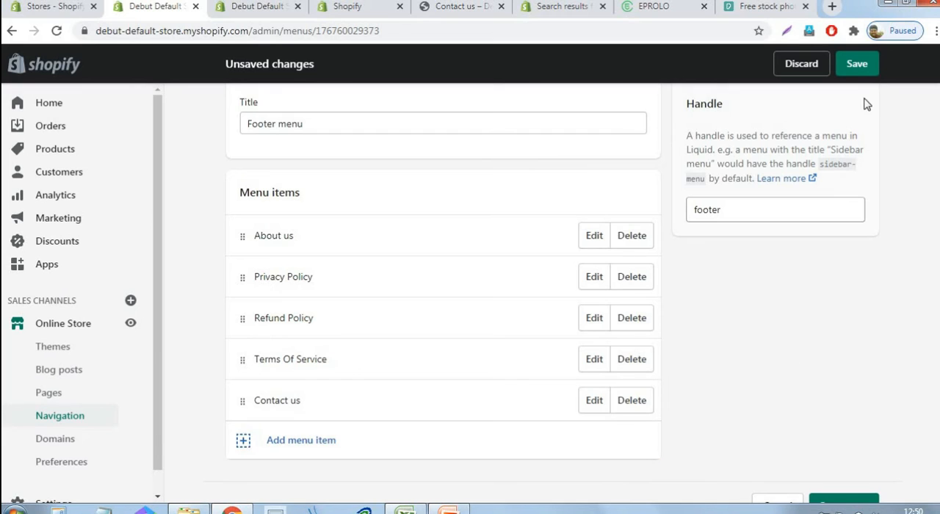
click(857, 64)
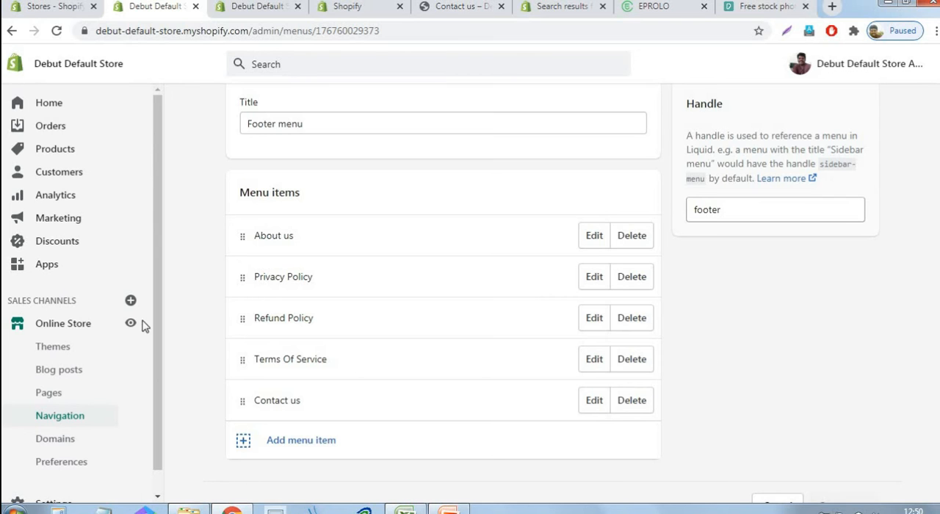
Open the Debut theme for customization and check the header and footer menus in the home page preview
click(450, 511)
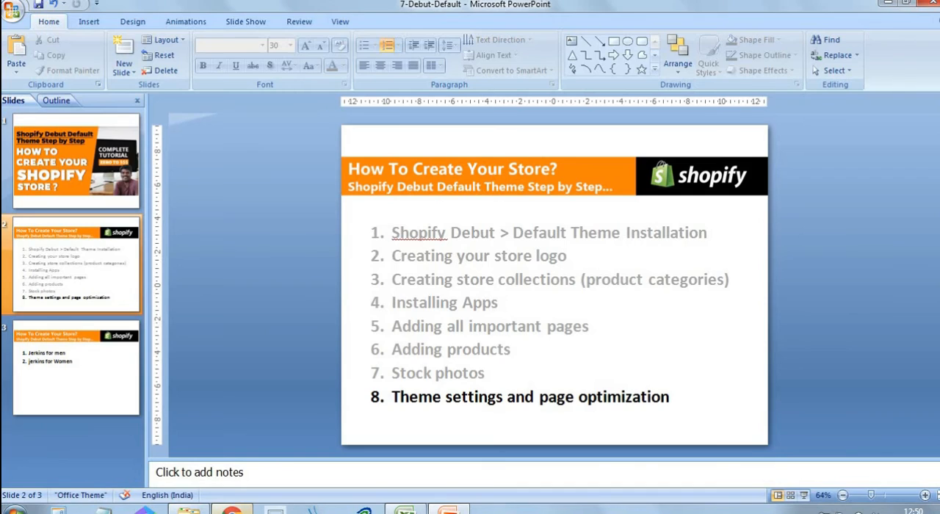
key(alt+Tab)
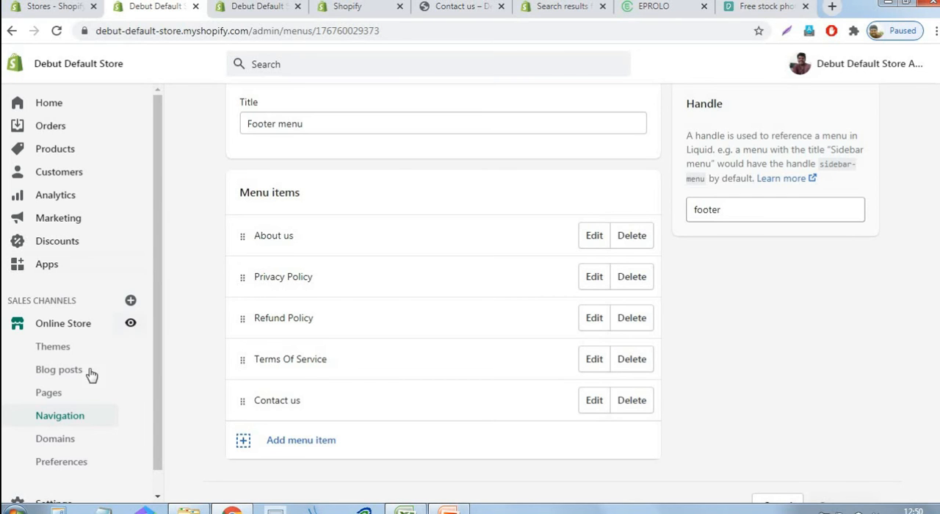
scroll(70, 358, down, 1)
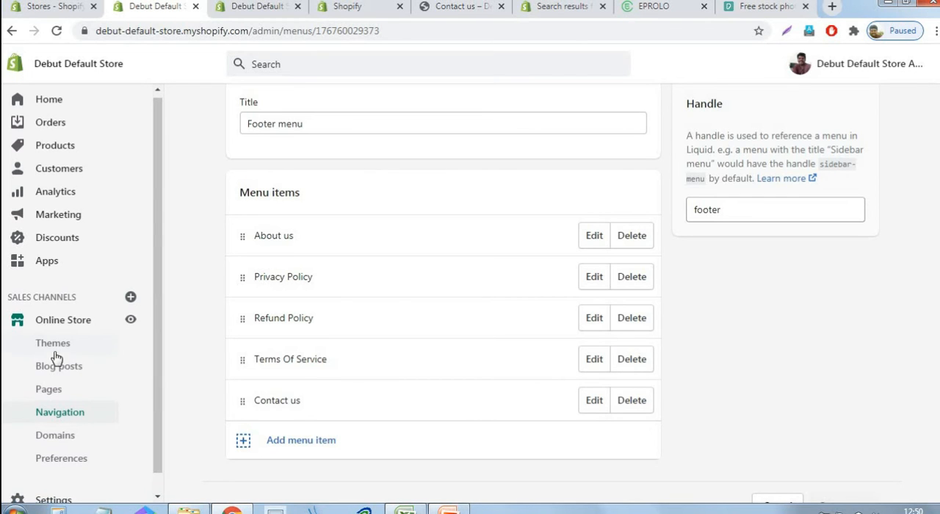
click(53, 349)
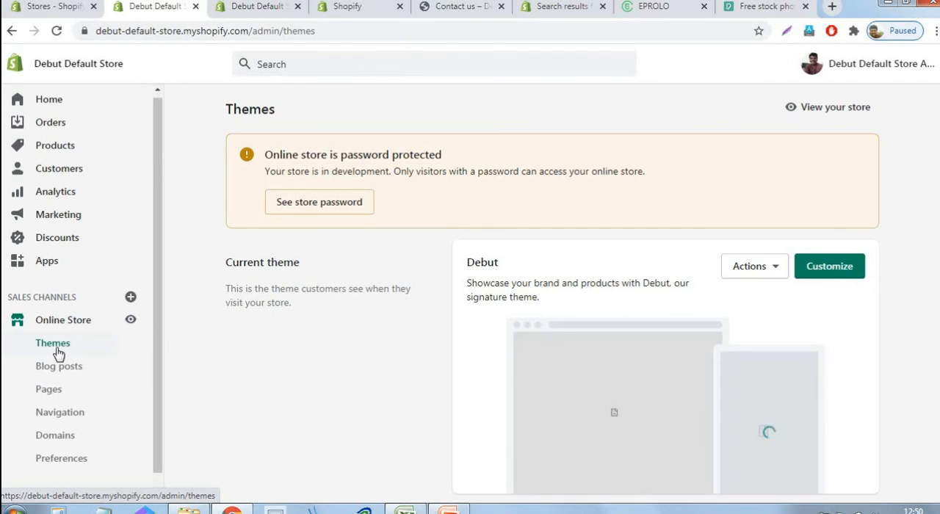
click(831, 267)
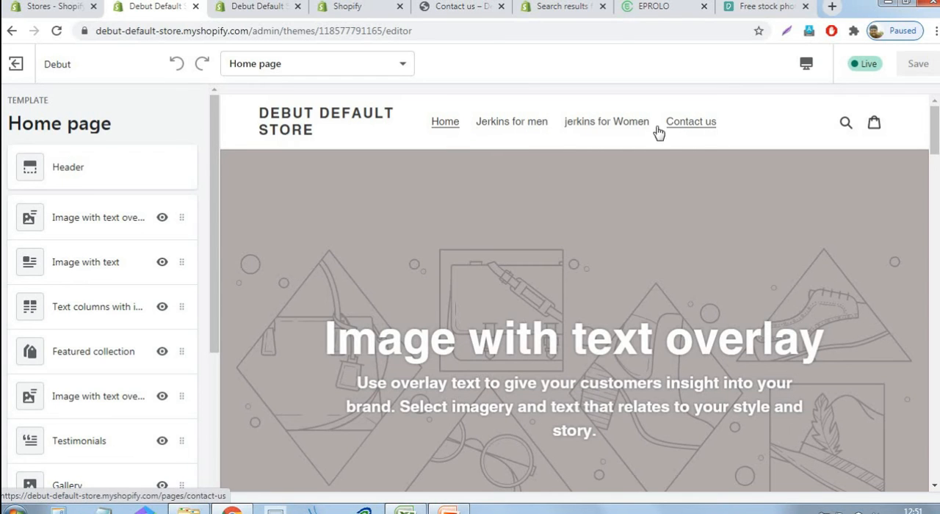
scroll(808, 184, down, 10)
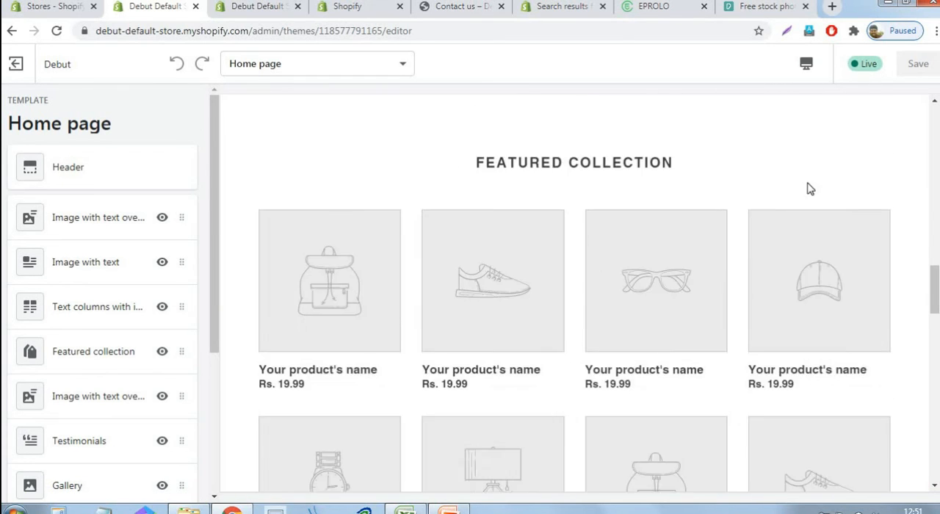
scroll(808, 188, down, 10)
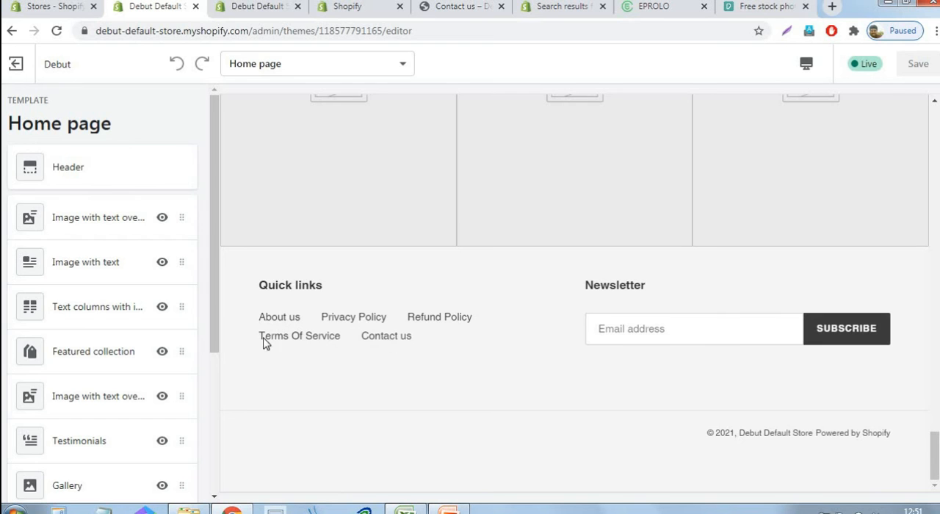
scroll(514, 311, up, 5)
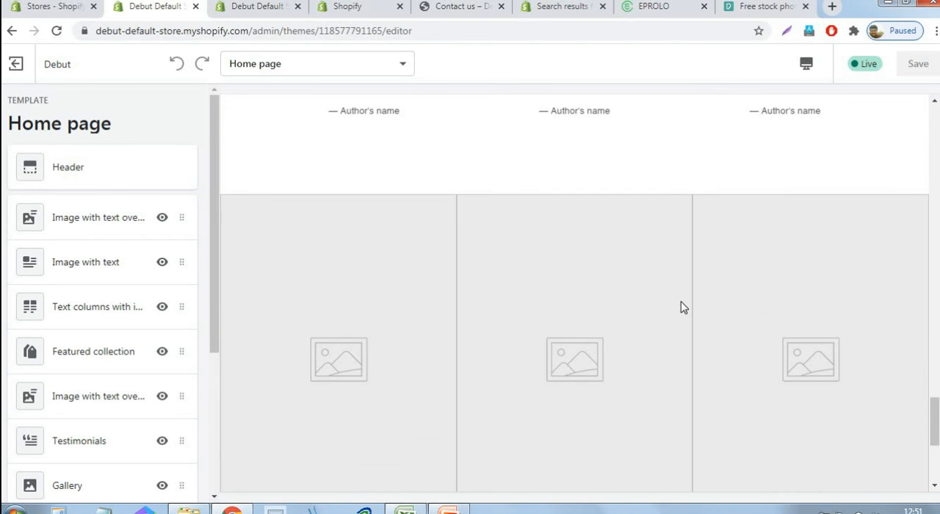
scroll(681, 303, up, 10)
scroll(659, 297, up, 10)
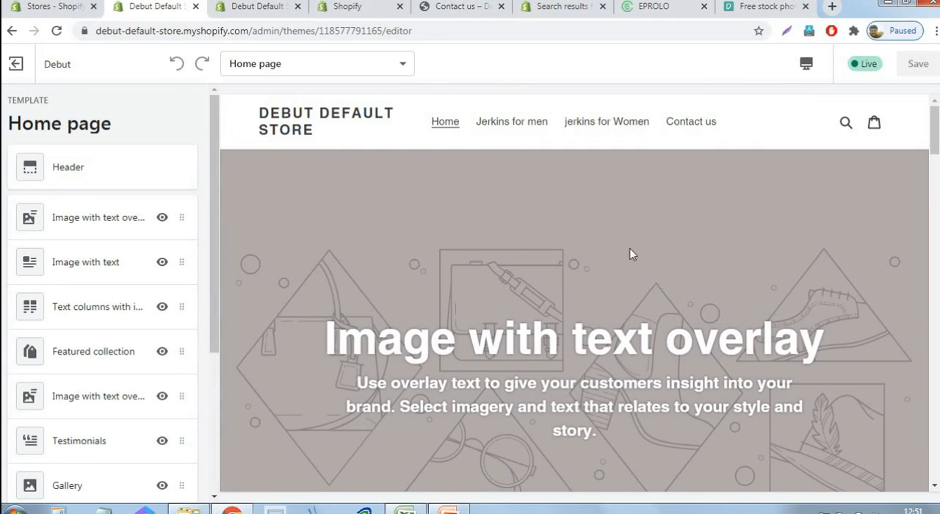
Upload the "logo" image file as the Header's logo image and set the custom logo width to 235px
click(66, 171)
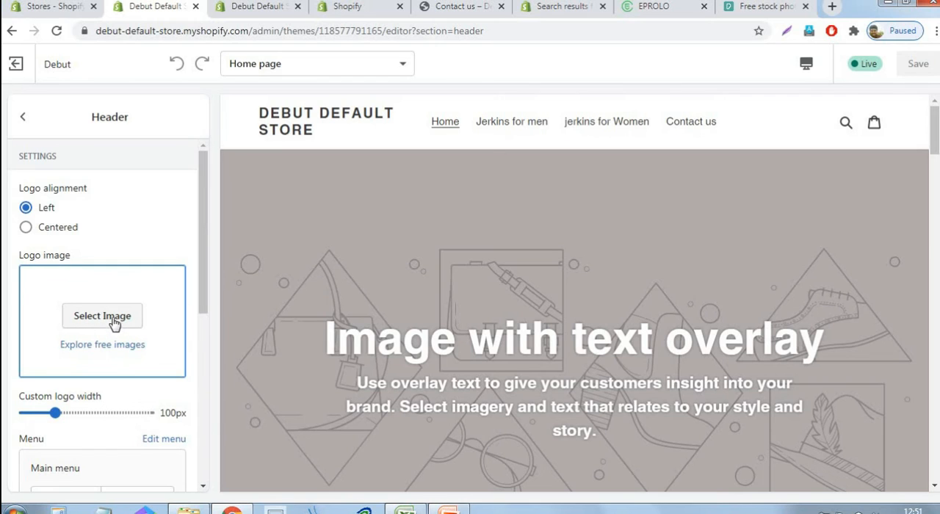
click(114, 323)
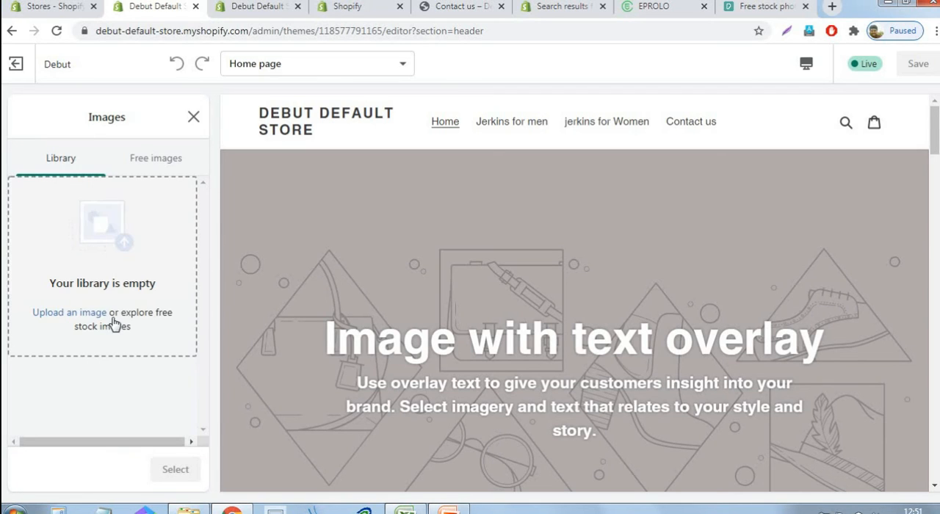
click(64, 315)
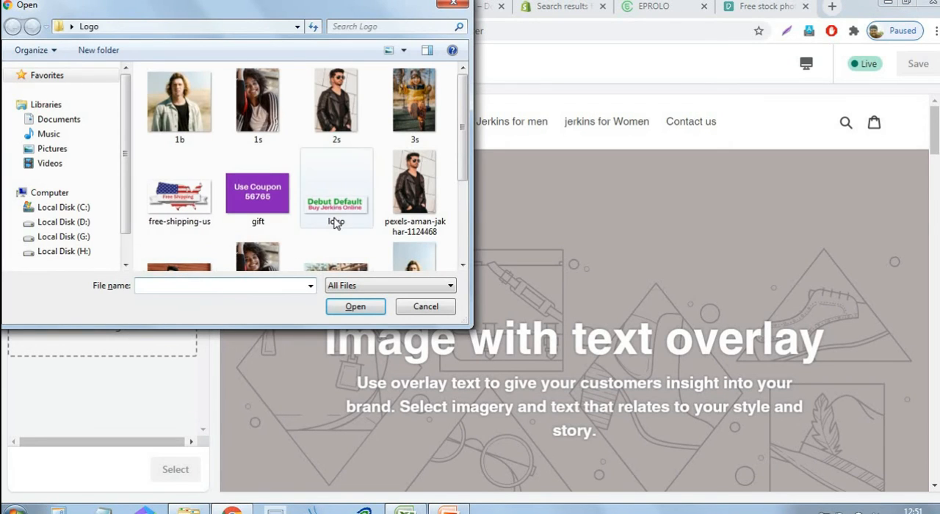
click(338, 216)
click(351, 308)
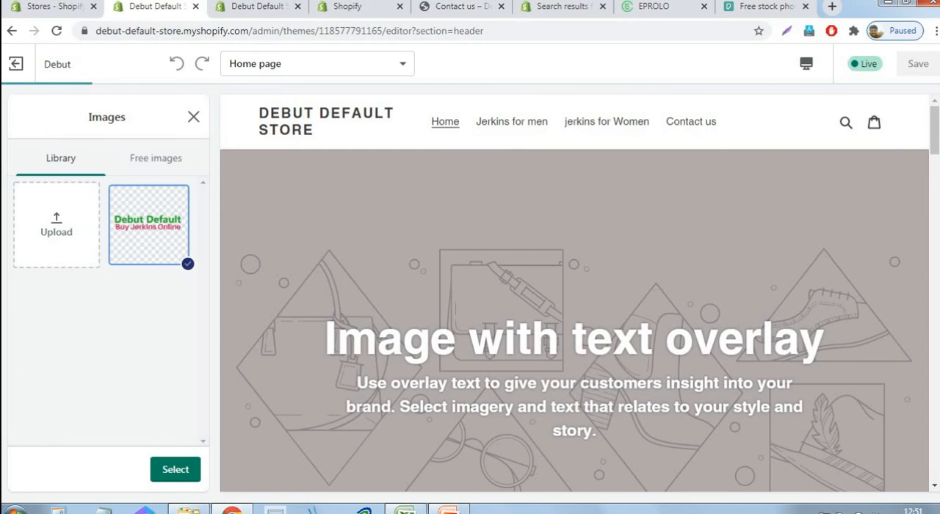
click(189, 481)
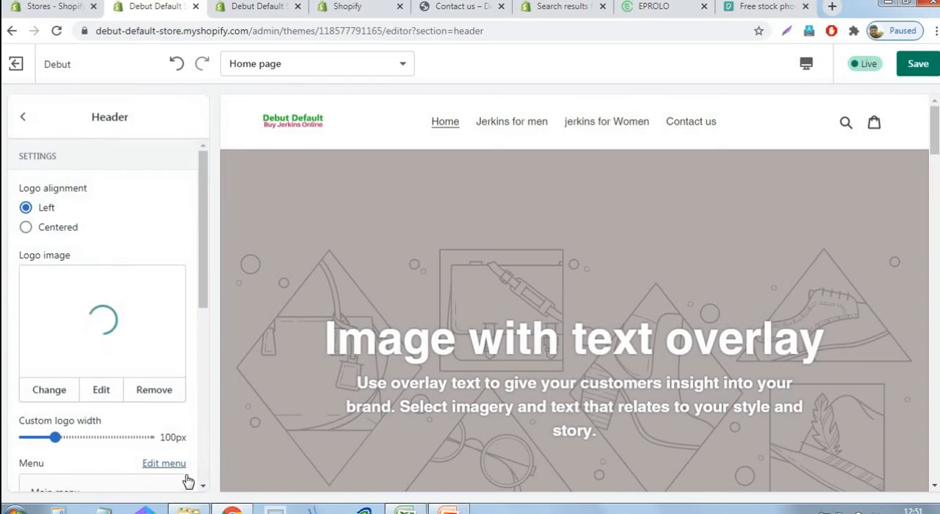
drag(207, 208, 210, 225)
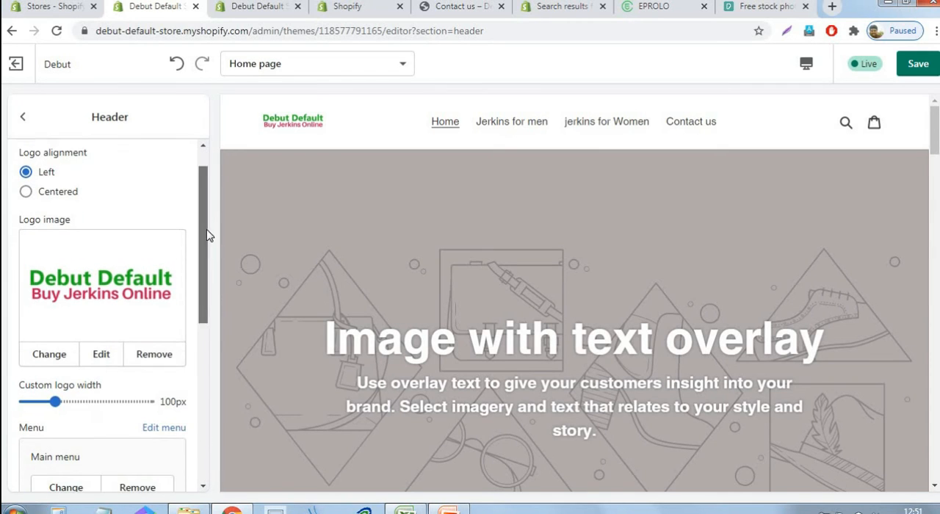
drag(53, 395, 139, 396)
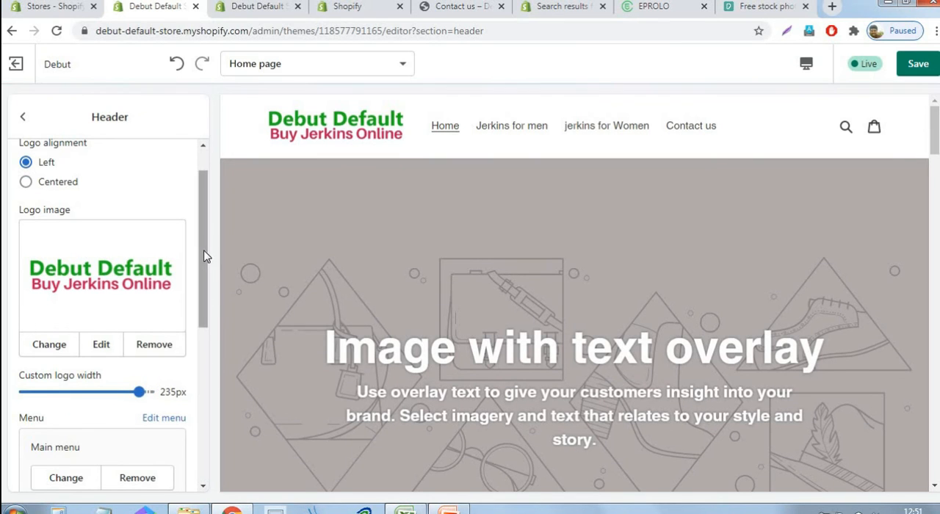
Look through the Header section's logo, menu and announcement bar settings
scroll(208, 323, down, 1)
scroll(210, 326, down, 5)
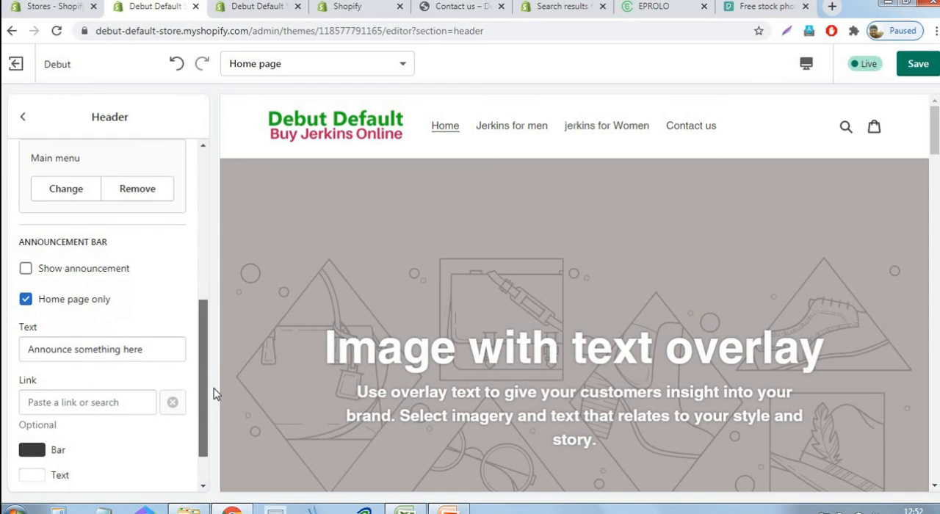
scroll(216, 342, up, 2)
scroll(212, 363, down, 1)
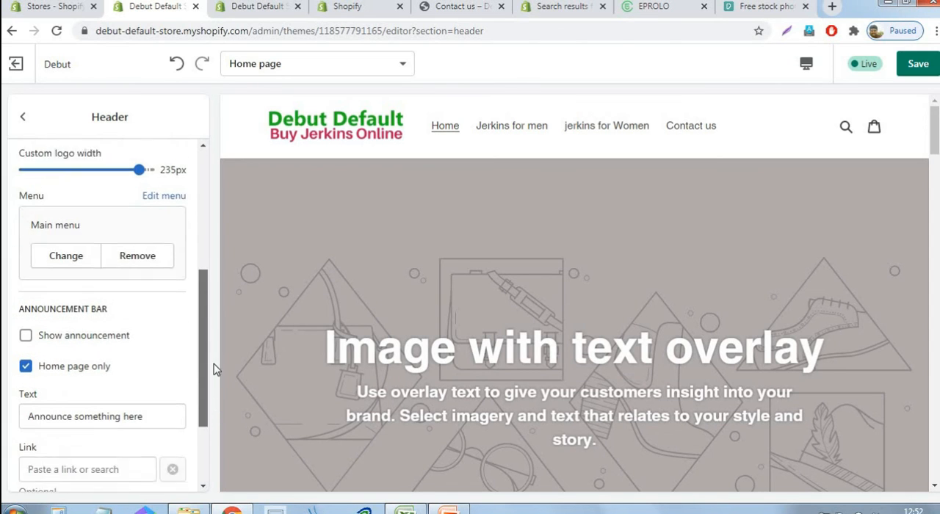
scroll(212, 242, up, 4)
scroll(213, 237, down, 3)
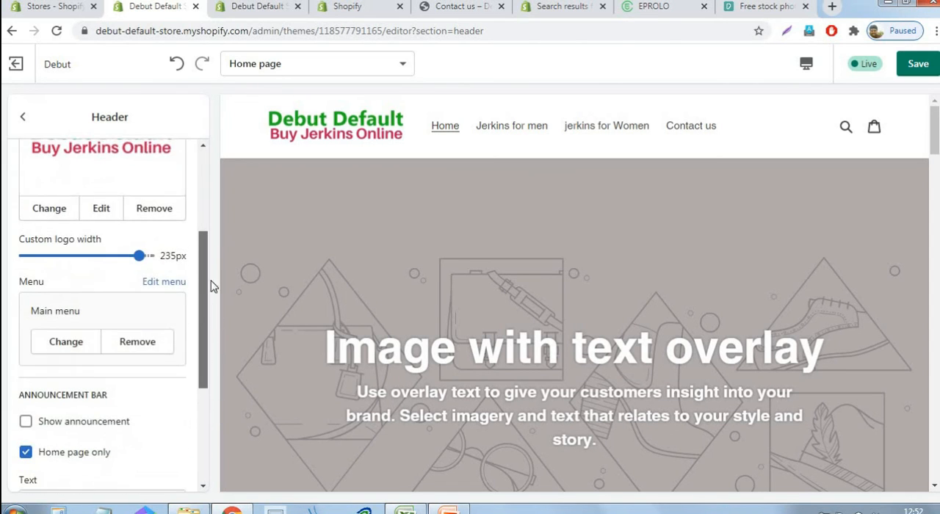
scroll(212, 285, up, 2)
scroll(208, 309, down, 3)
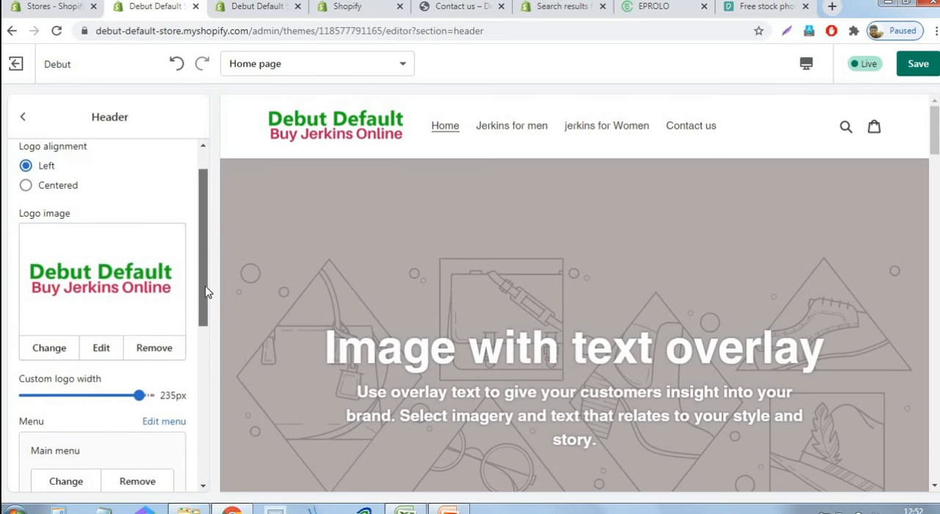
Show the announcement bar with the text "FREE Shipping USA on all orders above $75" and save the theme
scroll(210, 323, down, 1)
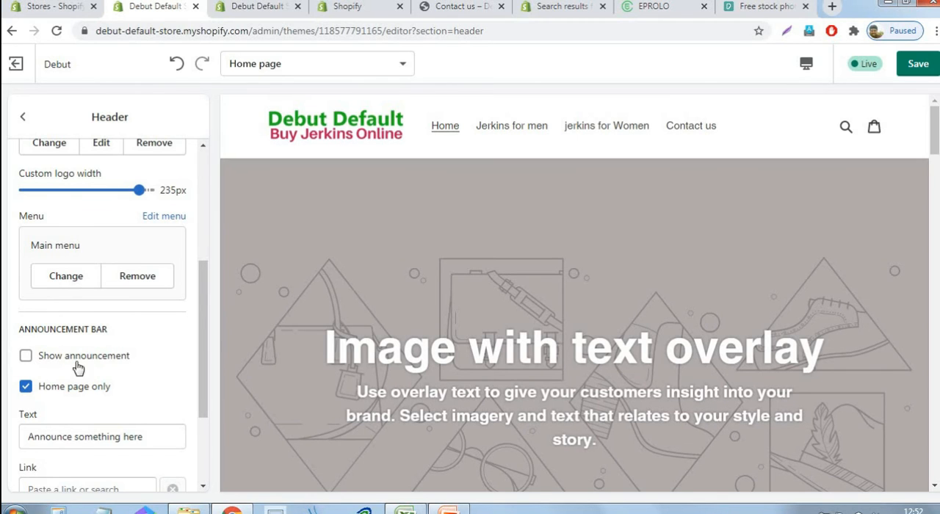
click(27, 358)
click(155, 439)
drag(155, 439, 27, 437)
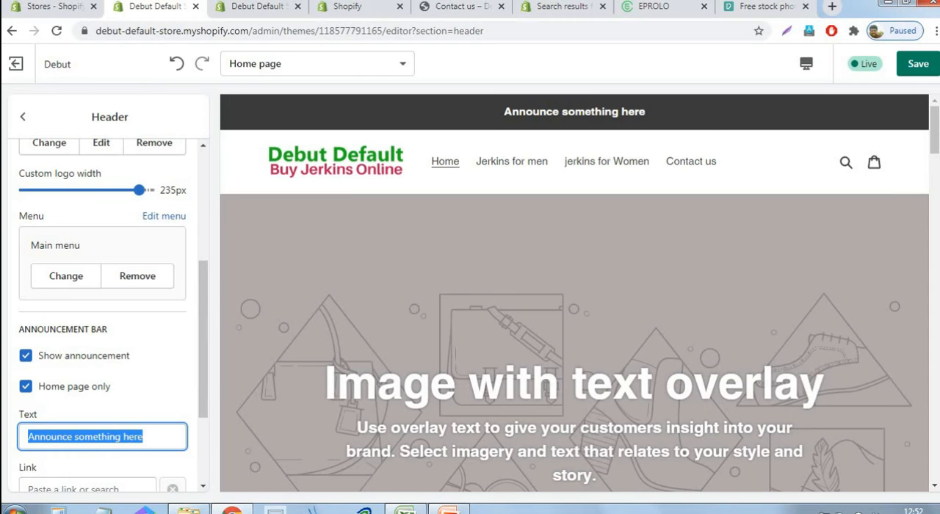
text(FRE)
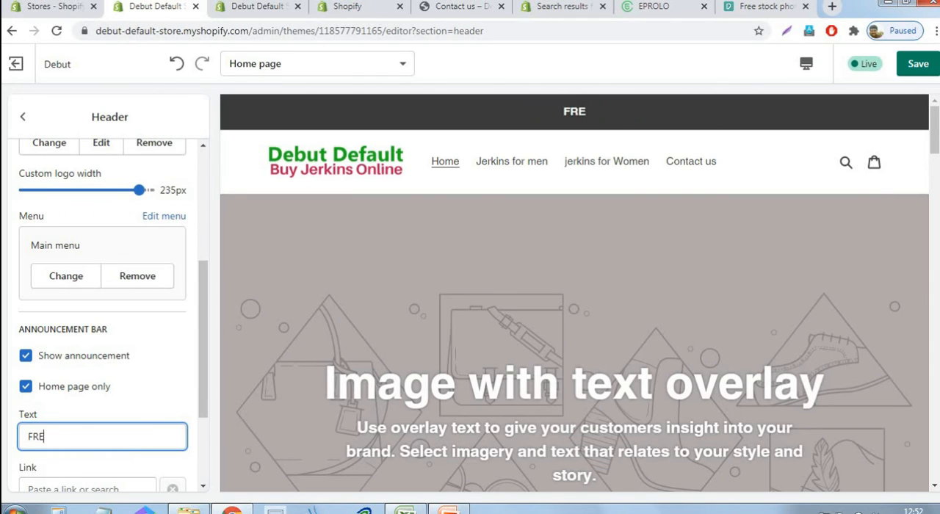
text(E Shipp)
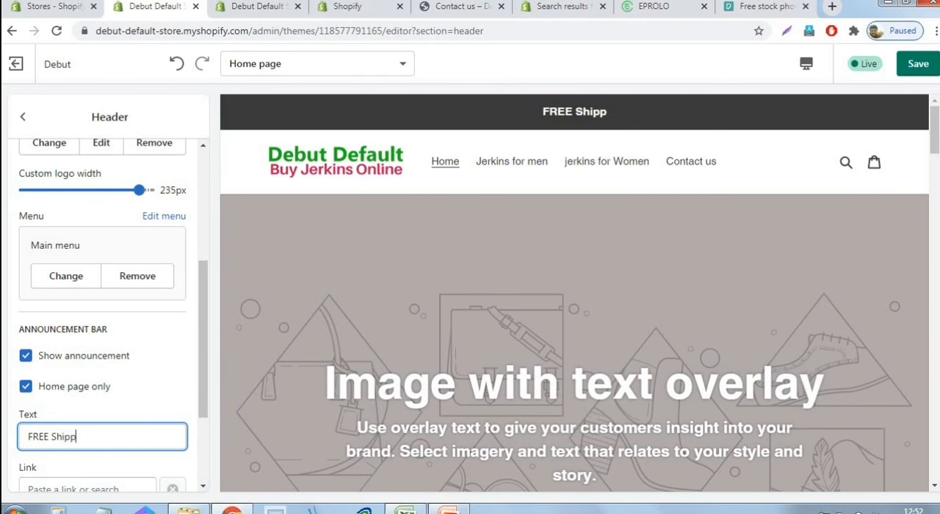
text(ing on)
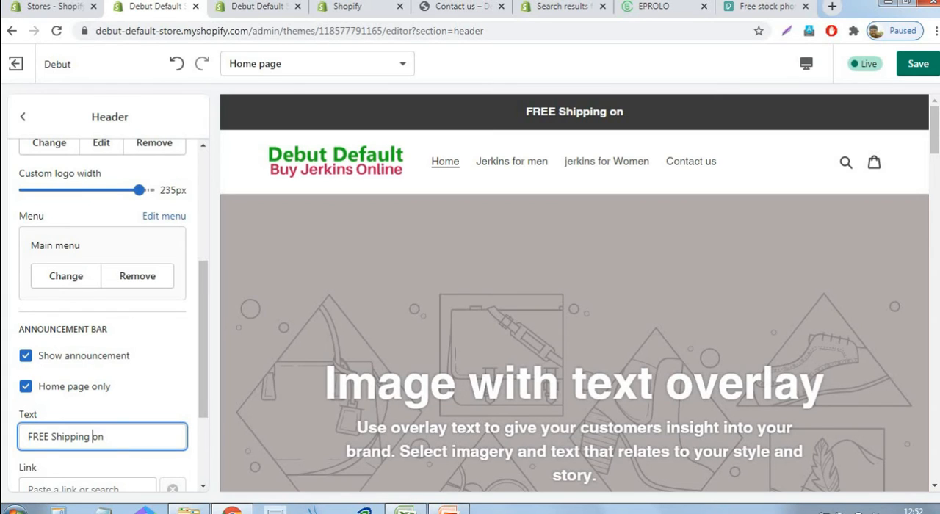
text(U)
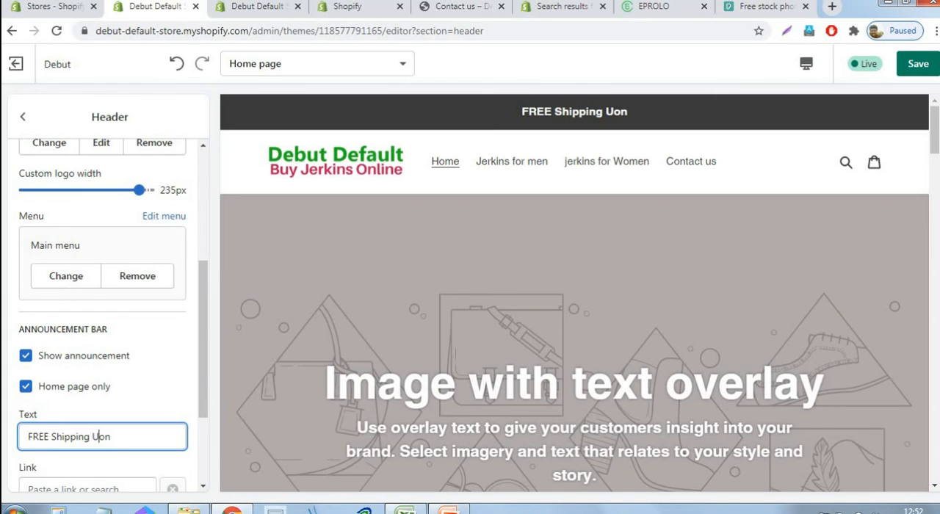
text(SA on)
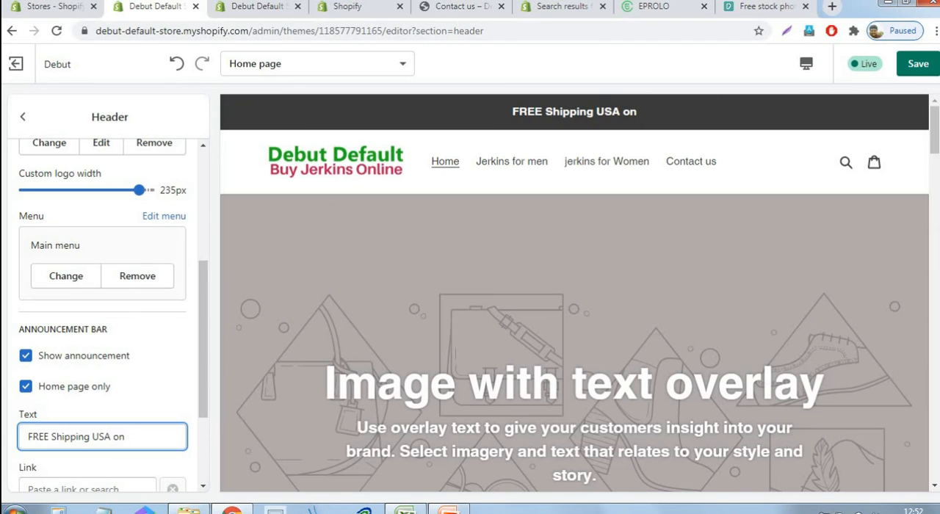
text( all )
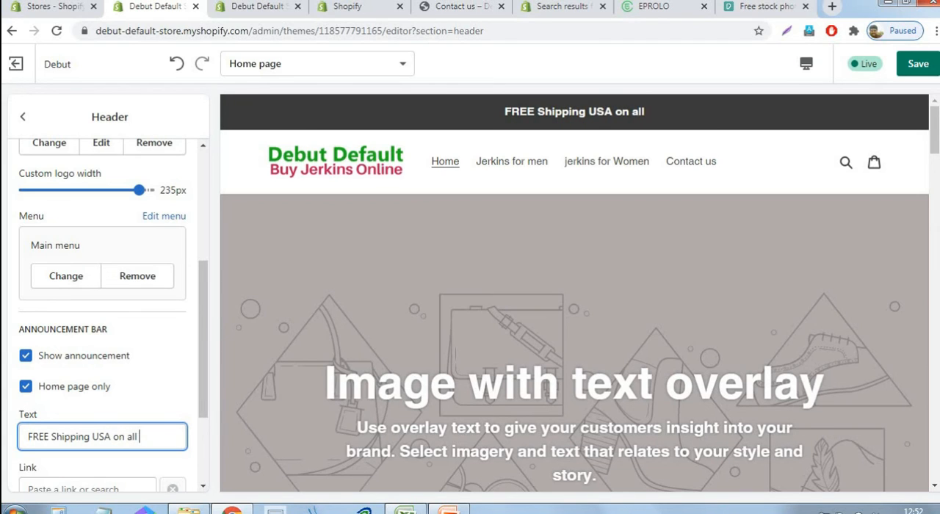
text(orders abo)
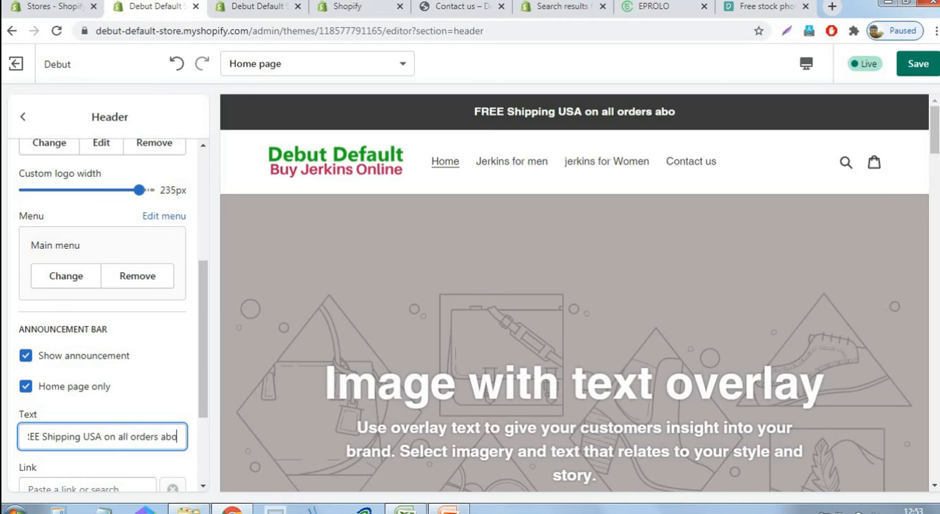
text(ve $75)
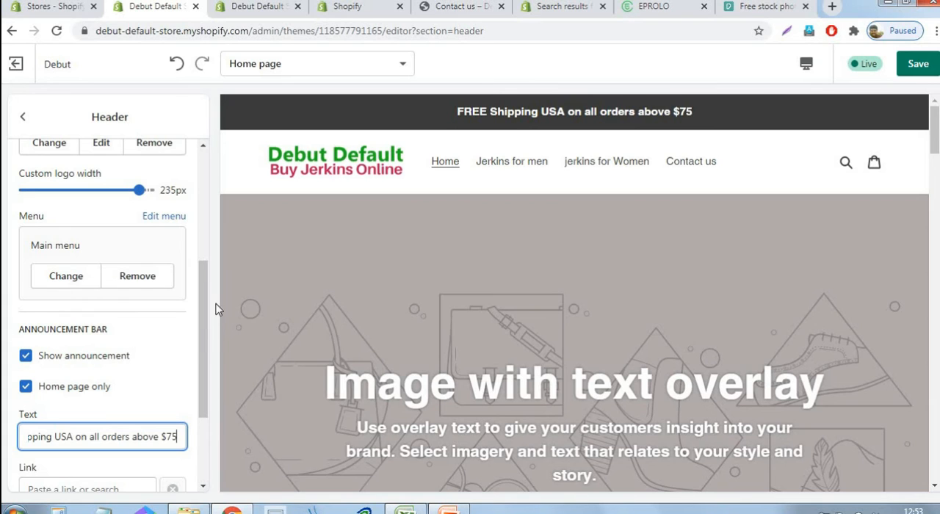
drag(205, 318, 210, 399)
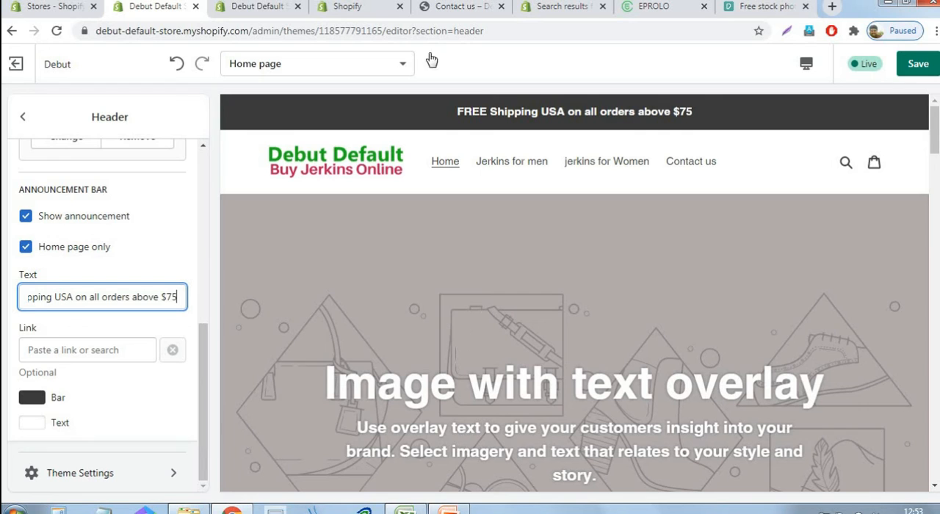
click(920, 66)
click(920, 66)
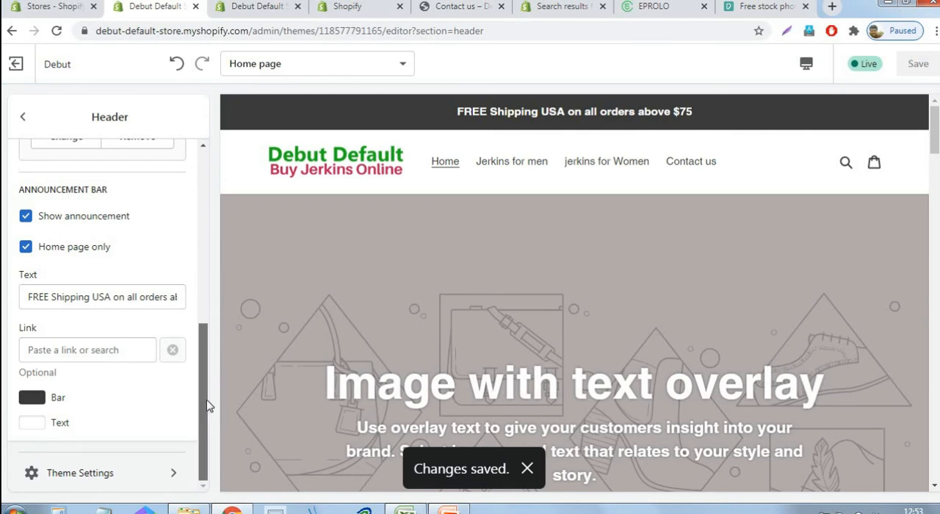
Upload the Pexels photo ending in 1275311, a seated man in a dark jacket, as the first Image with text overlay section's image
drag(206, 405, 206, 231)
click(24, 118)
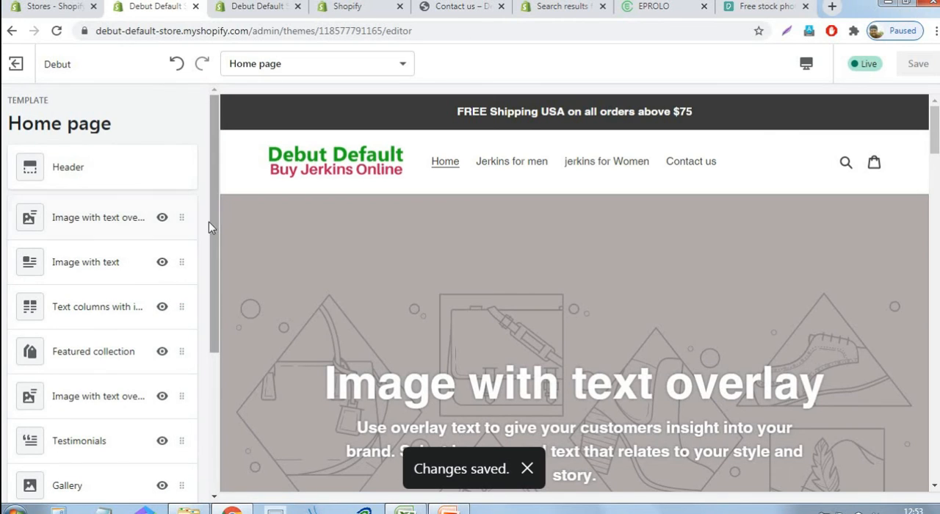
click(99, 224)
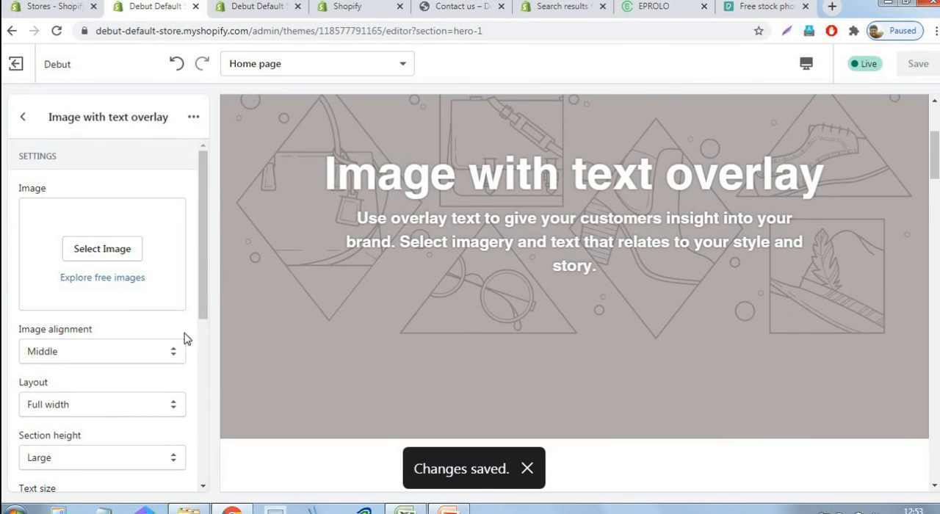
click(115, 256)
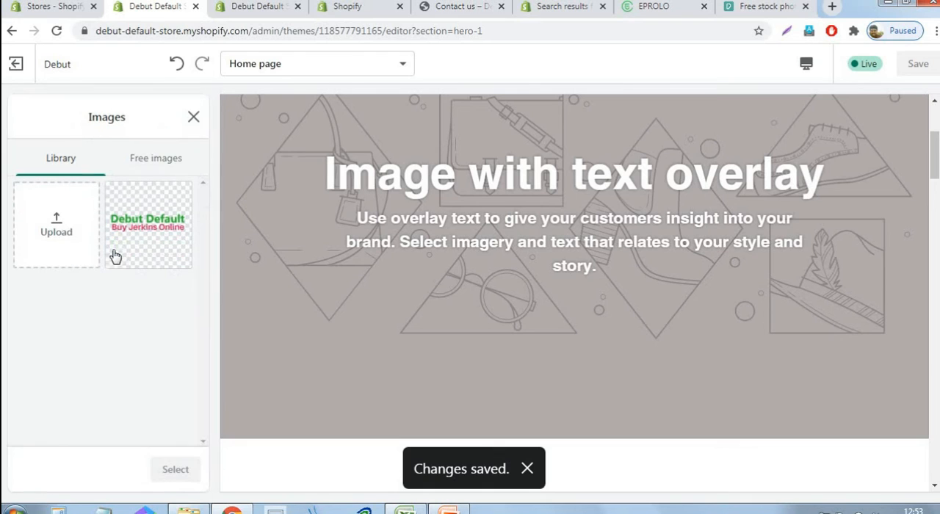
click(63, 238)
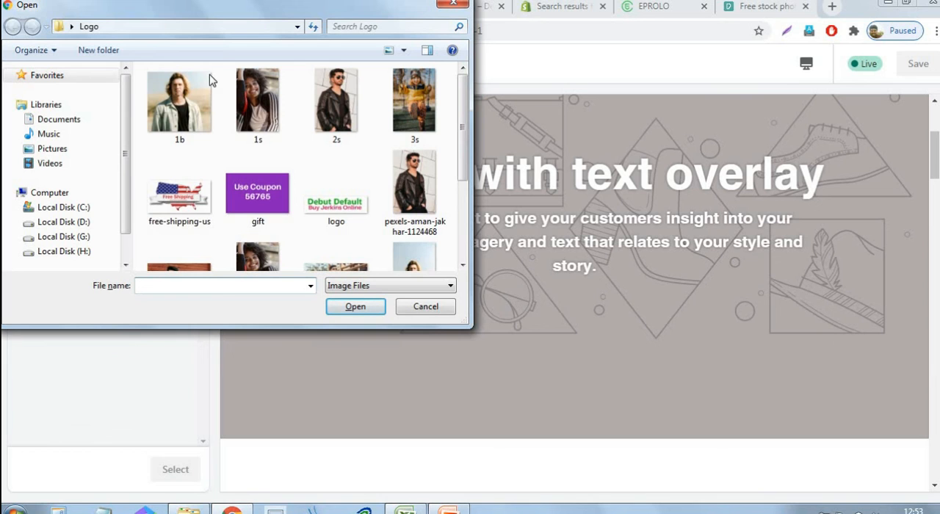
drag(462, 131, 462, 212)
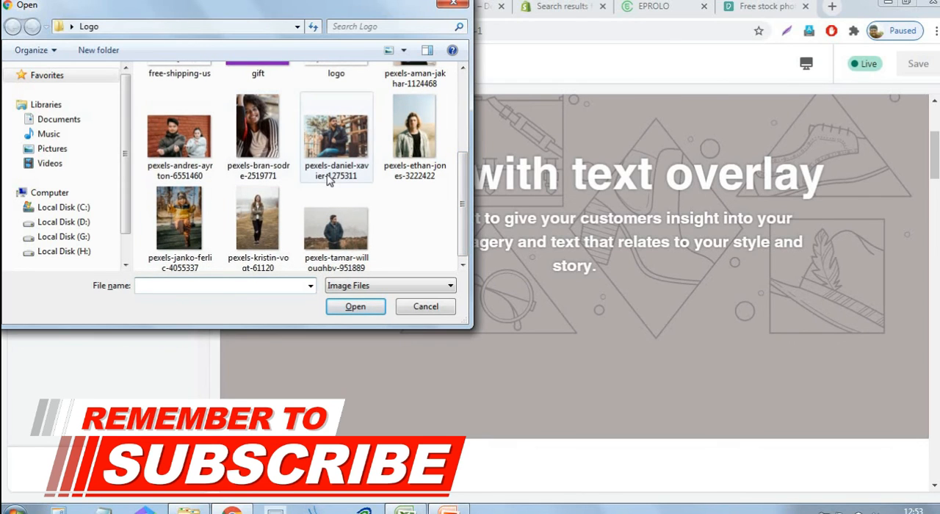
click(357, 151)
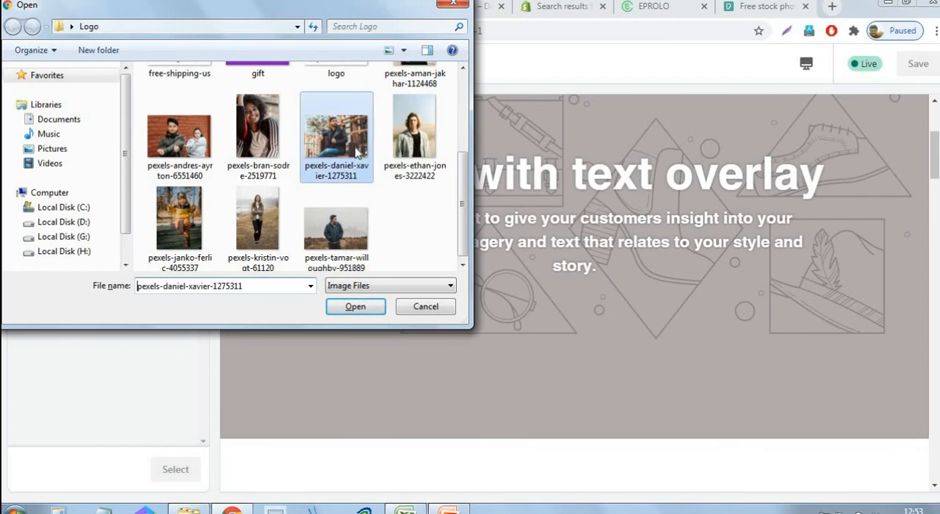
click(356, 307)
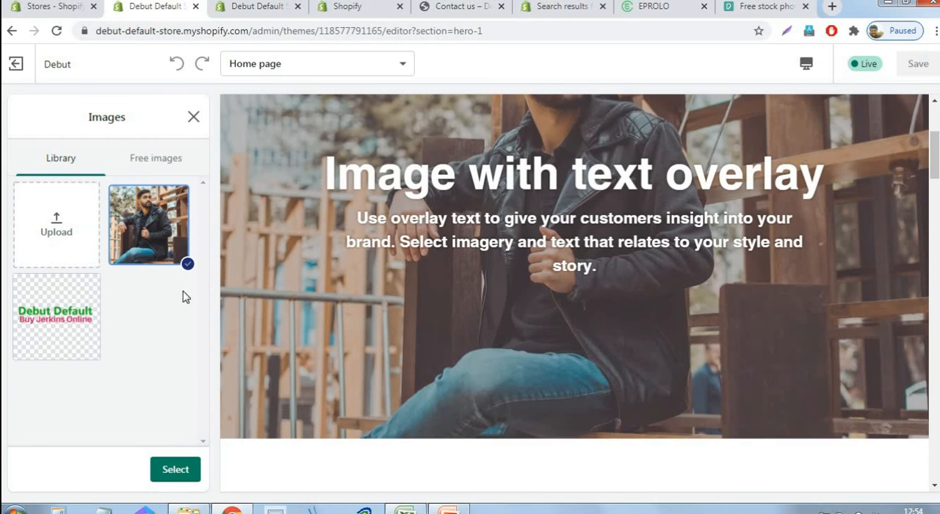
click(168, 478)
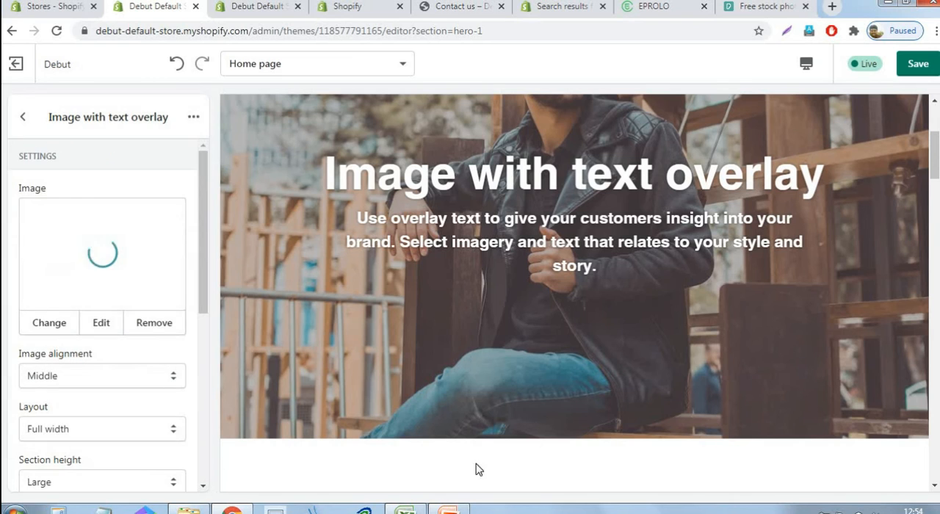
Set the overlay section's heading to "Premium Products Store" and save the theme
drag(206, 176, 17, 302)
click(136, 294)
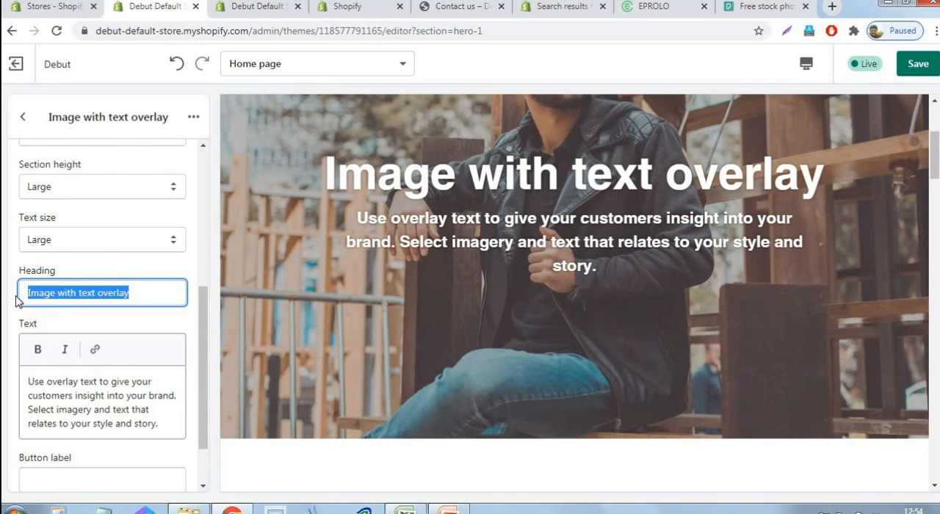
text(Prem)
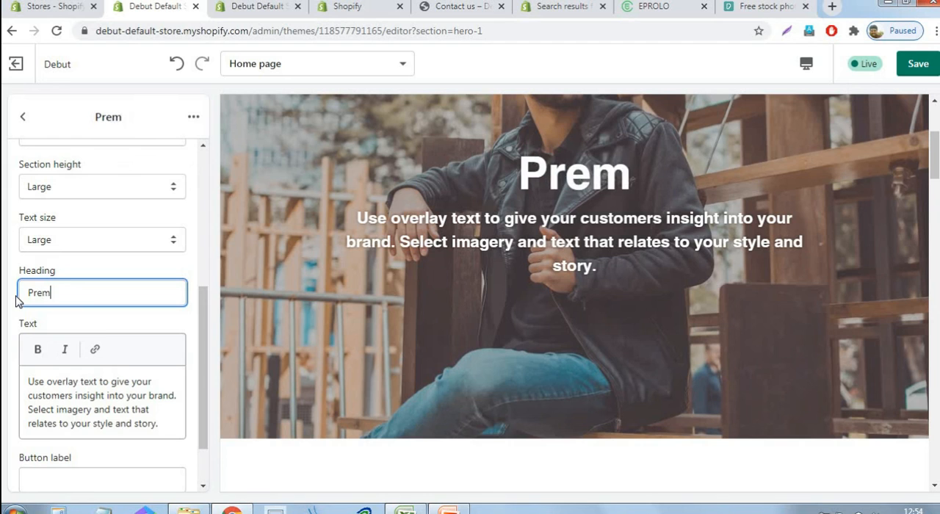
text(ium Prod)
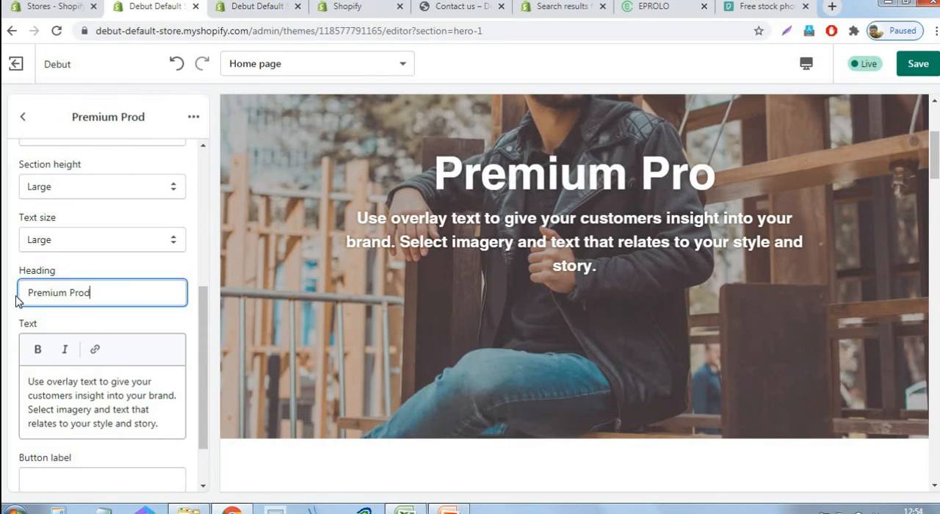
text(ucts)
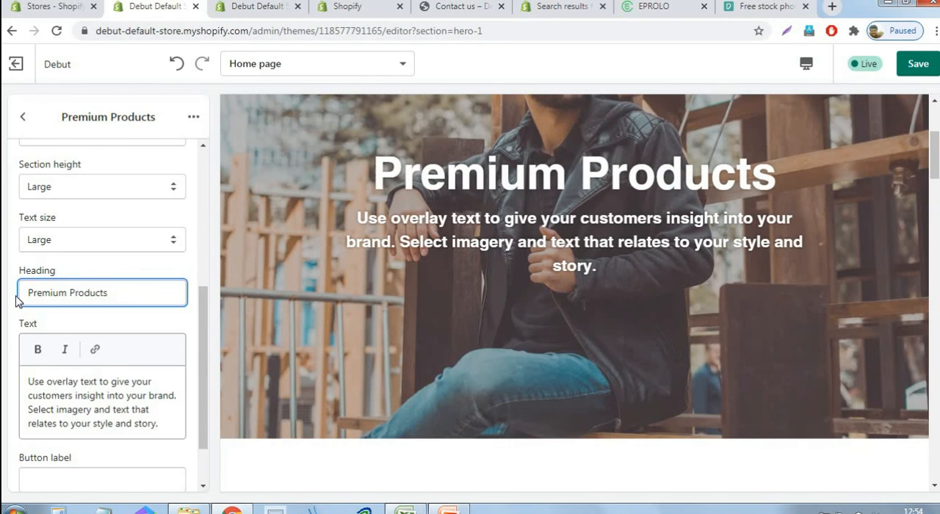
text( STore)
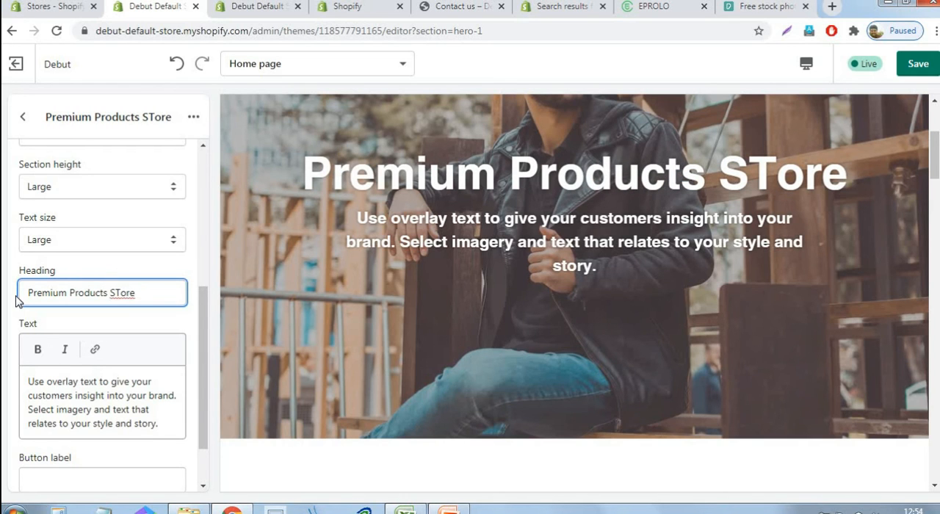
key(BackSpace)
text(t)
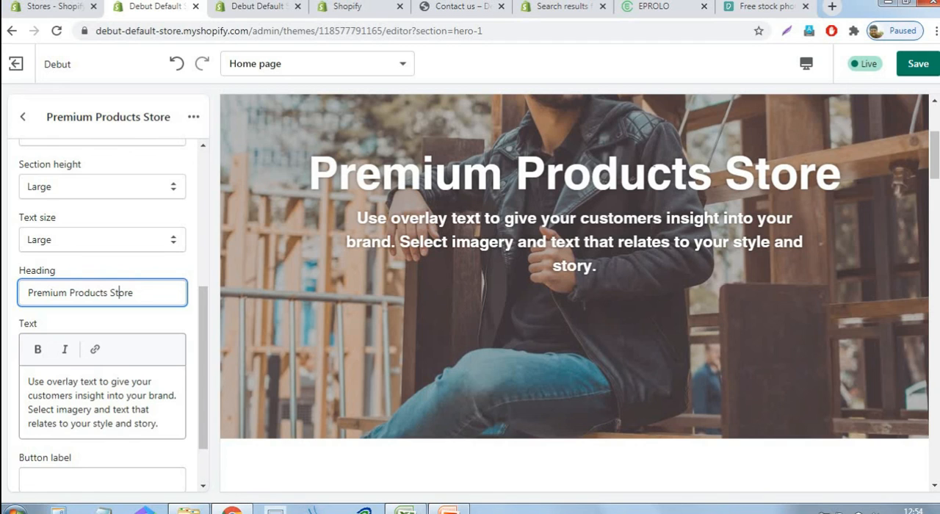
click(920, 68)
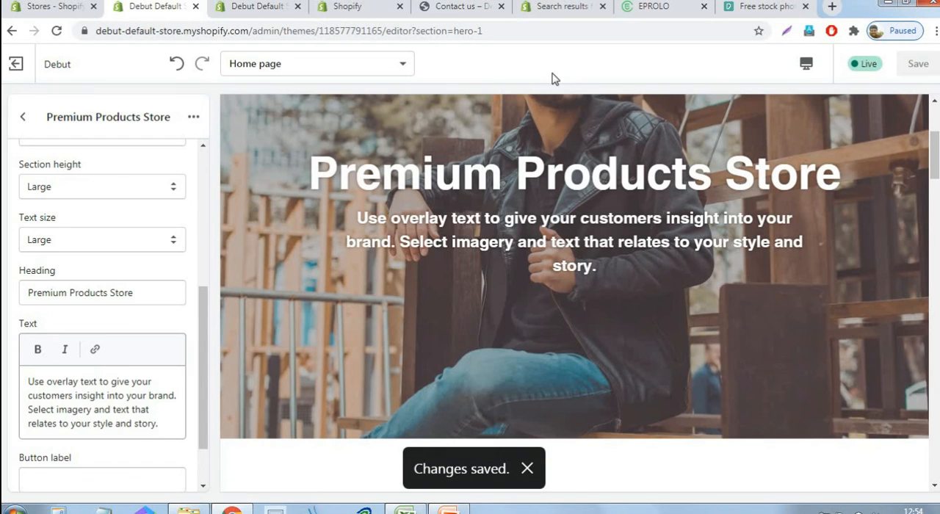
Upload the "1b" image file and use it as the image of the home page's Image with text section
click(24, 120)
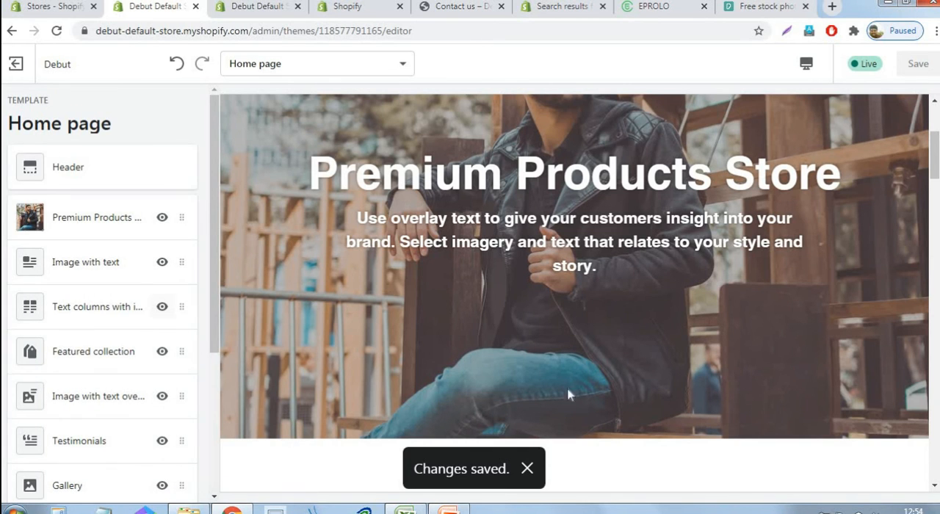
scroll(645, 345, down, 2)
scroll(530, 342, up, 2)
click(100, 271)
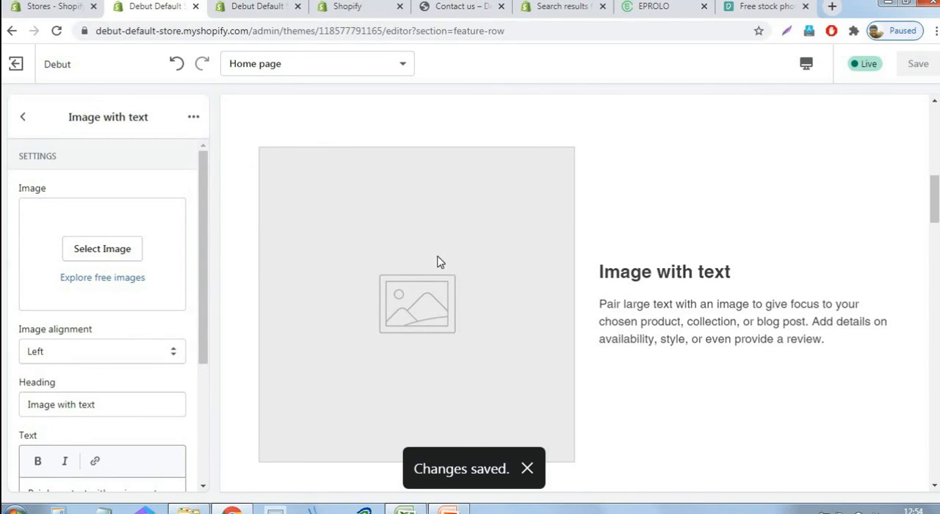
click(100, 251)
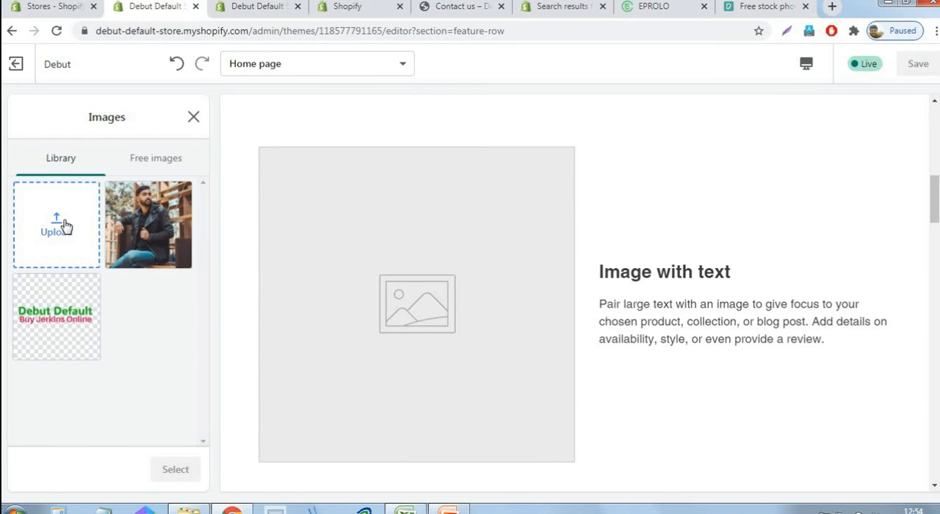
click(65, 225)
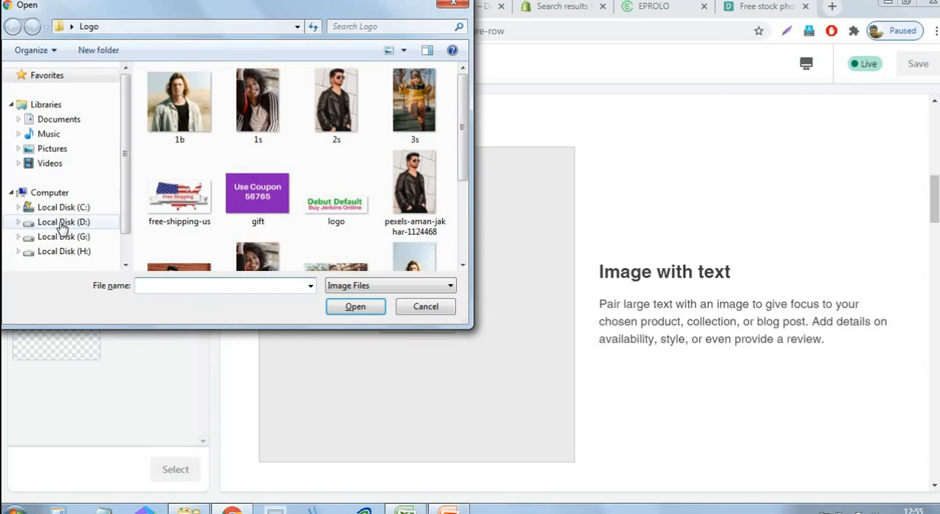
click(195, 119)
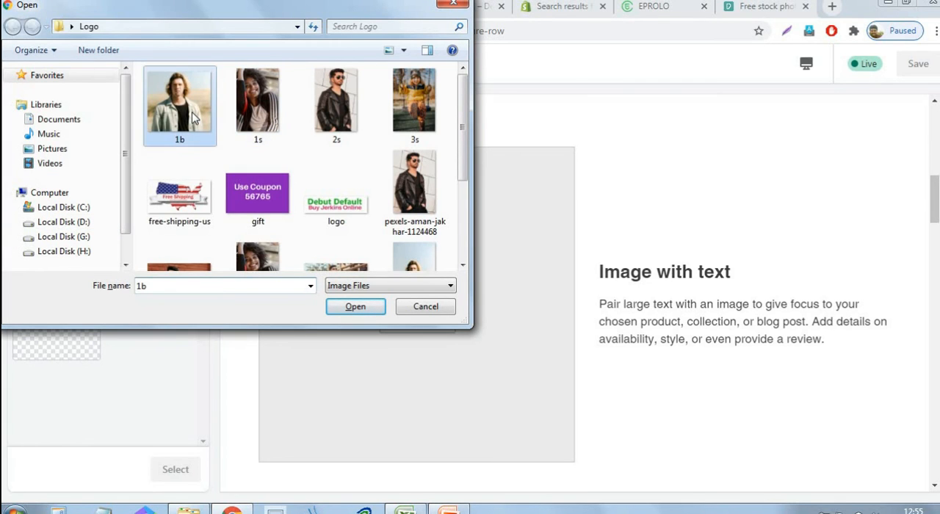
click(355, 307)
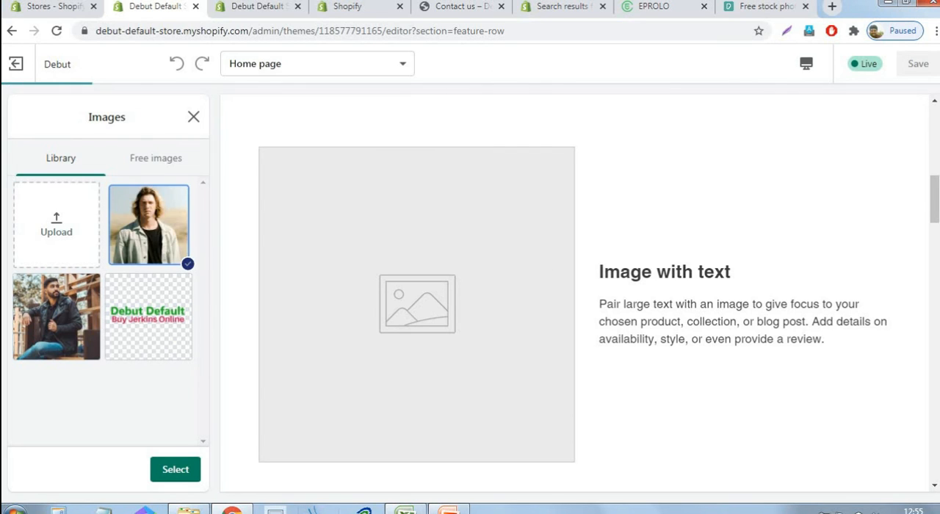
click(175, 474)
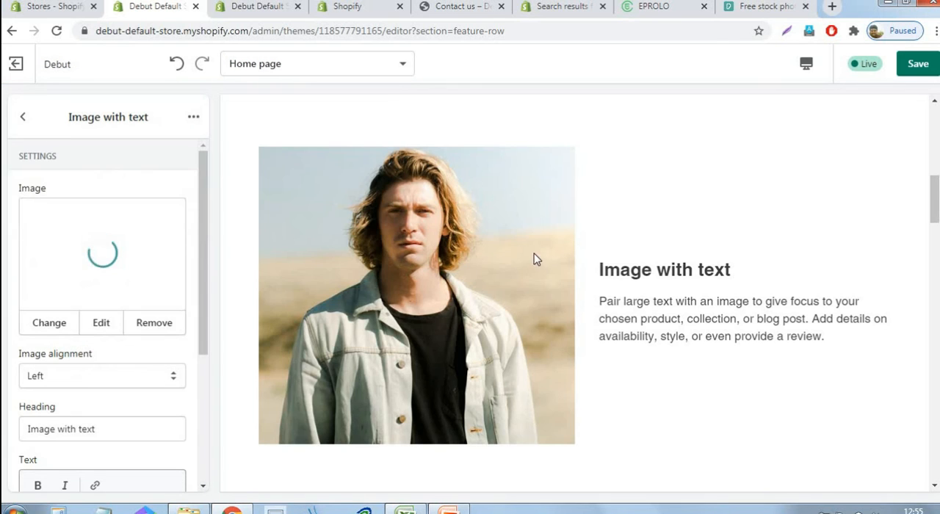
scroll(73, 242, down, 3)
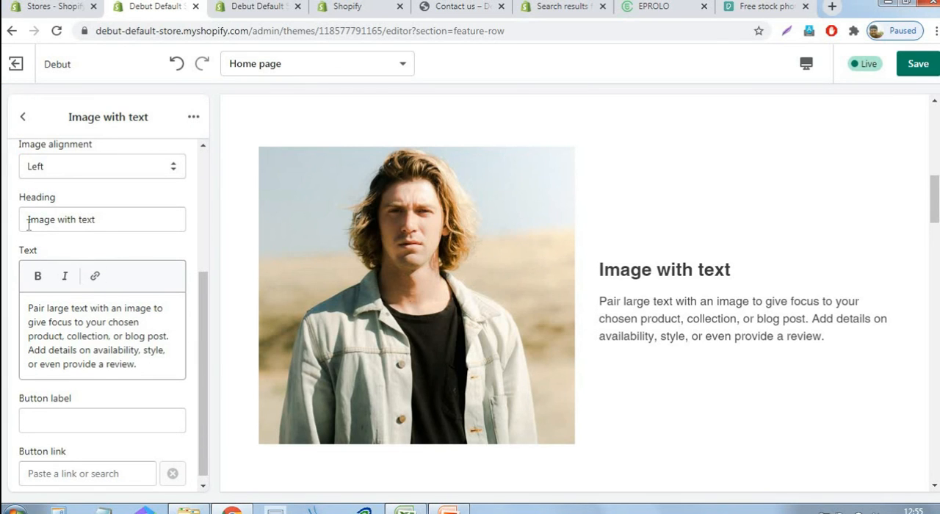
Set the Image with text section's heading to "Premium Brands", save the theme and return to the home page section list
drag(28, 220, 130, 225)
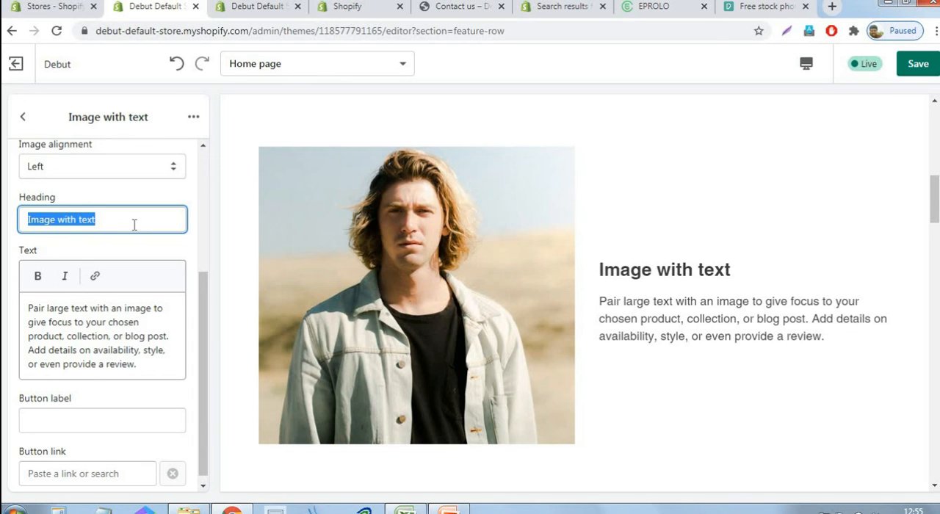
text(Premi)
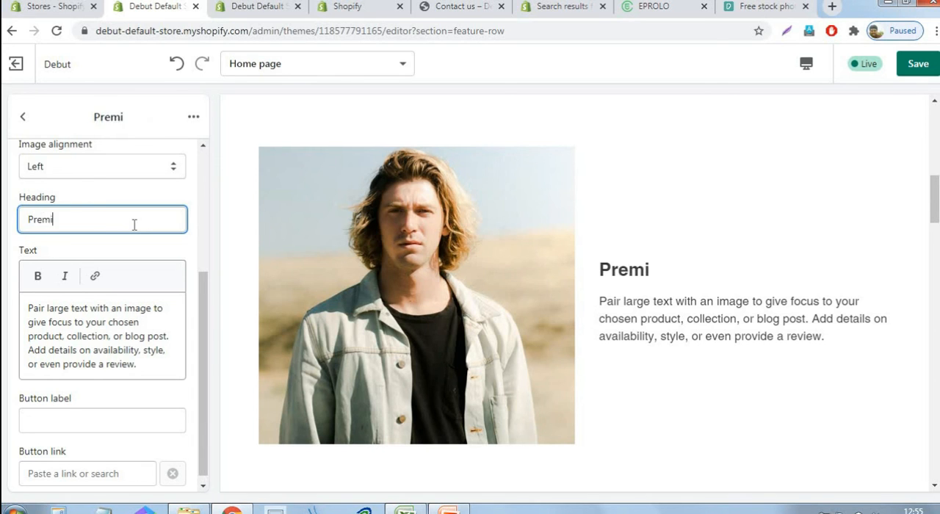
text(um Brands)
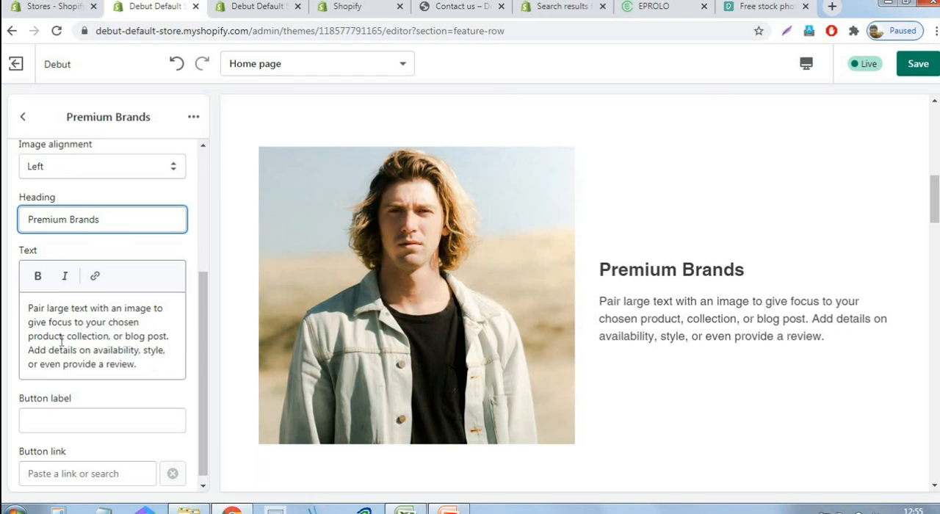
click(918, 64)
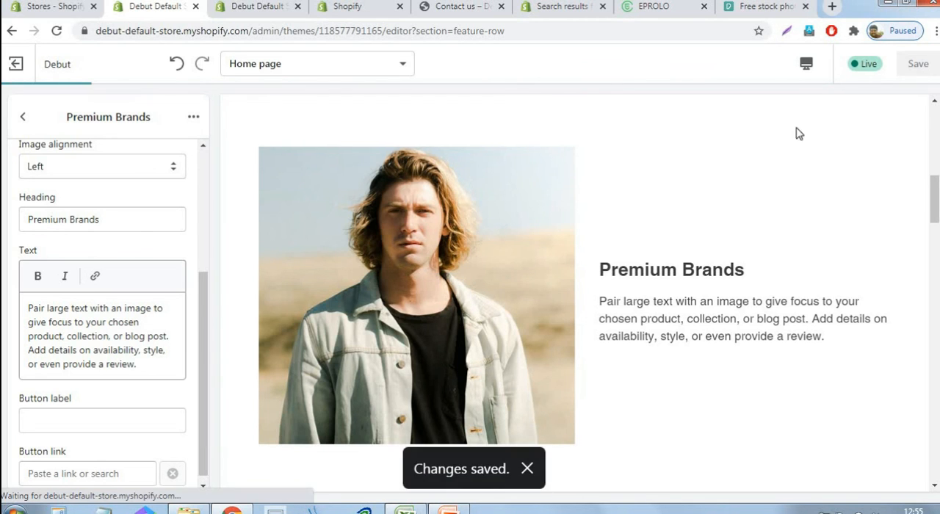
click(22, 119)
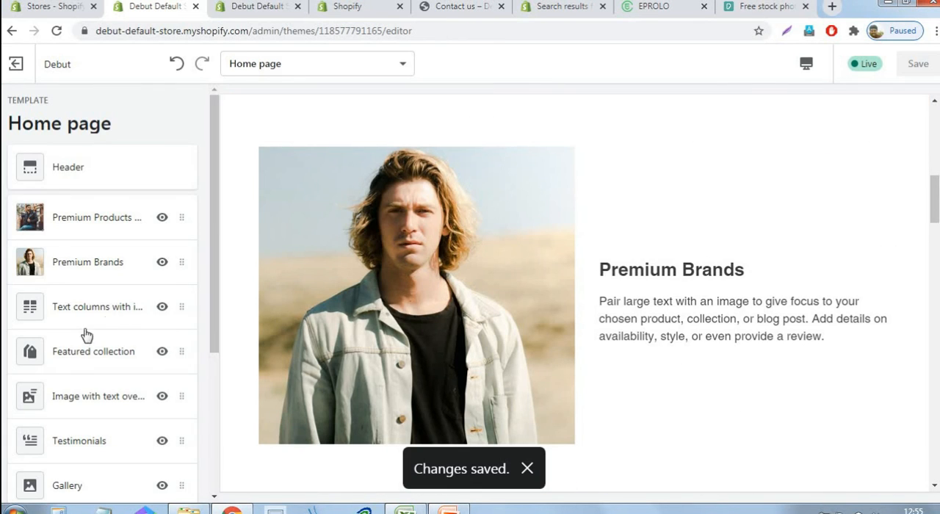
Upload the "1s" image file and use it as the first column's image in the Text columns with images section
click(114, 313)
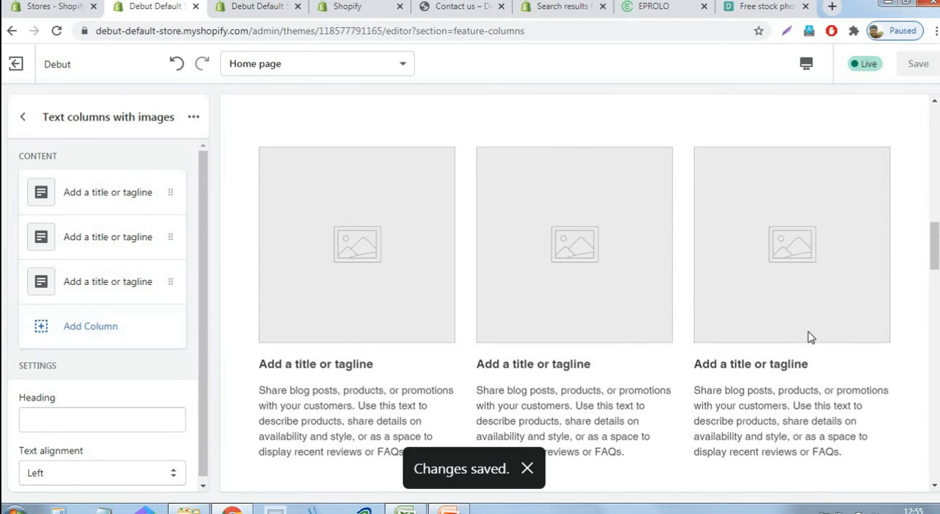
scroll(810, 338, down, 3)
scroll(810, 338, down, 2)
scroll(810, 338, up, 4)
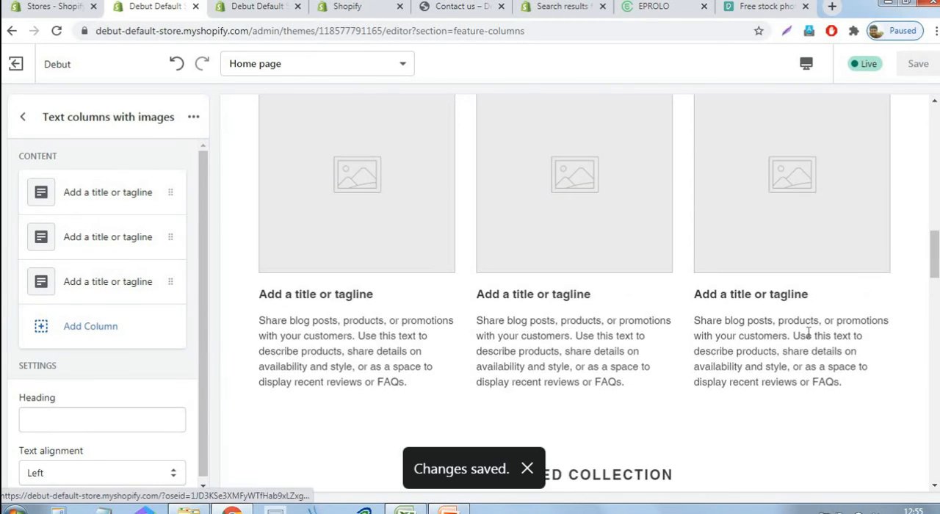
scroll(793, 338, up, 1)
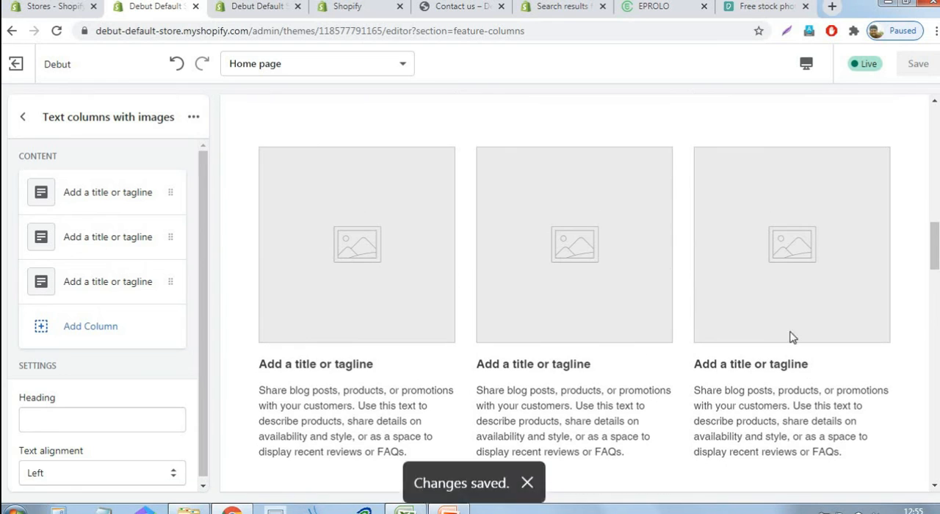
click(86, 197)
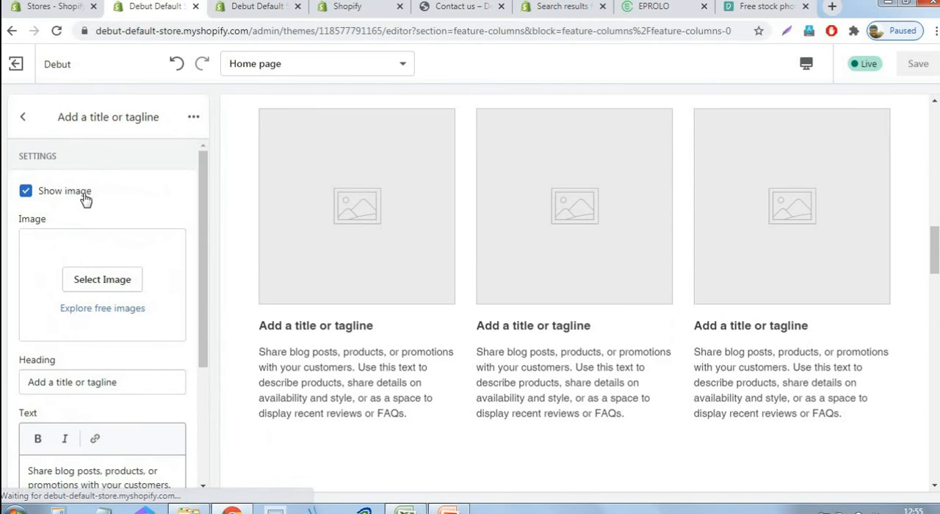
click(108, 284)
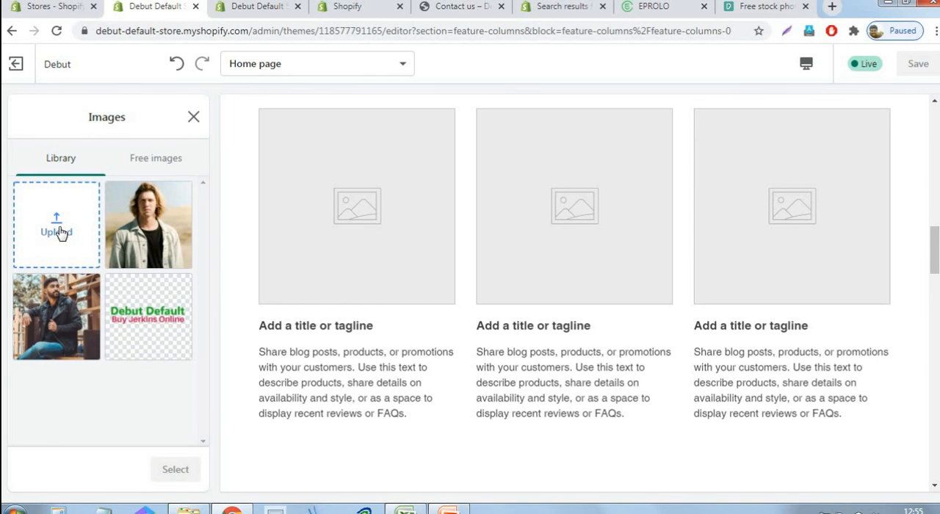
click(59, 232)
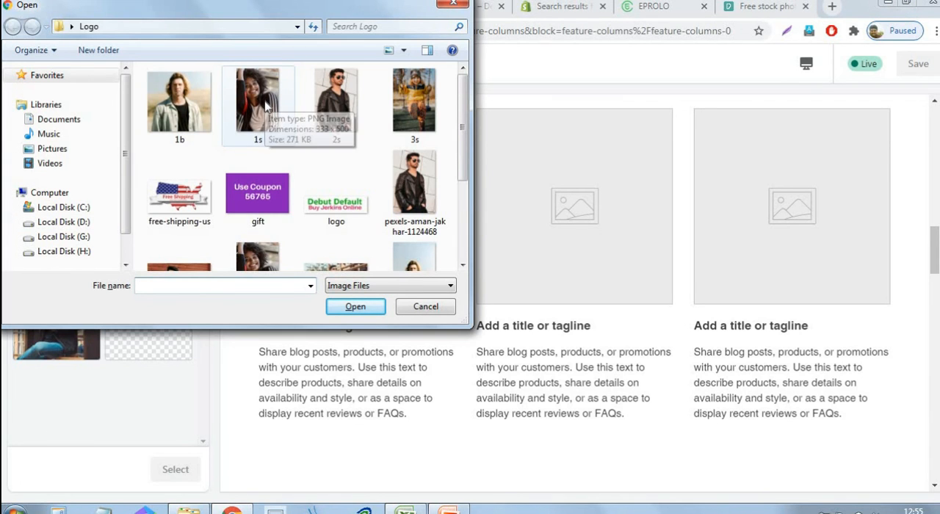
click(268, 107)
click(356, 307)
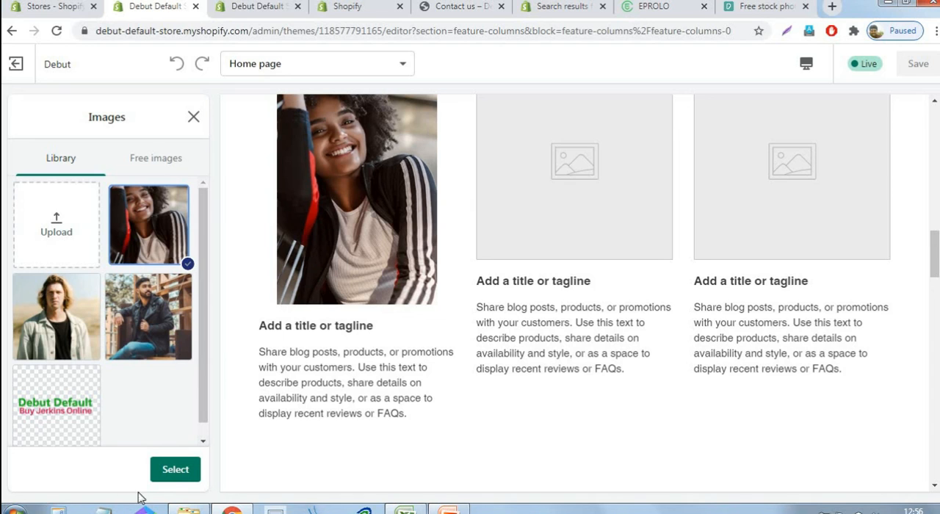
click(177, 474)
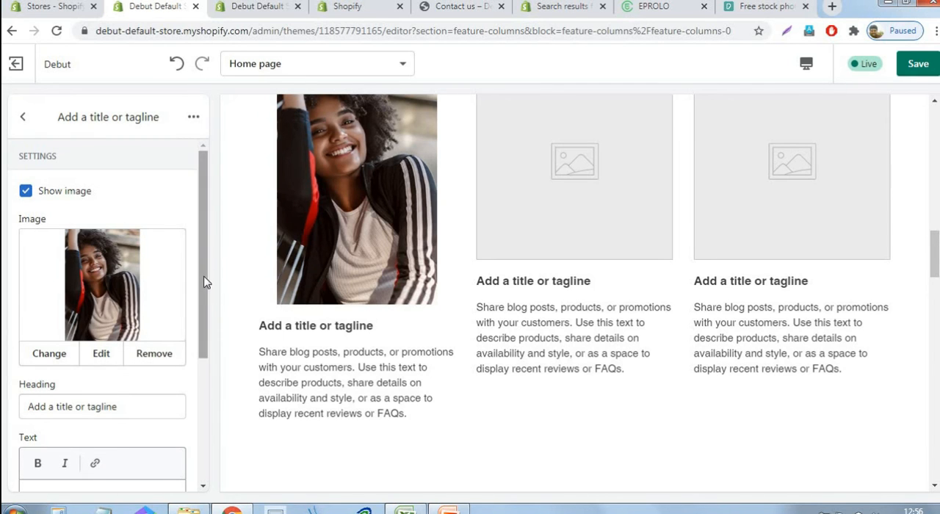
Save the theme, keeping the first column's default heading, and return to the section's list of columns
drag(204, 281, 210, 406)
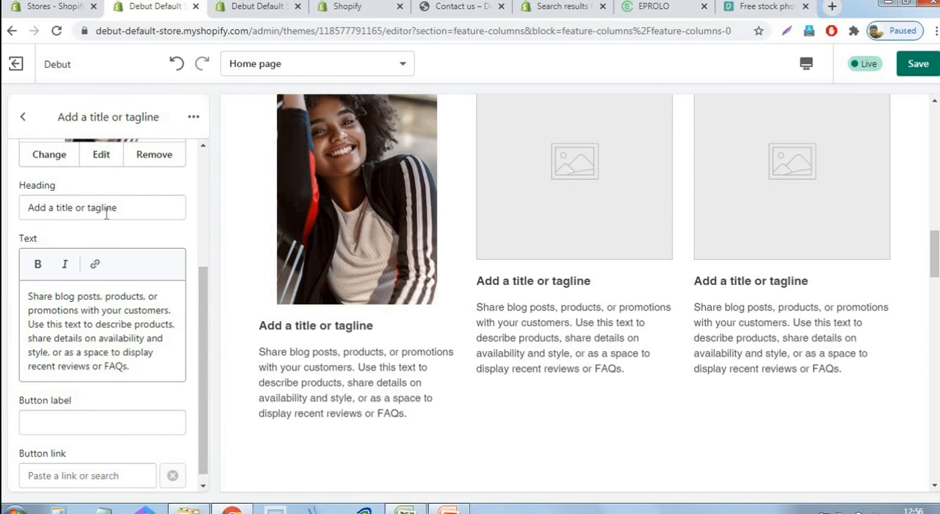
drag(165, 205, 14, 208)
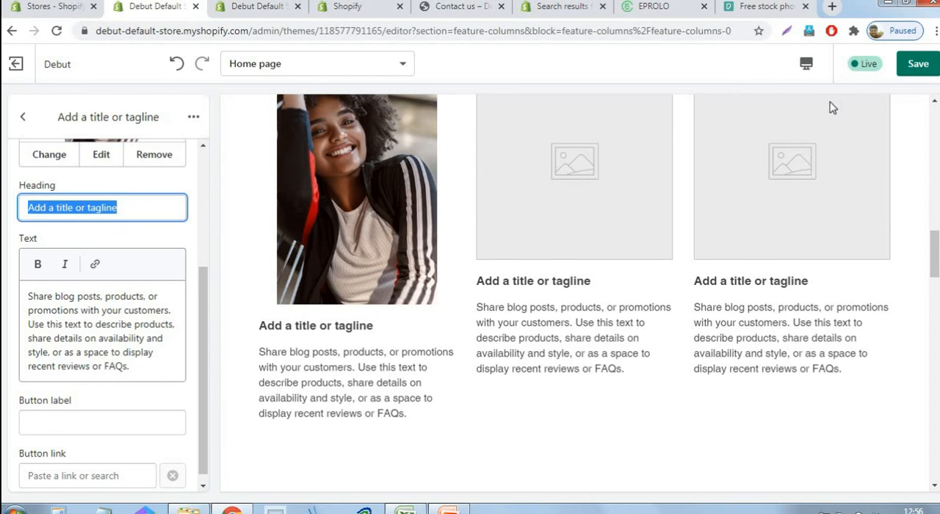
click(918, 63)
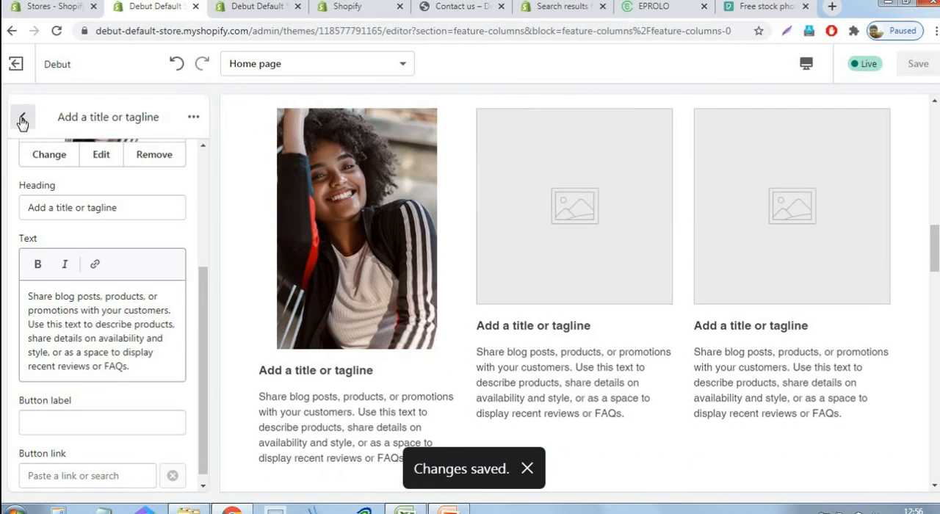
click(22, 121)
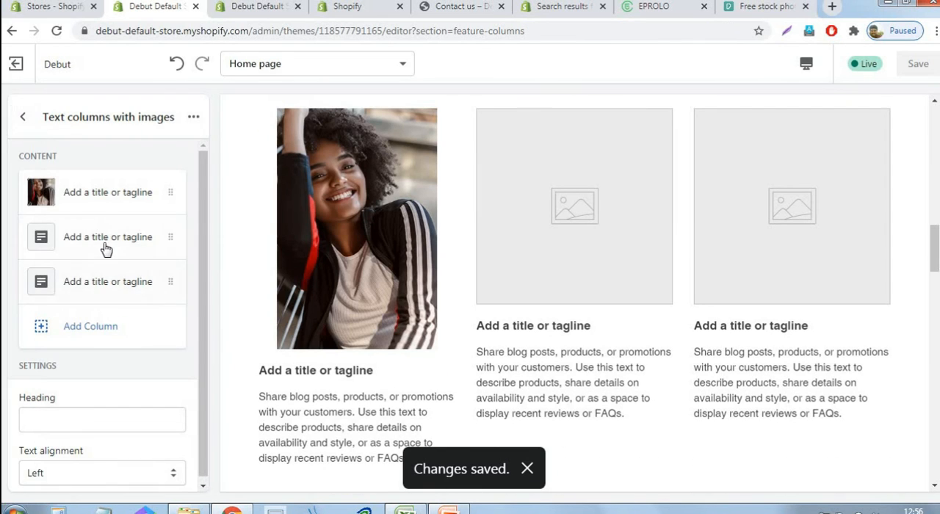
Upload the "2s" image file, use it as the second column's image and return to the list of columns
click(107, 250)
click(108, 283)
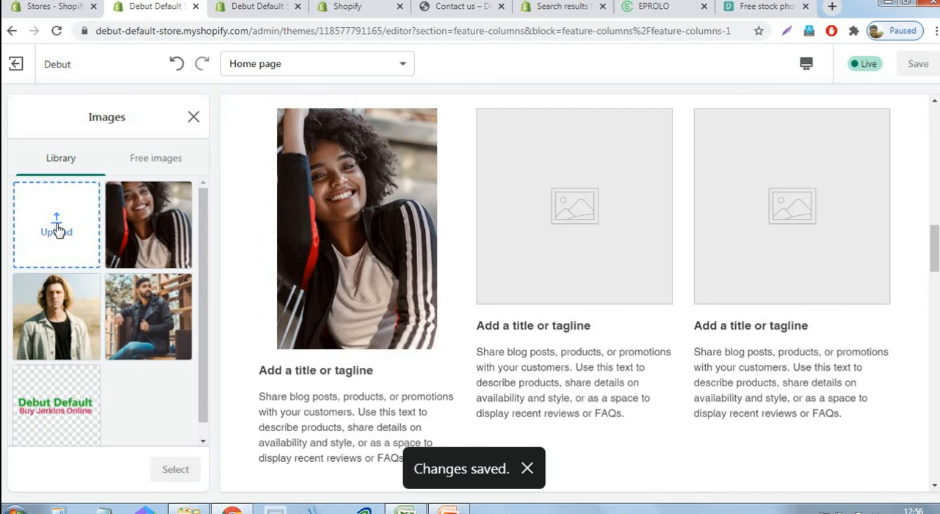
click(57, 229)
click(354, 117)
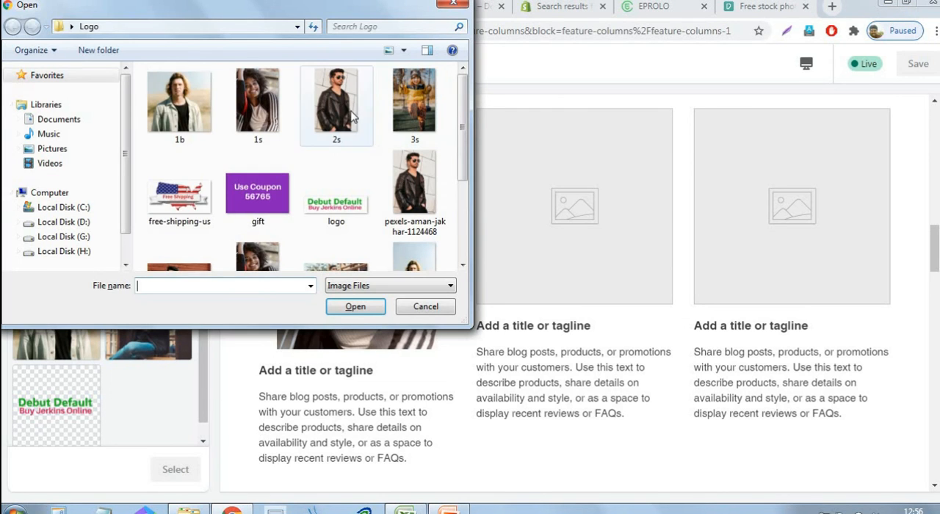
click(353, 305)
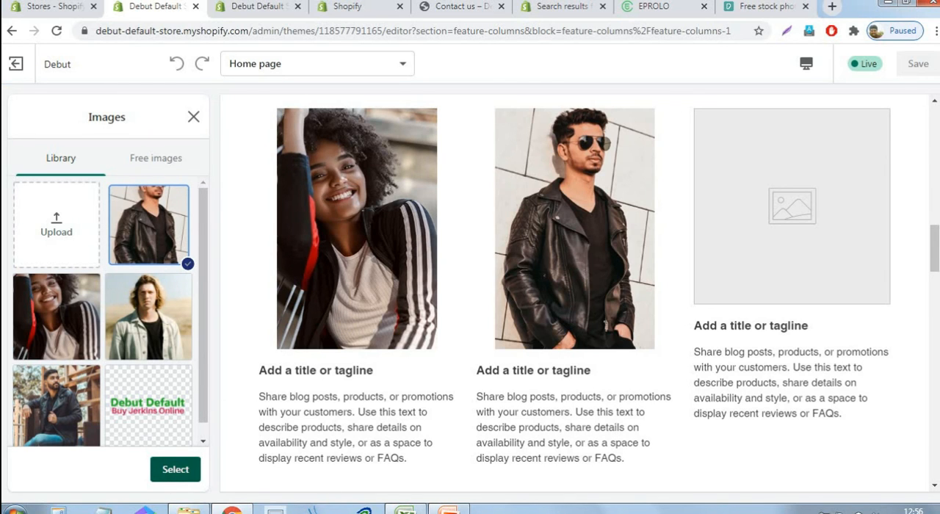
click(175, 469)
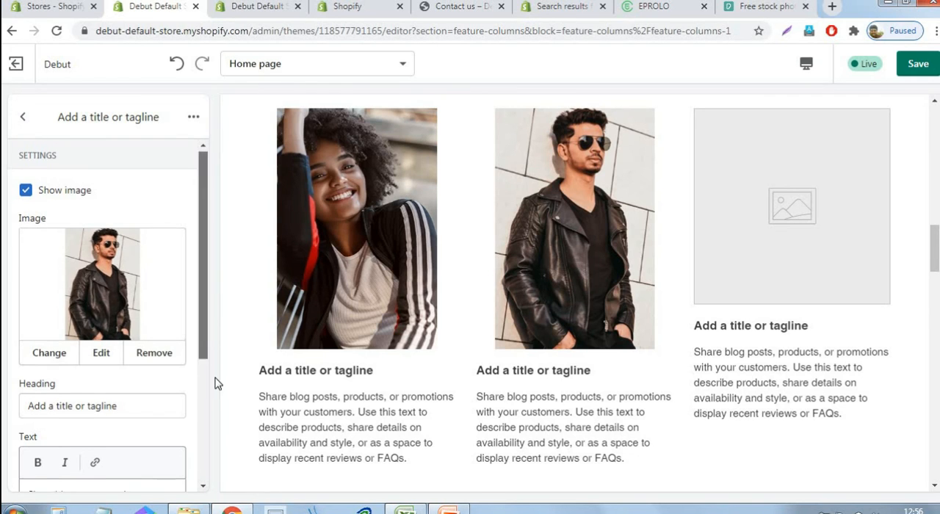
scroll(215, 382, down, 2)
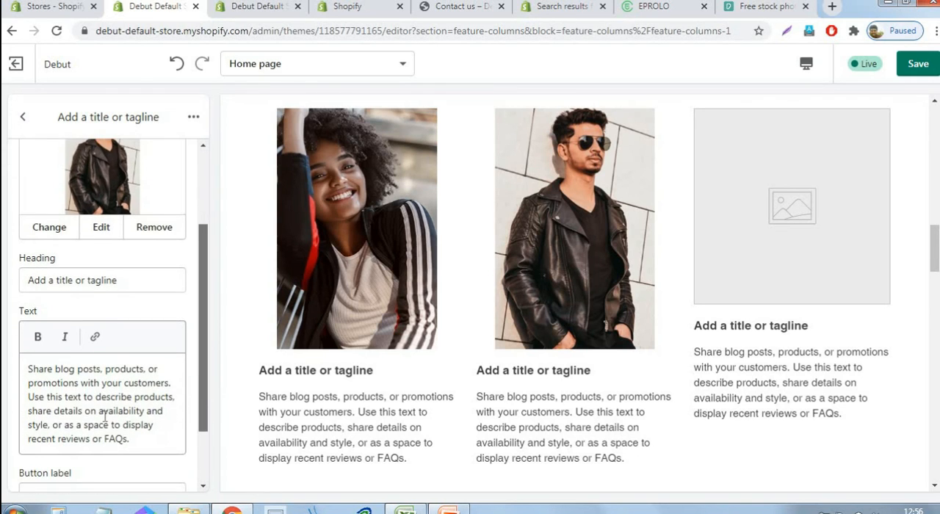
click(28, 119)
Upload the "3s" image file as the third column's image, save the theme and return to the home page section list
click(122, 286)
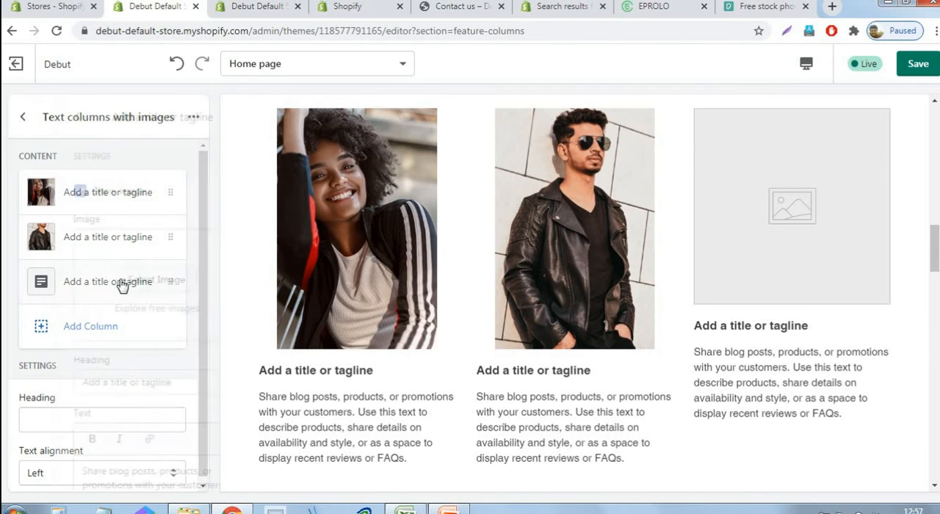
click(122, 285)
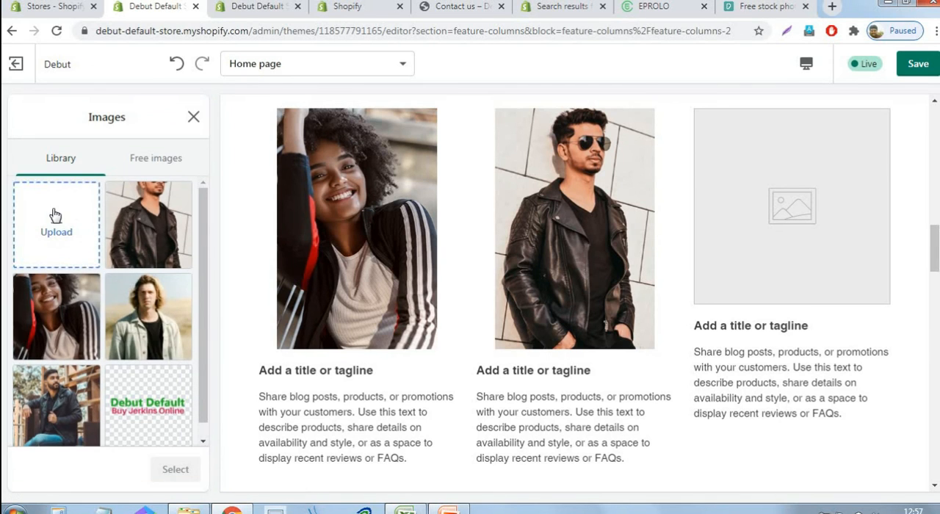
click(56, 215)
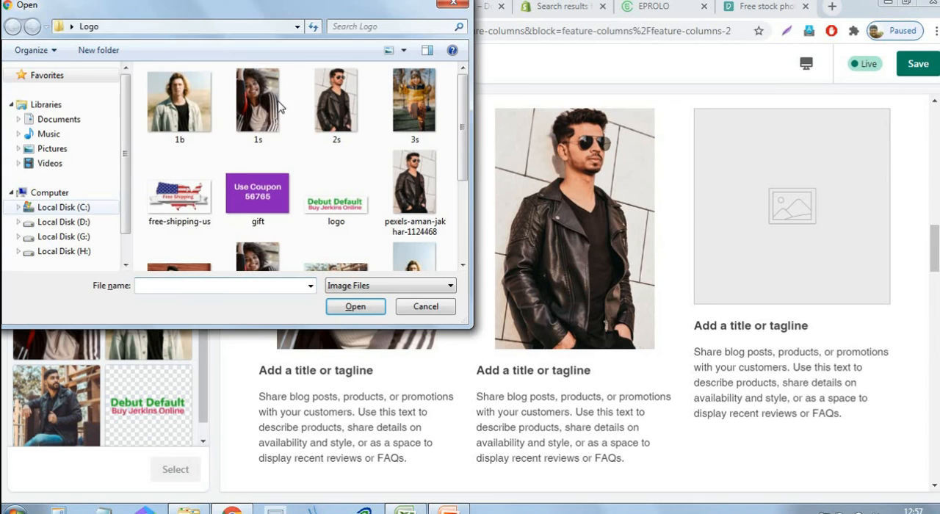
click(409, 108)
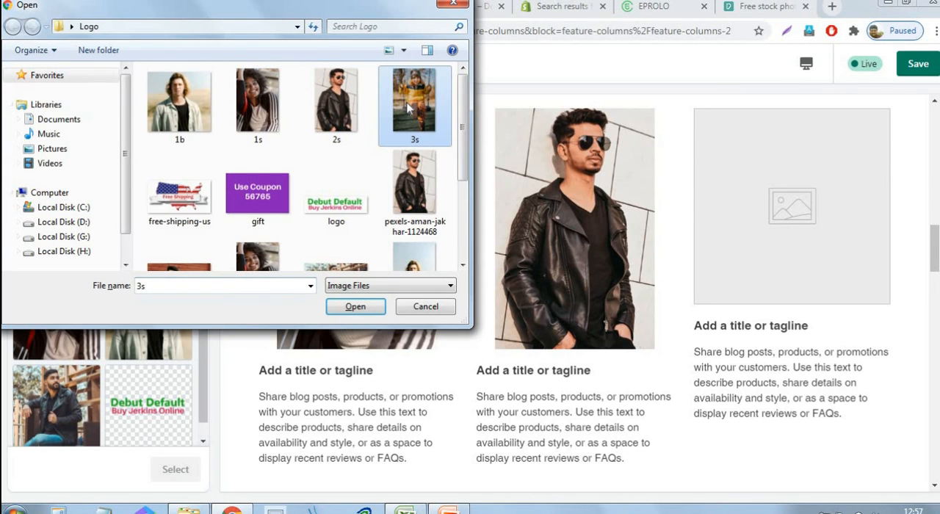
click(332, 311)
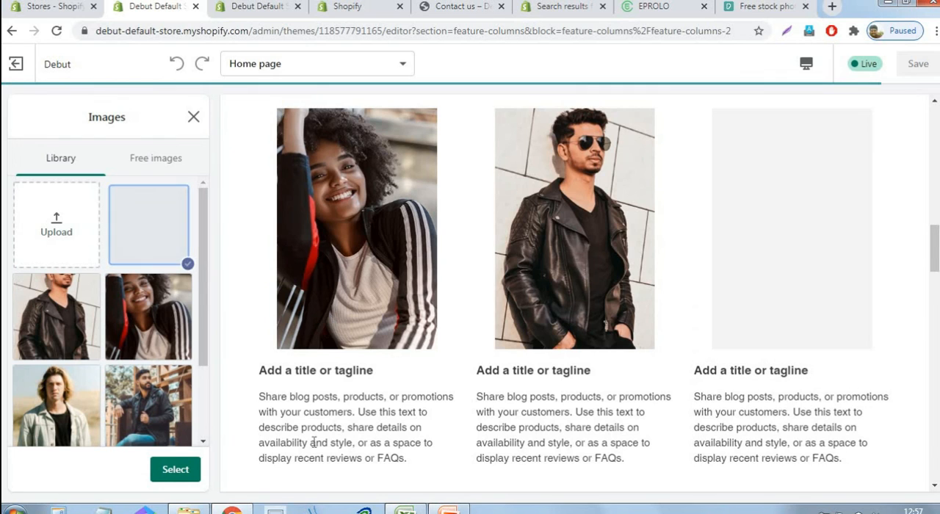
click(169, 469)
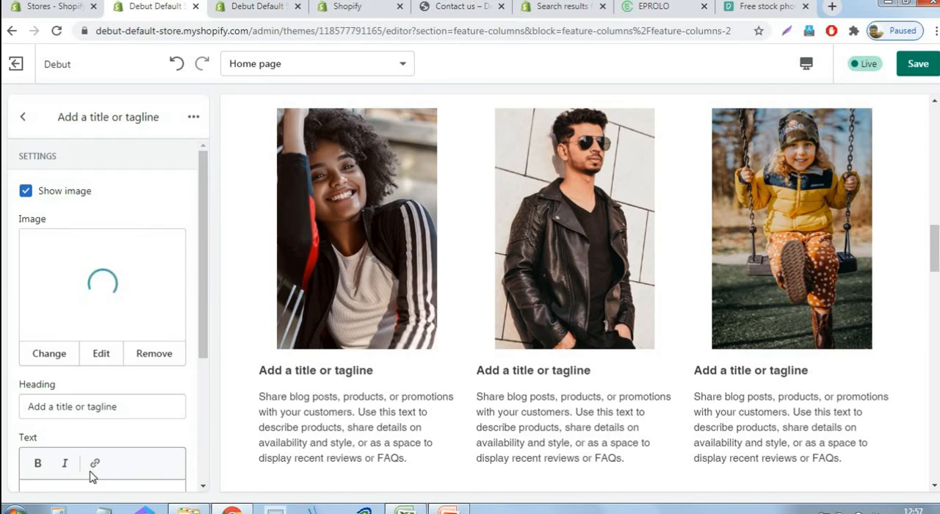
click(921, 66)
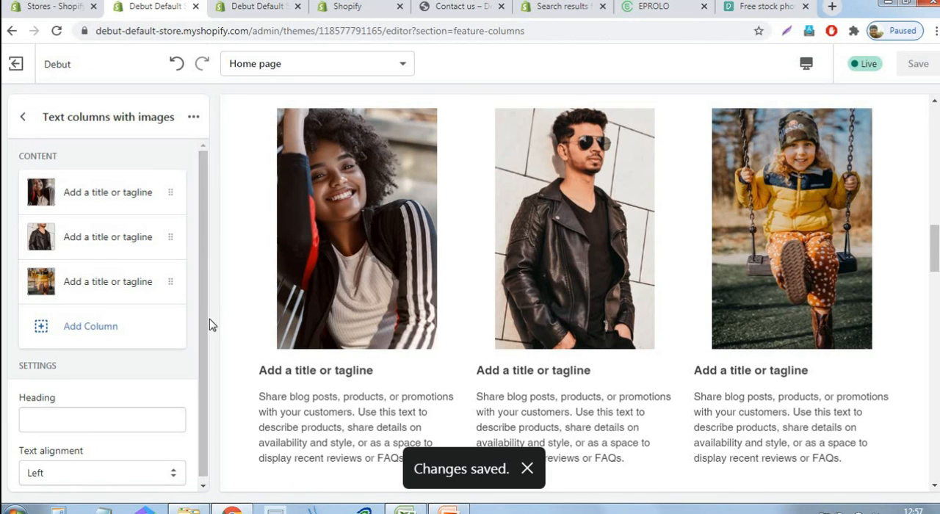
click(22, 117)
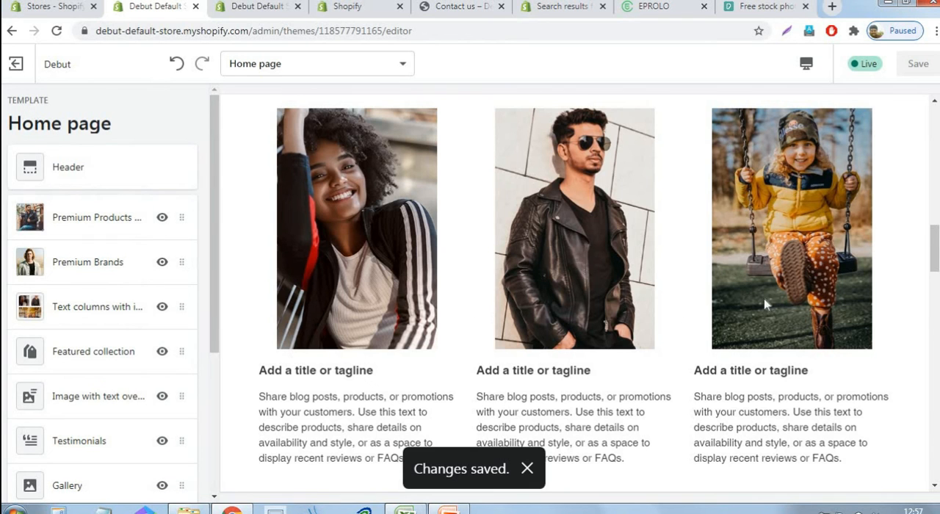
Assign the "Jerkins for men" collection to the Featured collection section and return to the home page section list
scroll(675, 299, up, 13)
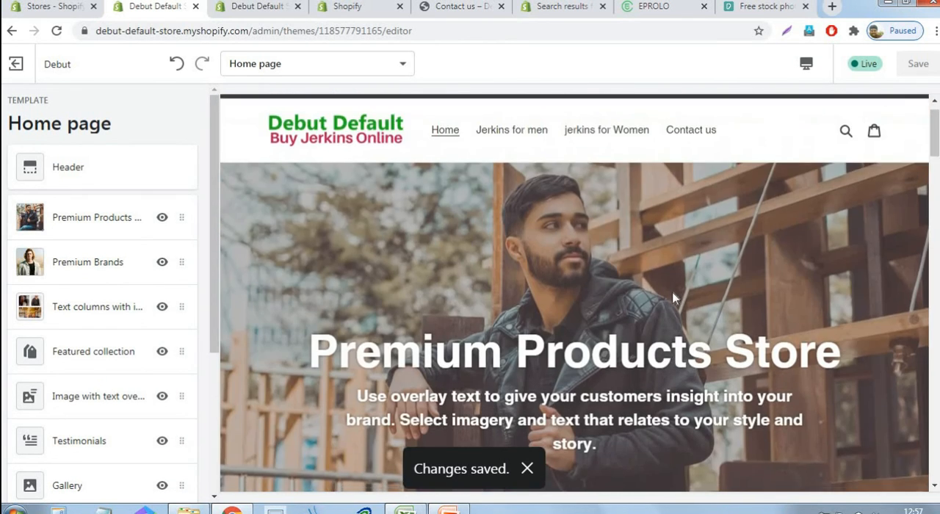
scroll(675, 297, down, 7)
scroll(672, 298, down, 10)
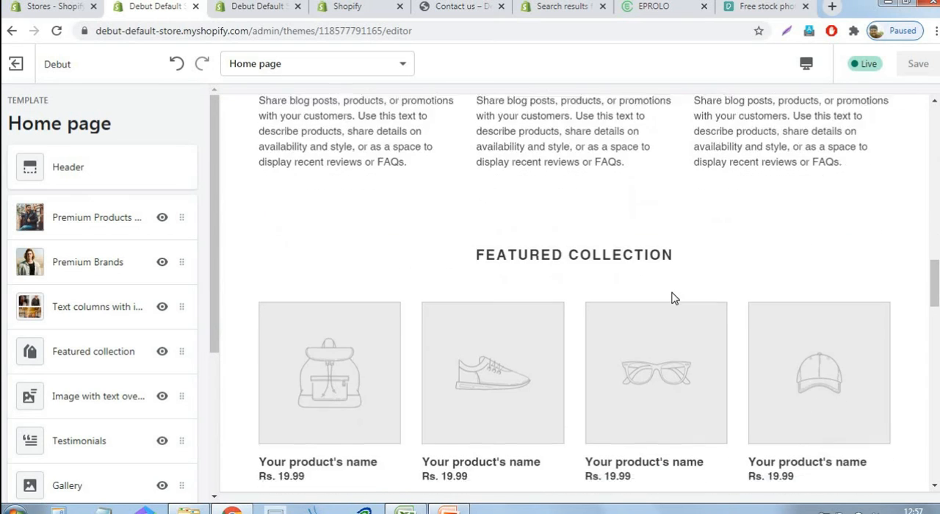
scroll(472, 326, down, 4)
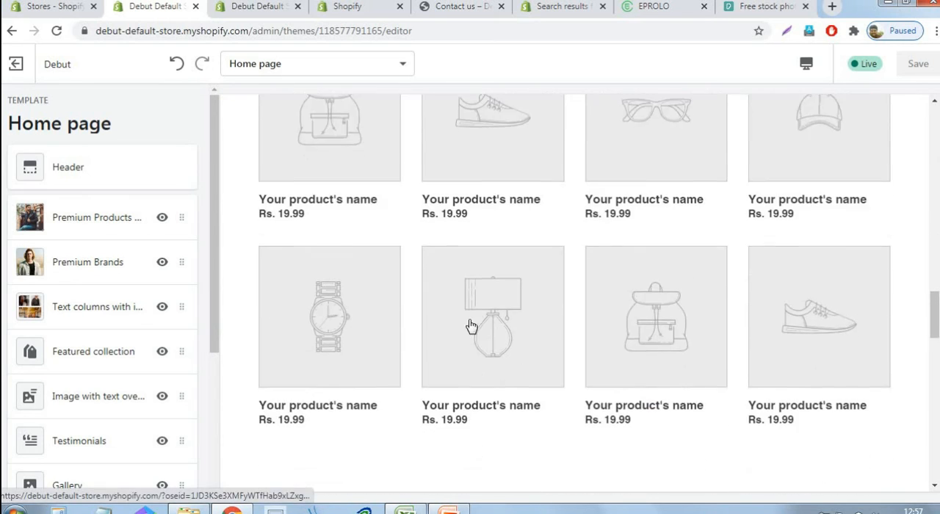
scroll(473, 326, up, 3)
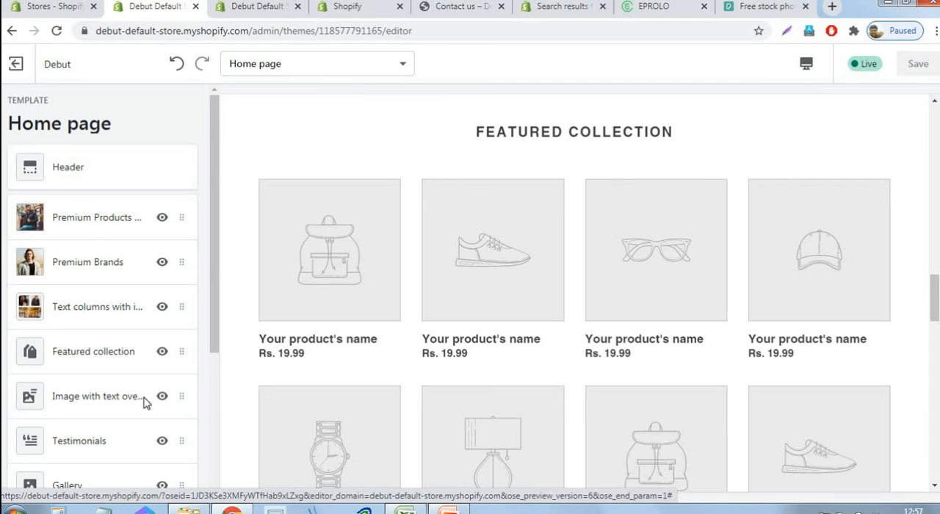
click(85, 365)
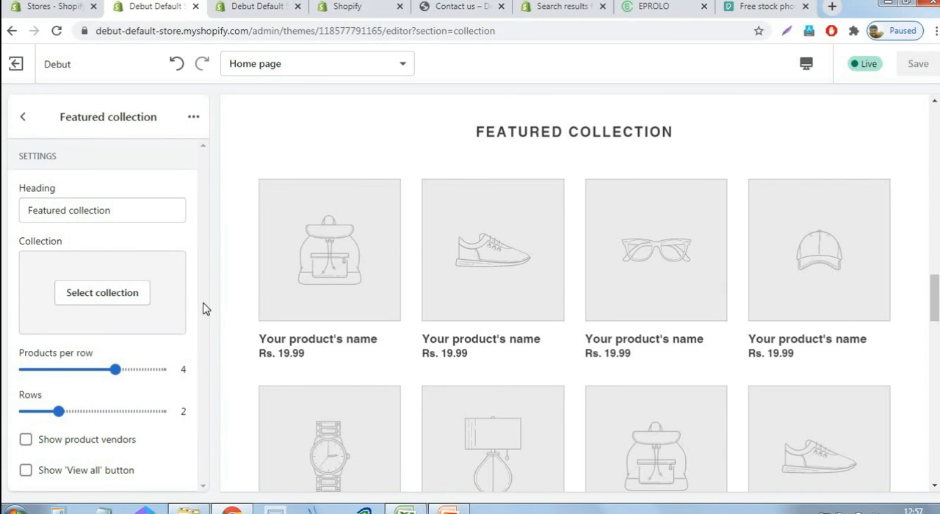
click(88, 300)
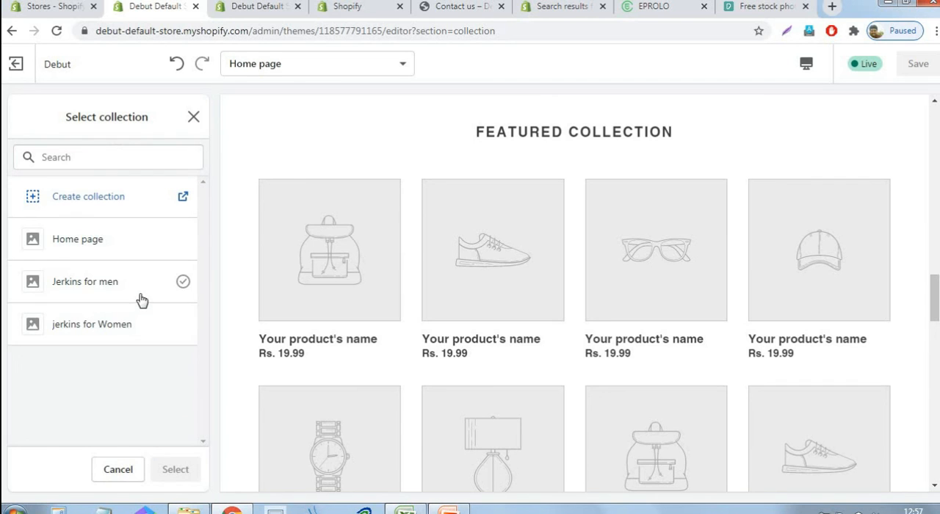
click(97, 289)
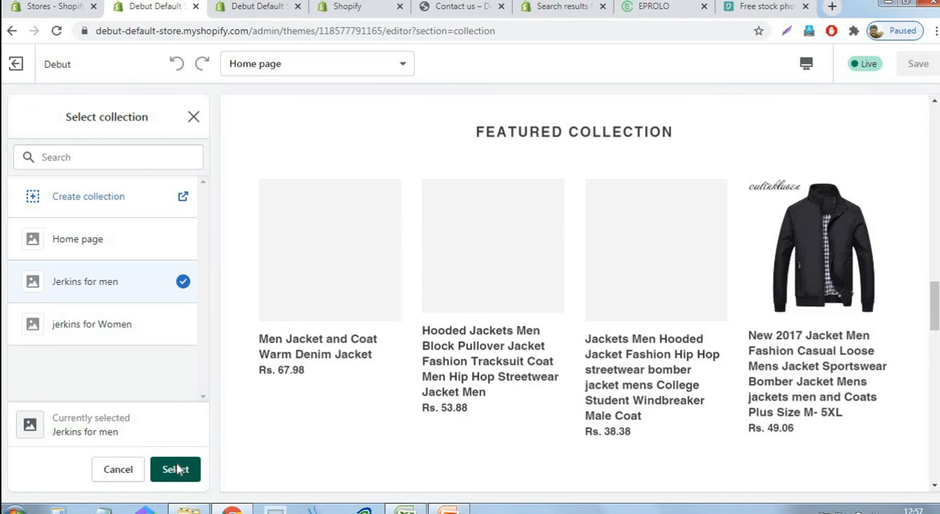
click(176, 470)
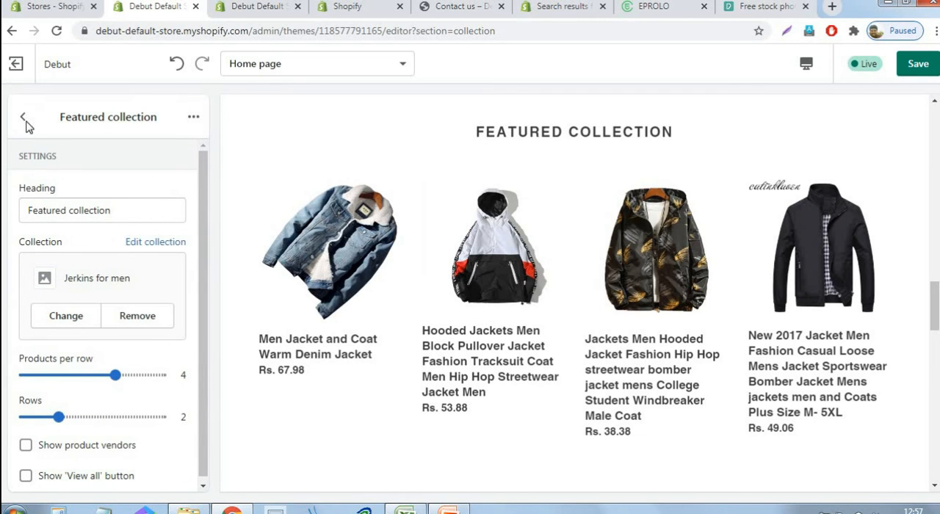
click(24, 119)
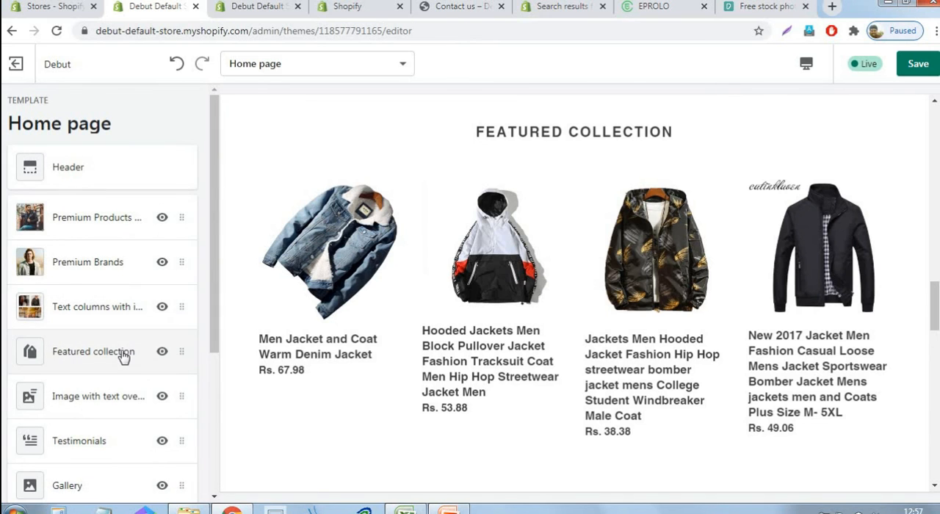
Set the Featured collection section to 1 row of the "jerkins for Women" collection, then save the theme and return to the section list
click(124, 355)
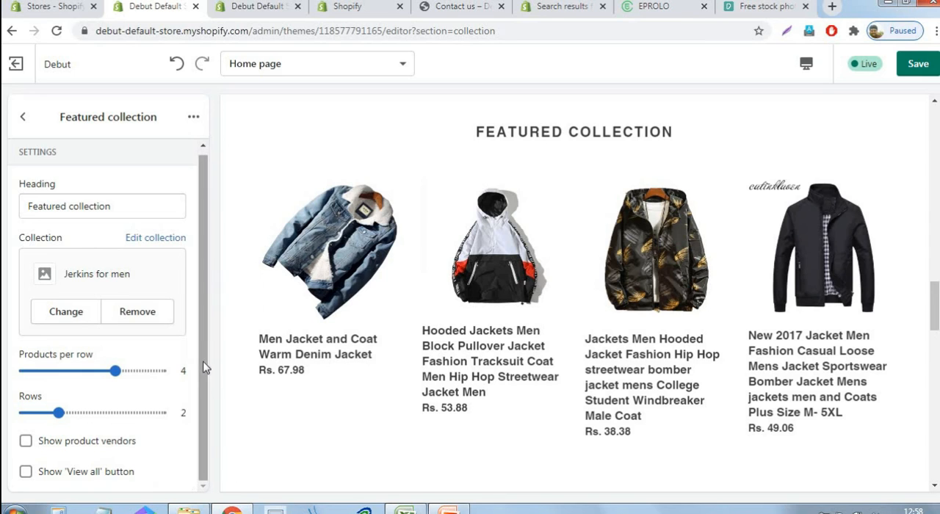
drag(57, 413, 16, 415)
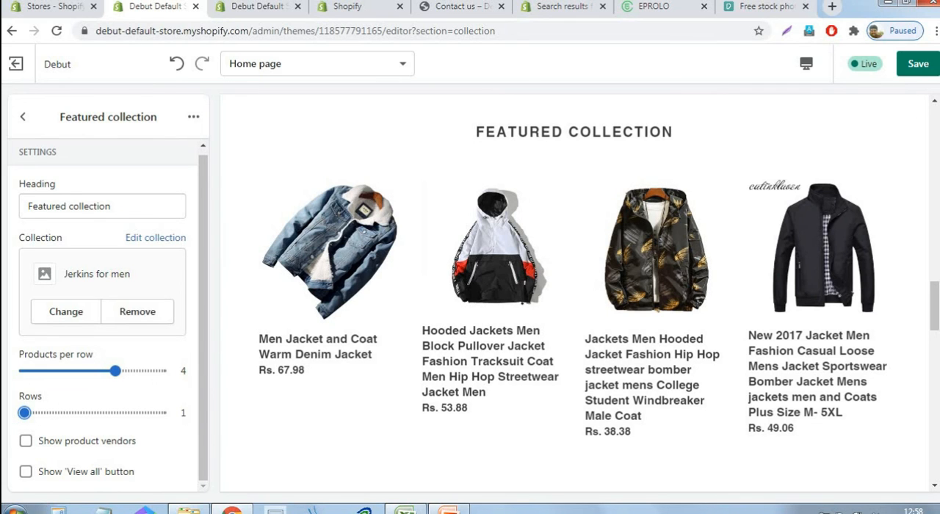
click(65, 312)
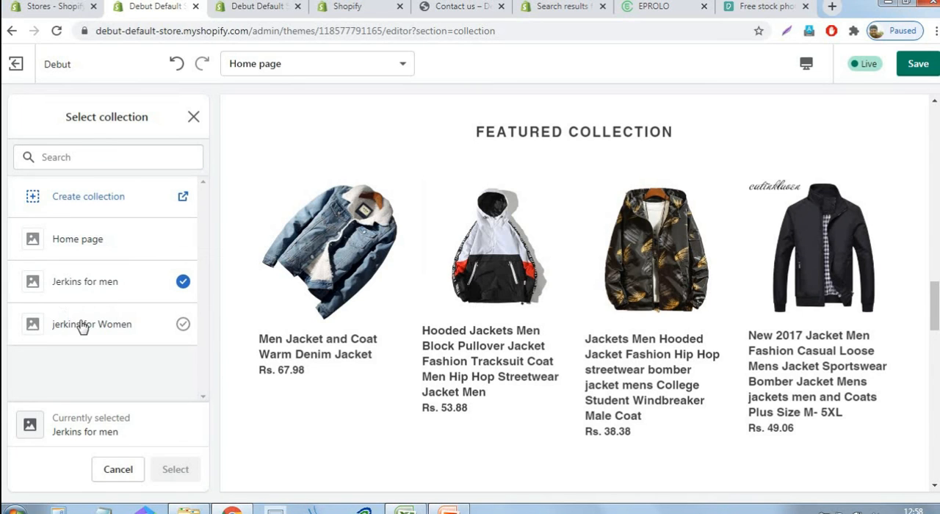
click(78, 324)
click(188, 471)
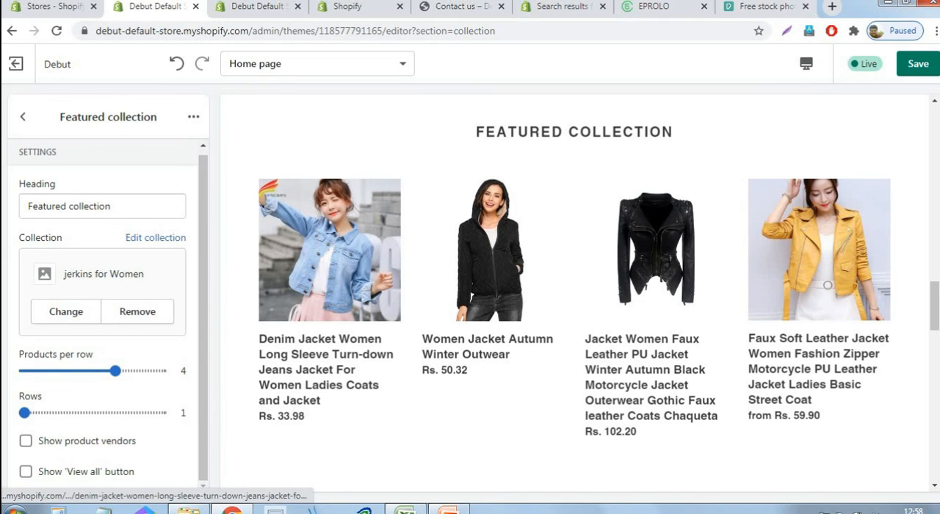
click(919, 71)
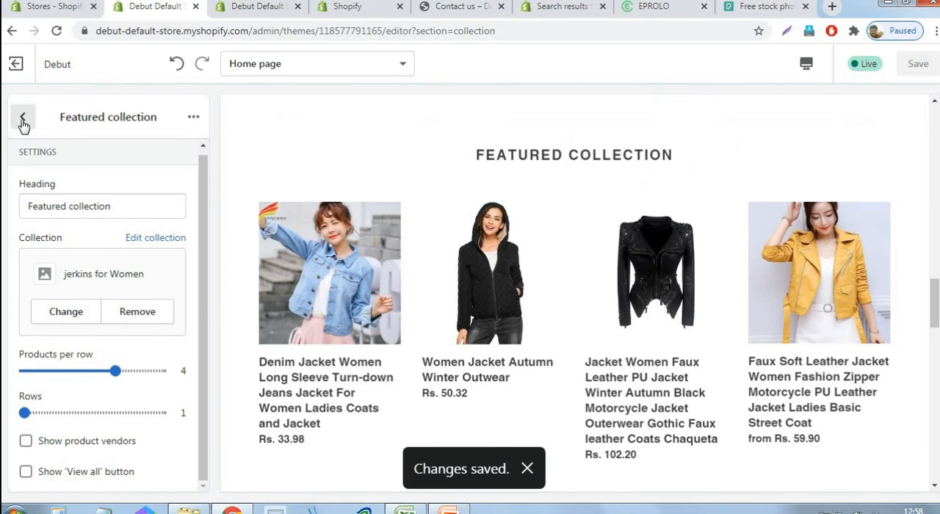
click(23, 116)
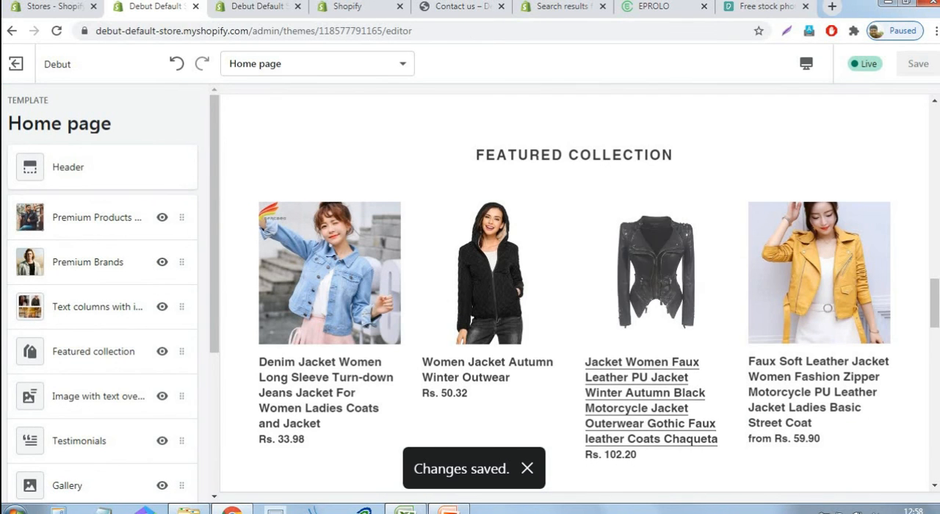
Upload the pexels image file ending in "951889" and use it as the image of the Image with text overlay section
scroll(617, 347, down, 1)
scroll(617, 347, down, 3)
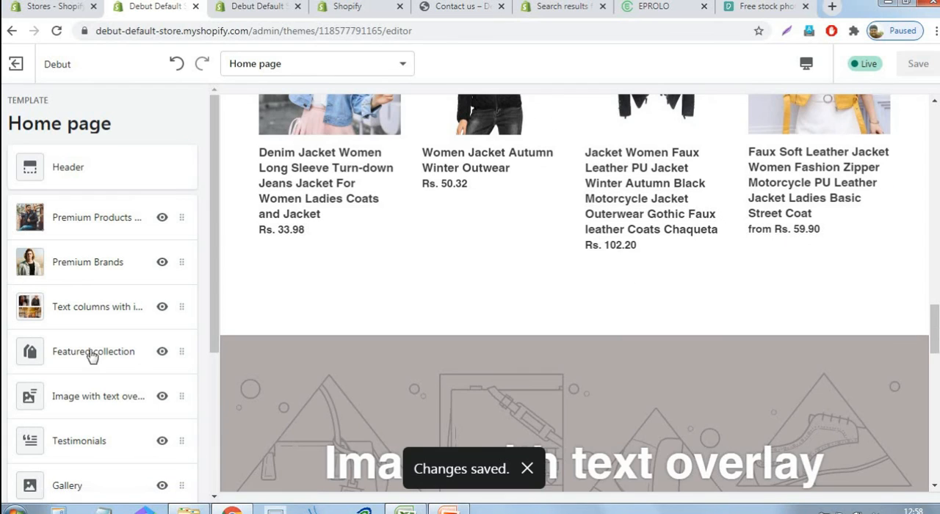
scroll(140, 367, down, 1)
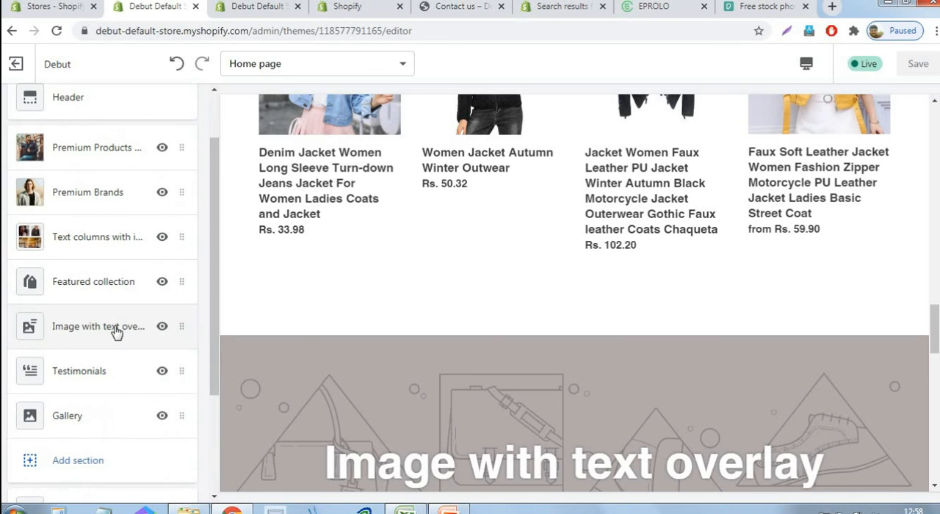
click(116, 332)
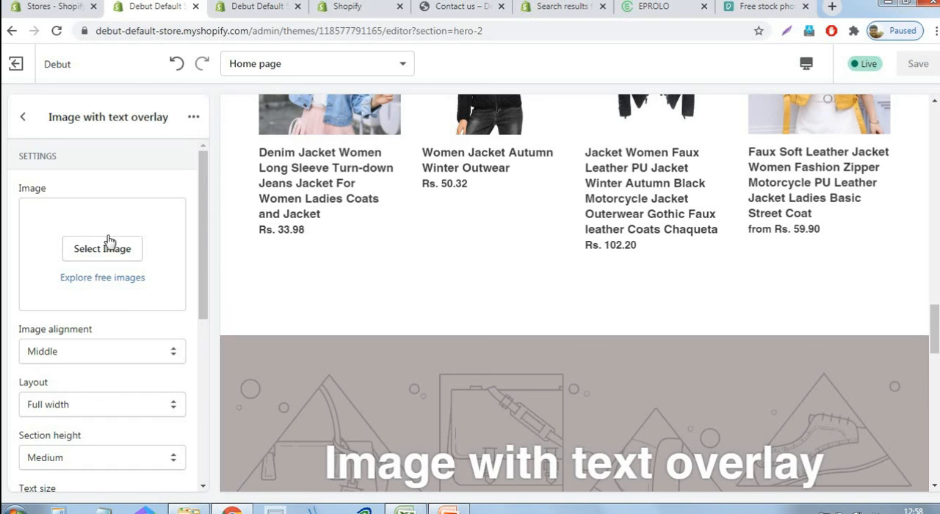
click(113, 253)
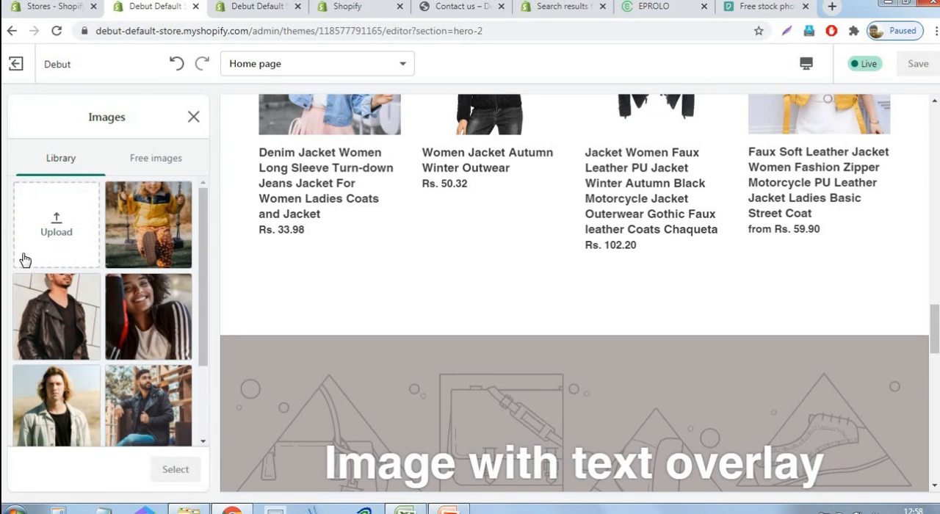
click(55, 233)
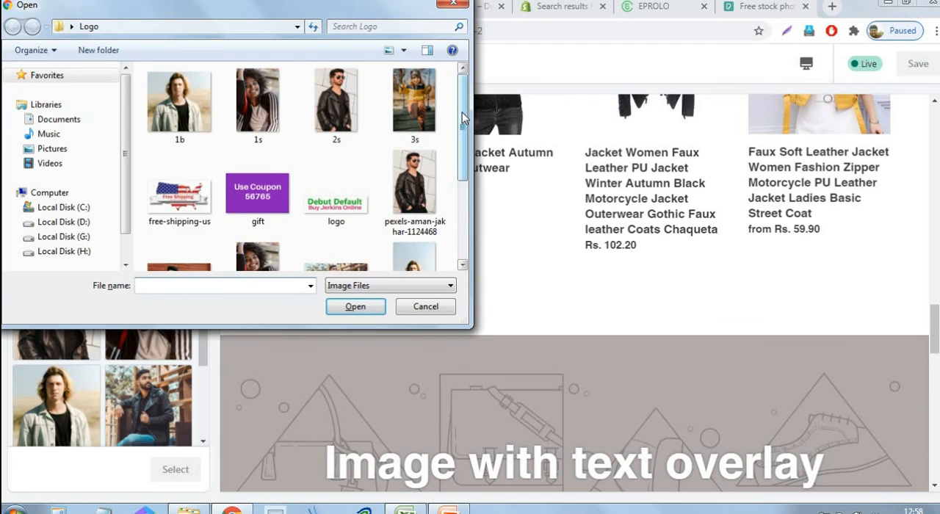
drag(464, 121, 463, 209)
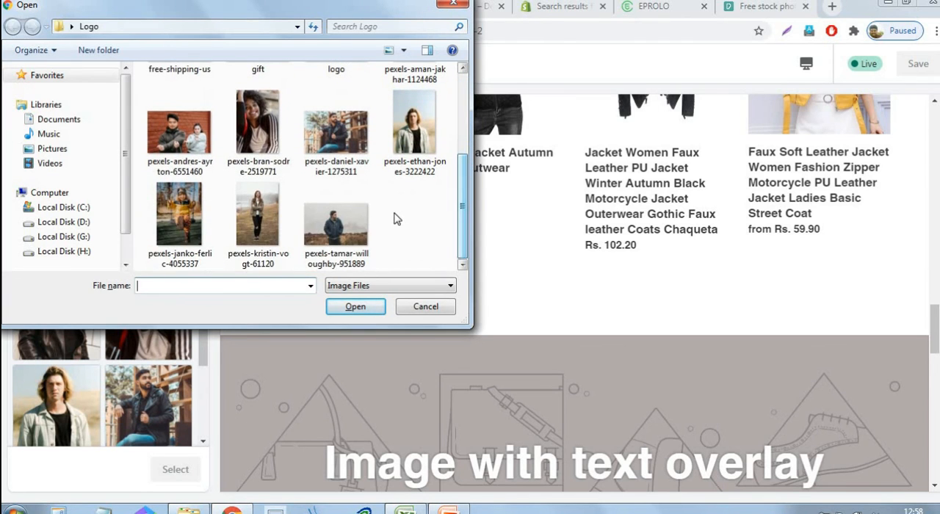
click(364, 243)
click(358, 308)
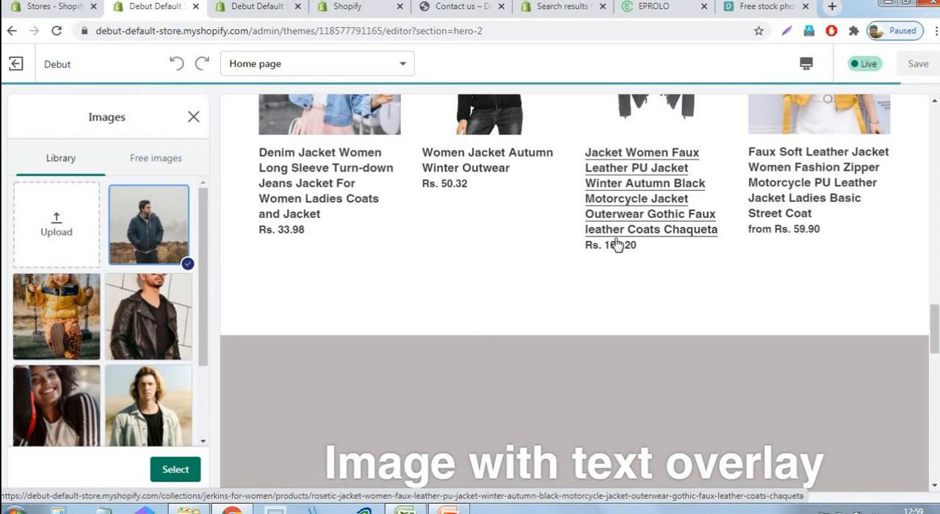
click(175, 470)
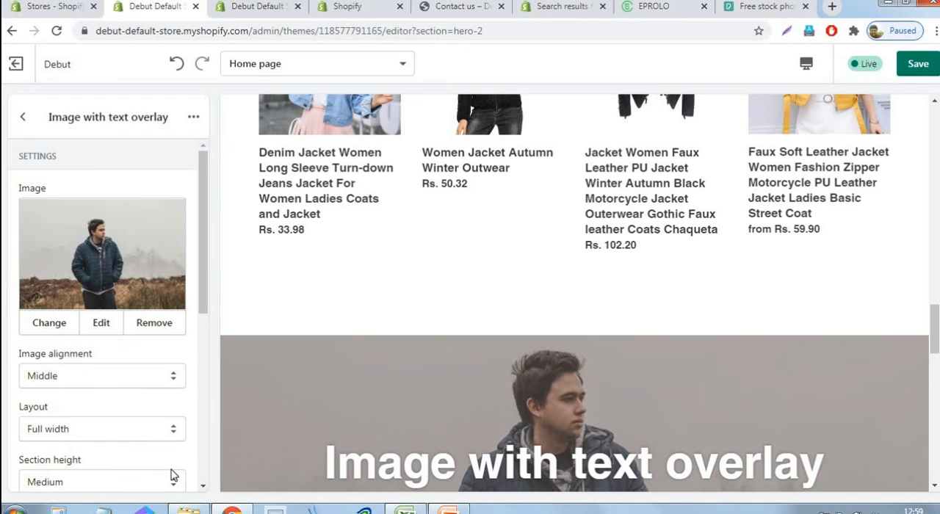
scroll(143, 350, down, 3)
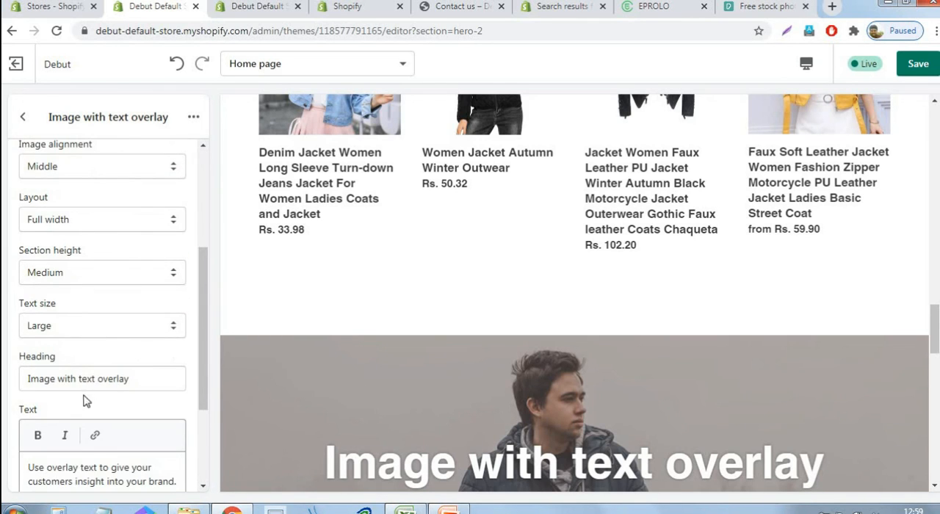
drag(150, 374, 24, 380)
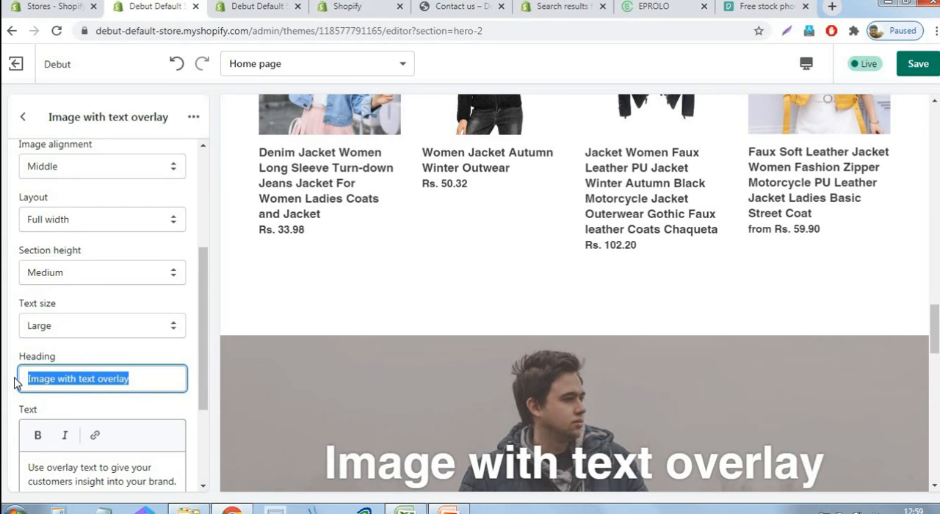
key(ctrl+l)
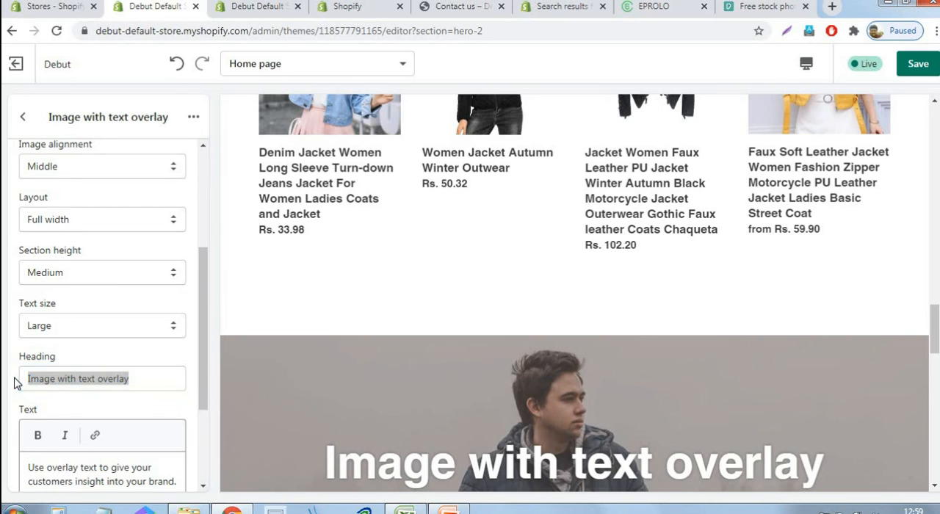
text(ow)
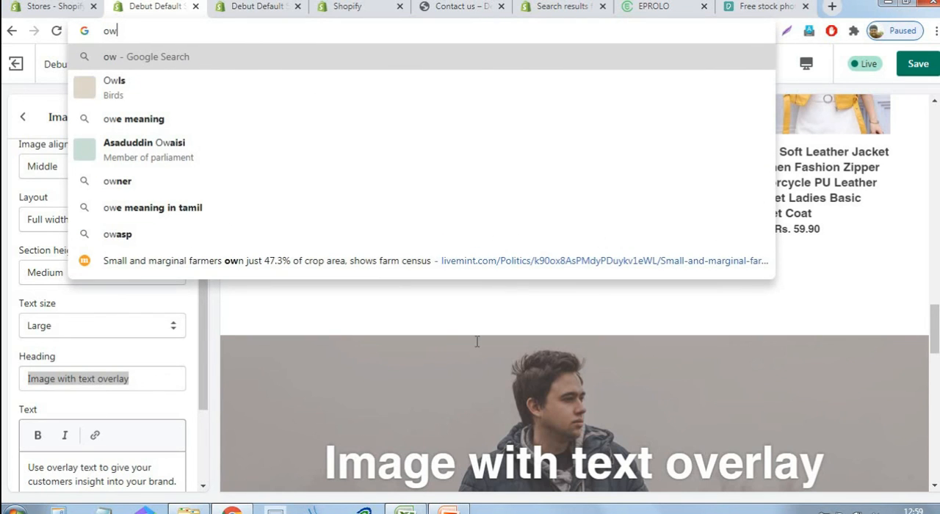
click(572, 321)
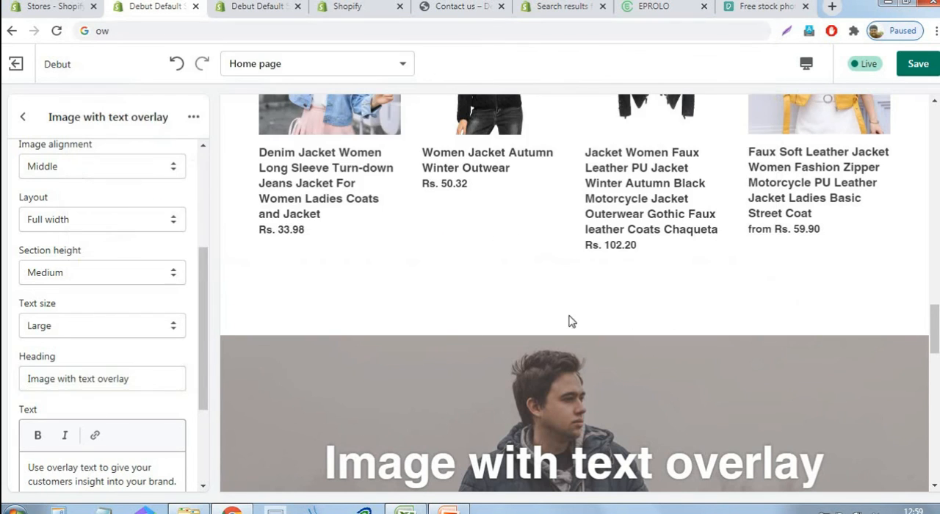
Change the Image with text overlay section's heading to "Low Cost High Quality Products" and check it in the page preview
click(134, 378)
key(ctrl+a)
text(L)
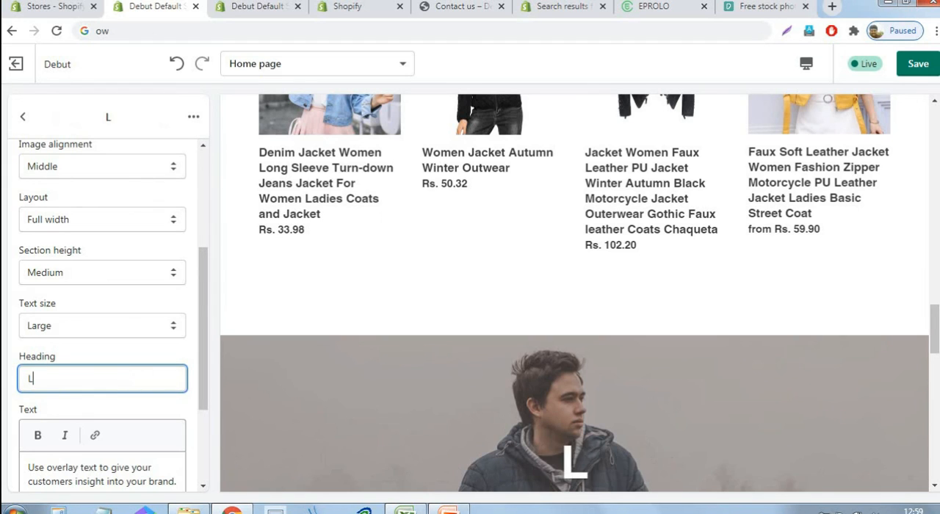
text(ow Cost )
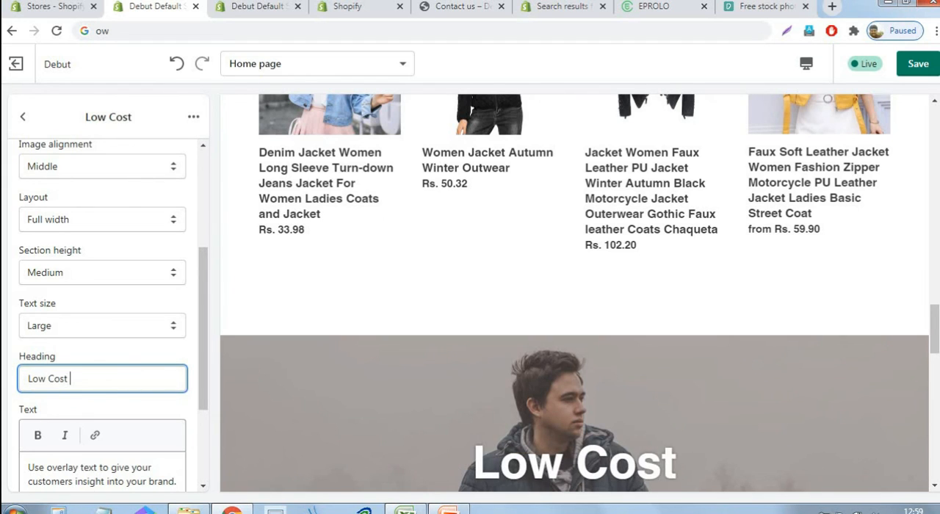
text(High)
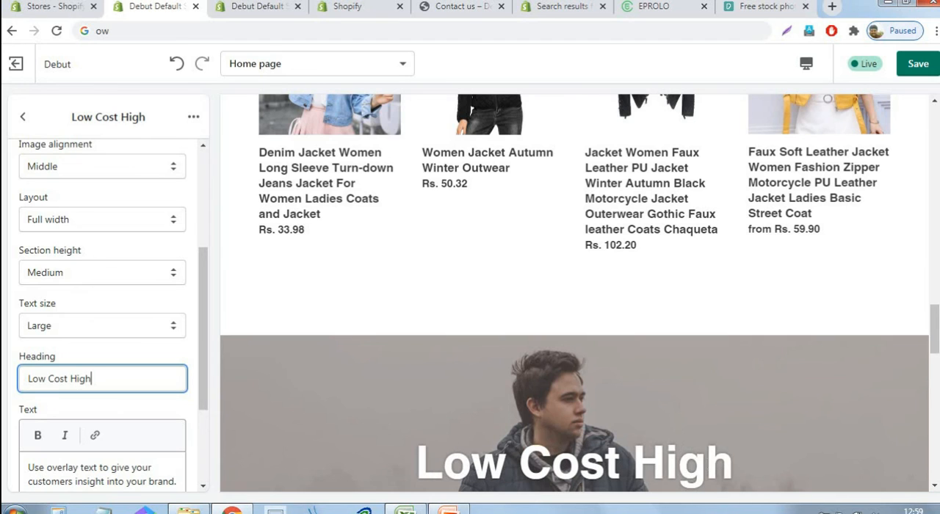
text( Quality)
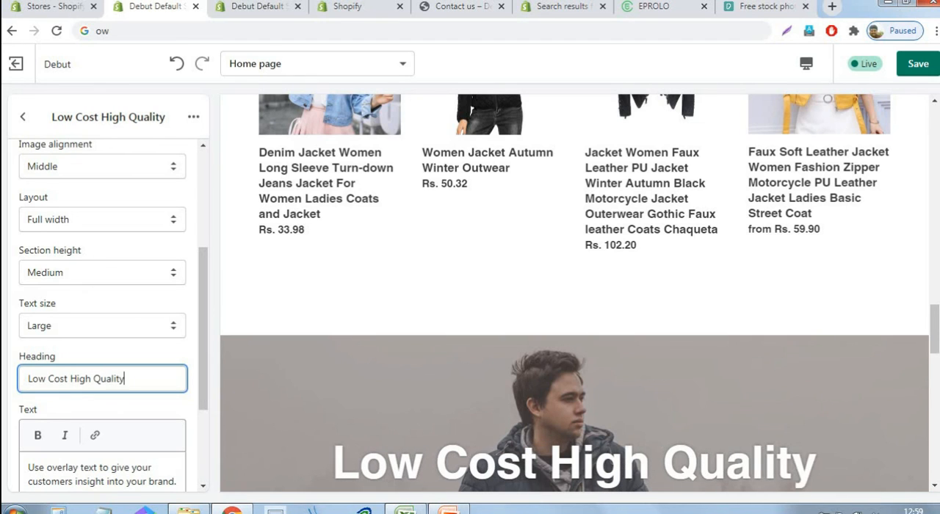
text( Products)
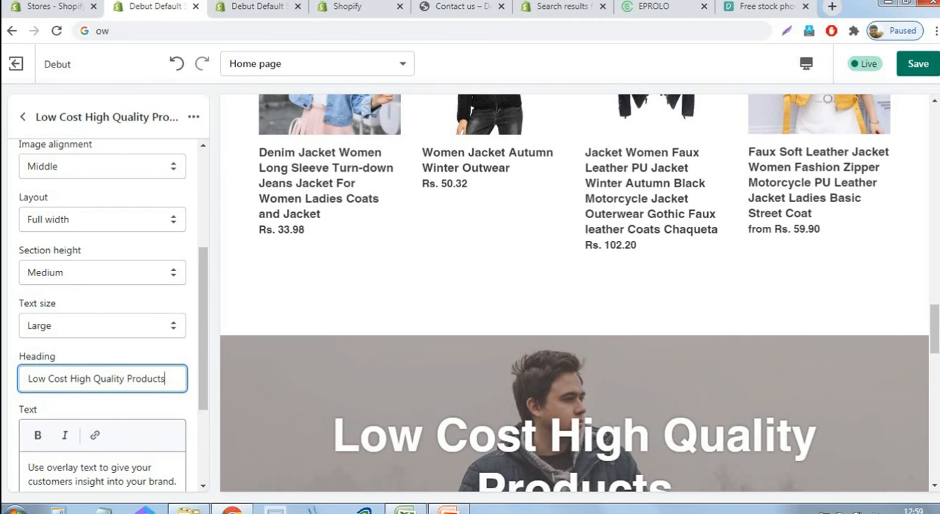
scroll(105, 422, down, 1)
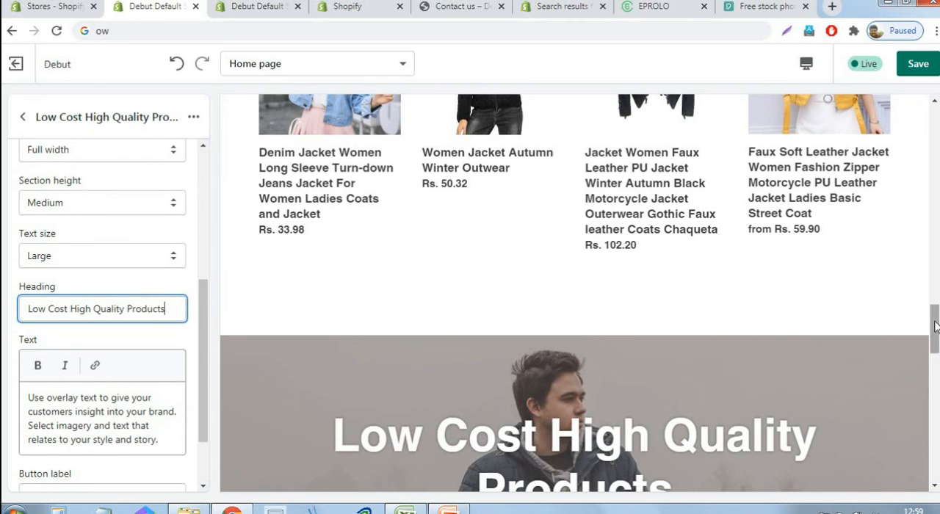
scroll(575, 294, down, 4)
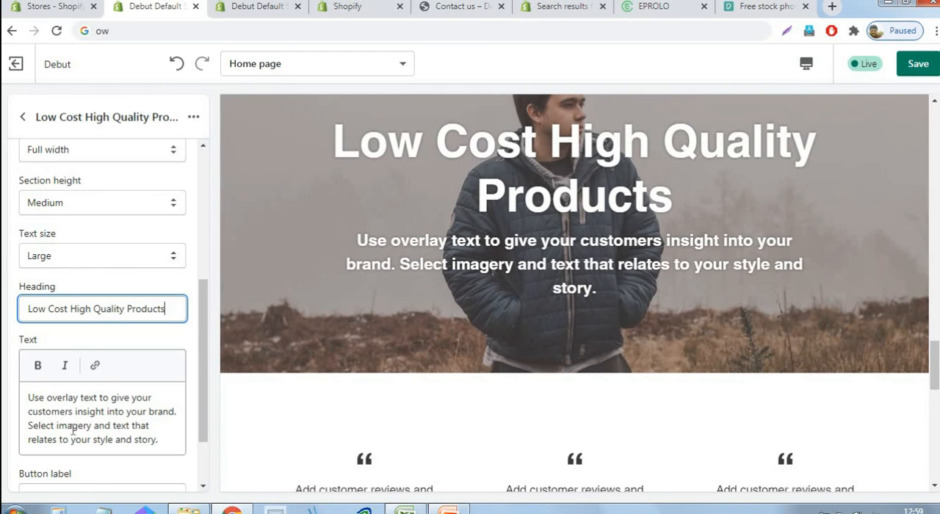
Save the theme with the text overlay changes and return to the home page section list
click(70, 428)
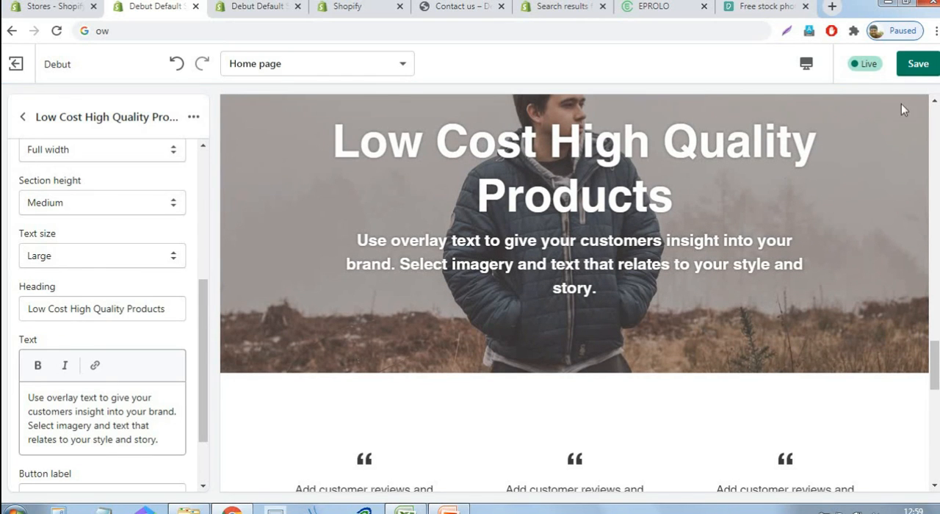
click(922, 64)
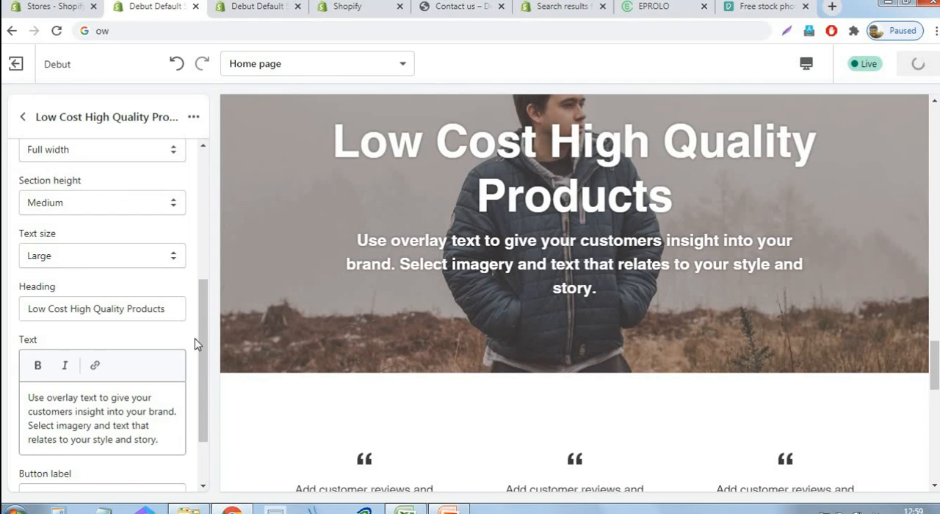
scroll(200, 360, down, 2)
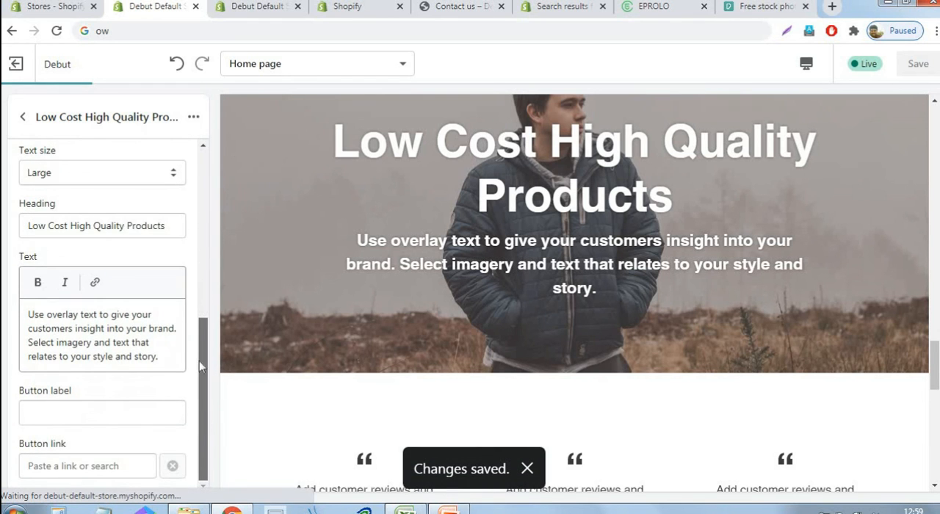
drag(199, 361, 220, 165)
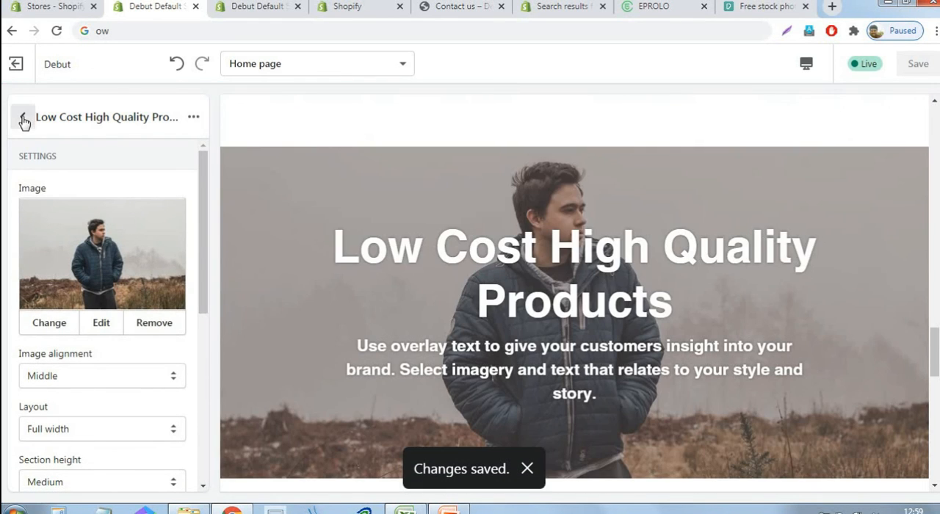
click(23, 120)
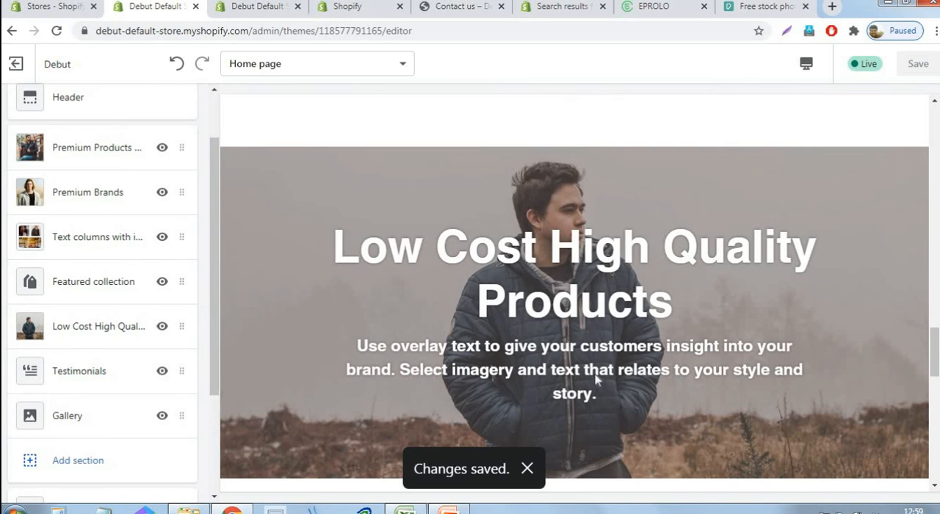
Review the Testimonials section and the text and author settings of its first testimonial, and return to the section list
scroll(597, 378, down, 4)
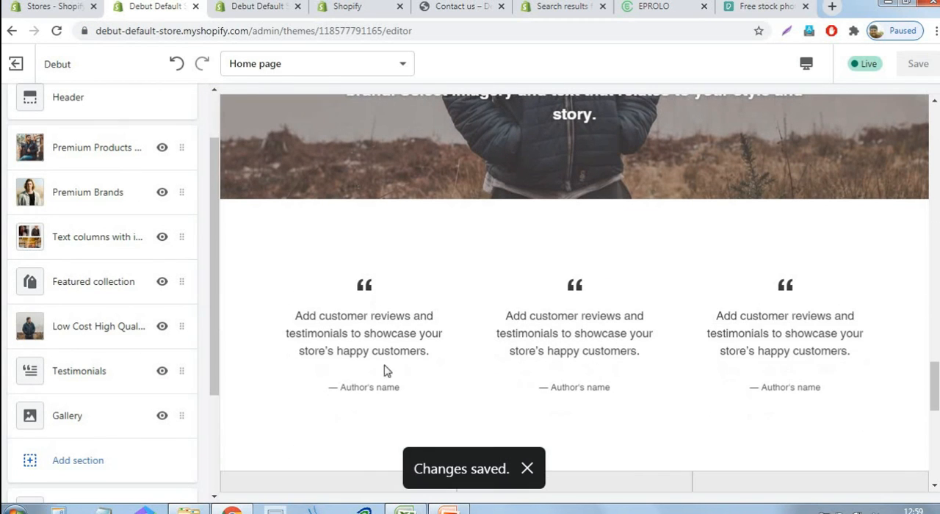
click(107, 378)
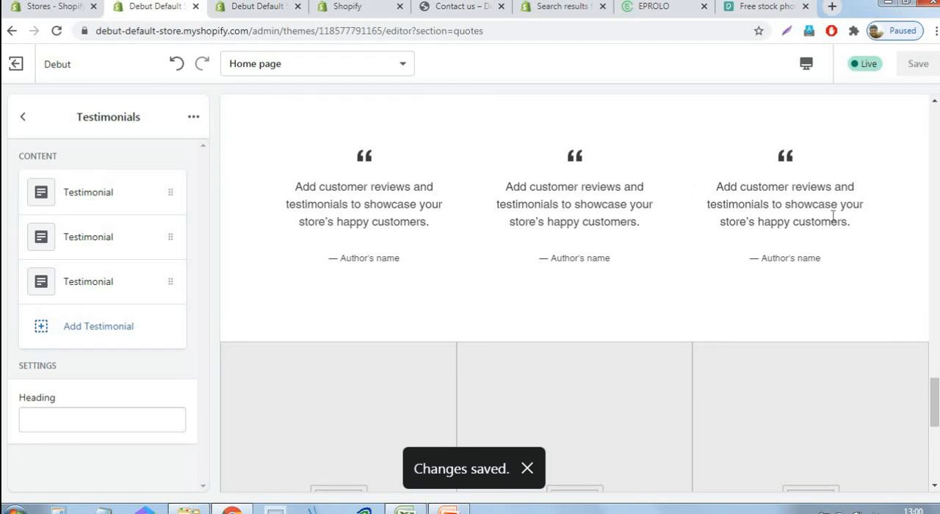
click(88, 202)
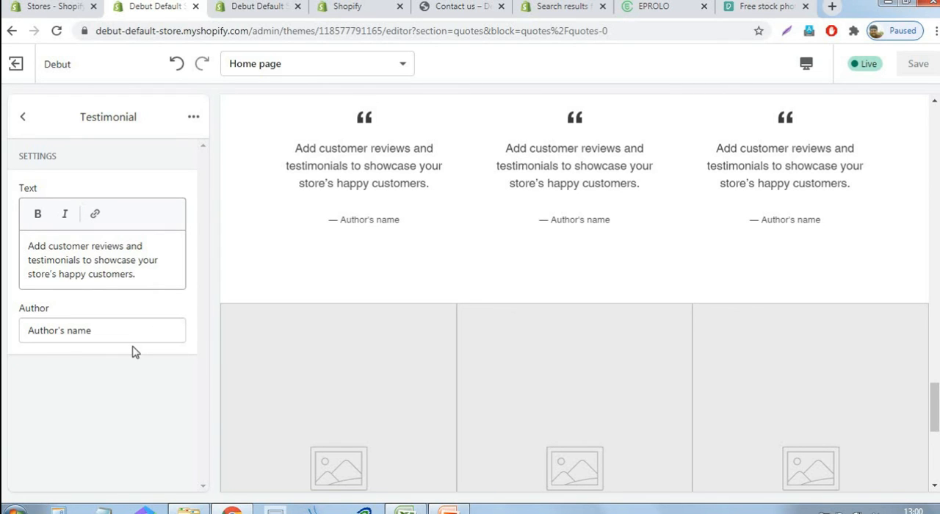
click(23, 117)
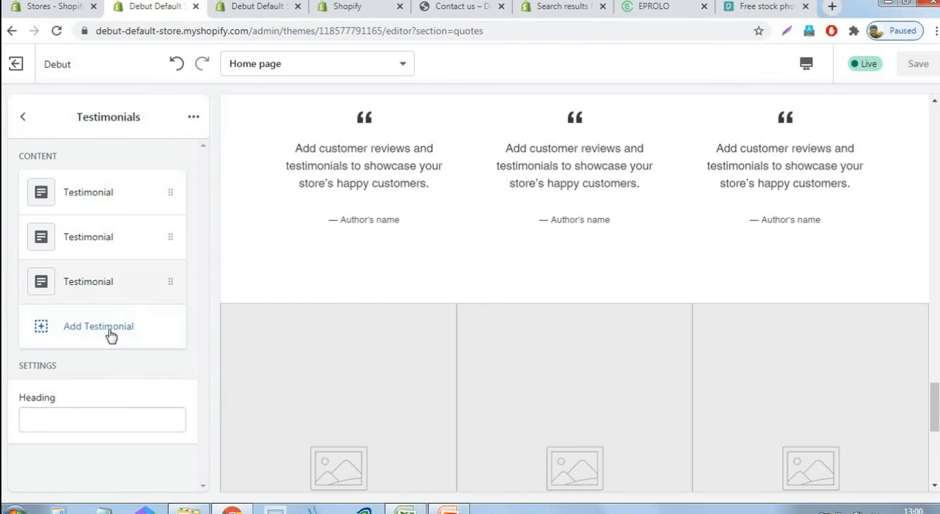
click(23, 117)
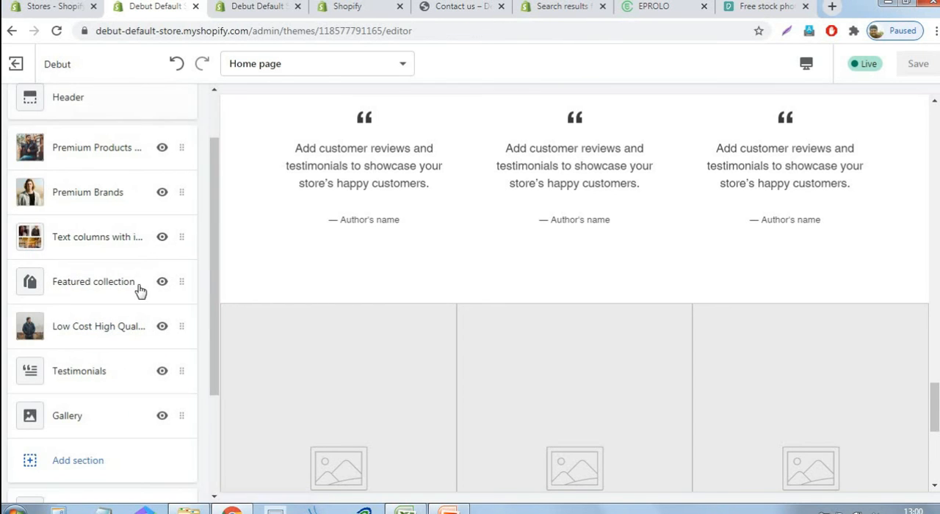
Upload the image file "3s" and use it as the first image of the Gallery section
scroll(139, 289, down, 3)
click(107, 280)
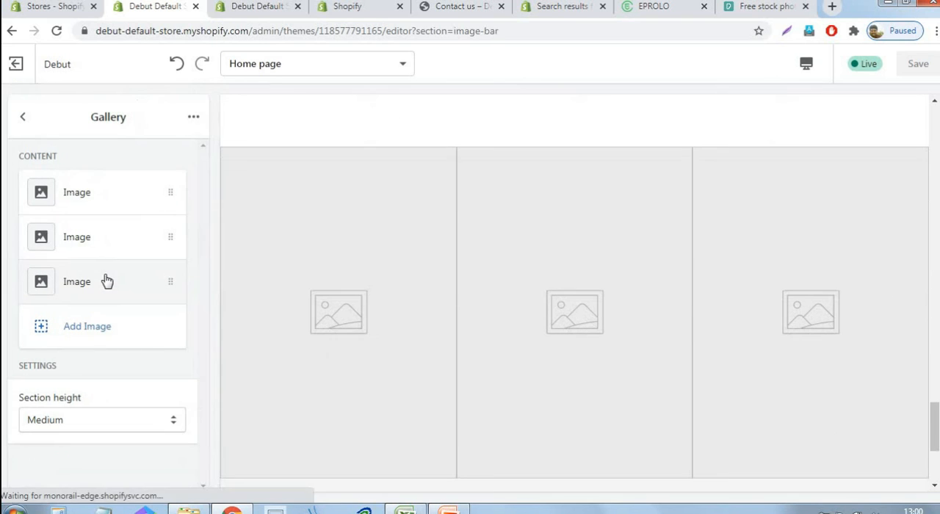
click(89, 197)
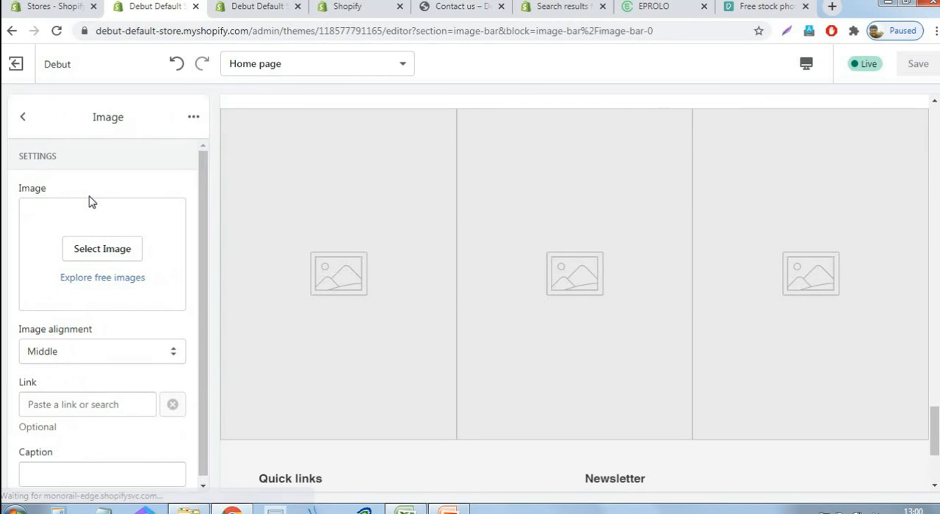
click(112, 249)
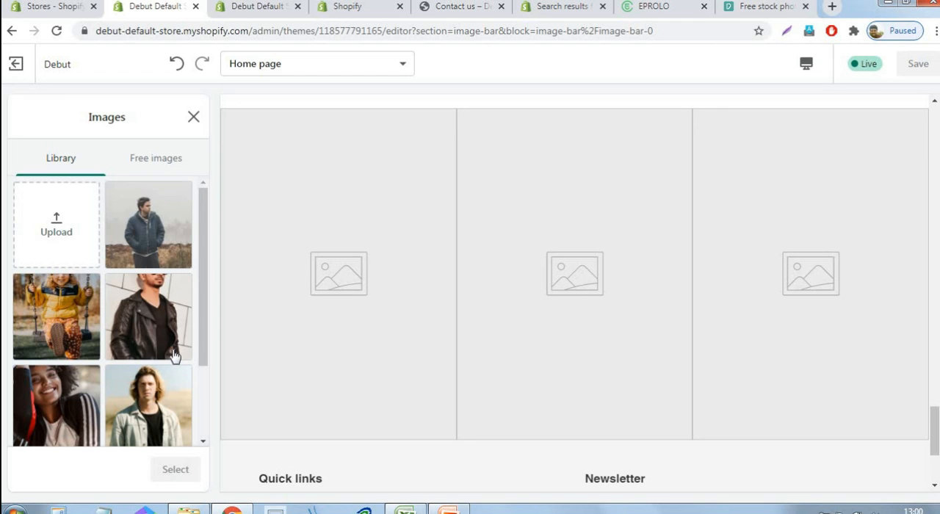
click(51, 234)
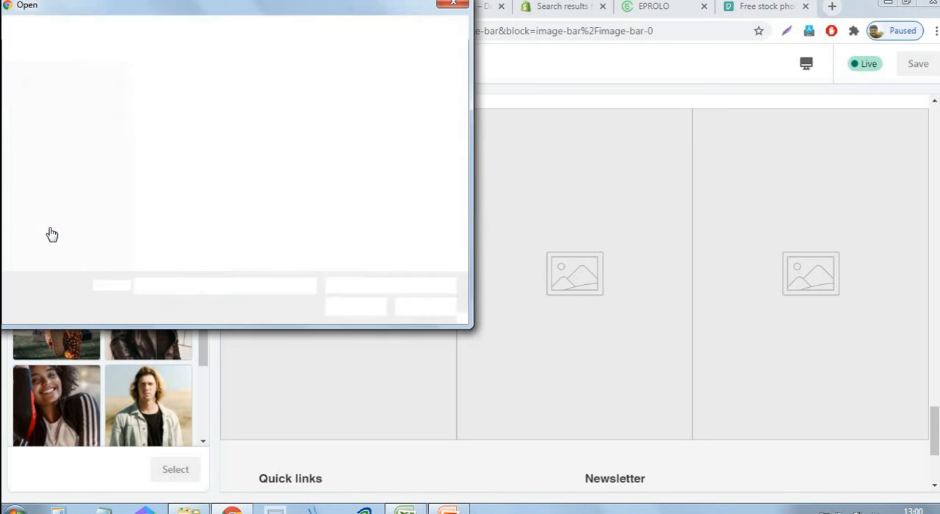
click(432, 103)
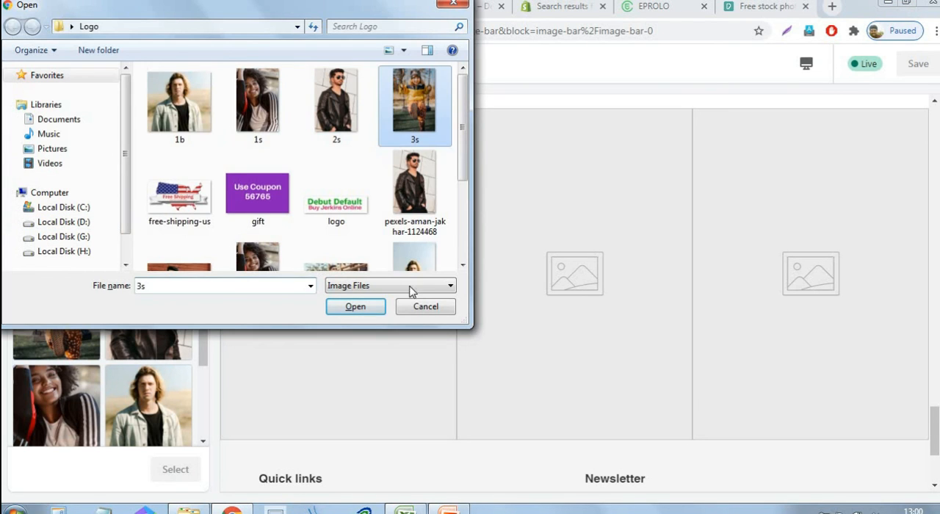
click(372, 314)
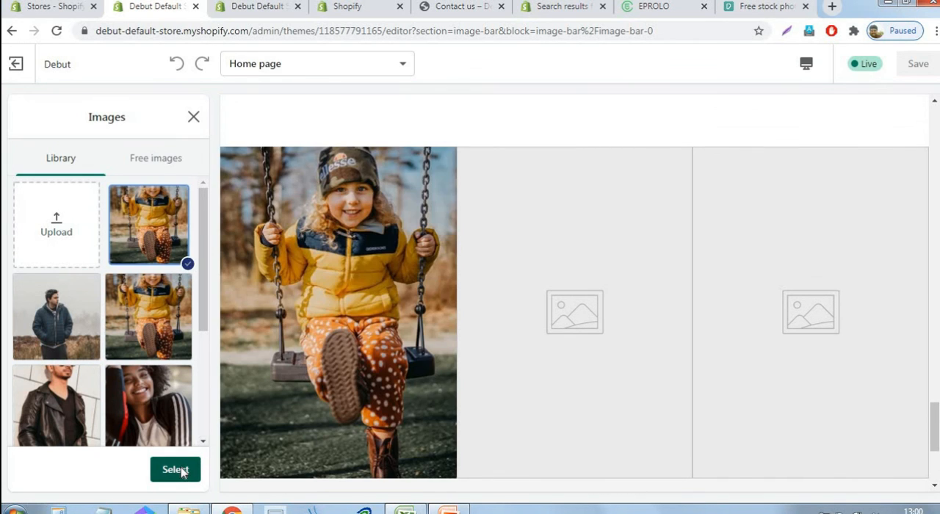
click(176, 471)
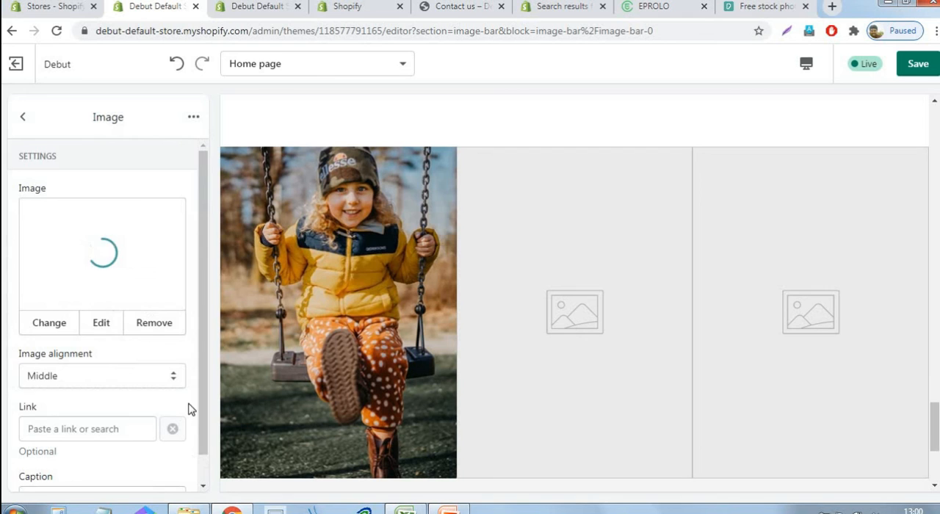
click(24, 120)
Set the Gallery section's second image to the library photo of the man in a black leather jacket
click(101, 238)
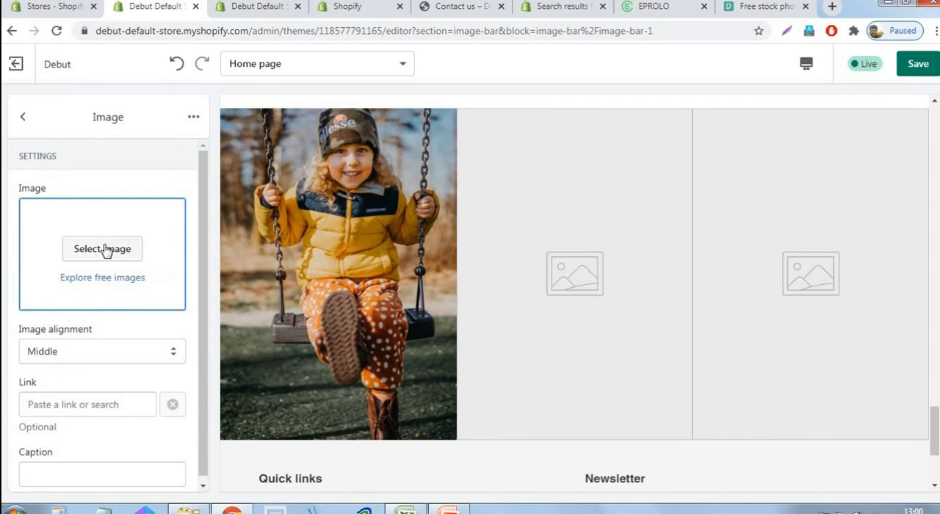
click(105, 250)
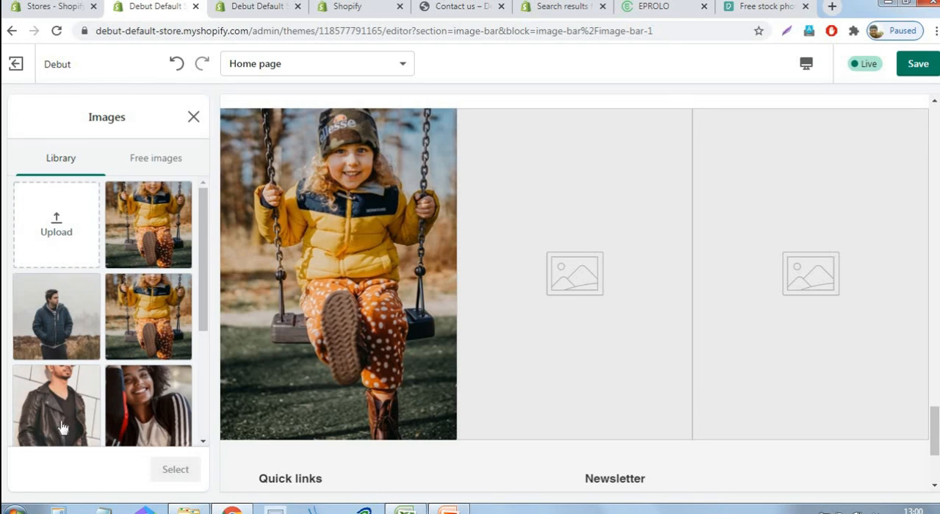
click(63, 429)
click(176, 470)
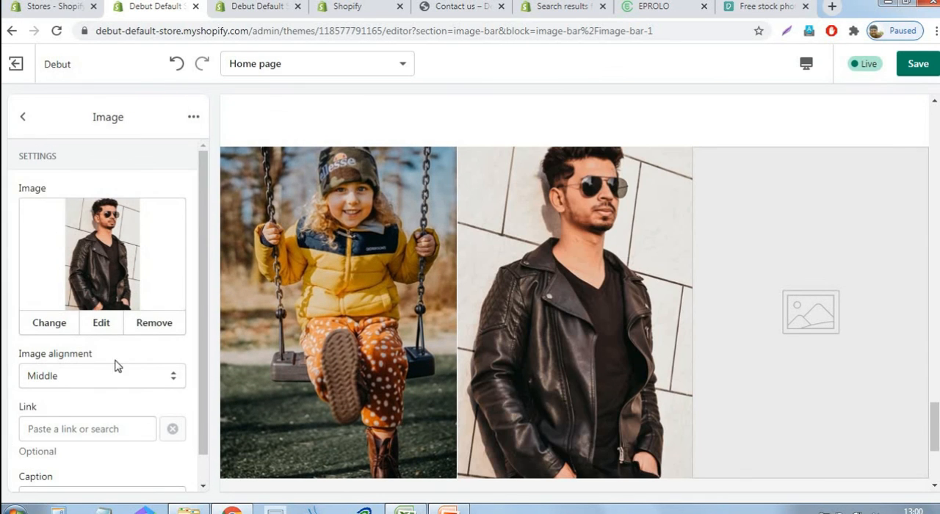
click(22, 118)
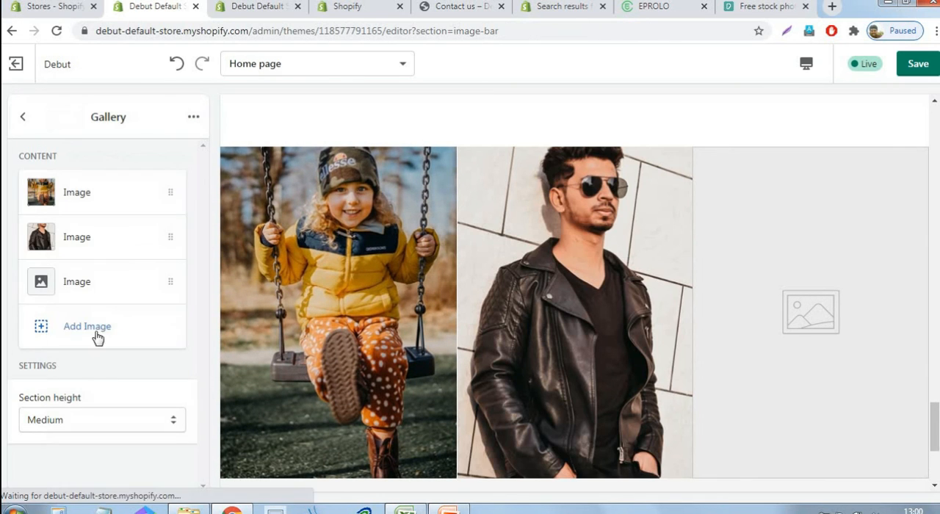
Set the Gallery section's third image to the library photo of the smiling woman in a striped jacket
click(100, 282)
click(130, 252)
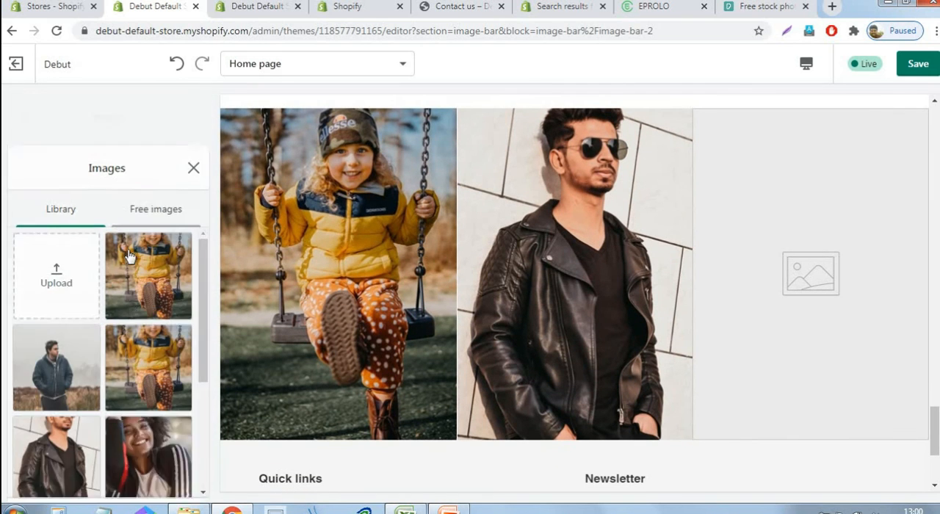
click(147, 408)
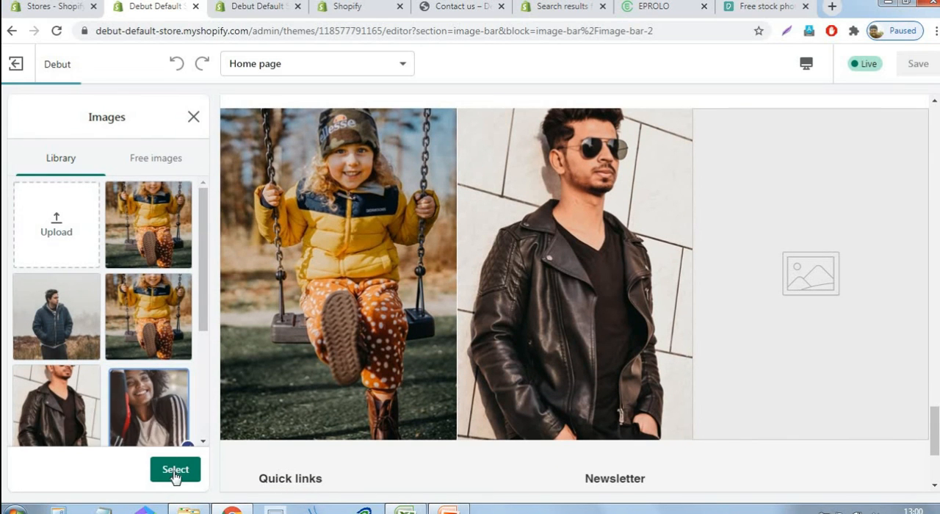
click(175, 471)
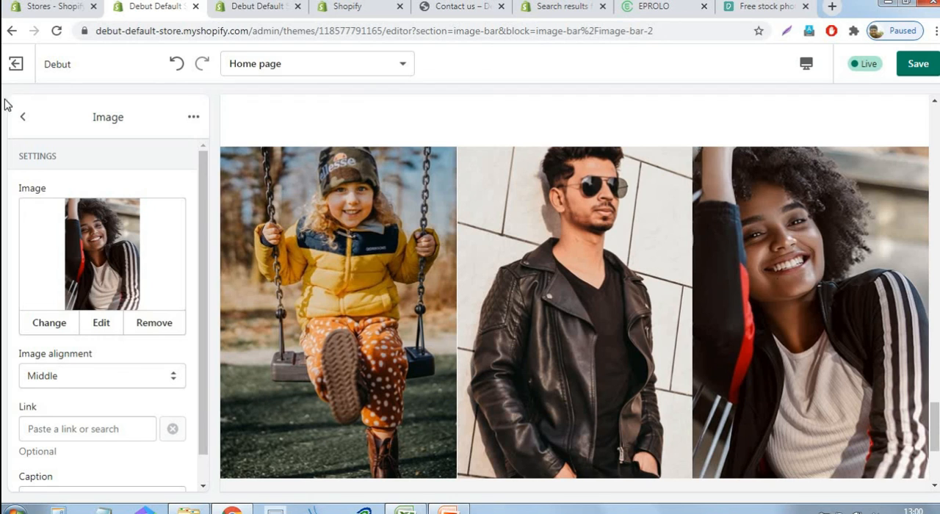
click(19, 117)
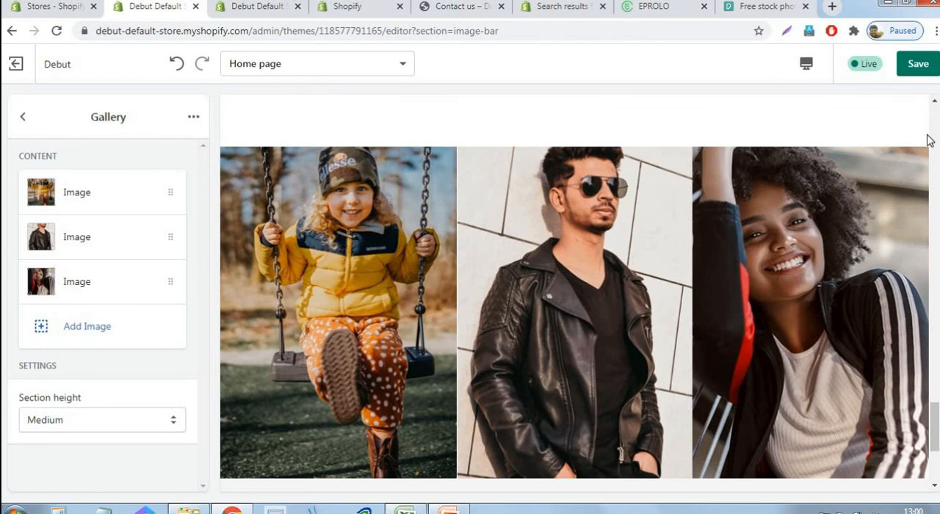
Save the theme with the Gallery images and return to the home page section list
click(920, 66)
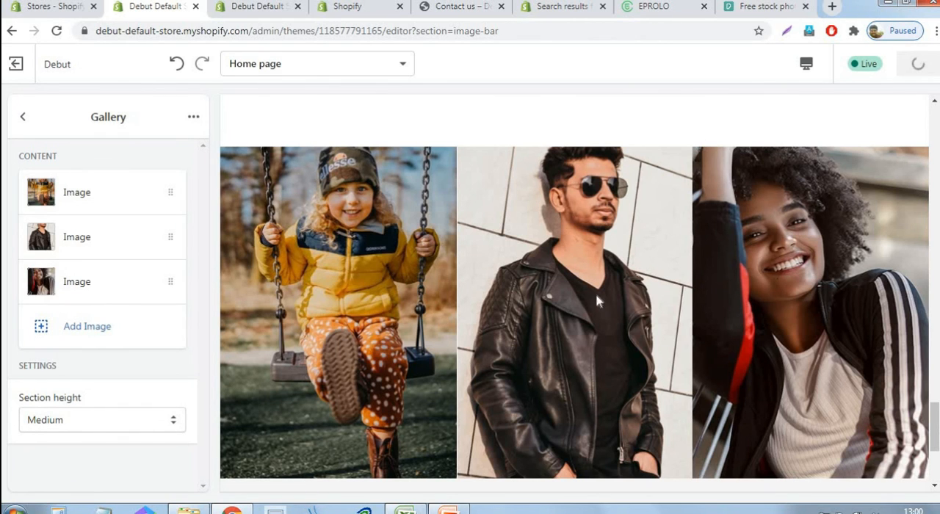
scroll(272, 301, down, 3)
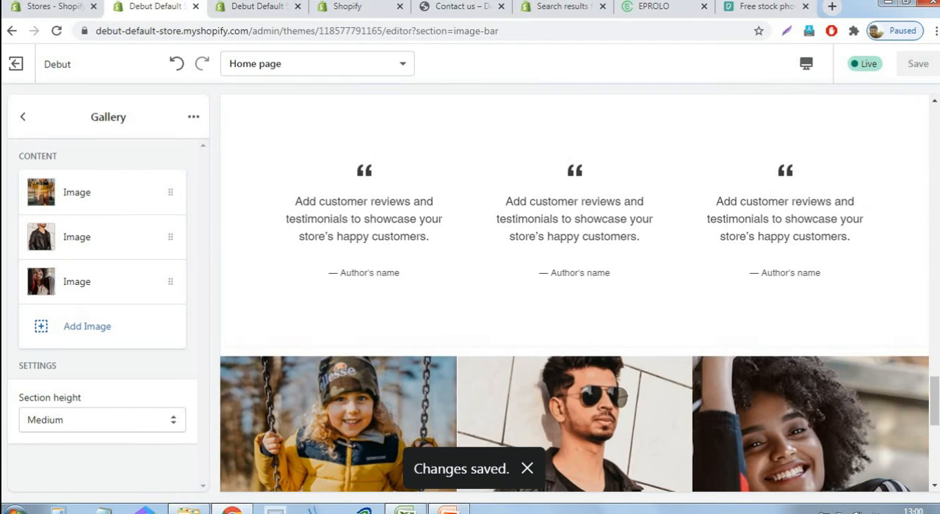
click(22, 119)
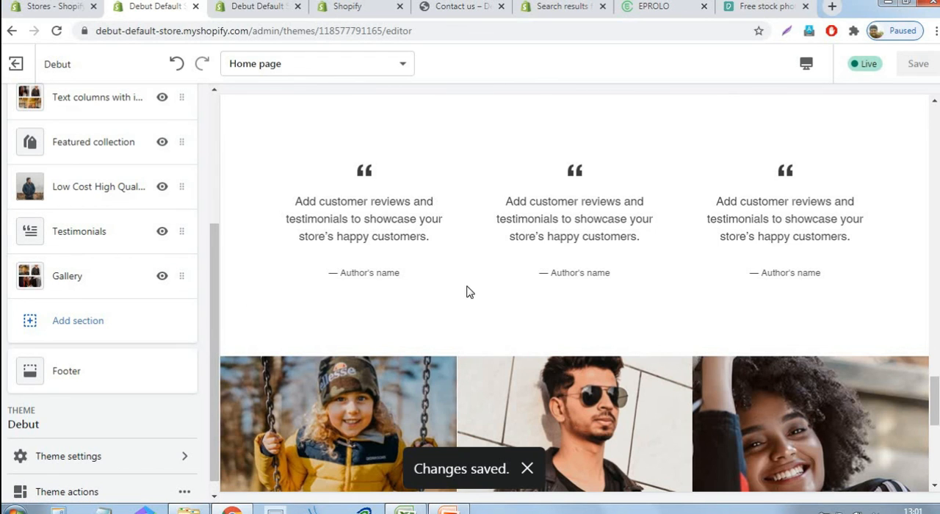
Switch to the store's Contact us page preview, go to the storefront home page and hide the preview bar
click(456, 6)
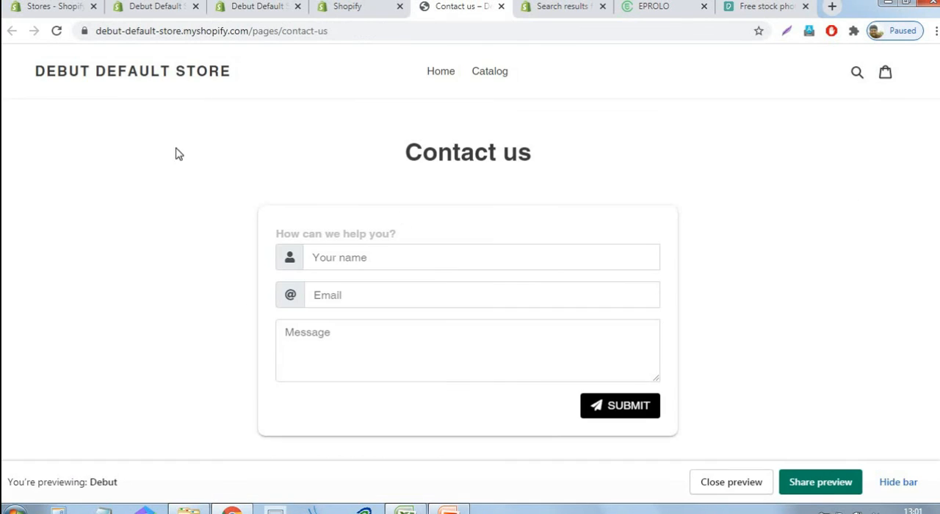
click(181, 71)
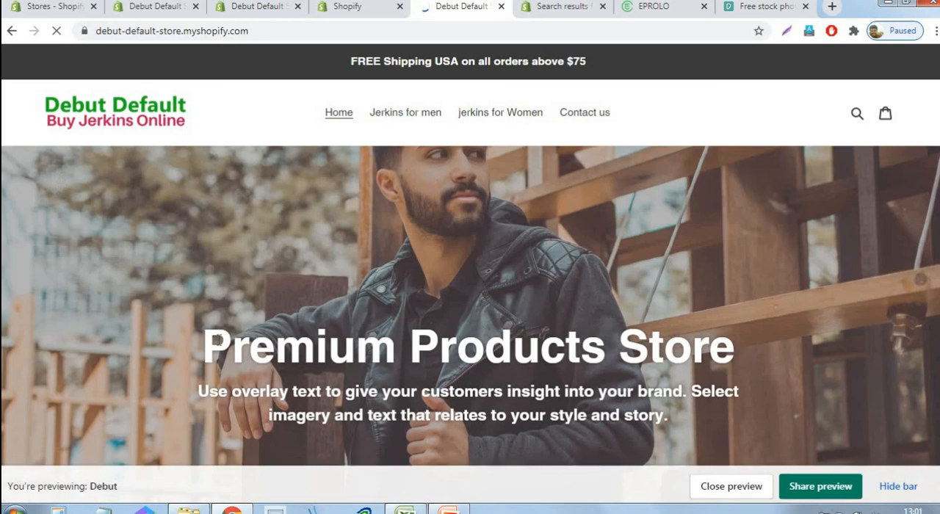
click(901, 485)
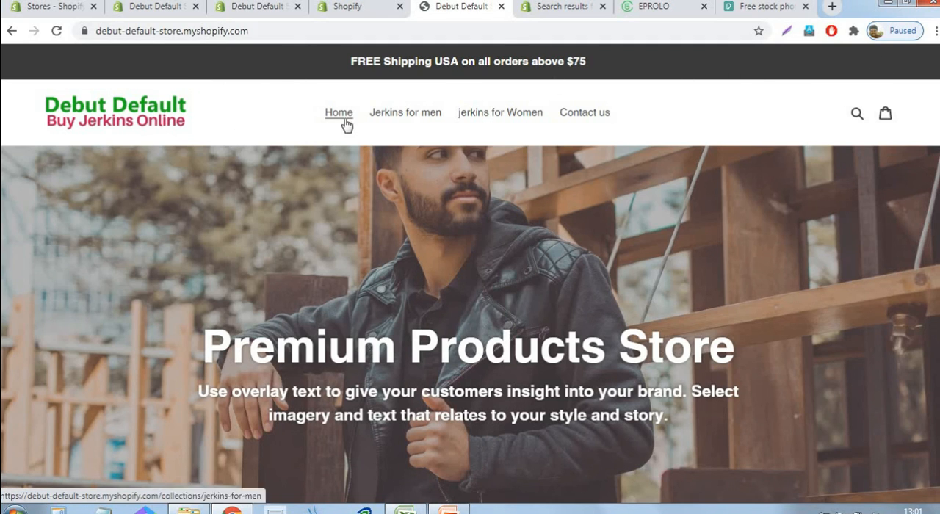
Check the storefront's search box, close it, and look over the home page header and hero banner
click(858, 115)
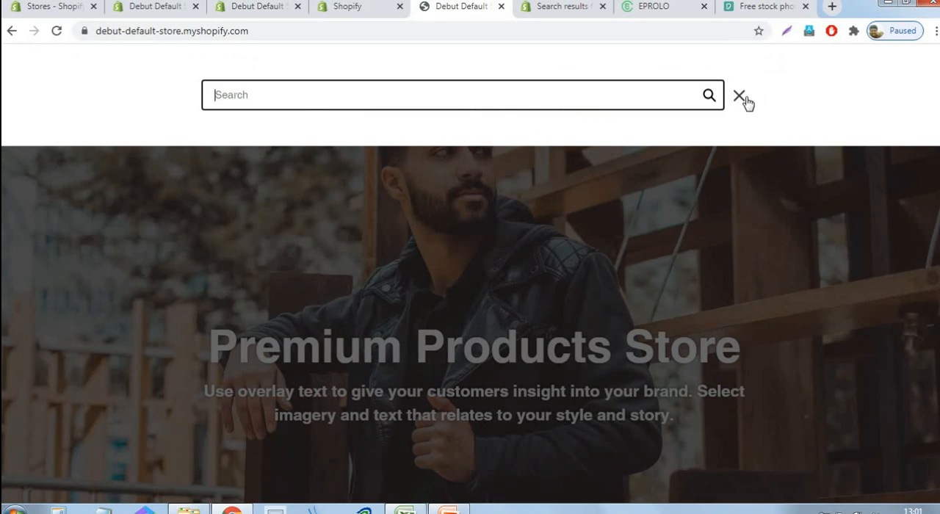
click(739, 96)
scroll(461, 210, down, 2)
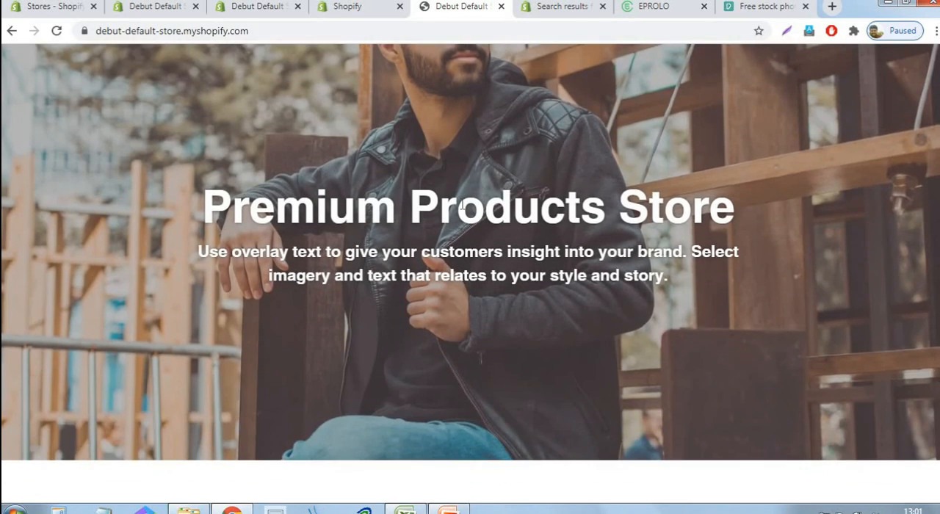
scroll(439, 186, up, 2)
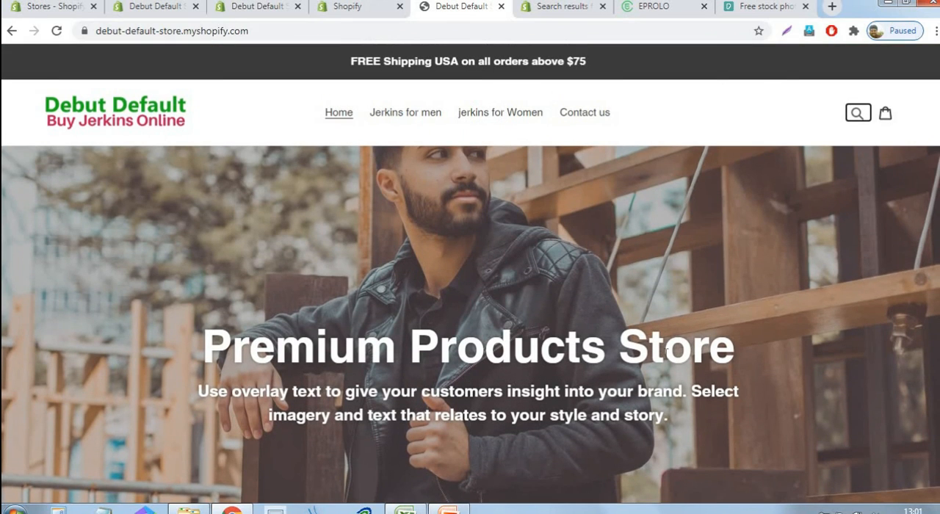
Review the home page sections from Premium Brands through the featured collection, testimonials and gallery to the footer's quick links and newsletter field
scroll(469, 426, down, 8)
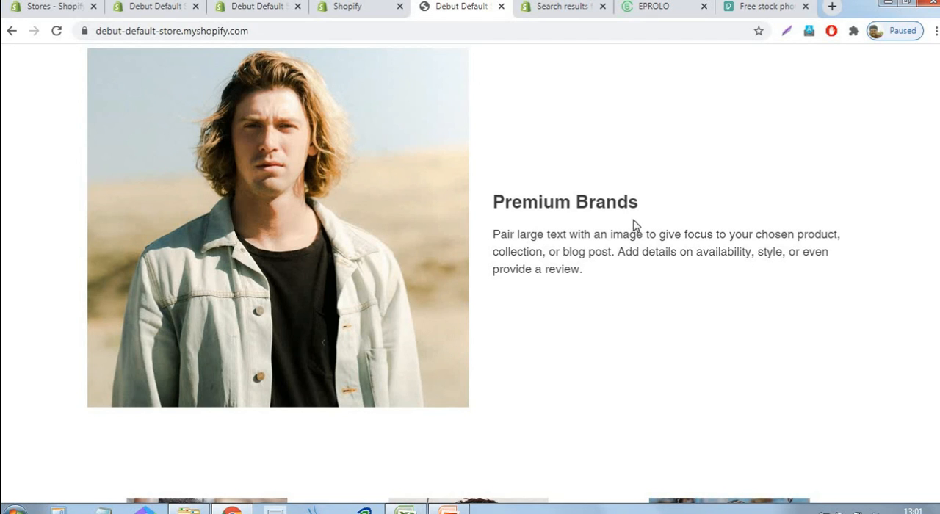
scroll(566, 233, down, 6)
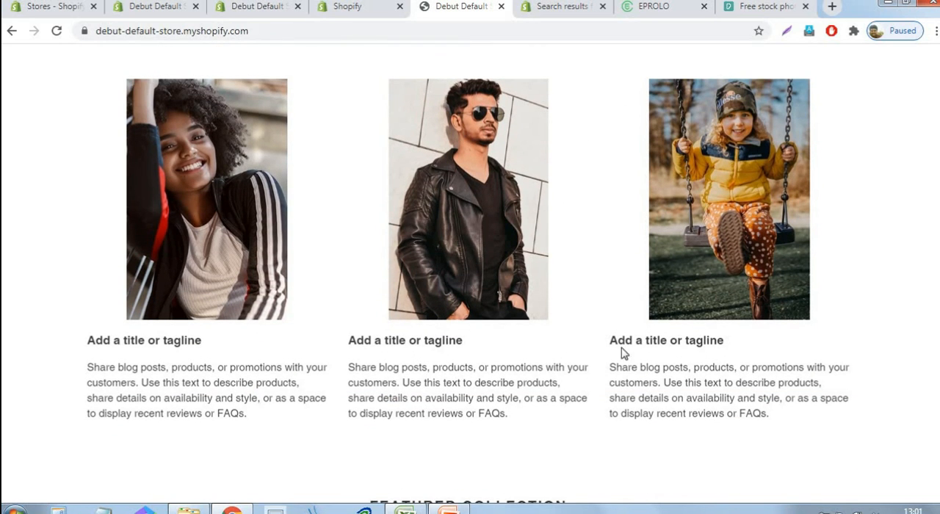
scroll(352, 331, down, 6)
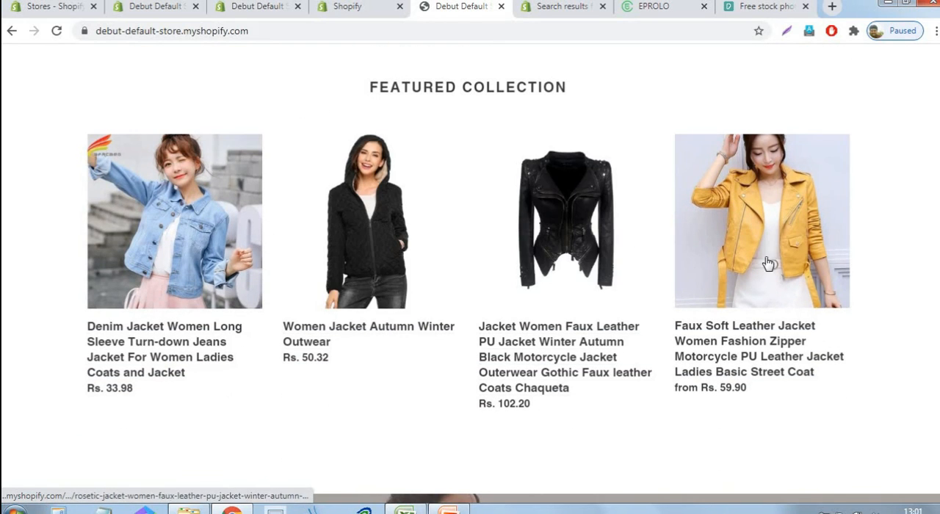
scroll(725, 296, down, 3)
scroll(725, 296, down, 3)
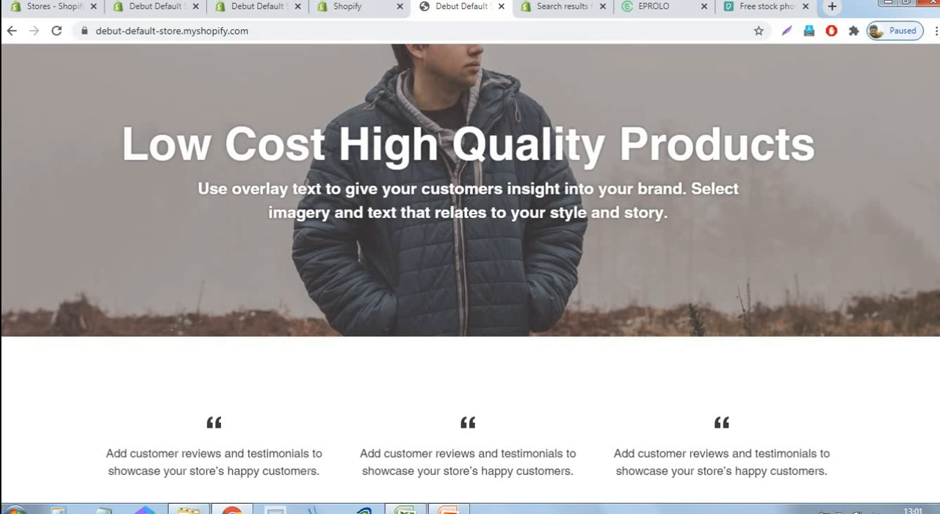
scroll(616, 294, up, 3)
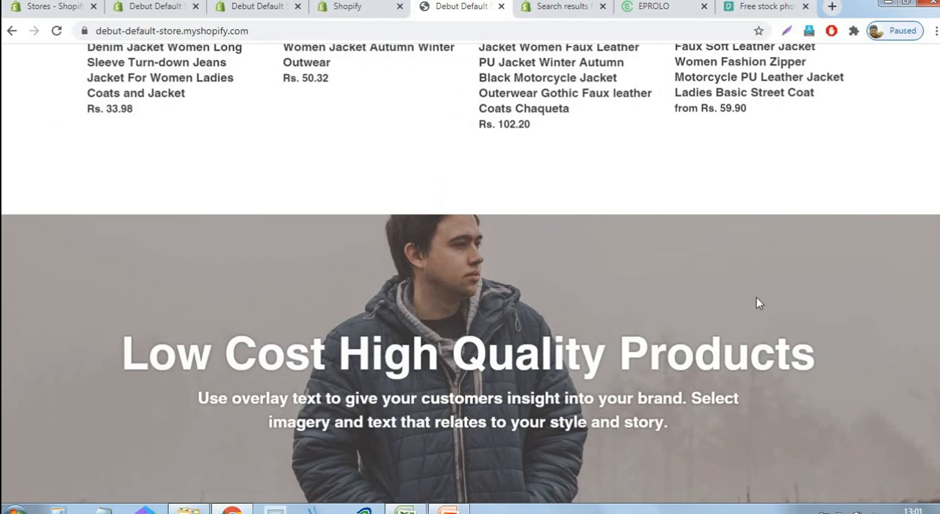
scroll(759, 303, down, 6)
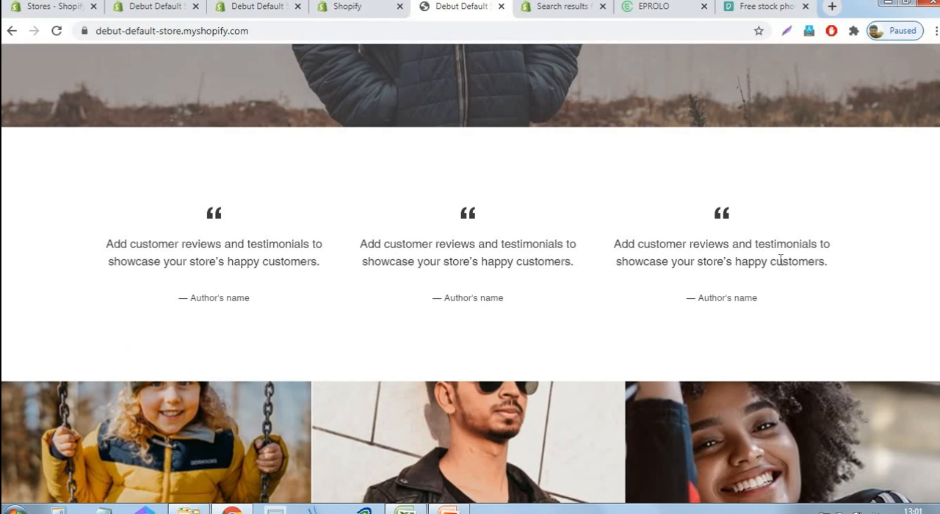
scroll(781, 258, down, 5)
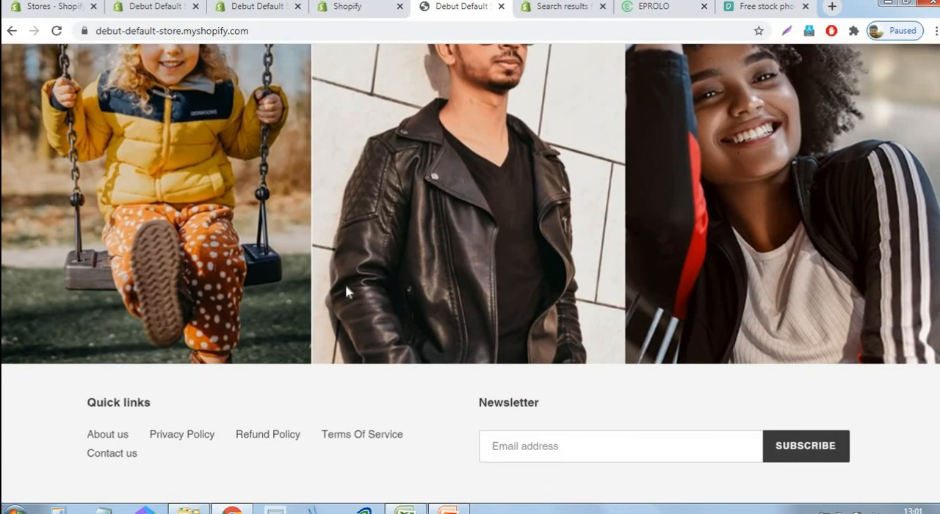
scroll(360, 294, up, 1)
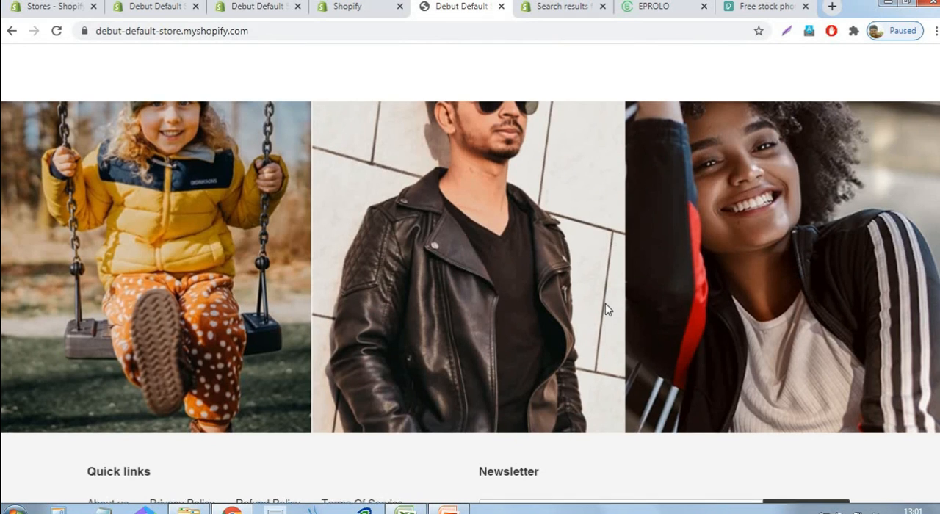
scroll(257, 323, down, 3)
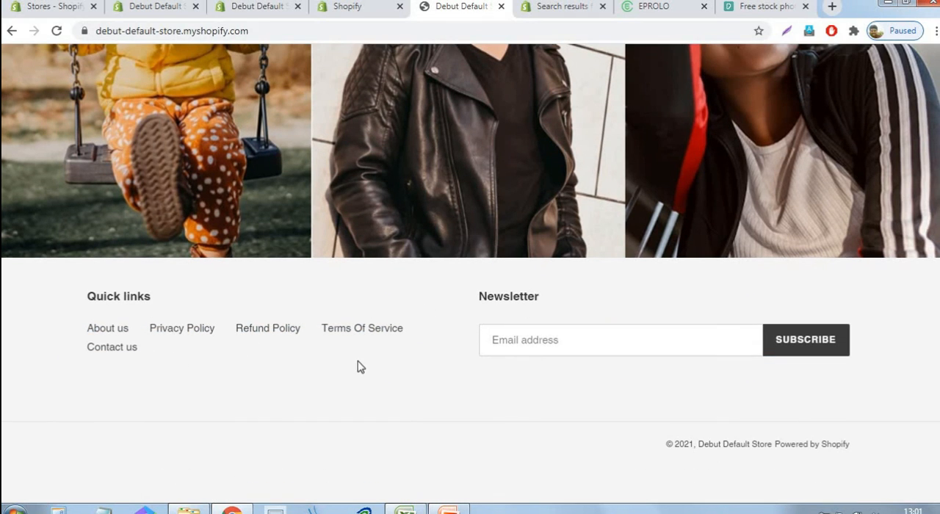
click(656, 346)
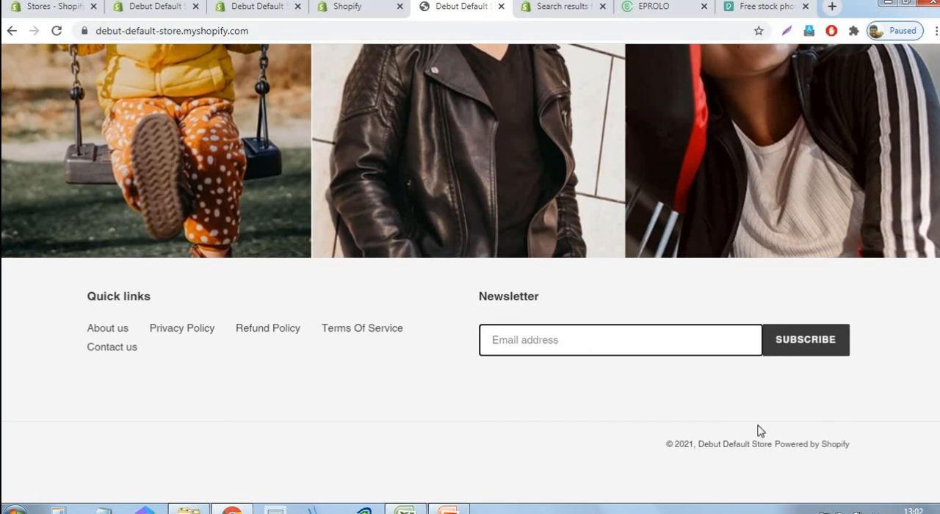
Open the Jerkins for men collection page, look over its products and check the available product filter options
scroll(751, 423, up, 20)
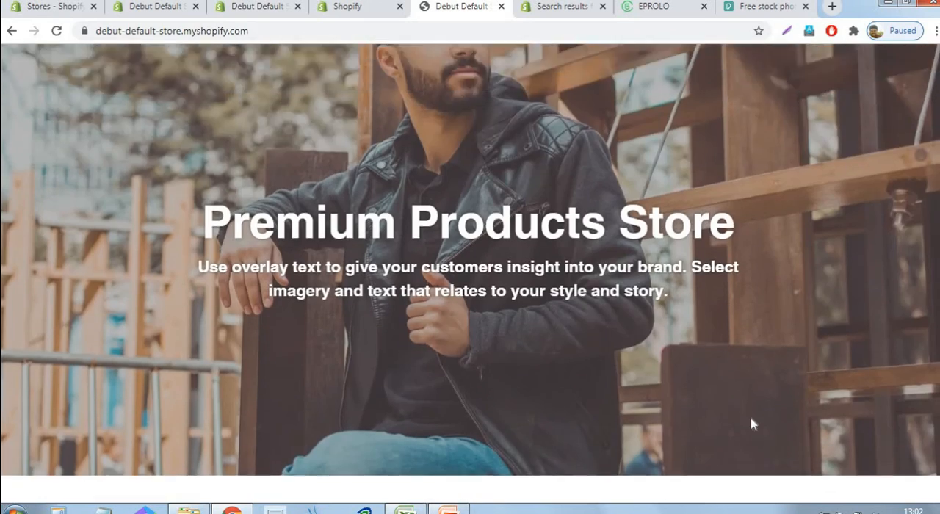
scroll(751, 424, up, 3)
click(429, 113)
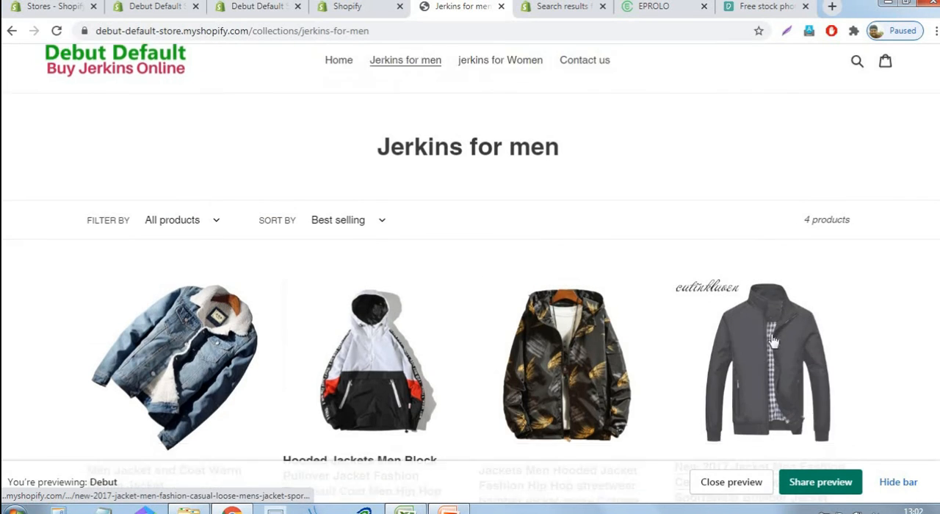
scroll(307, 336, down, 3)
scroll(338, 257, up, 2)
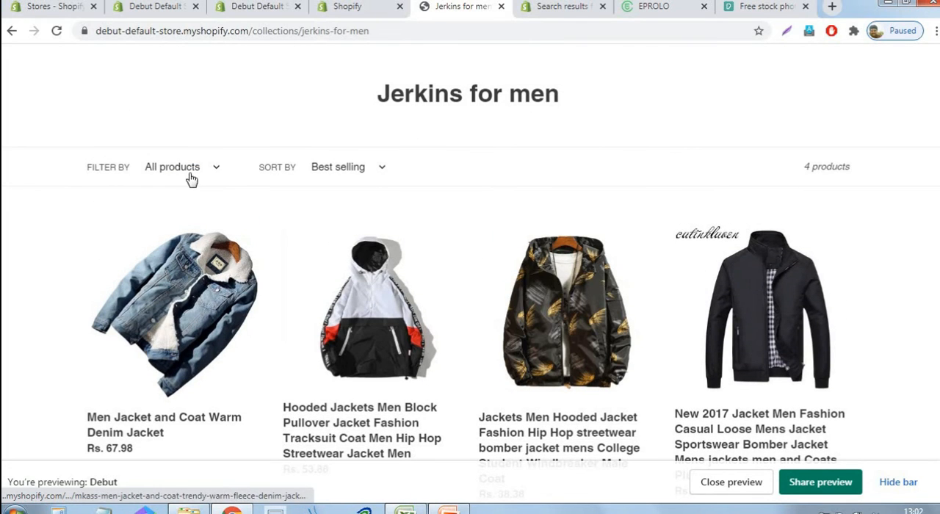
click(219, 171)
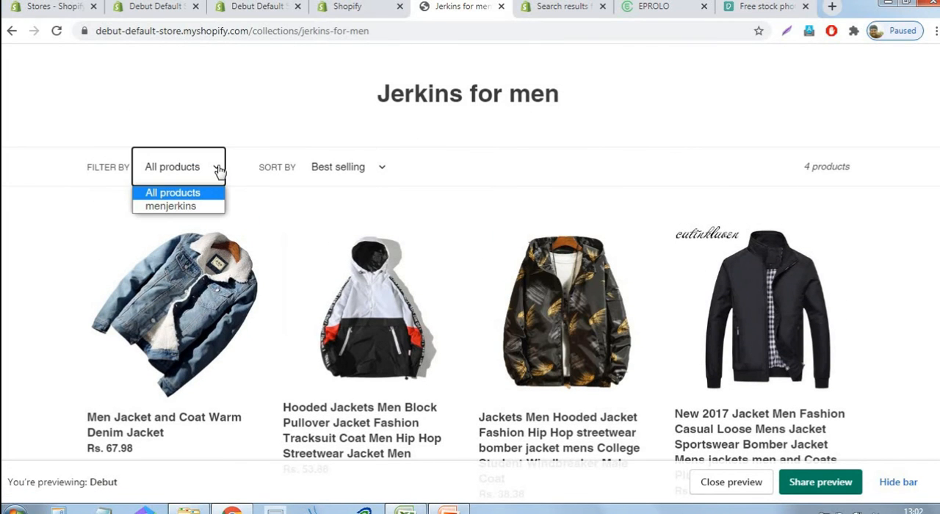
click(488, 146)
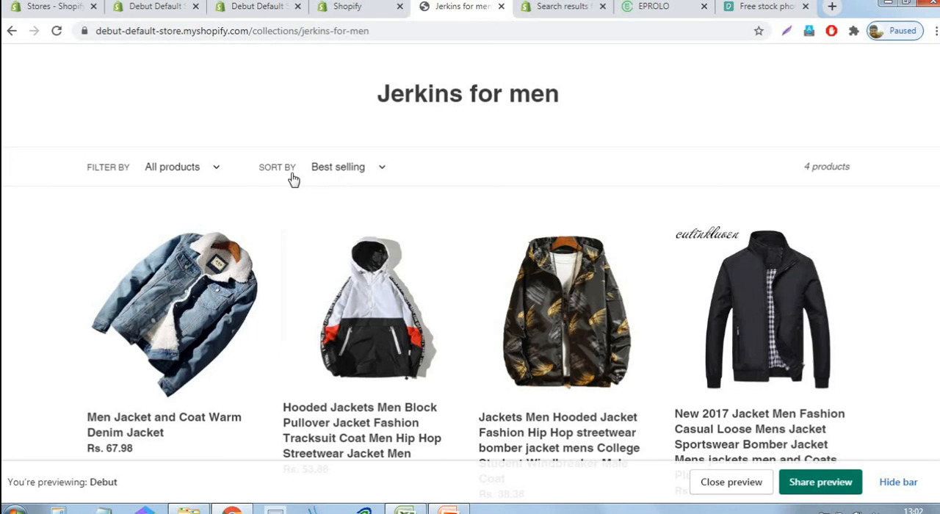
Check the sort options of the Jerkins for men collection, leaving the sort order unchanged
click(383, 168)
key(Up)
key(Up)
key(Up)
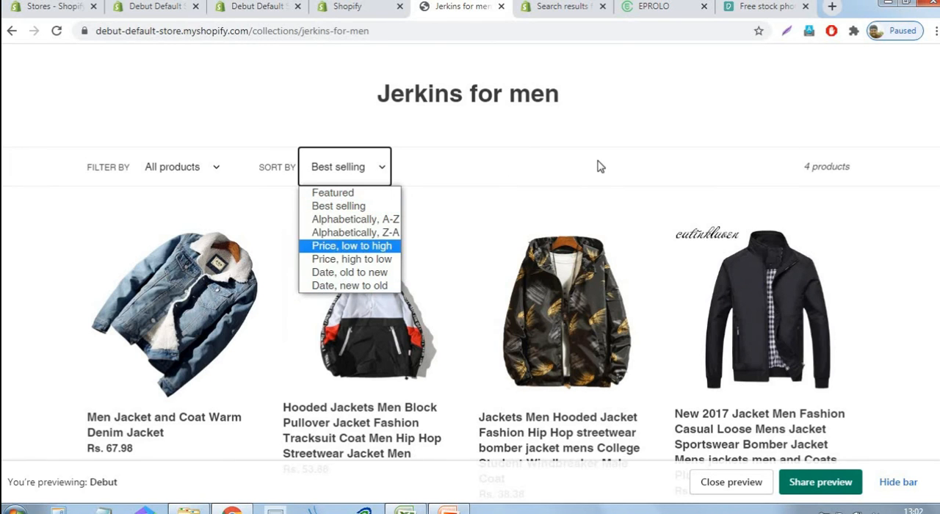
click(600, 168)
scroll(598, 191, up, 1)
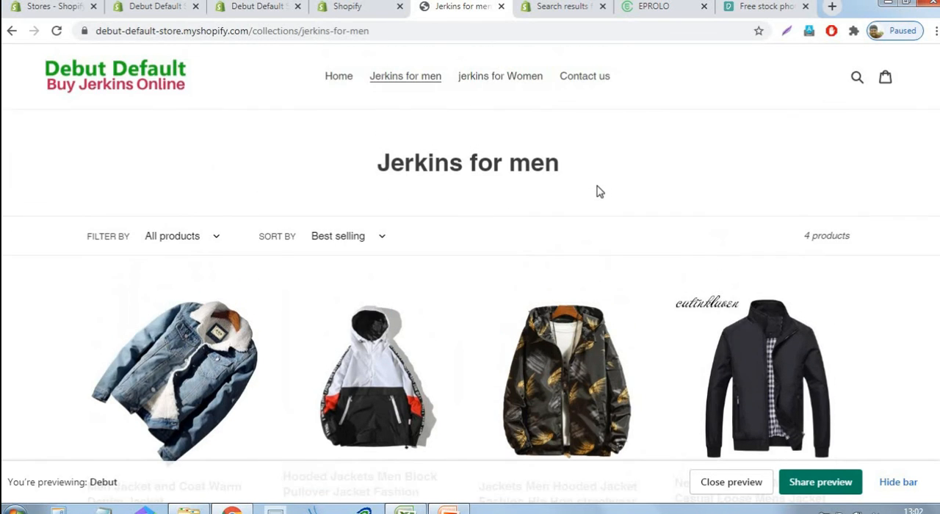
Open the storefront's Contact us page, look over its form and footer, and hide the preview bar
click(603, 82)
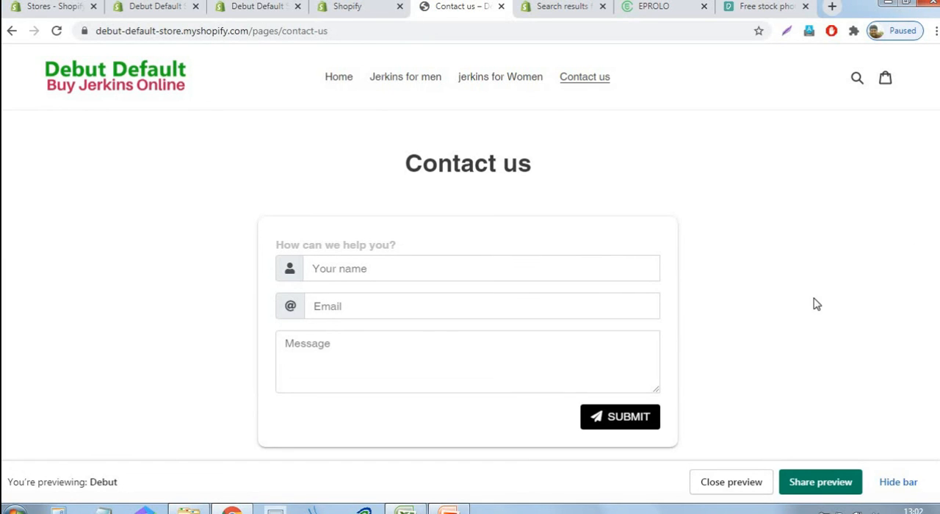
scroll(812, 306, down, 4)
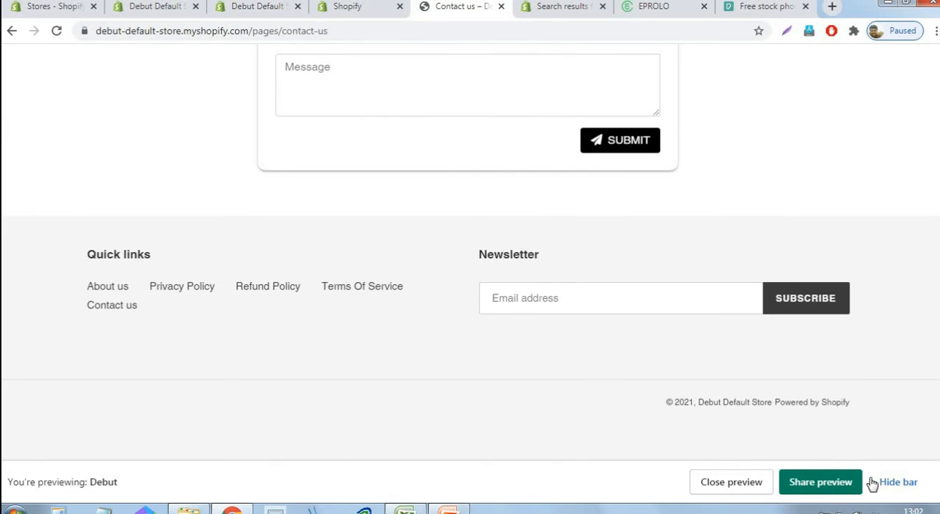
click(898, 483)
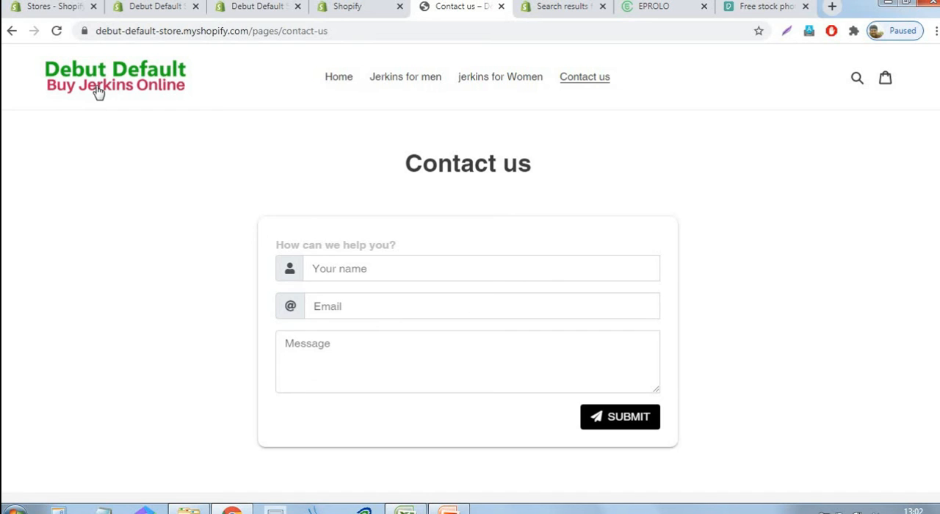